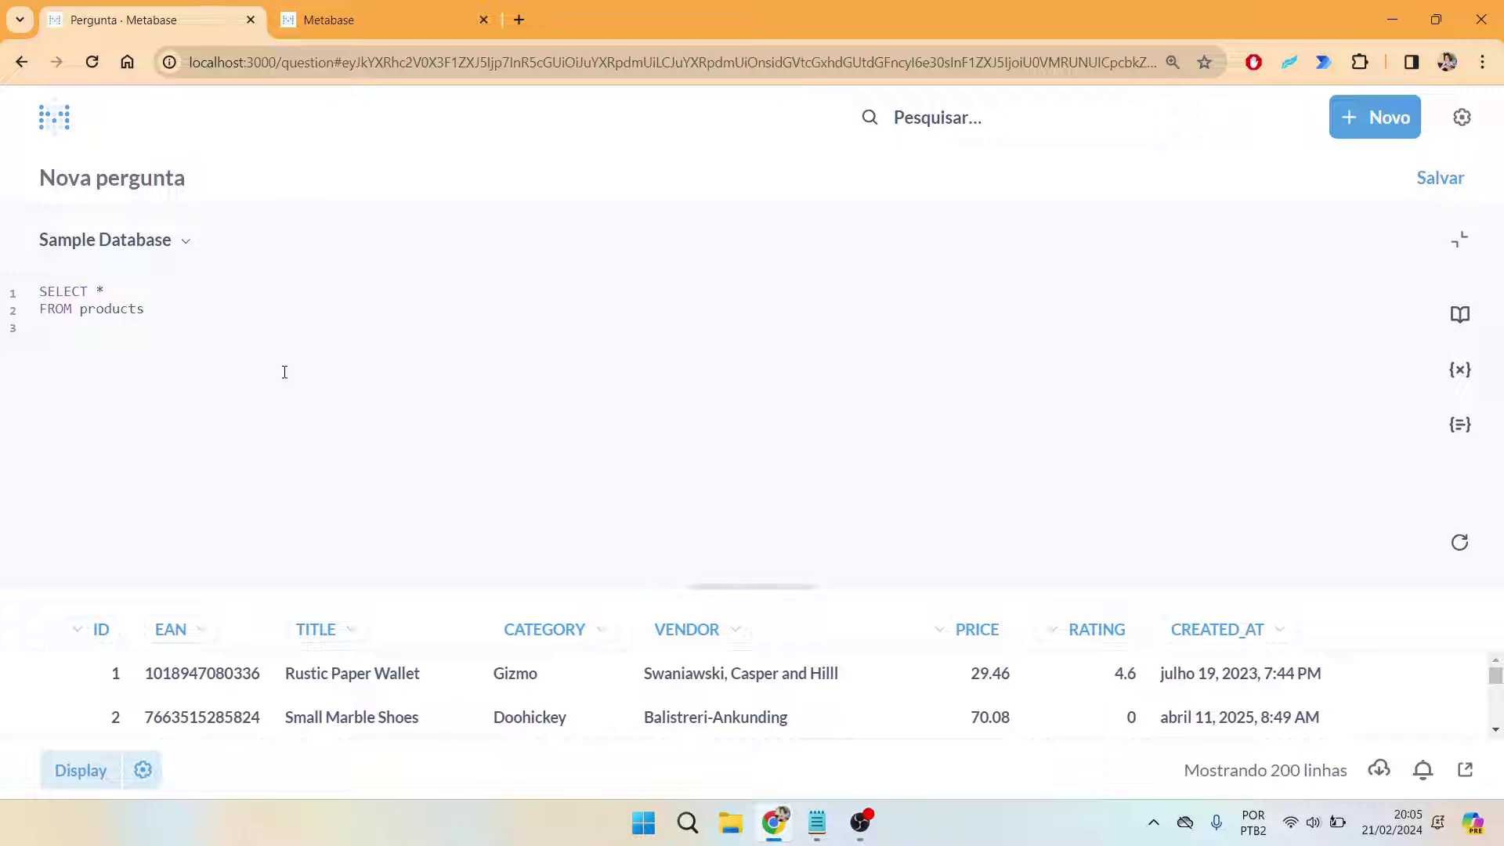
Step: Filter the products query with WHERE category = 'Gizmo' and run it
drag(250, 334, 20, 285)
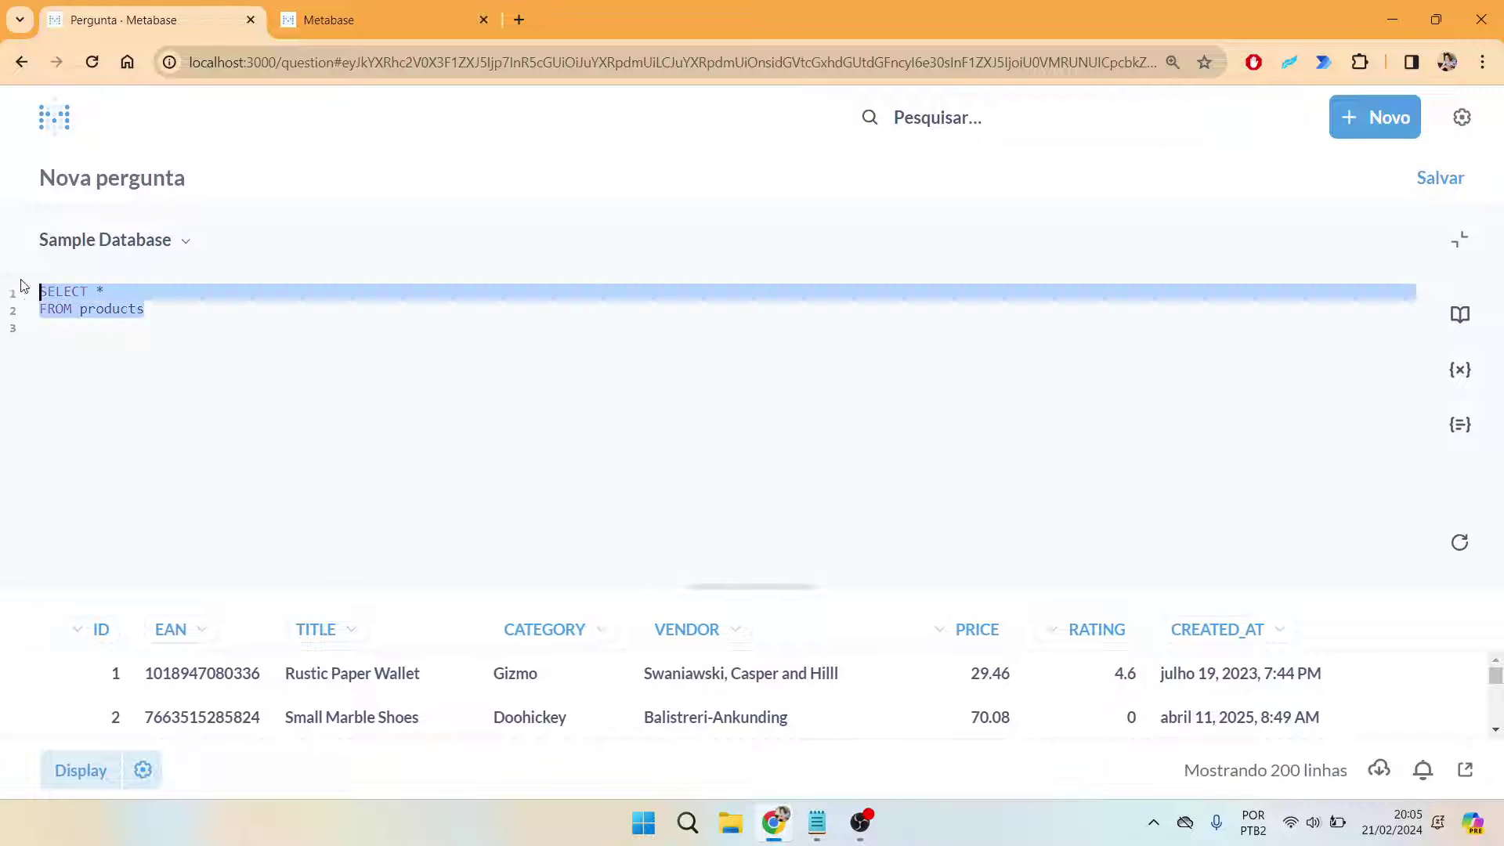
click(157, 309)
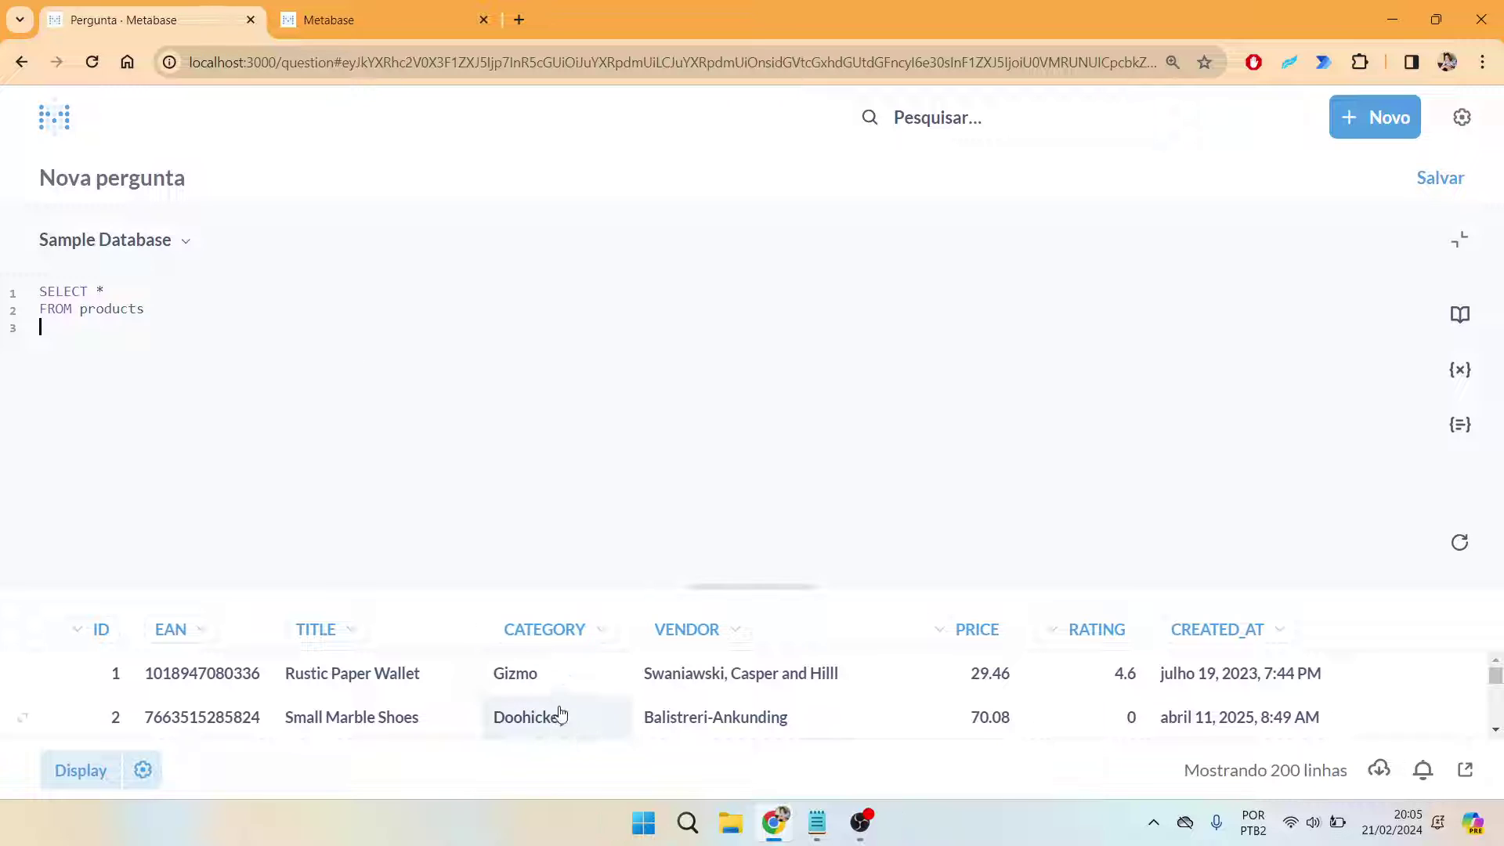
drag(539, 680, 500, 684)
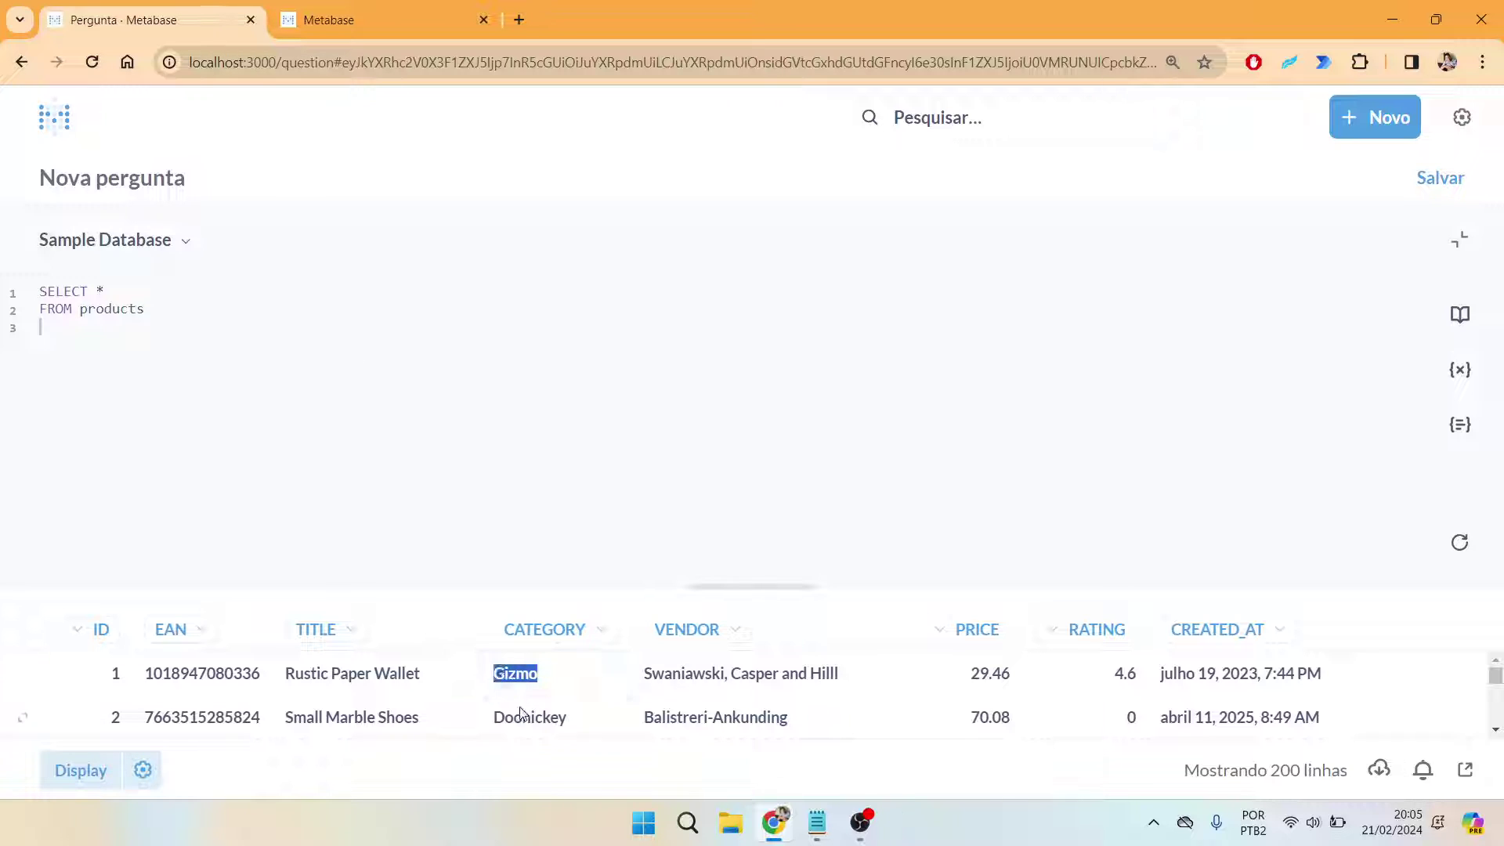
click(136, 336)
text(W)
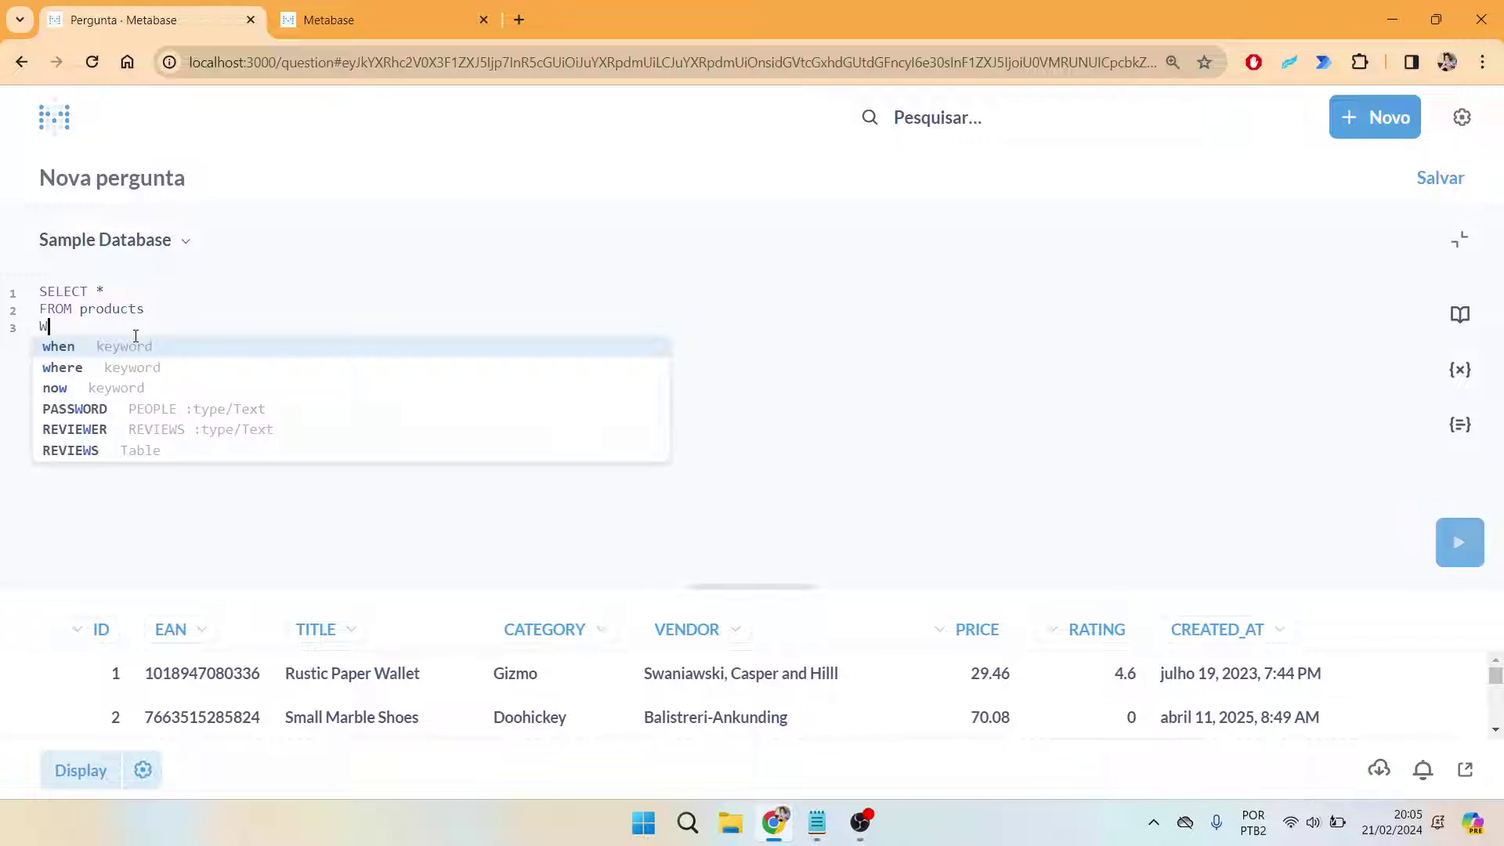
text(HERE cat)
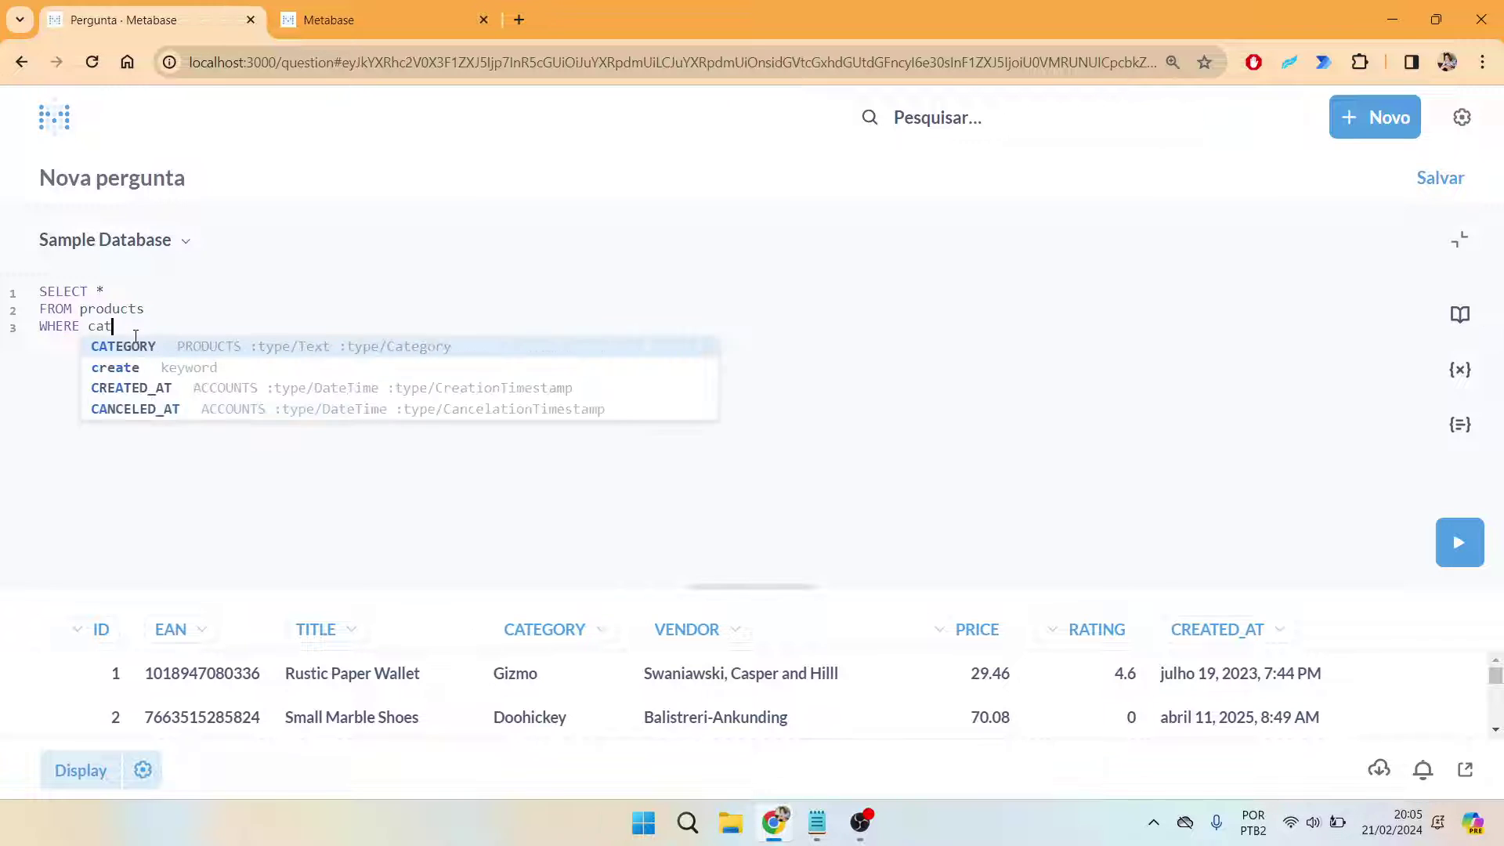
text(egory = 'v)
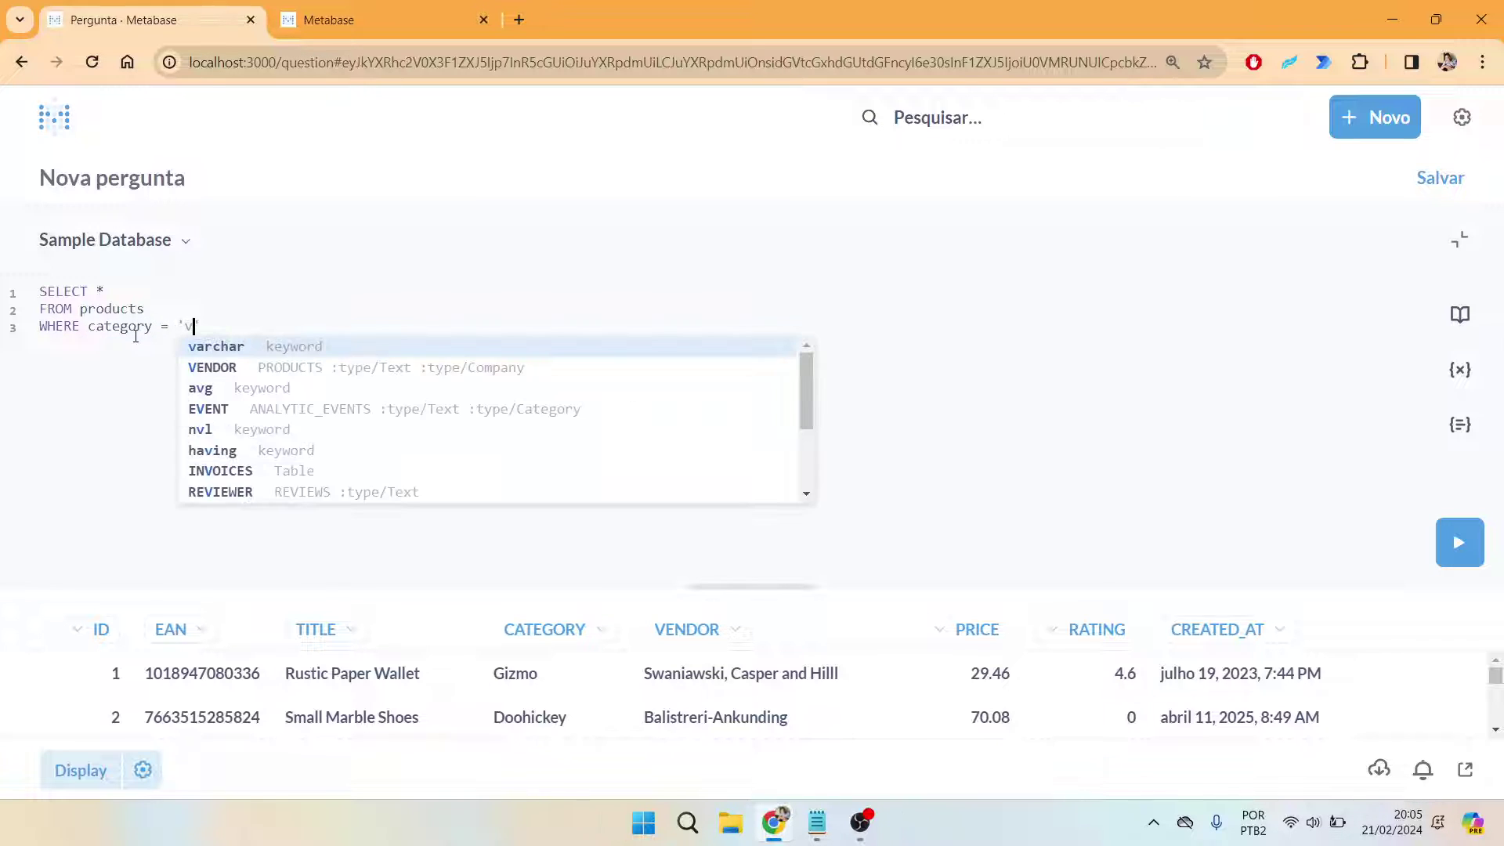
key(ctrl+Return)
text(Gizmo)
key(ctrl+Return)
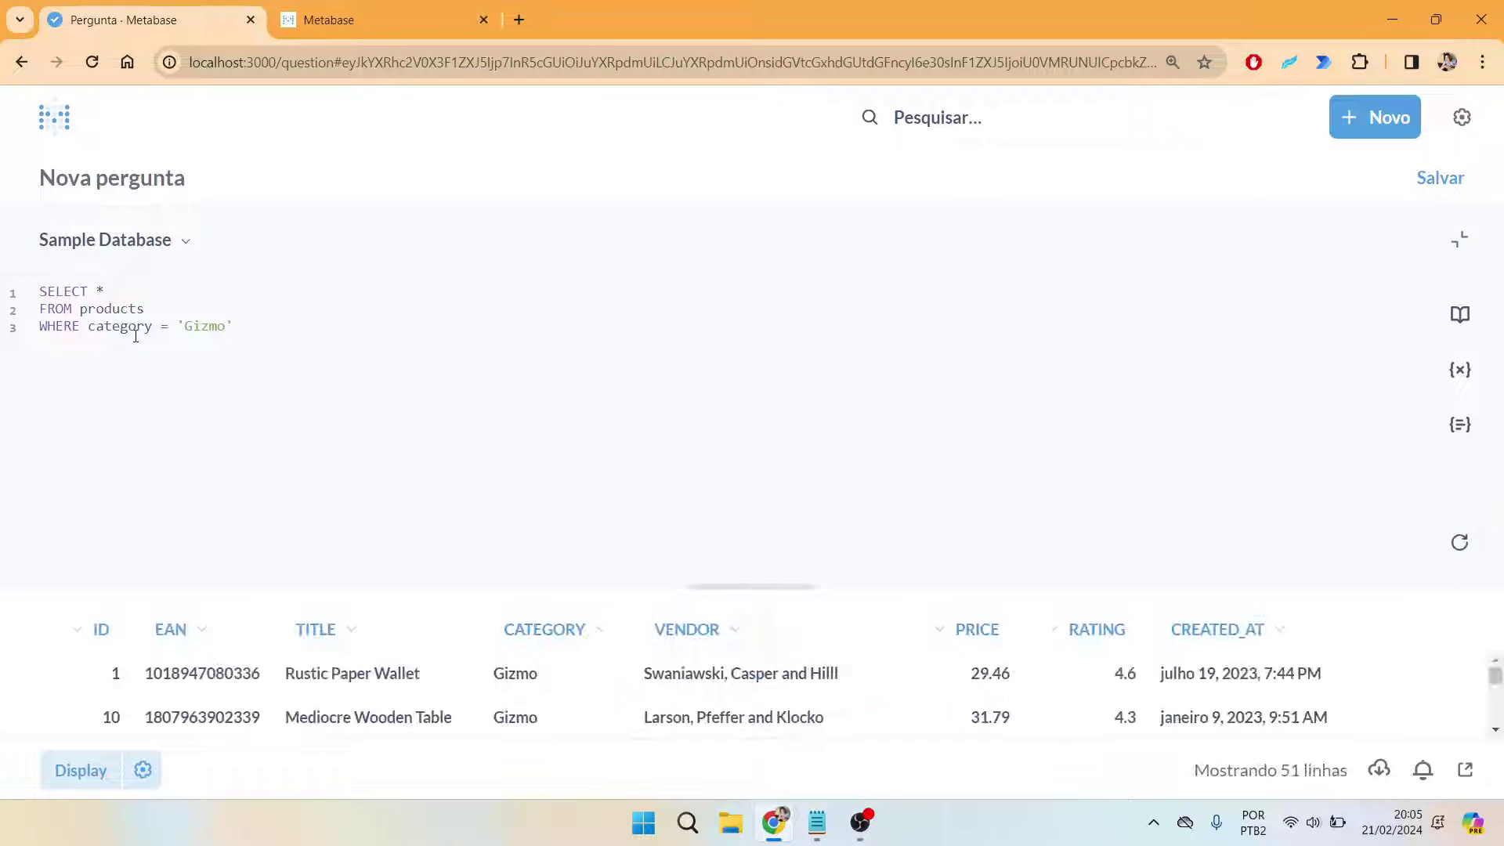
Step: Replace the 'Gizmo' value in the WHERE clause with the variable {{categoria}}
click(249, 323)
key(shift+Left)
key(shift+Left)
key(shift+Left)
key(shift+Left)
key(shift+Left)
key(shift+Left)
key(shift+Left)
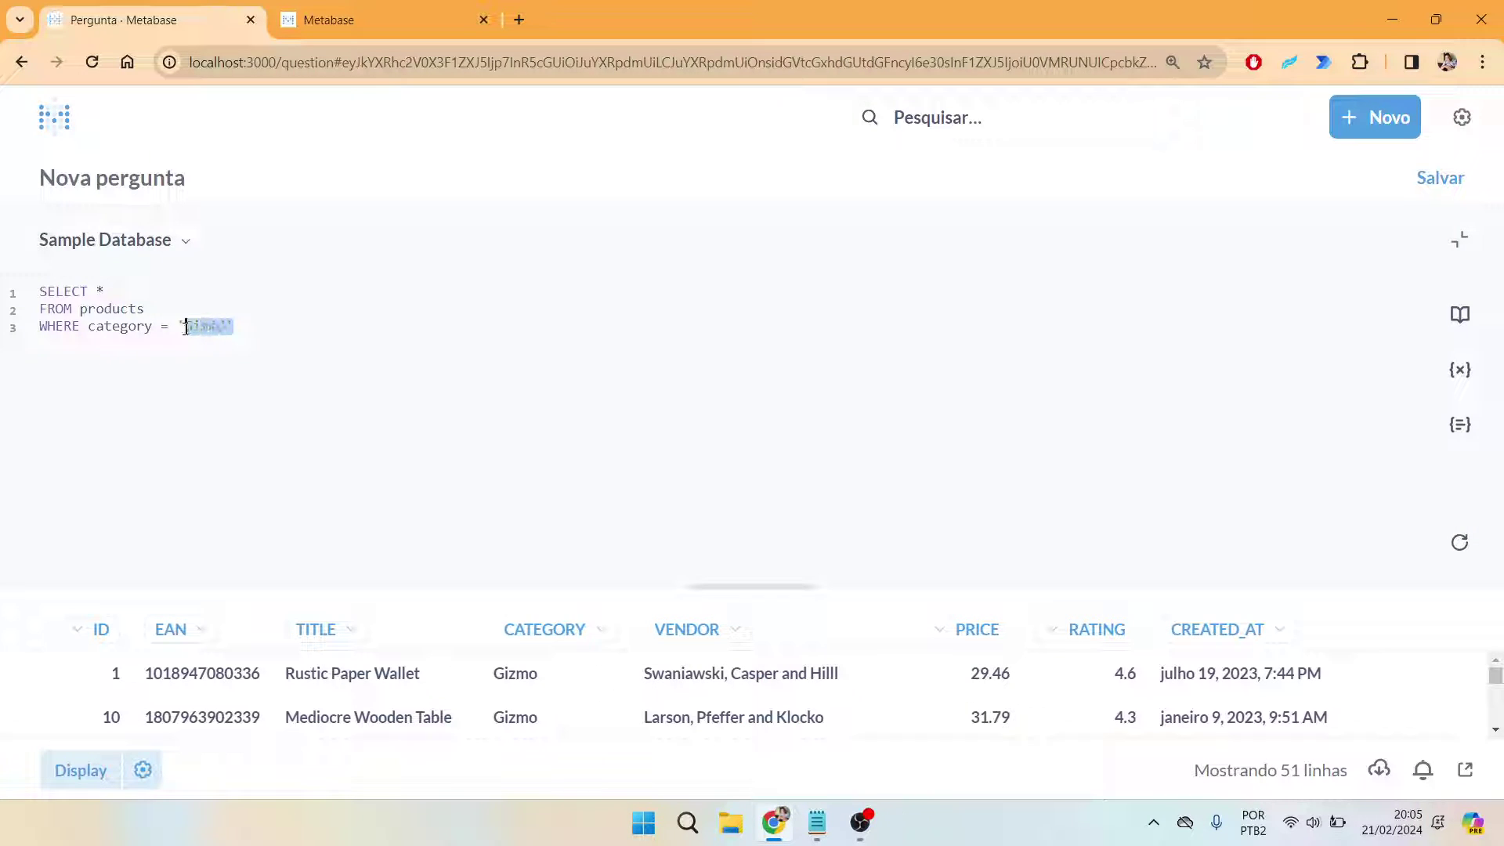
key(BackSpace)
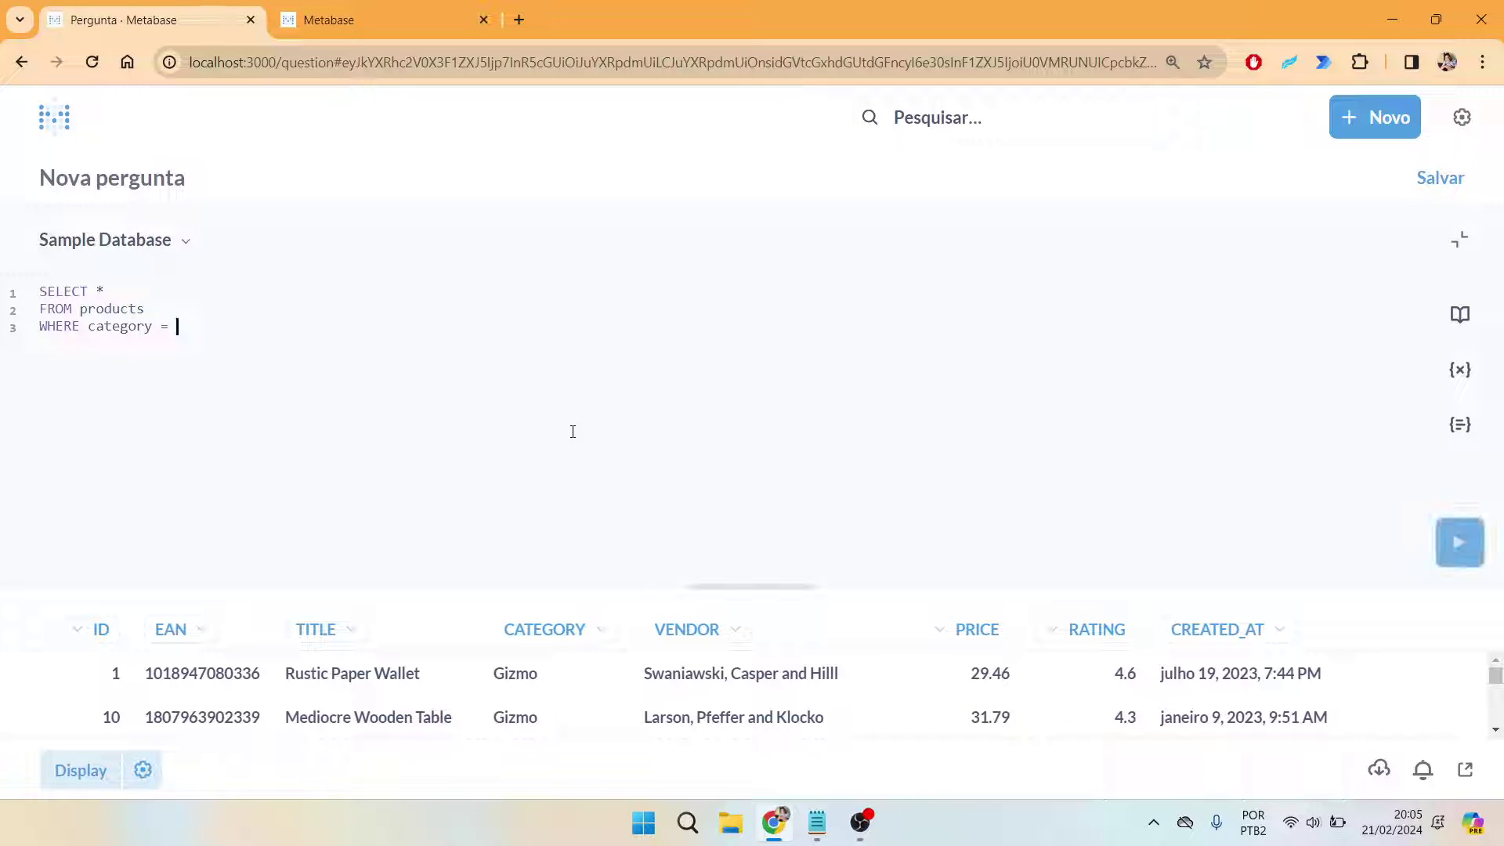
text({{)
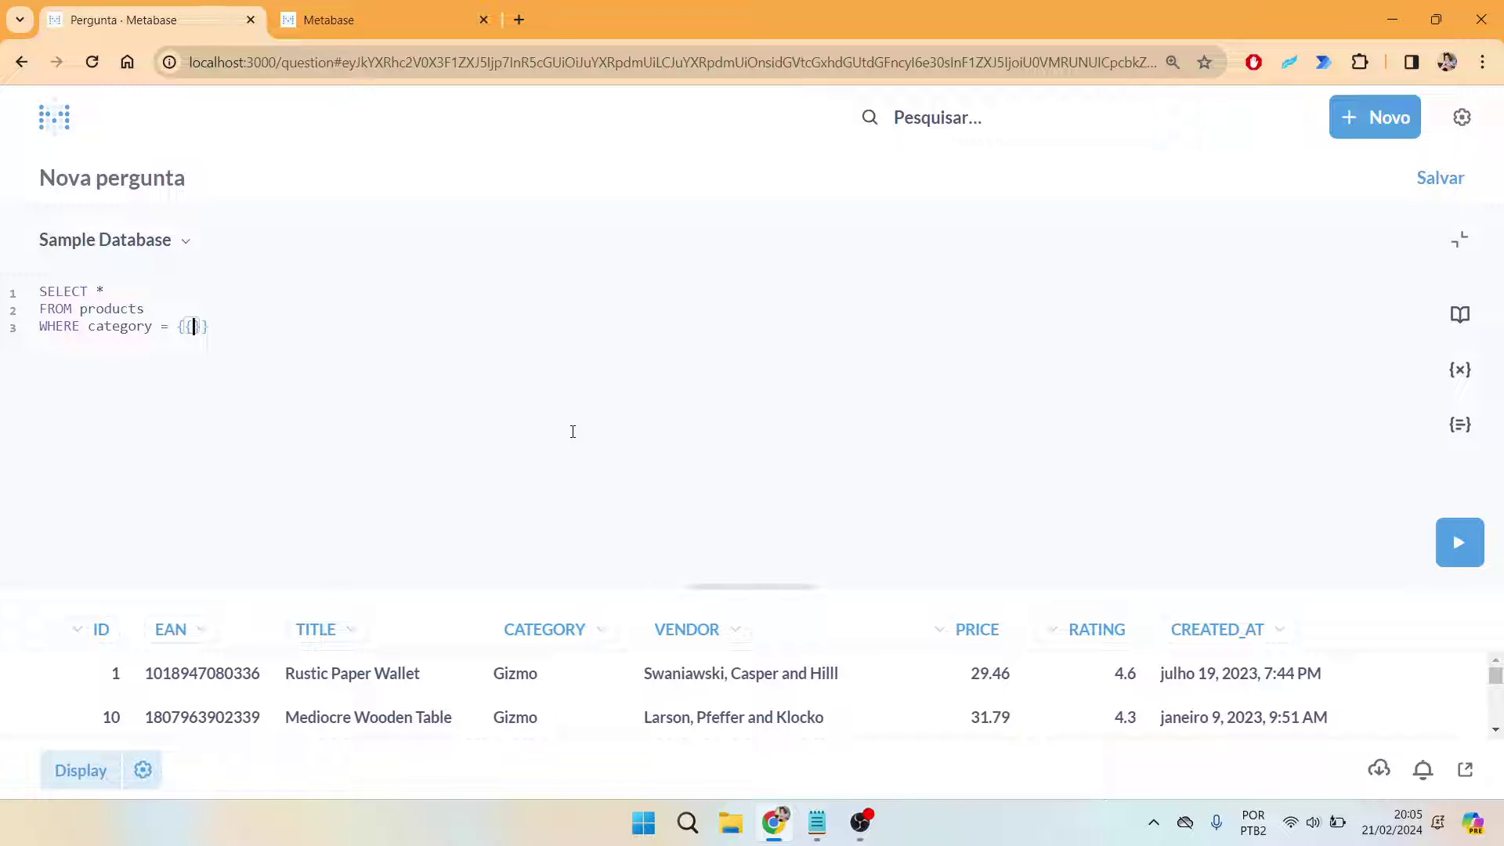
text(cateogi)
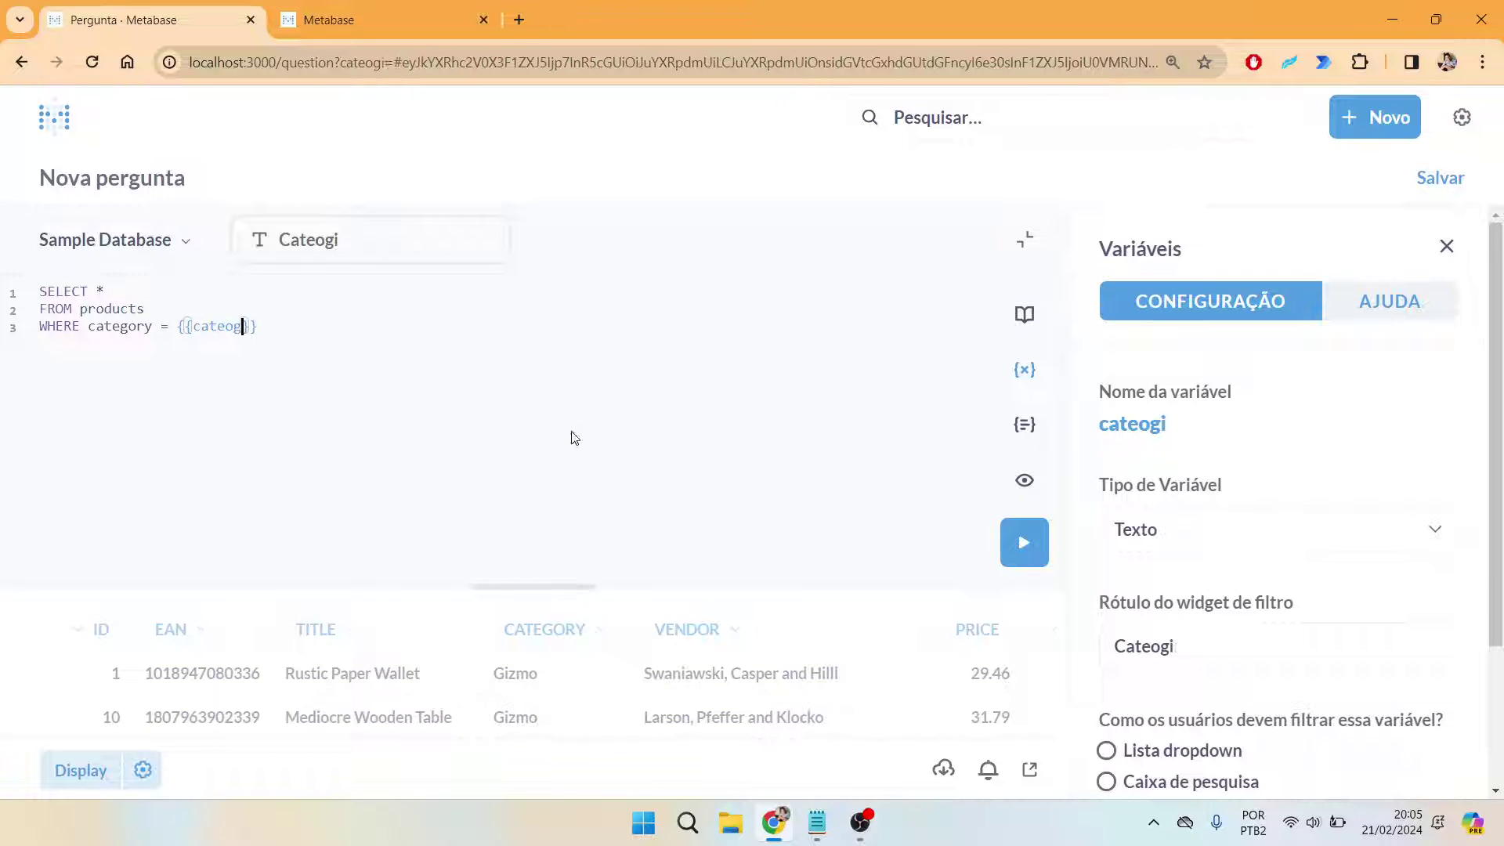
key(BackSpace)
key(BackSpace)
text(goria)
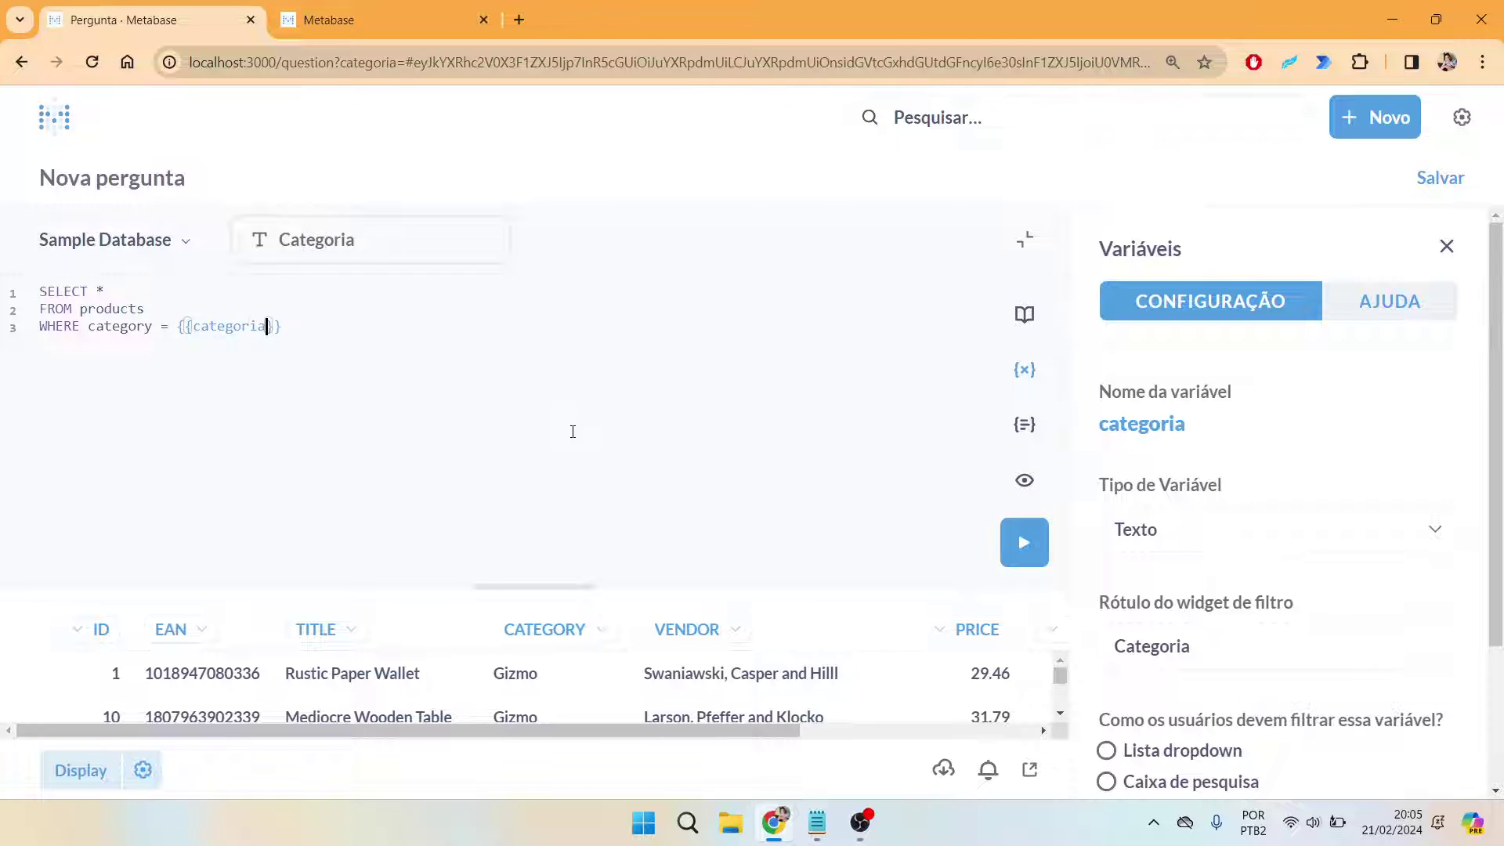
Step: Test the query with the Categoria filter set to Gizmo, review the rows and clear the filter value
click(350, 242)
text(Gizmo)
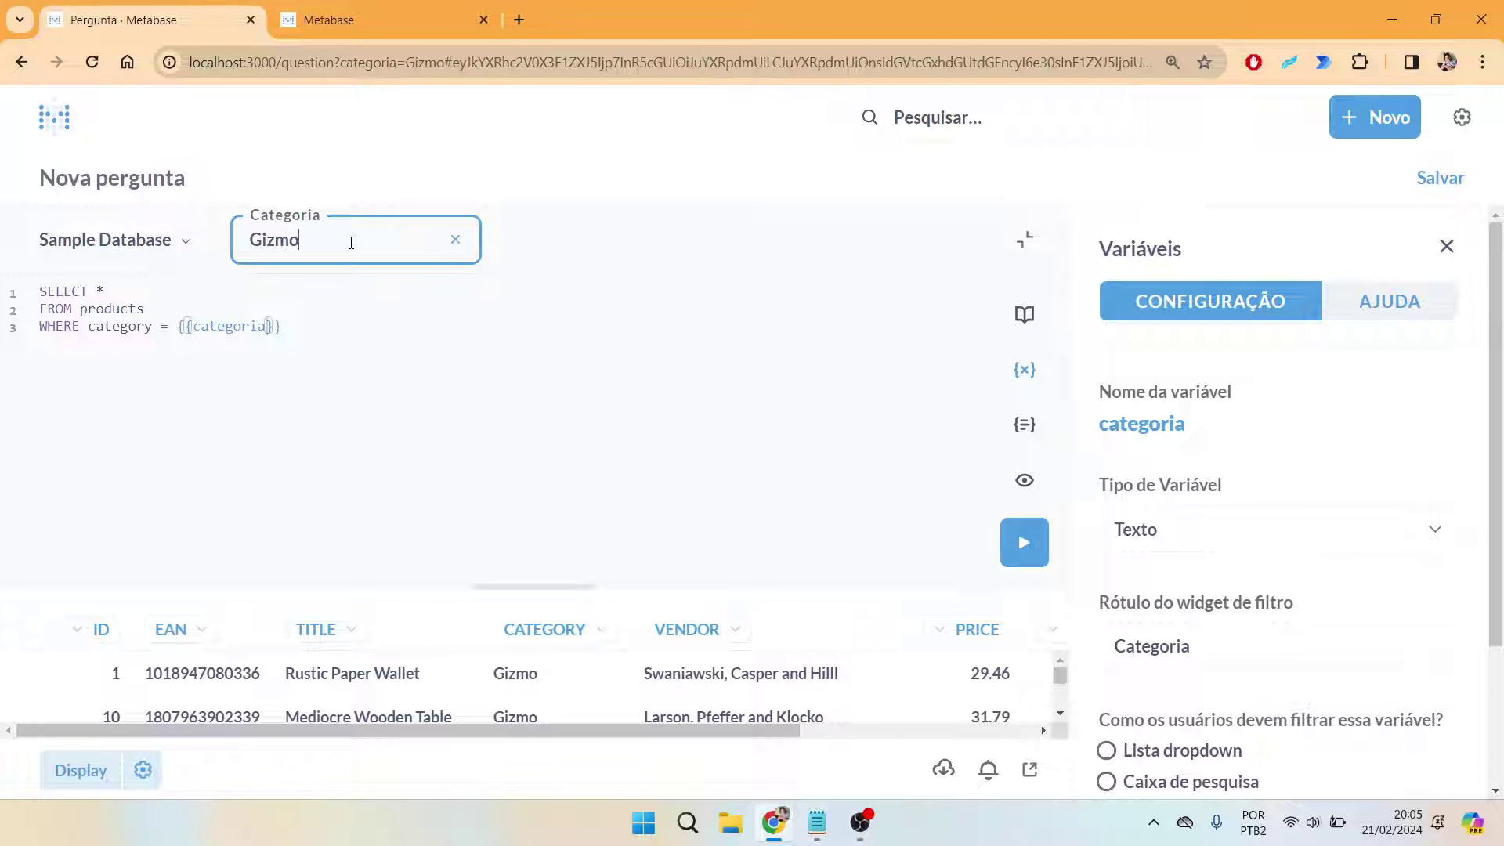
key(Return)
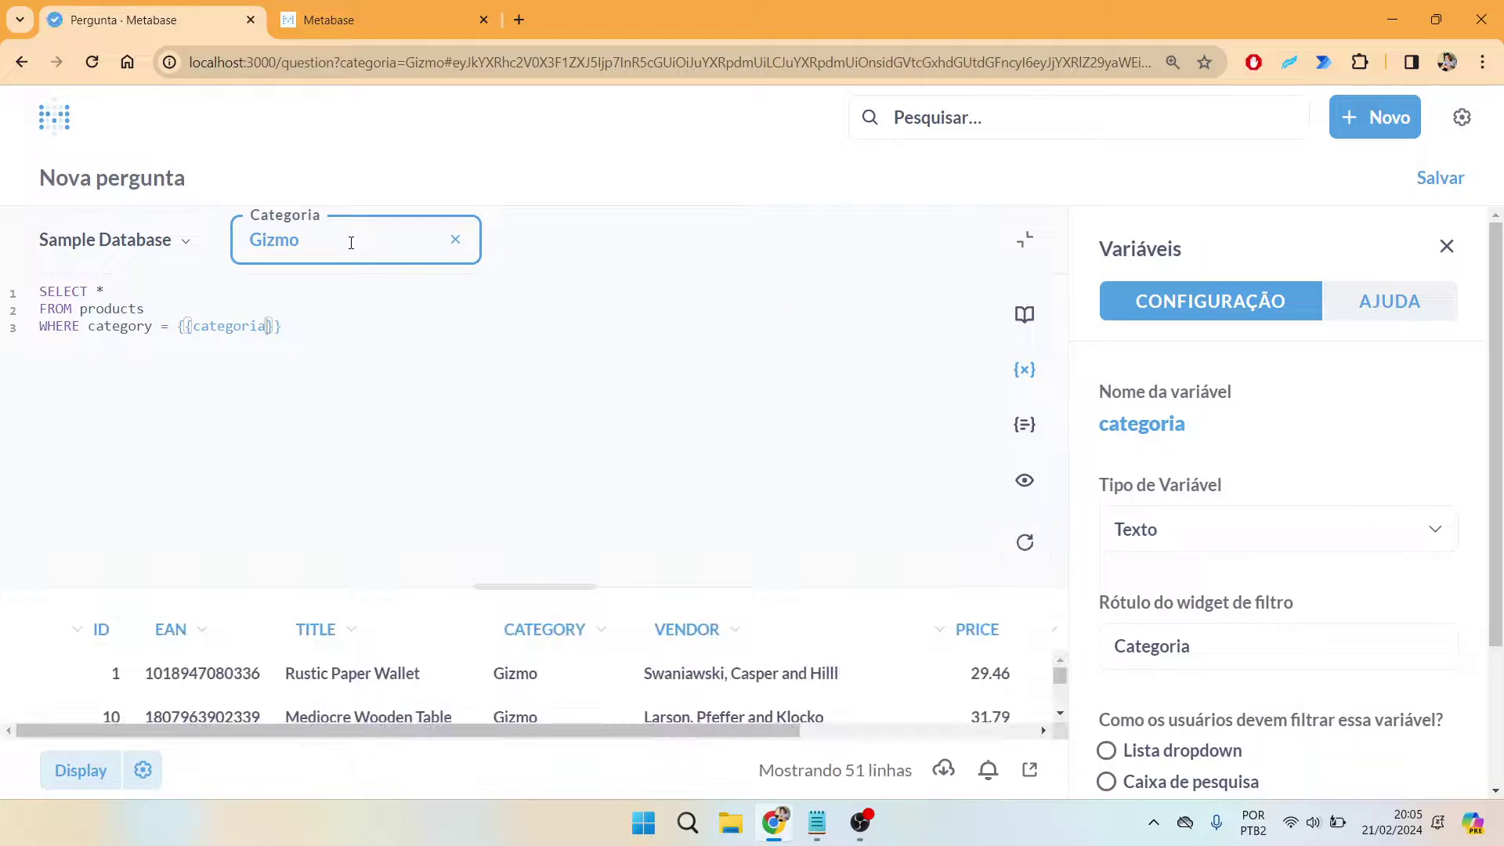
scroll(564, 678, down, 10)
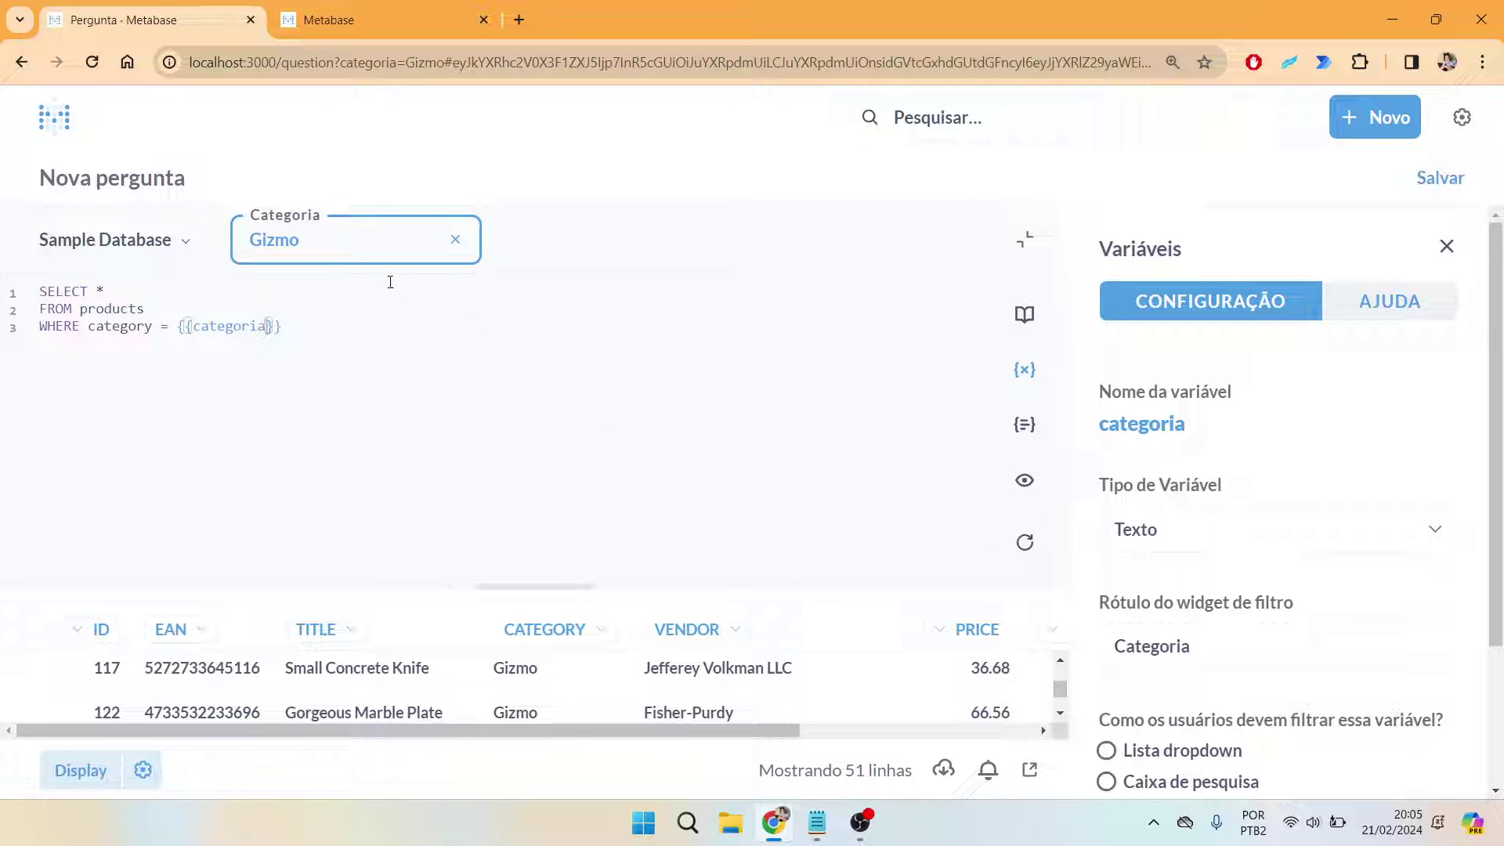
click(354, 243)
key(ctrl+a)
key(BackSpace)
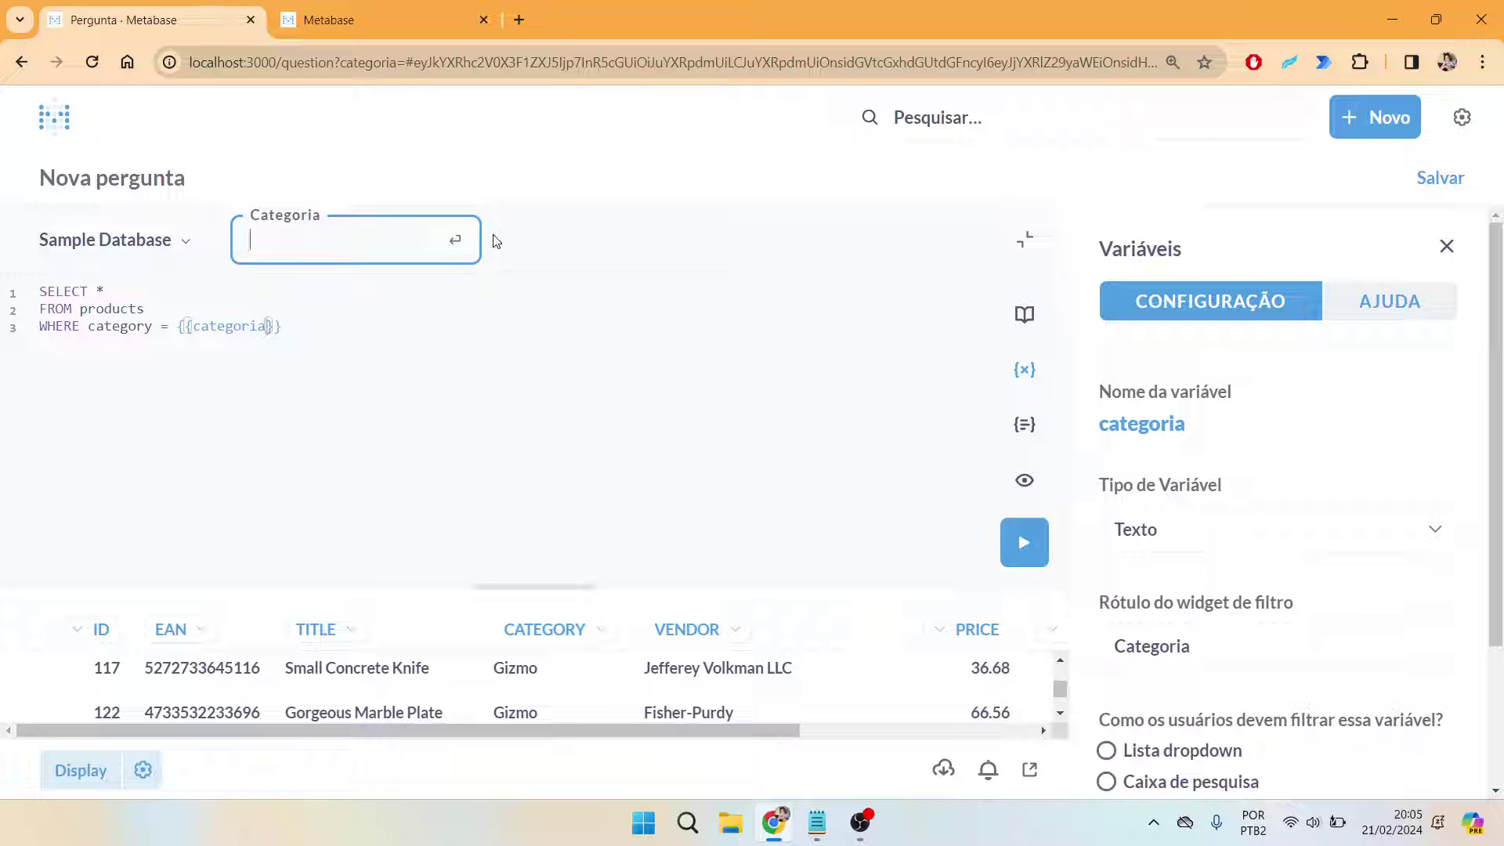
scroll(559, 696, down, 4)
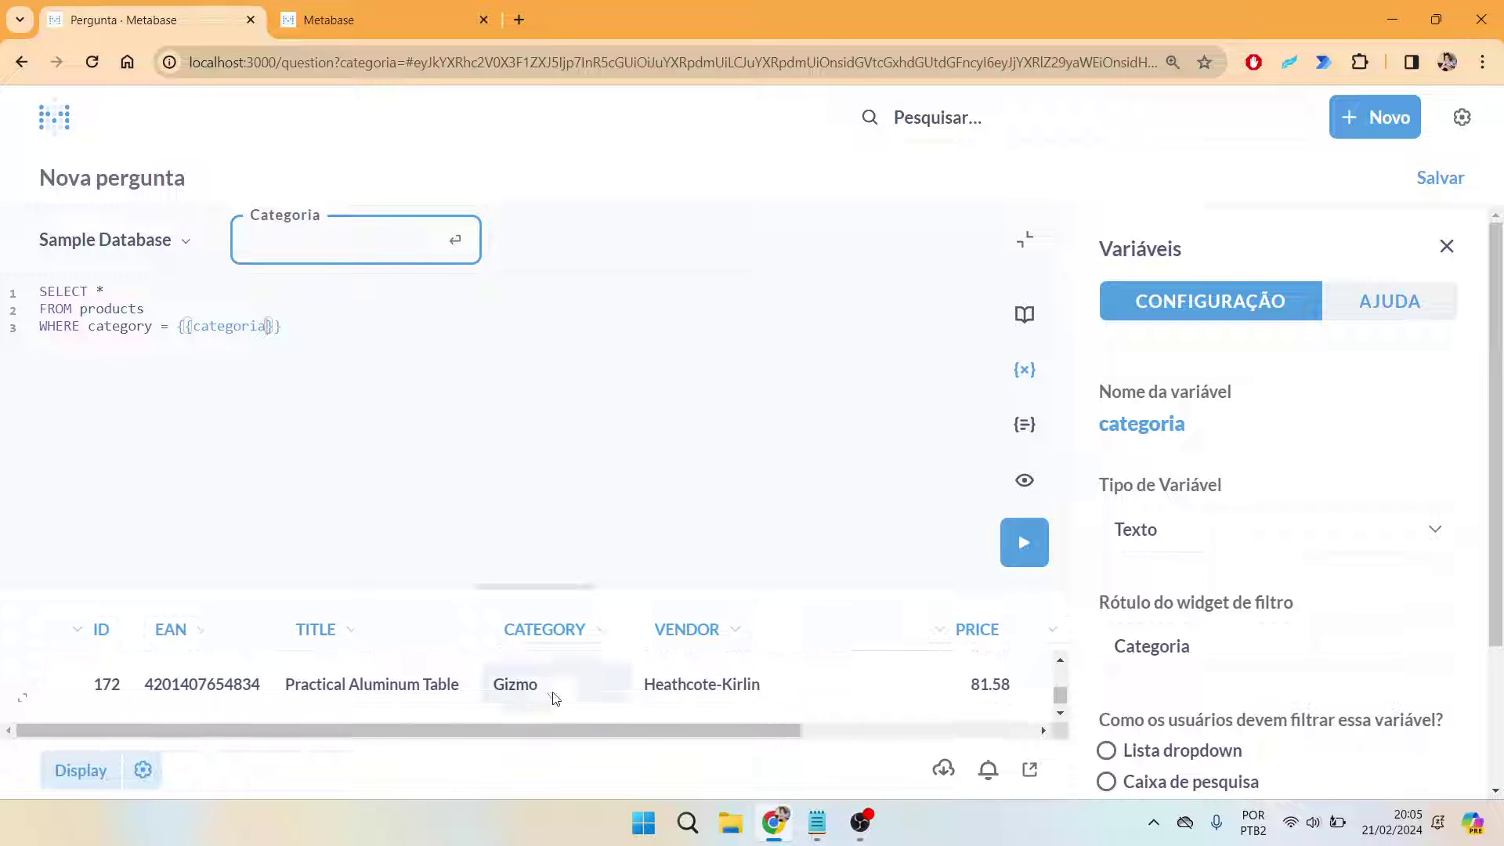
Step: Change the query to SELECT distinct CATEGORY FROM products, run it and view the full list of categories
drag(326, 325, 12, 323)
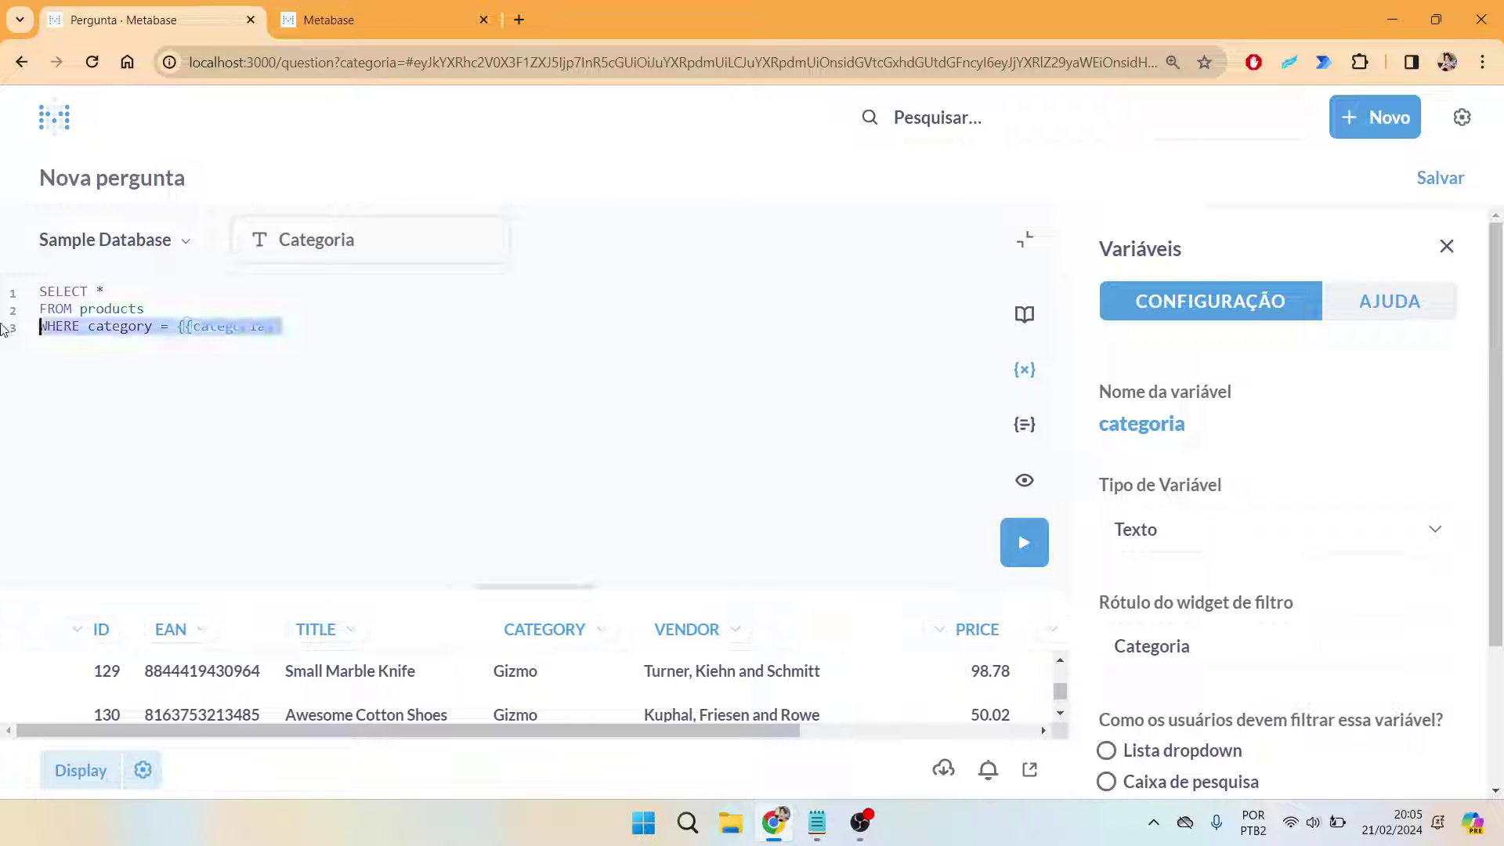
key(BackSpace)
key(BackSpace)
click(102, 291)
key(BackSpace)
text(di)
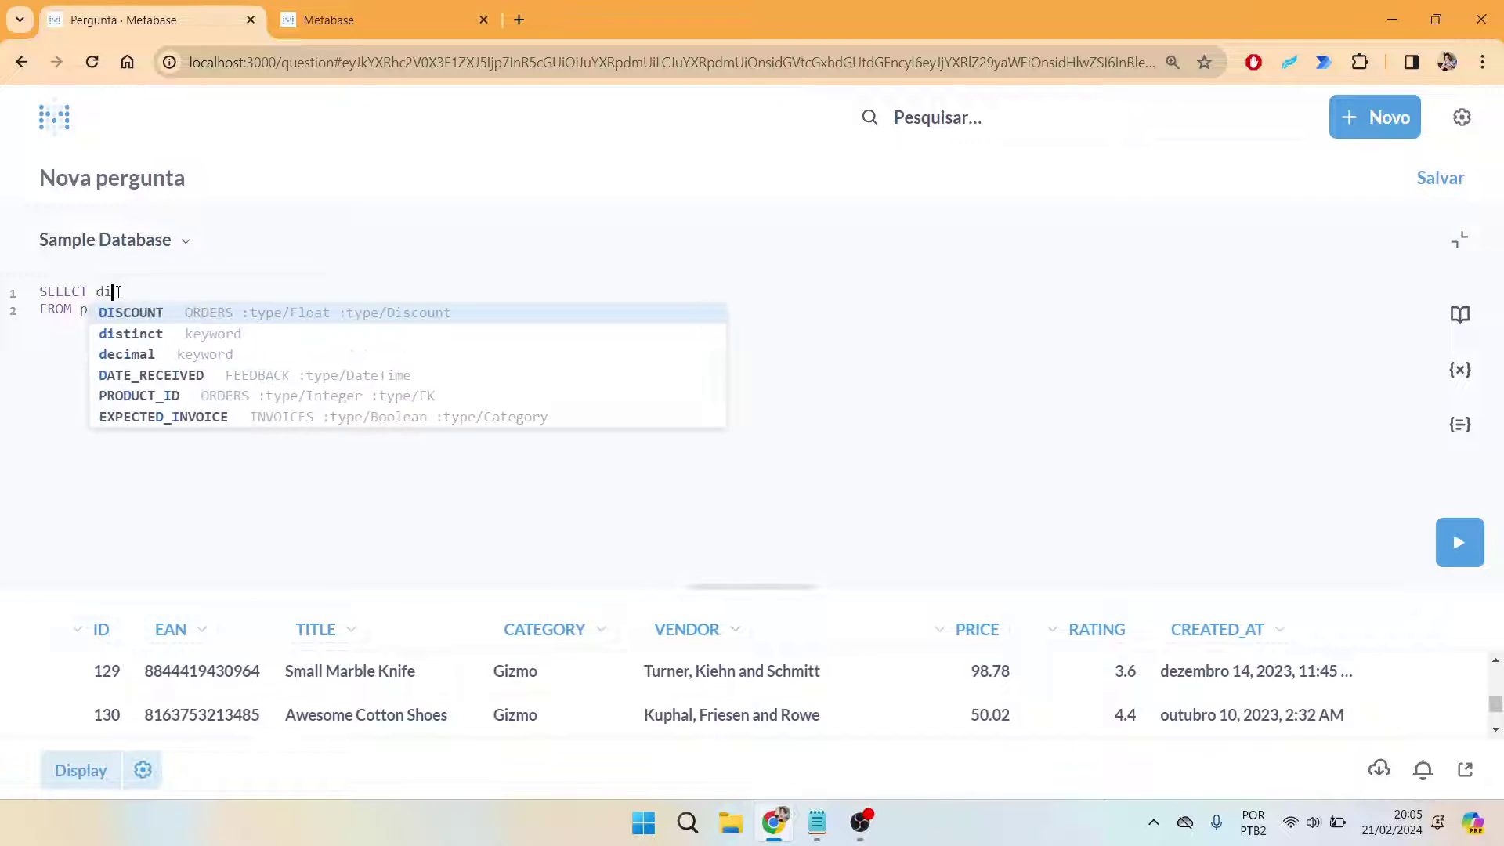
text(stinct catego)
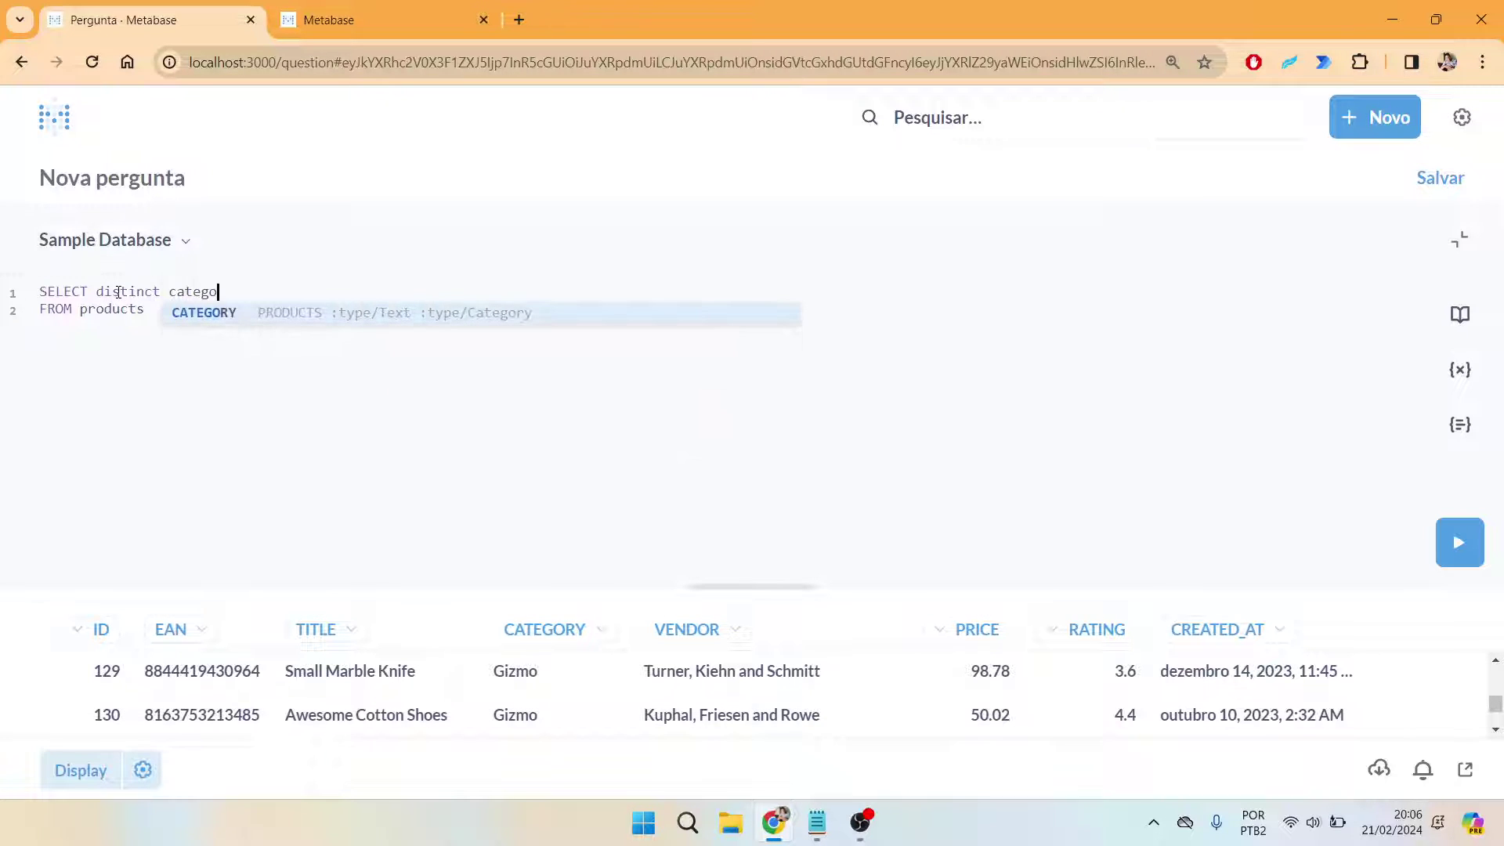
text(ry)
key(Return)
key(ctrl+Return)
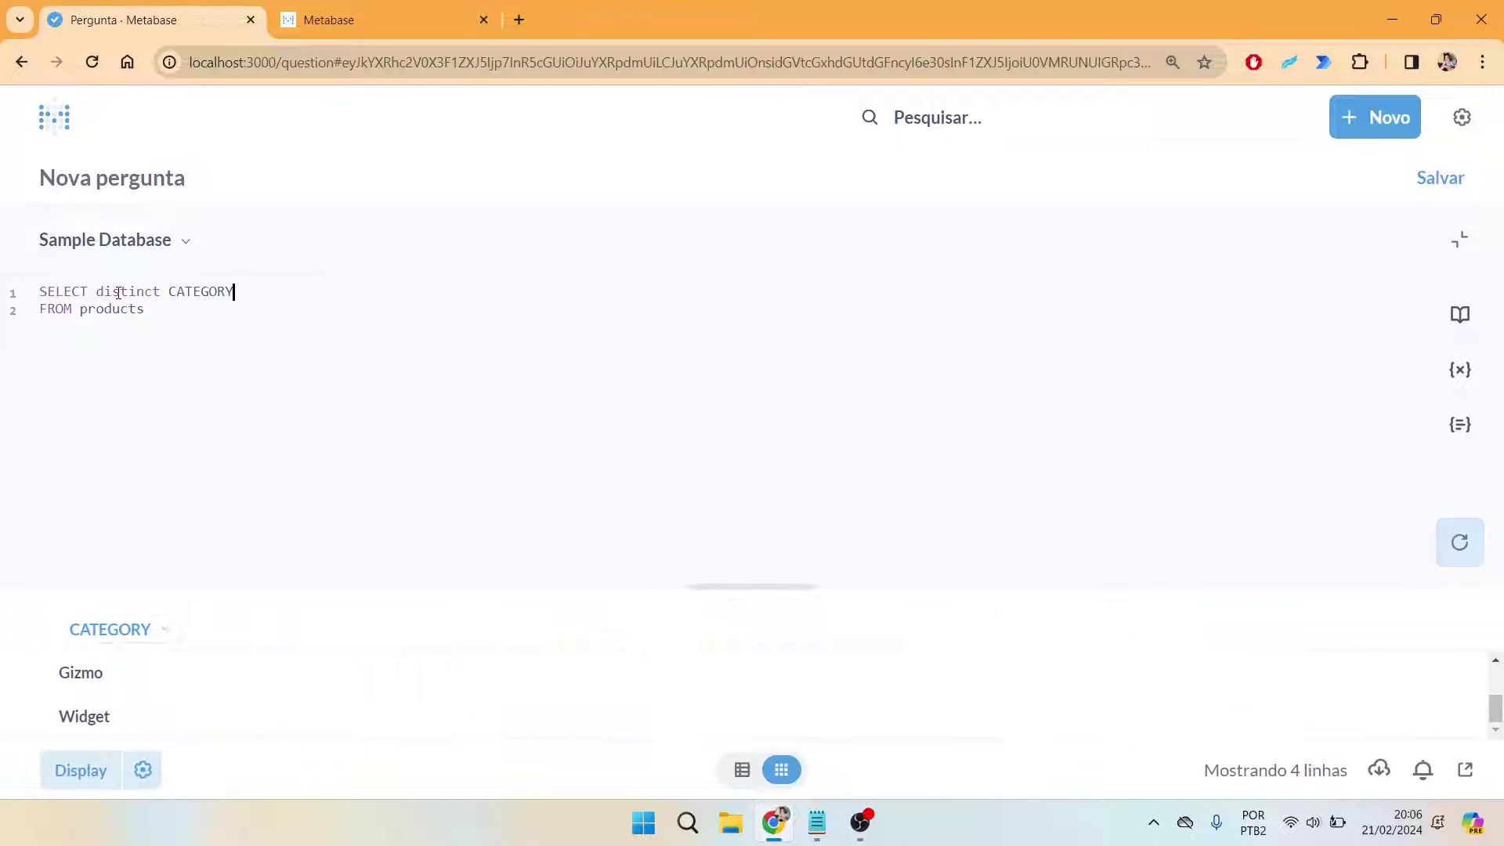
click(1459, 240)
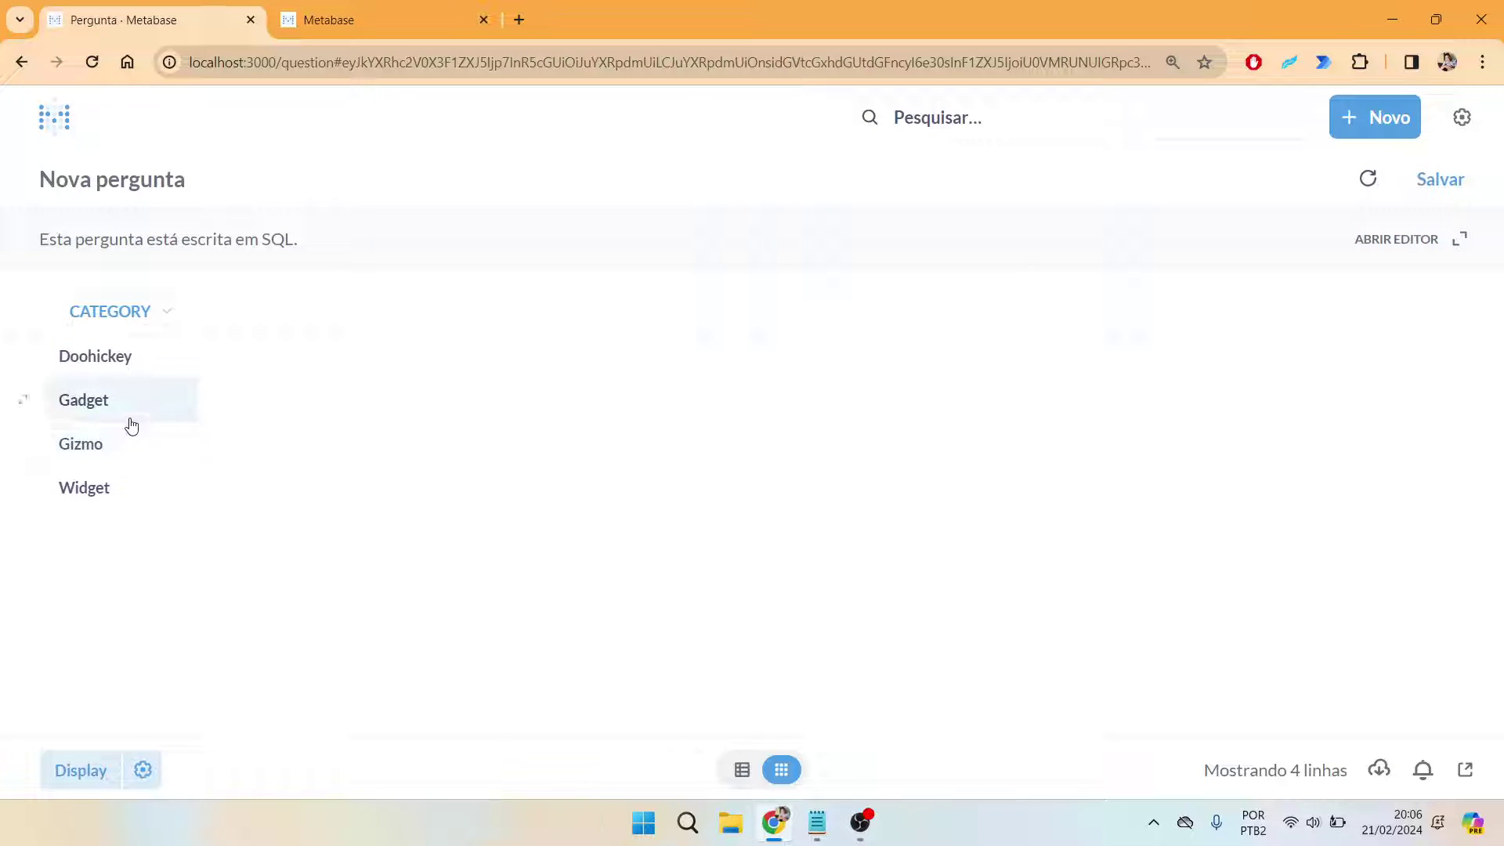
click(1397, 244)
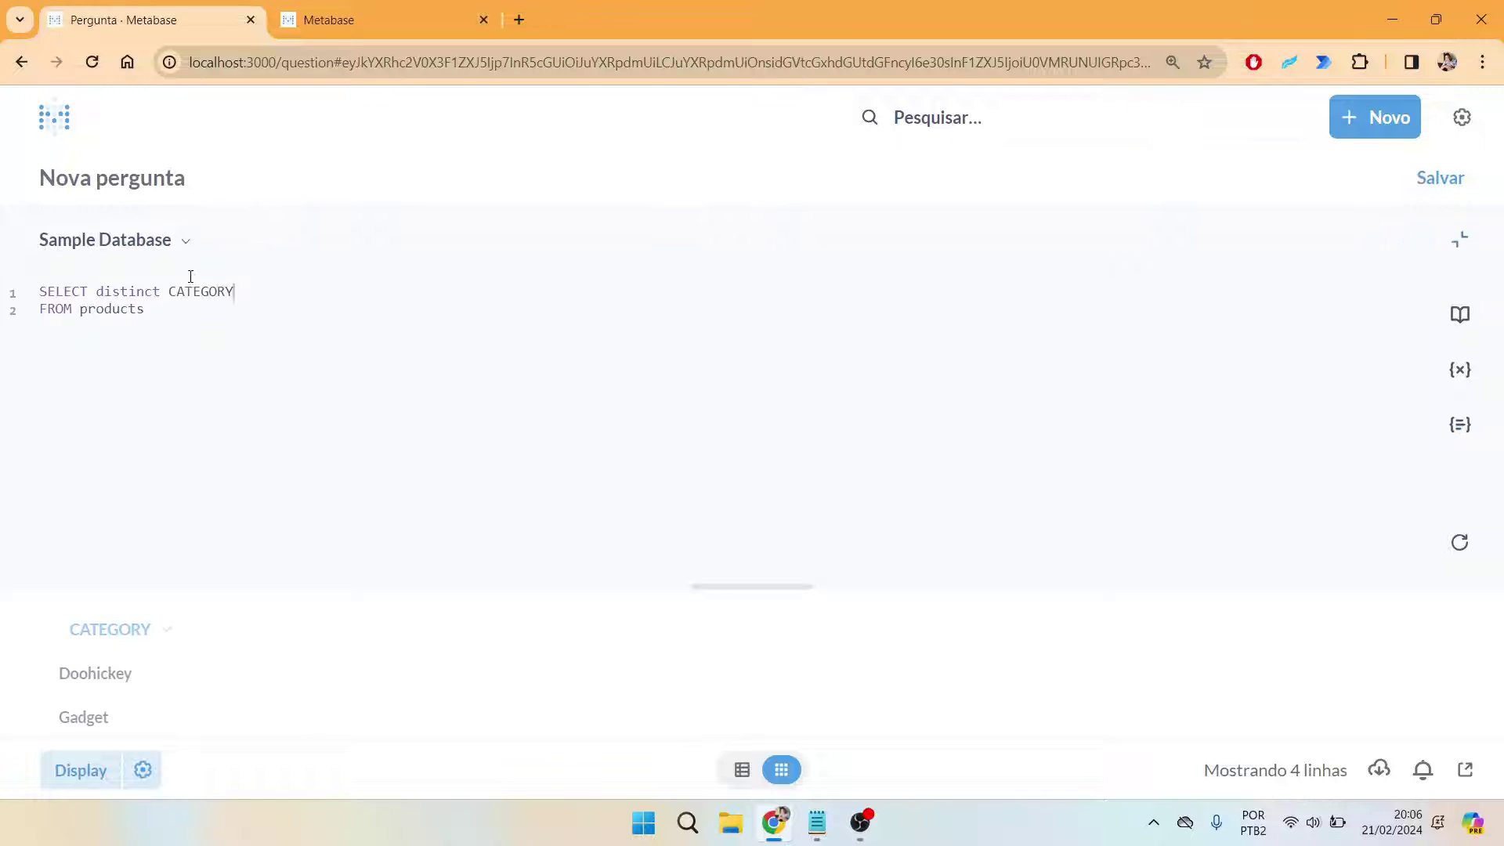
Step: Undo the query edits back to SELECT * FROM products WHERE category = {{categoria}}
drag(235, 292, 94, 289)
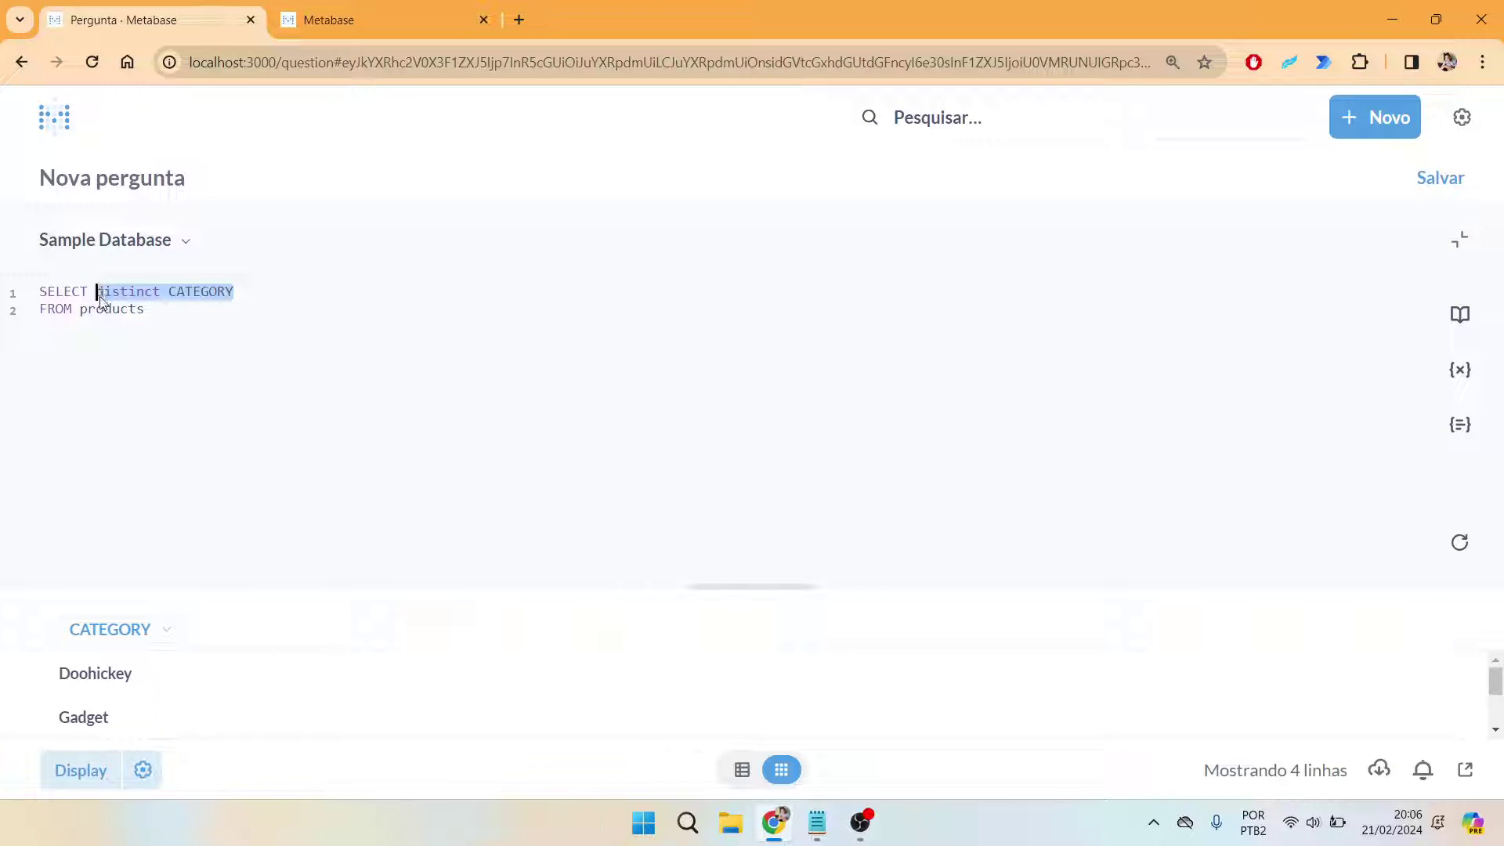
key(BackSpace)
text(*)
key(ctrl+z)
key(ctrl+z)
key(ctrl+z)
key(ctrl+z)
key(ctrl+z)
key(ctrl+z)
key(ctrl+z)
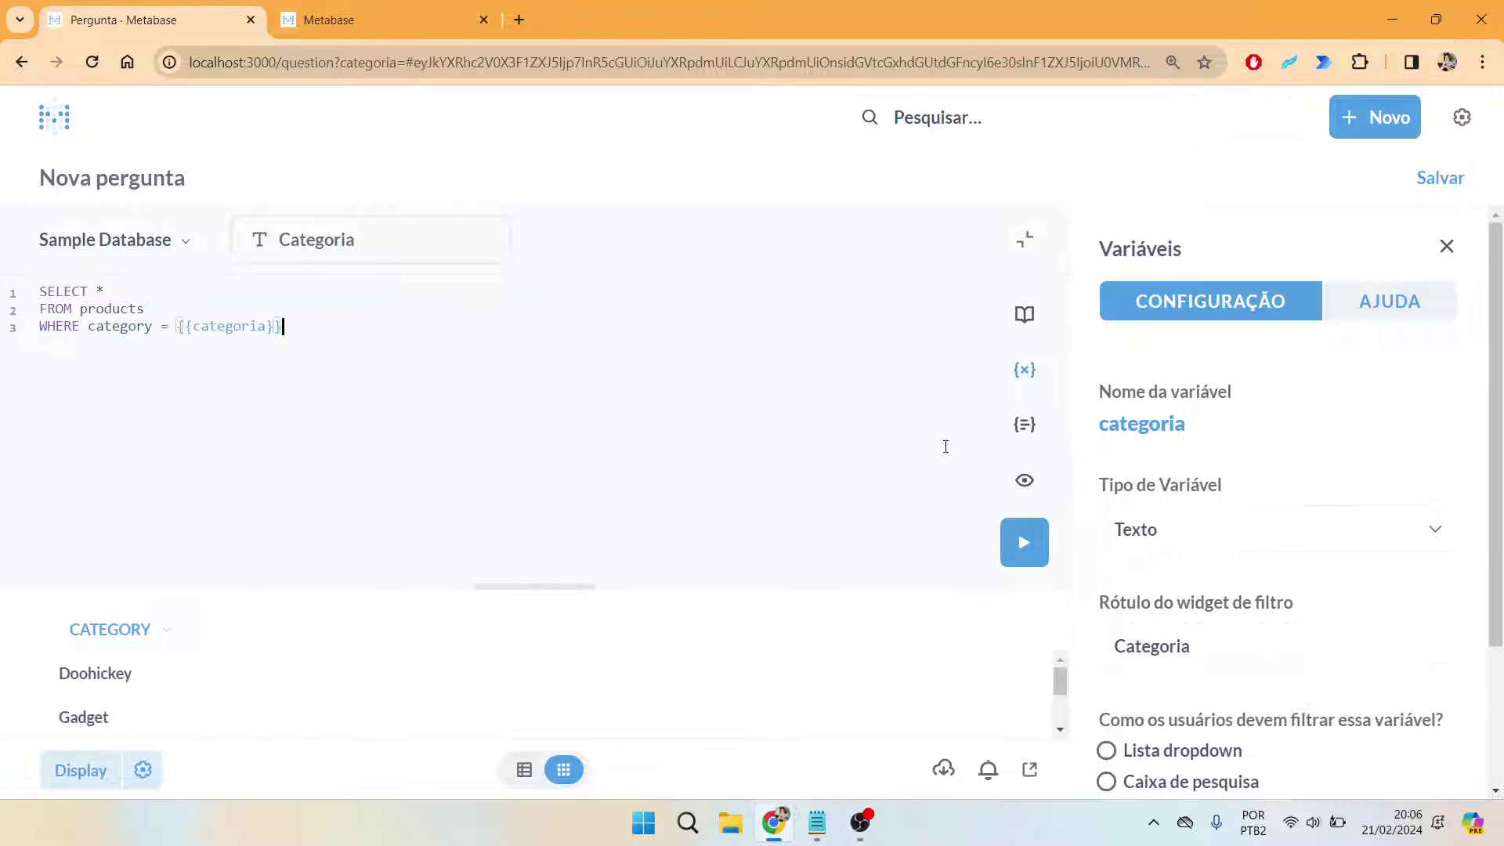
Step: Set the way users filter the categoria variable to Lista dropdown
scroll(1283, 439, down, 2)
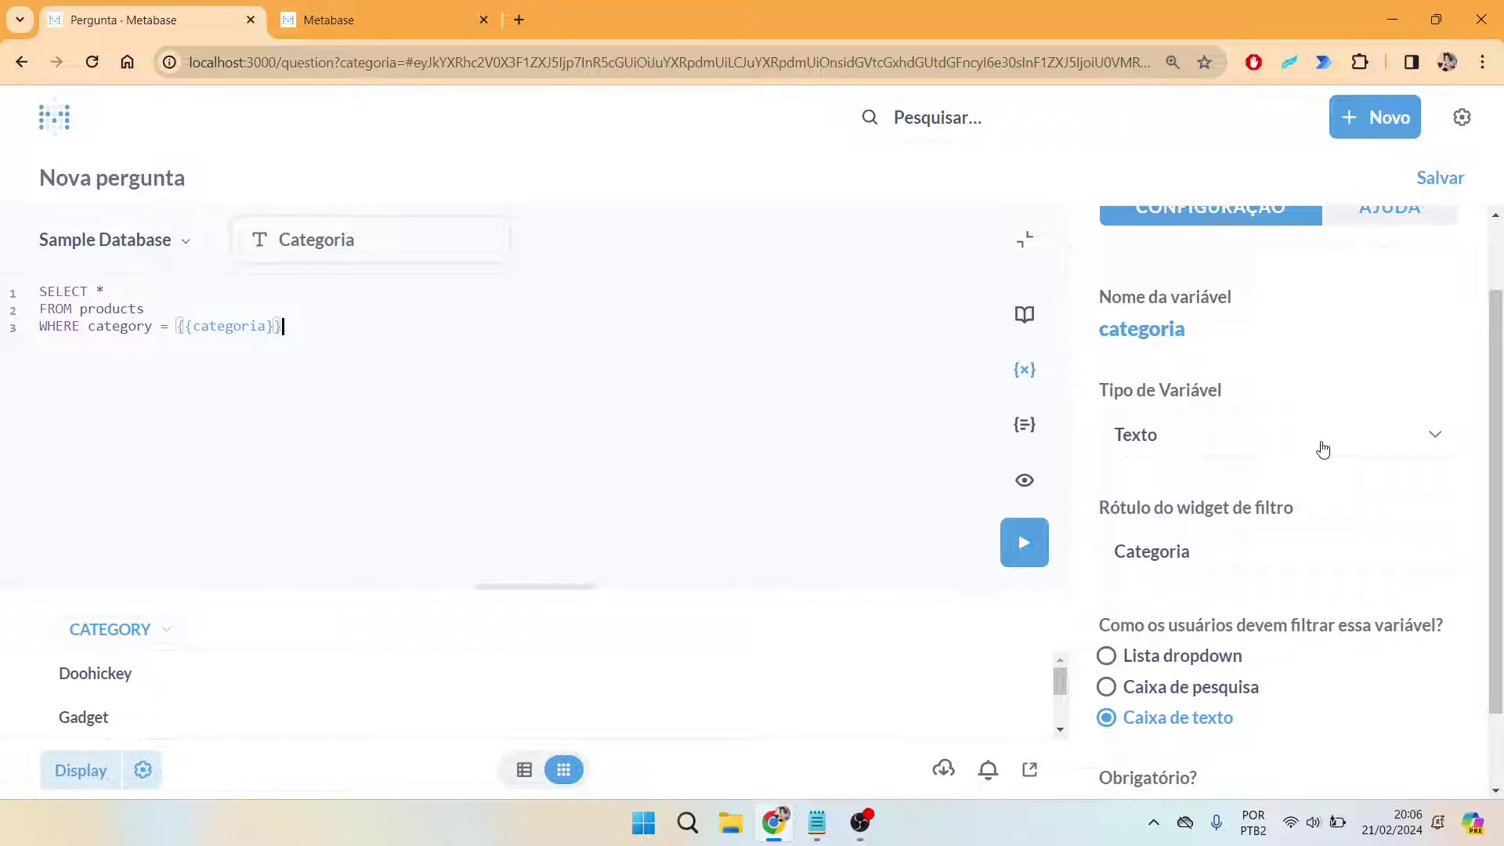
scroll(1322, 446, down, 2)
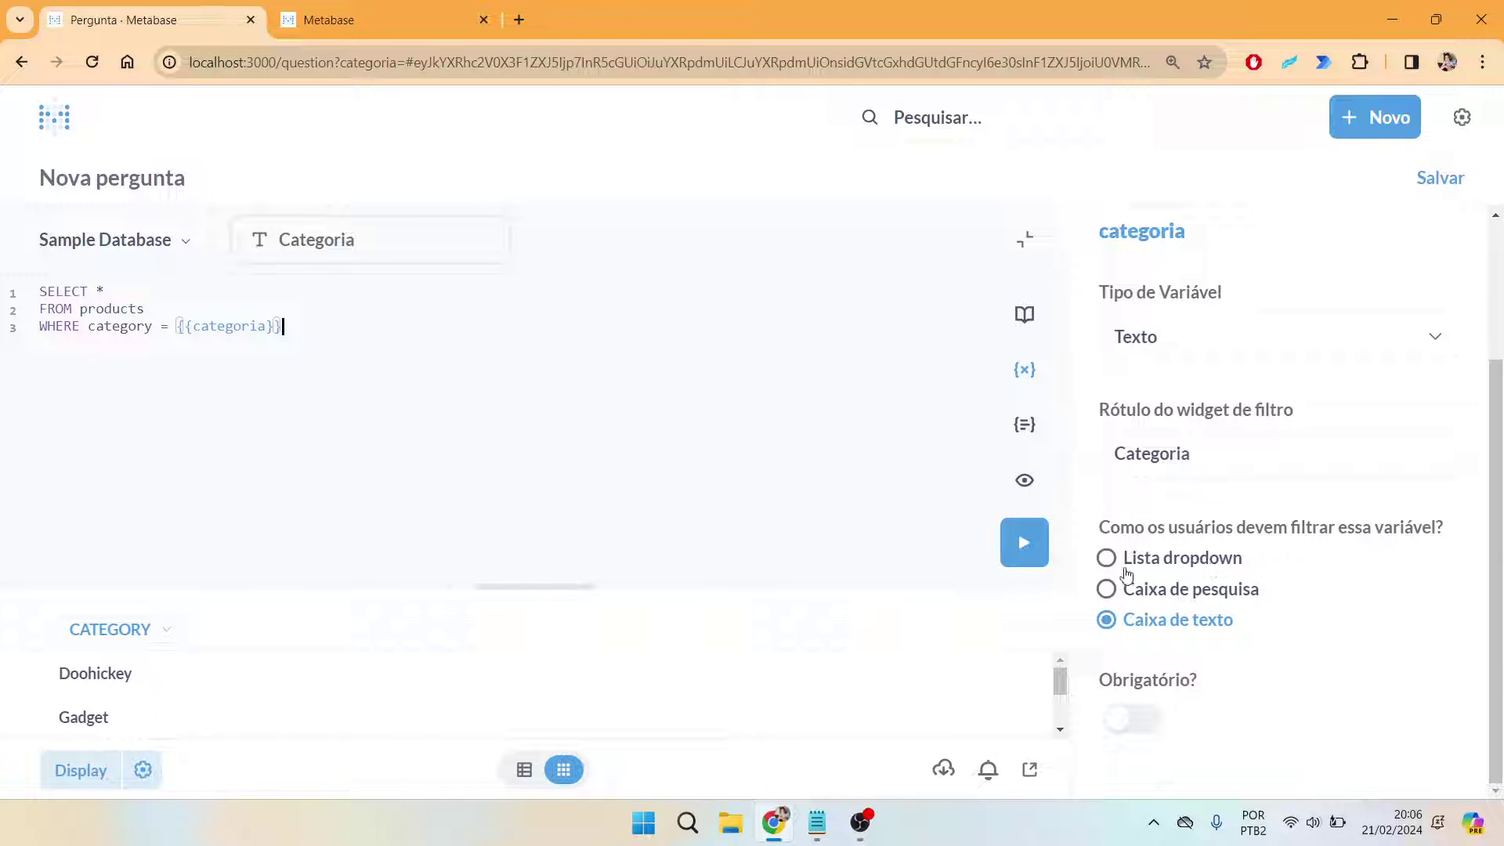
click(1137, 567)
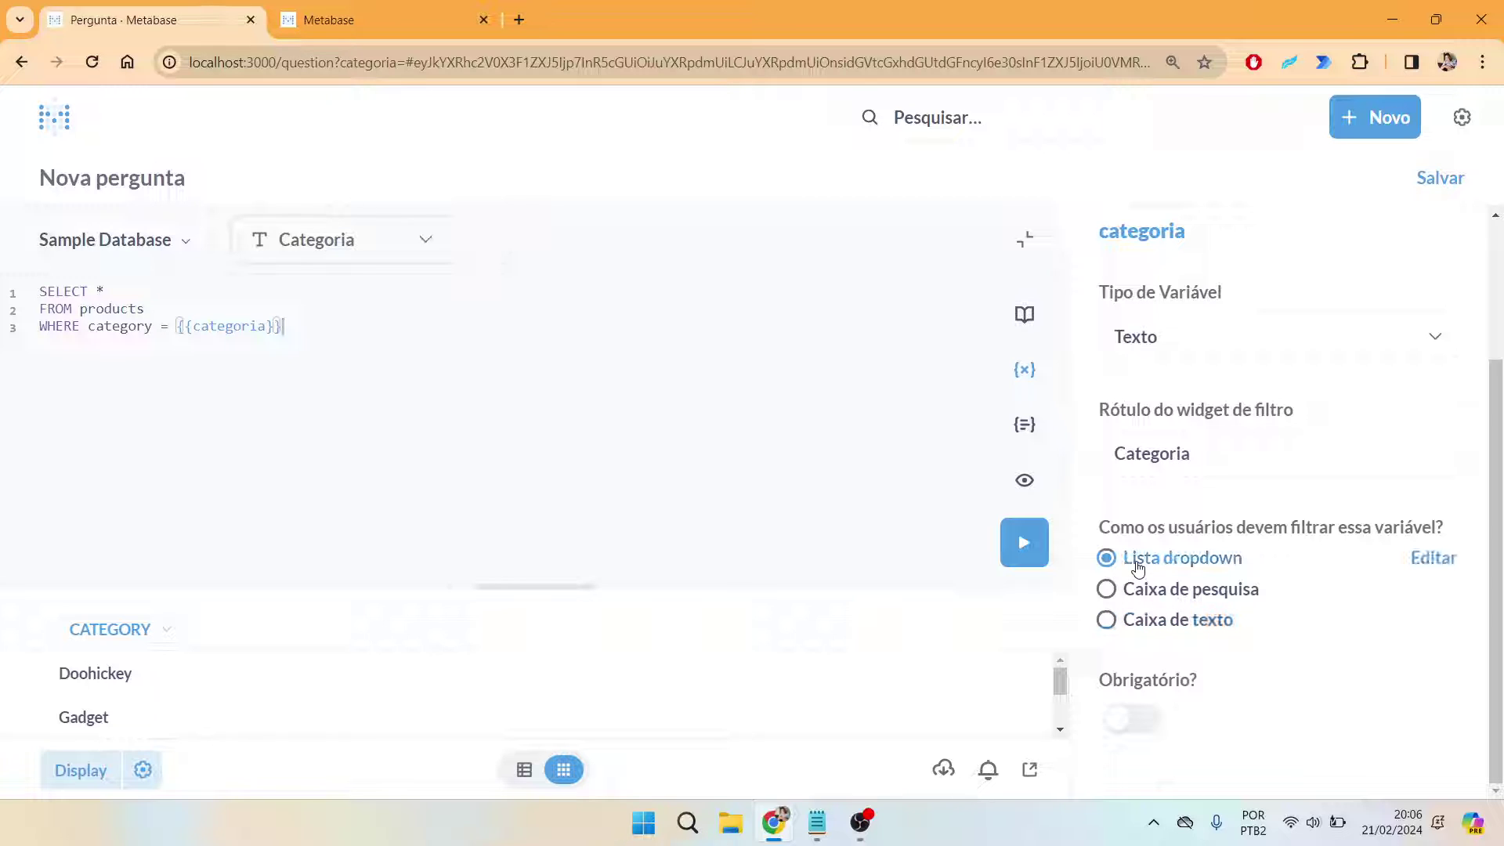
Step: Apply the value Gizmo to the Categoria filter and look through the resulting rows
click(384, 249)
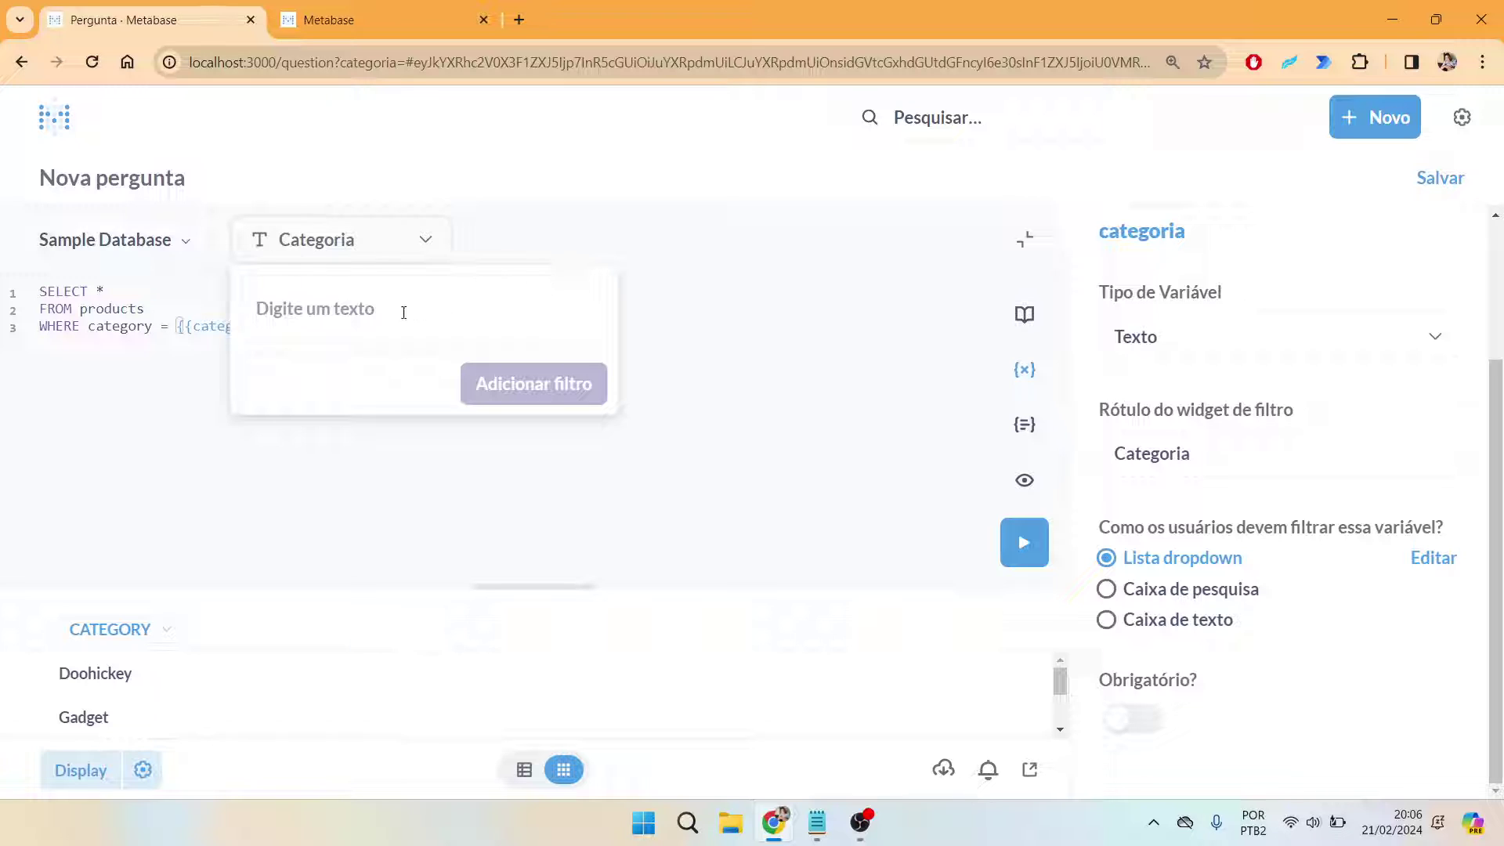
text(Gizmo)
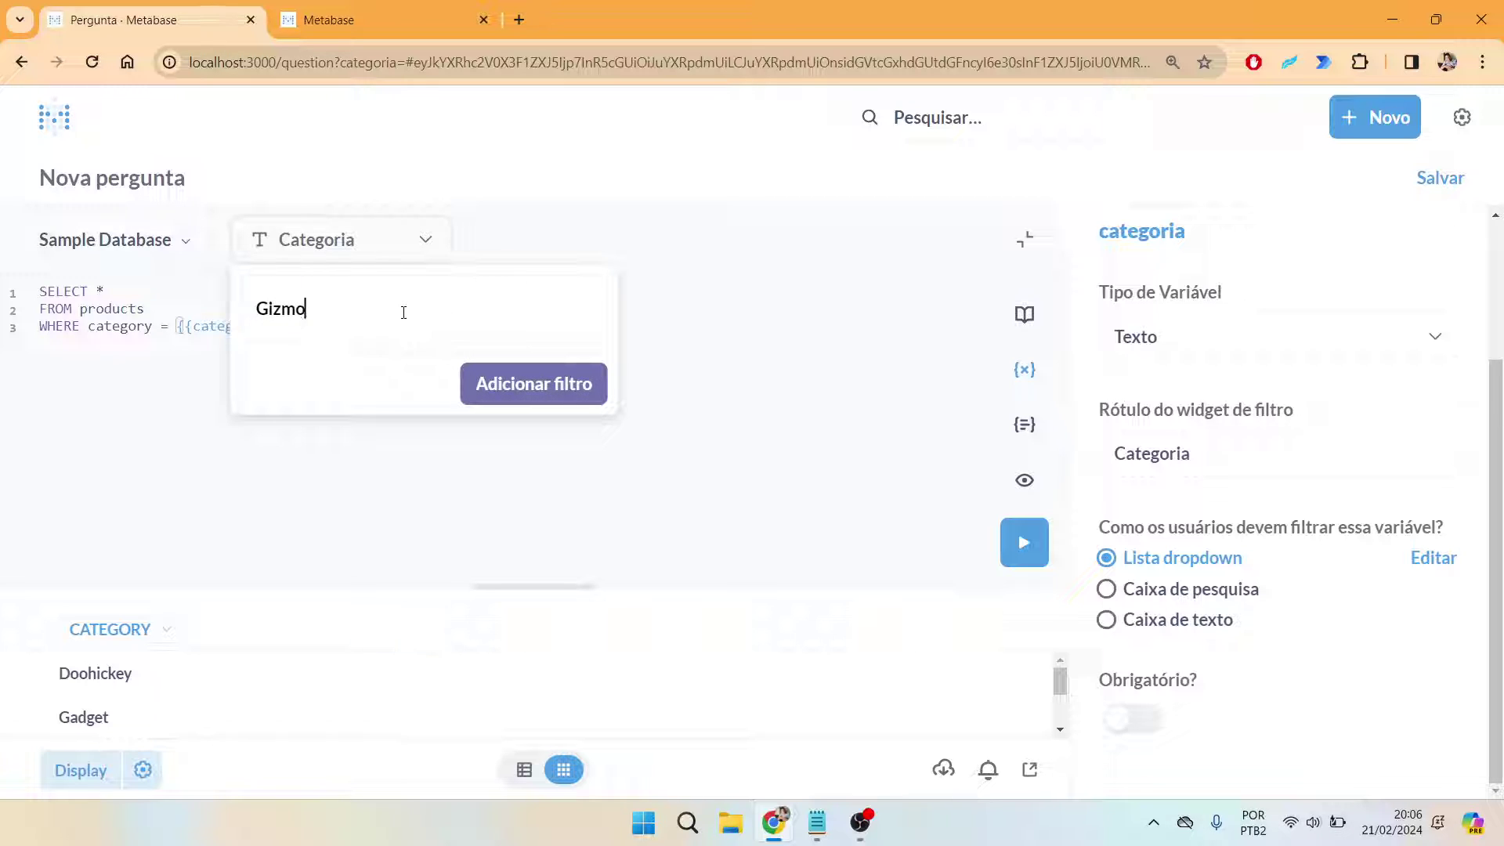
click(567, 380)
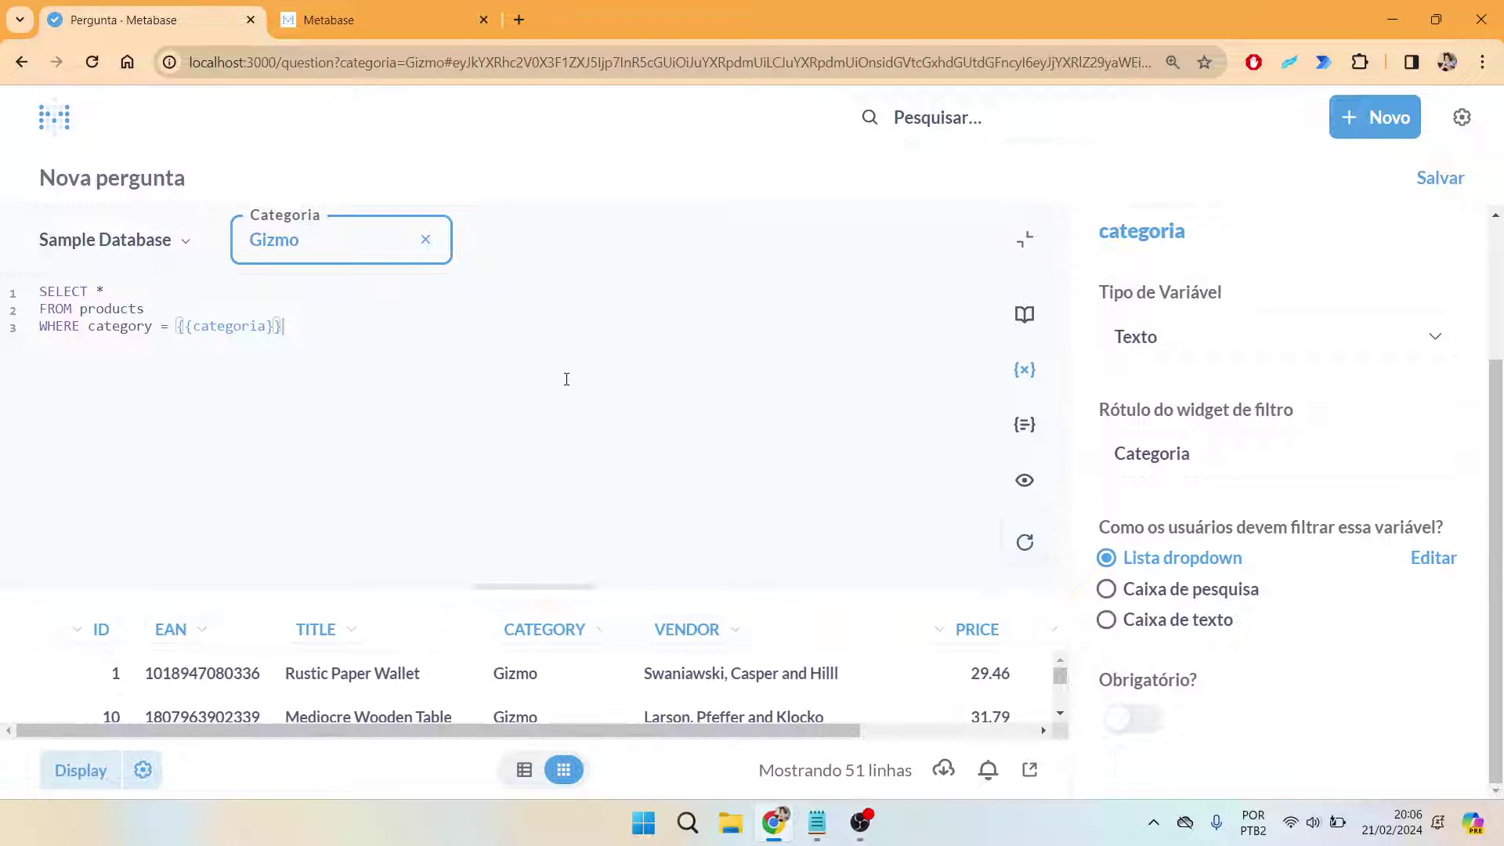
scroll(598, 695, down, 3)
scroll(601, 694, up, 3)
Step: Open the dropdown's selectable values, view the Lista personalizada option and return the source to De um outro modelo ou pergunta
click(1430, 567)
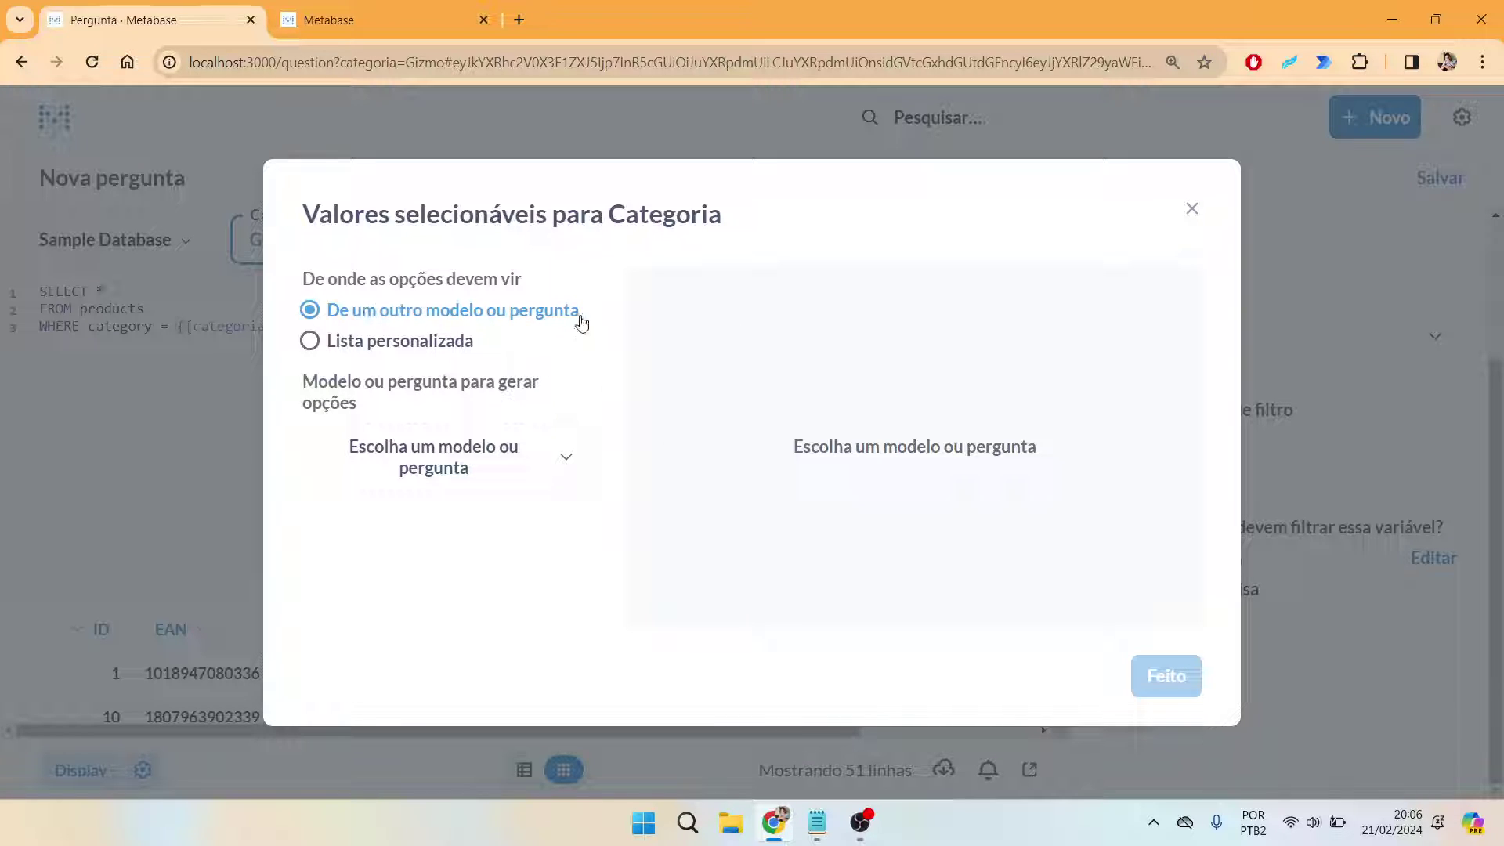
click(399, 347)
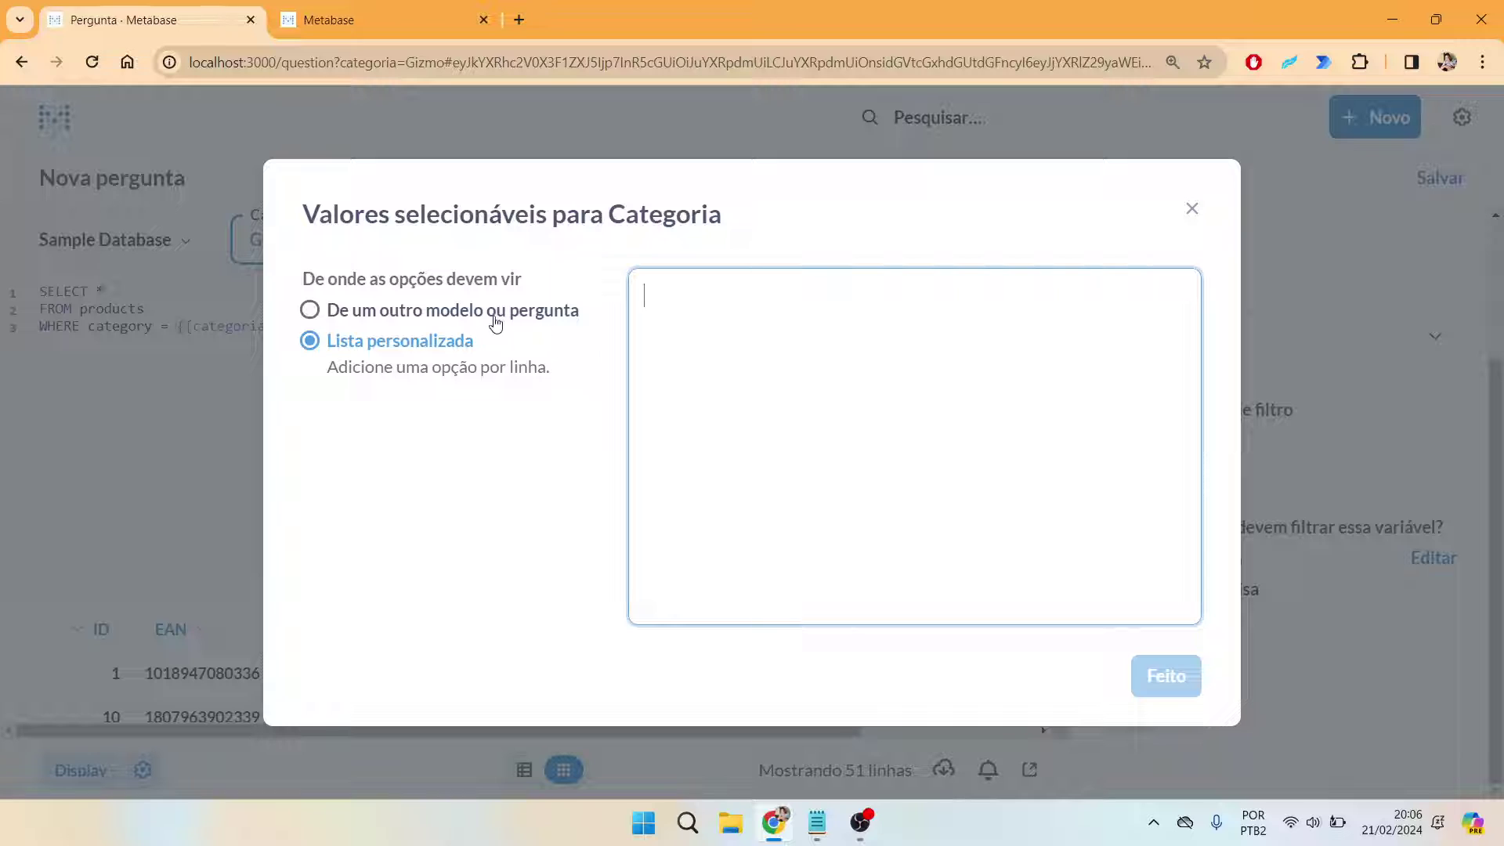
click(399, 315)
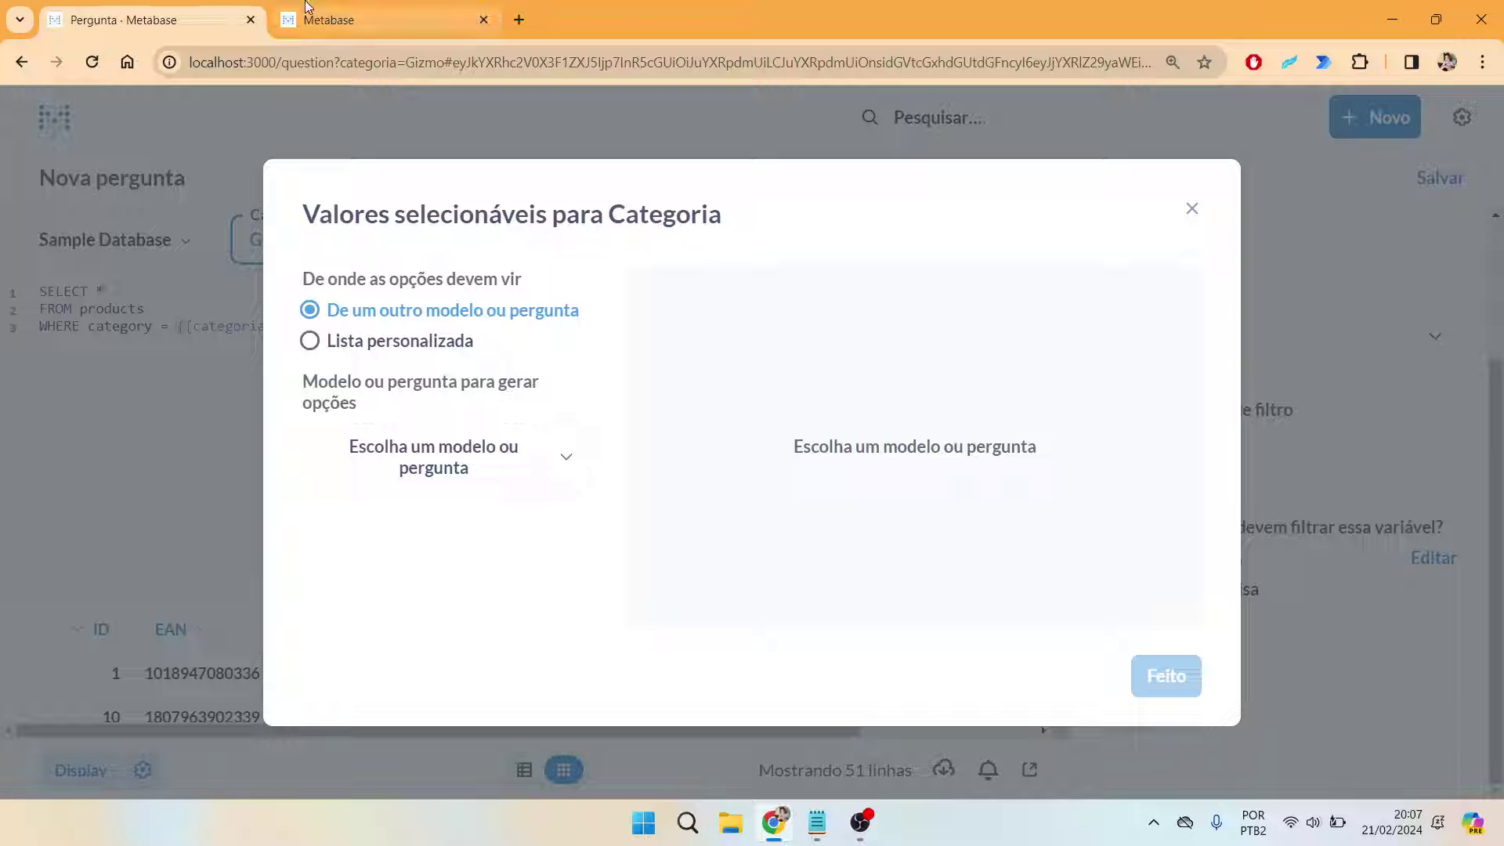
Step: Start a new SQL query on Sample Database in the second browser tab, leaving the products question open
click(329, 20)
click(1367, 131)
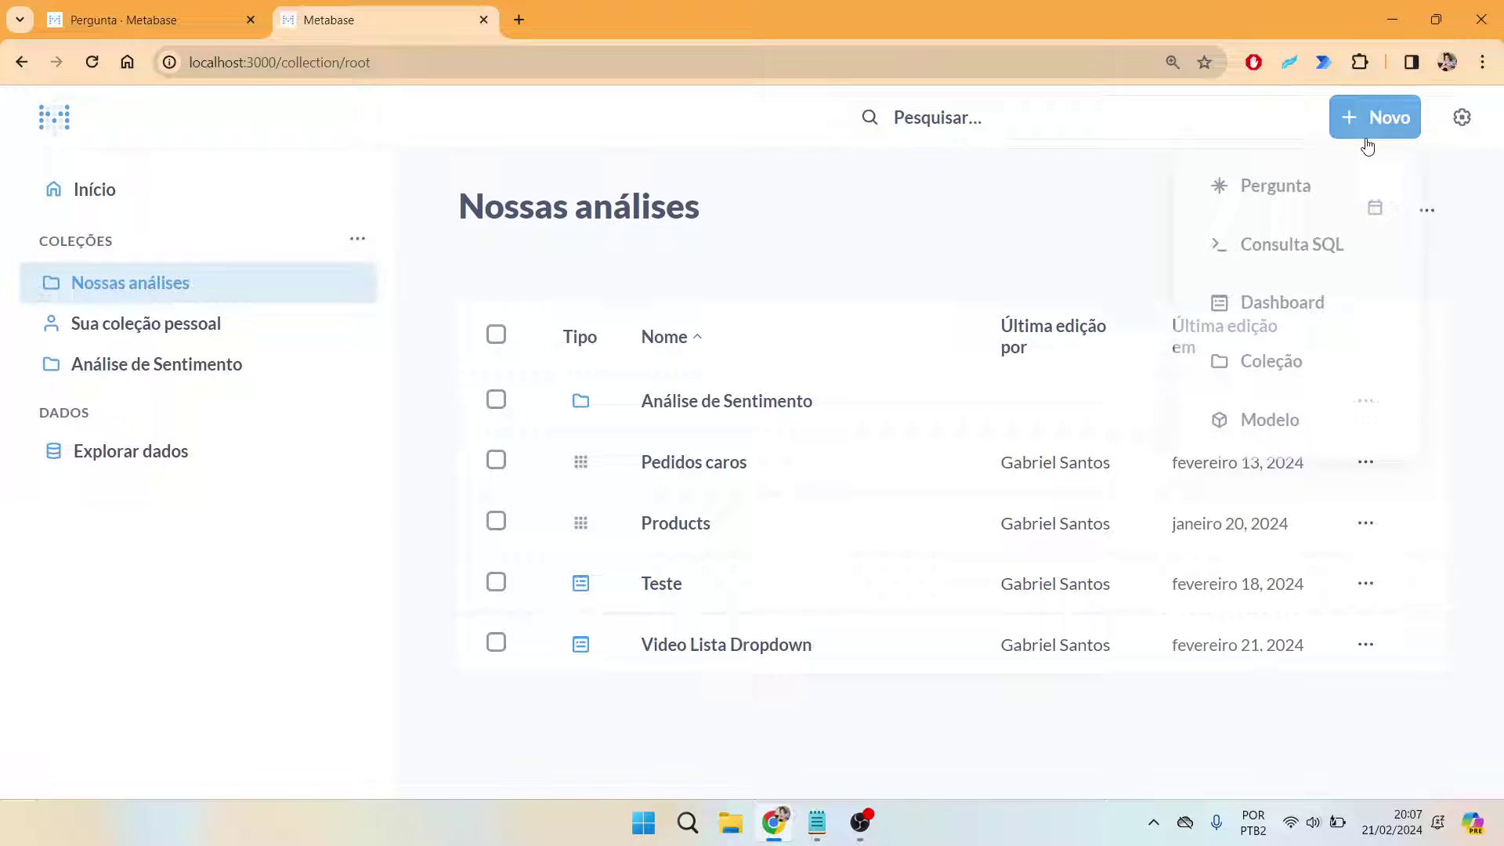
click(1271, 247)
click(208, 347)
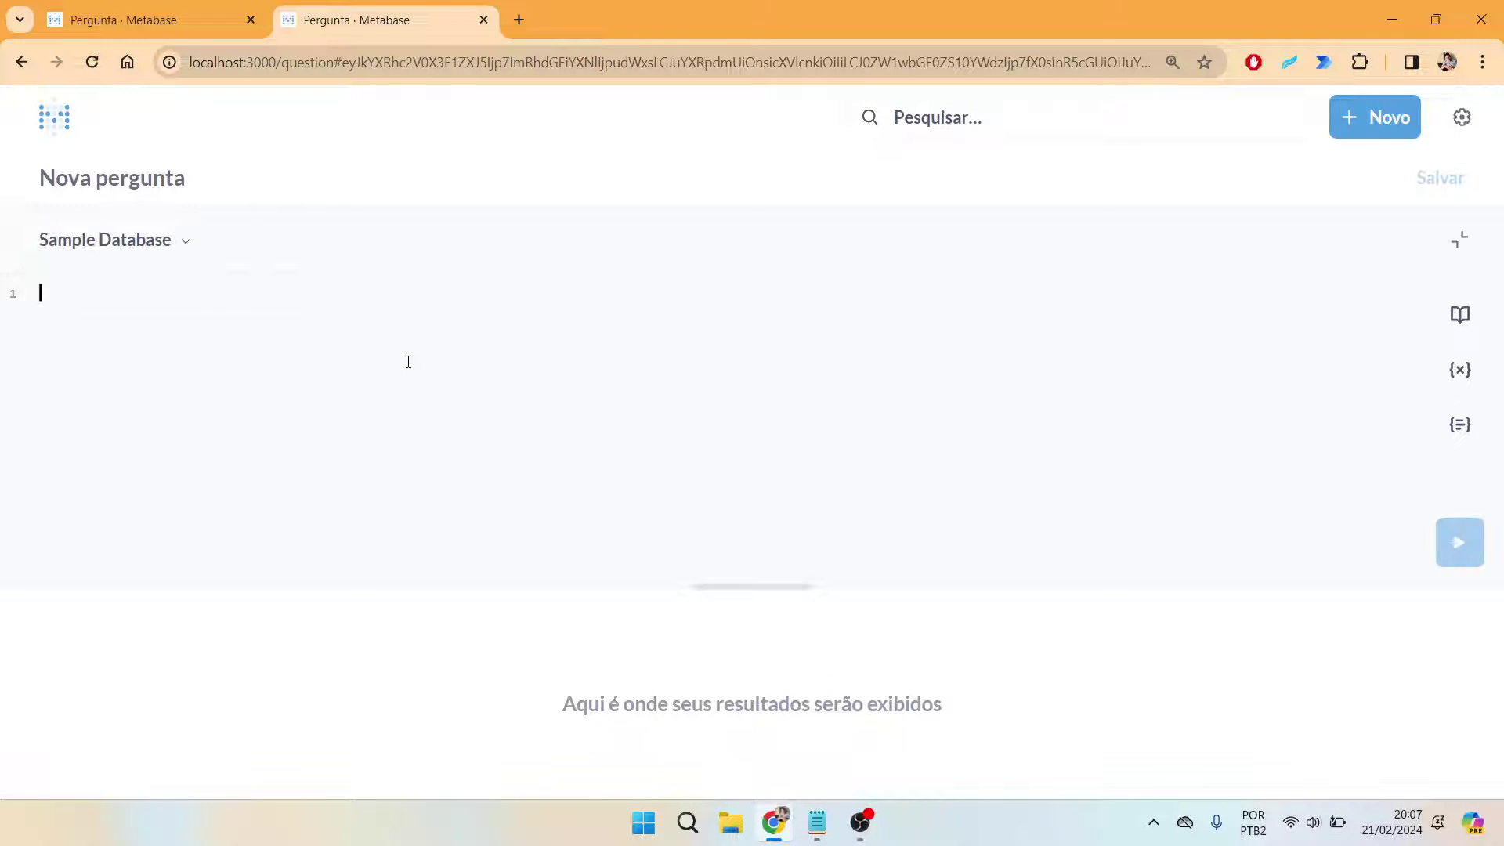
Step: Write and run the query SELECT DISTINCT CATEGORY FROM PRODUCTS and view its full result list
text(SELECT)
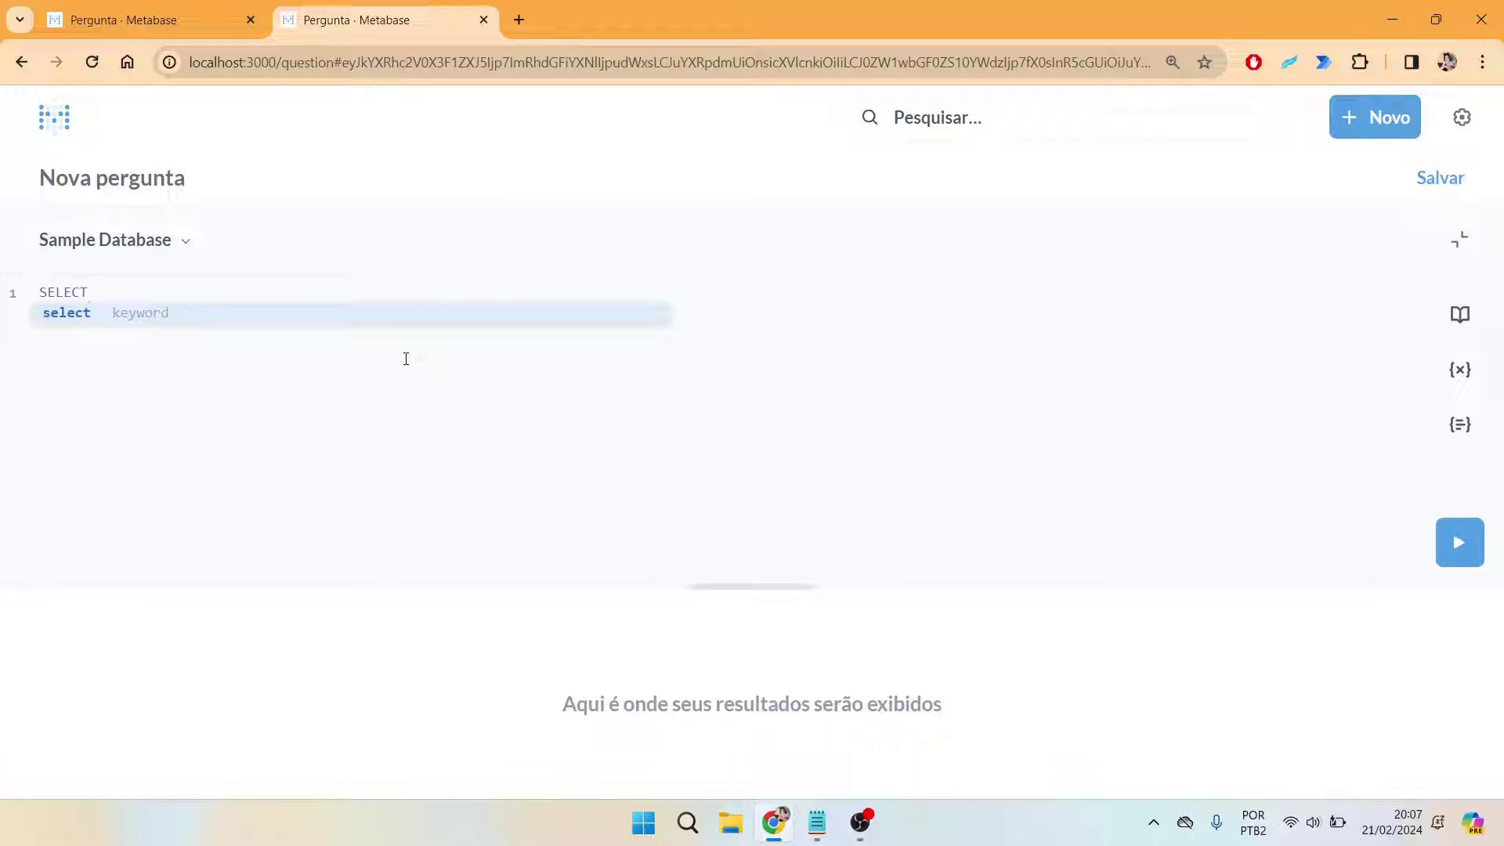
key(Escape)
text(DISTINCT     )
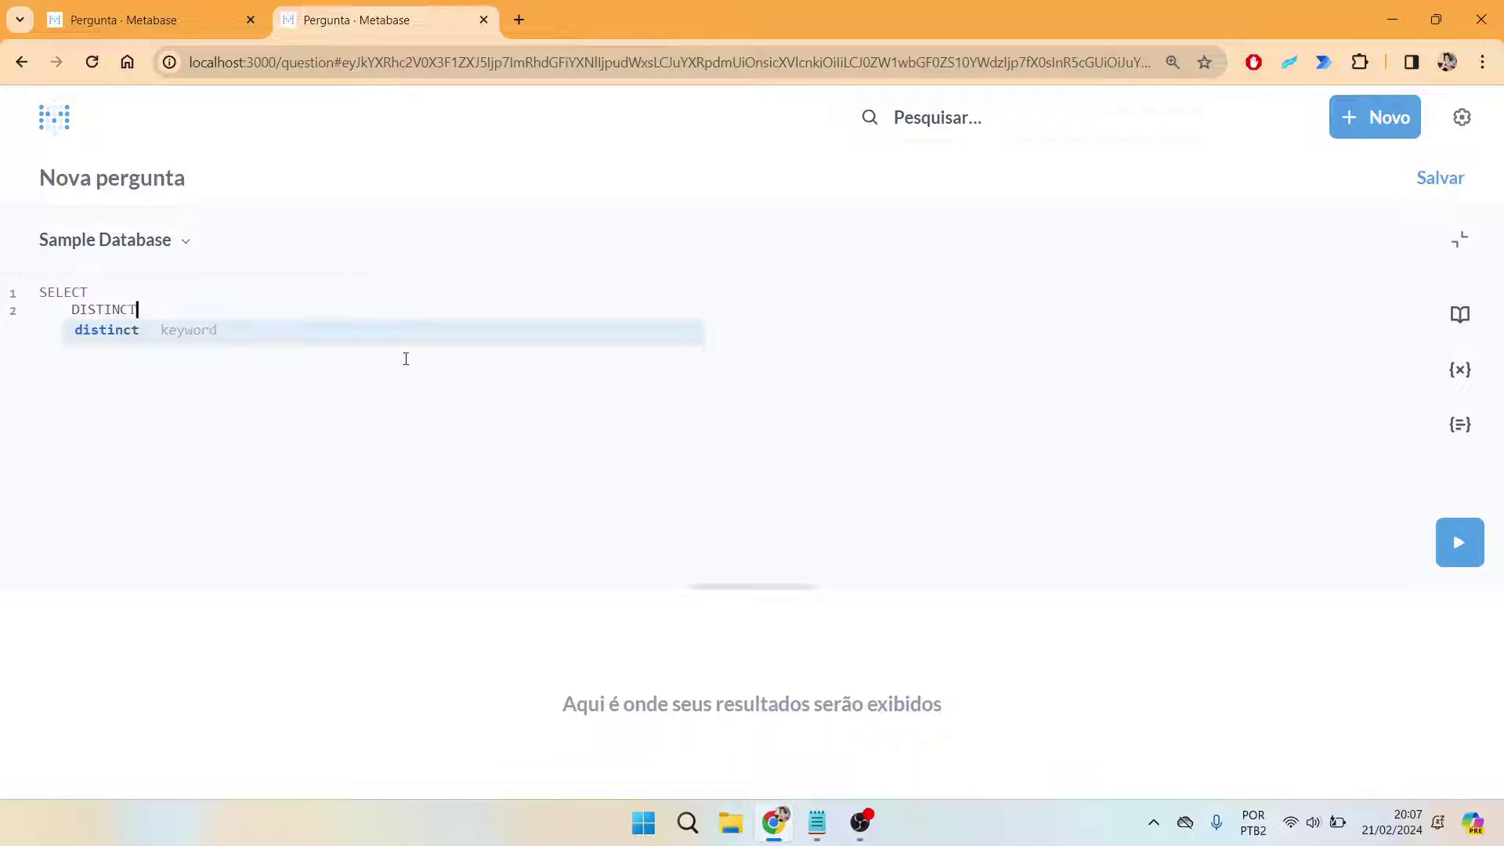
text(CATEGORY)
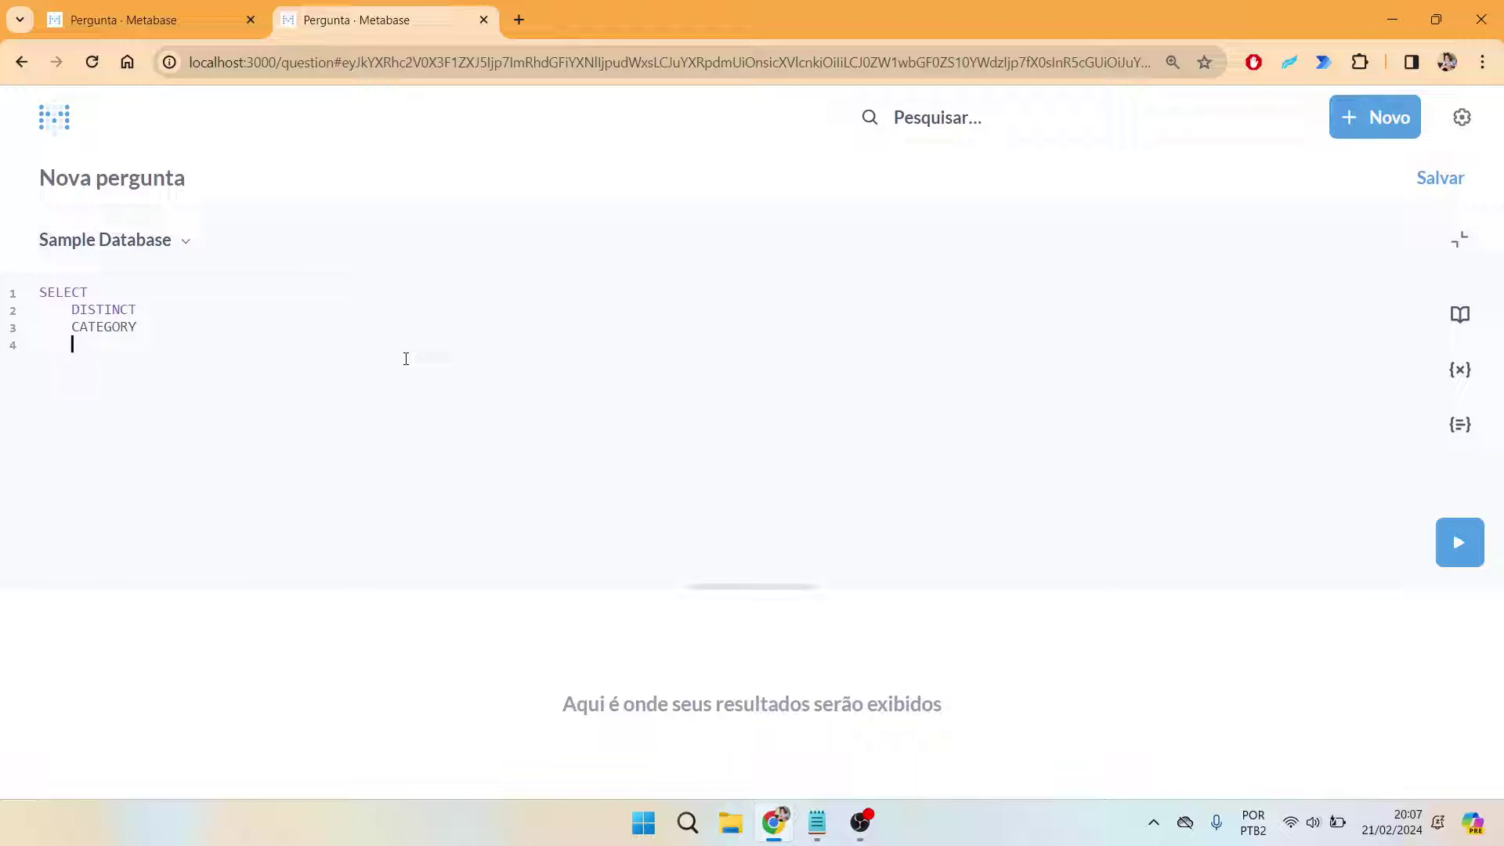
key(BackSpace)
text(FROM)
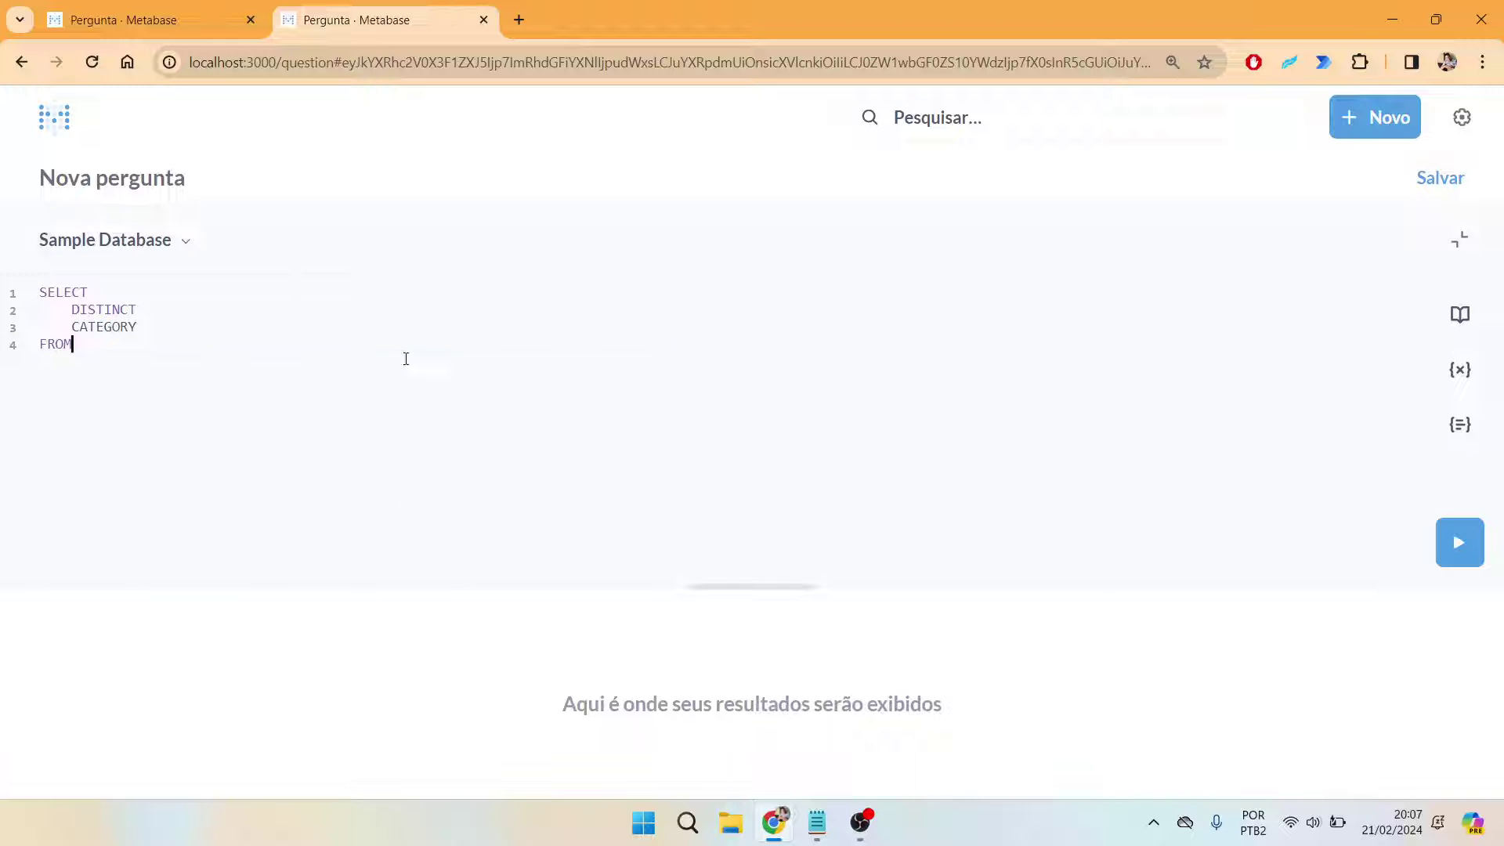
key(Return)
text(PRODUCTS)
key(ctrl+Return)
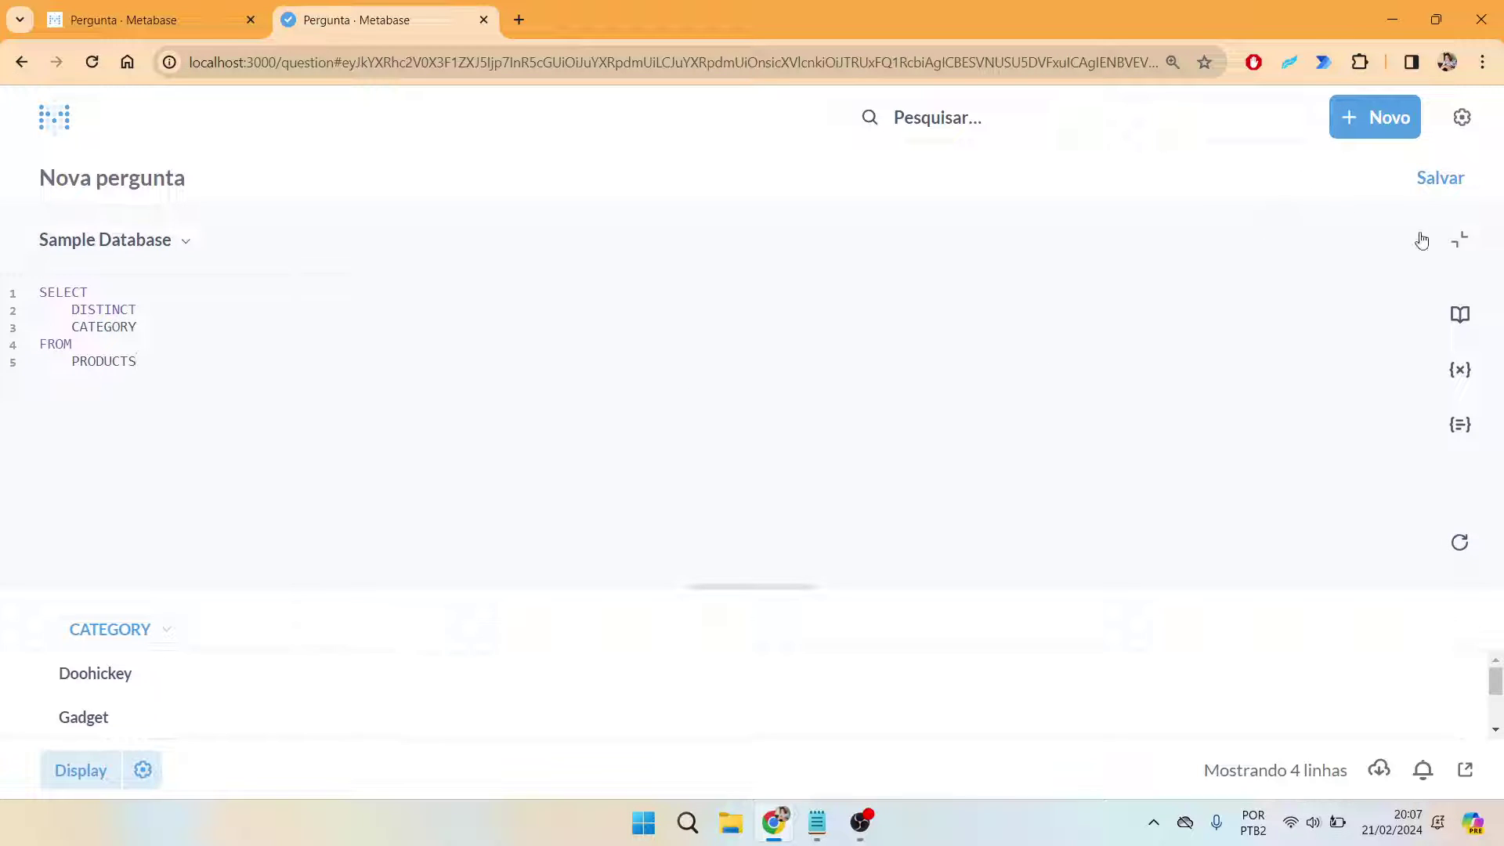
click(1459, 239)
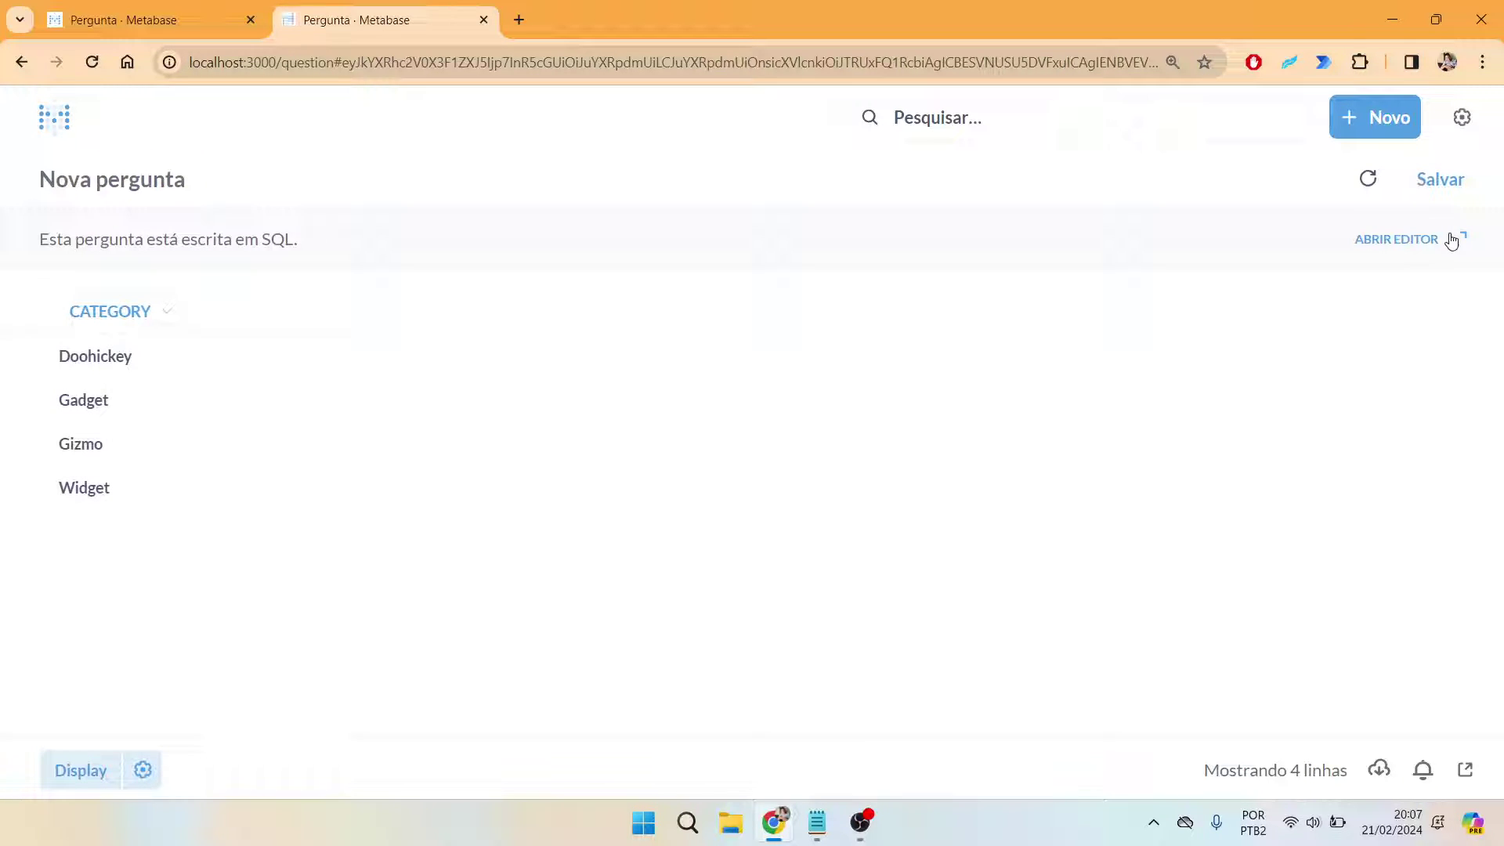
click(1452, 241)
Step: Save the new question as CATEGORIAS in the Nossas análises collection
click(1441, 179)
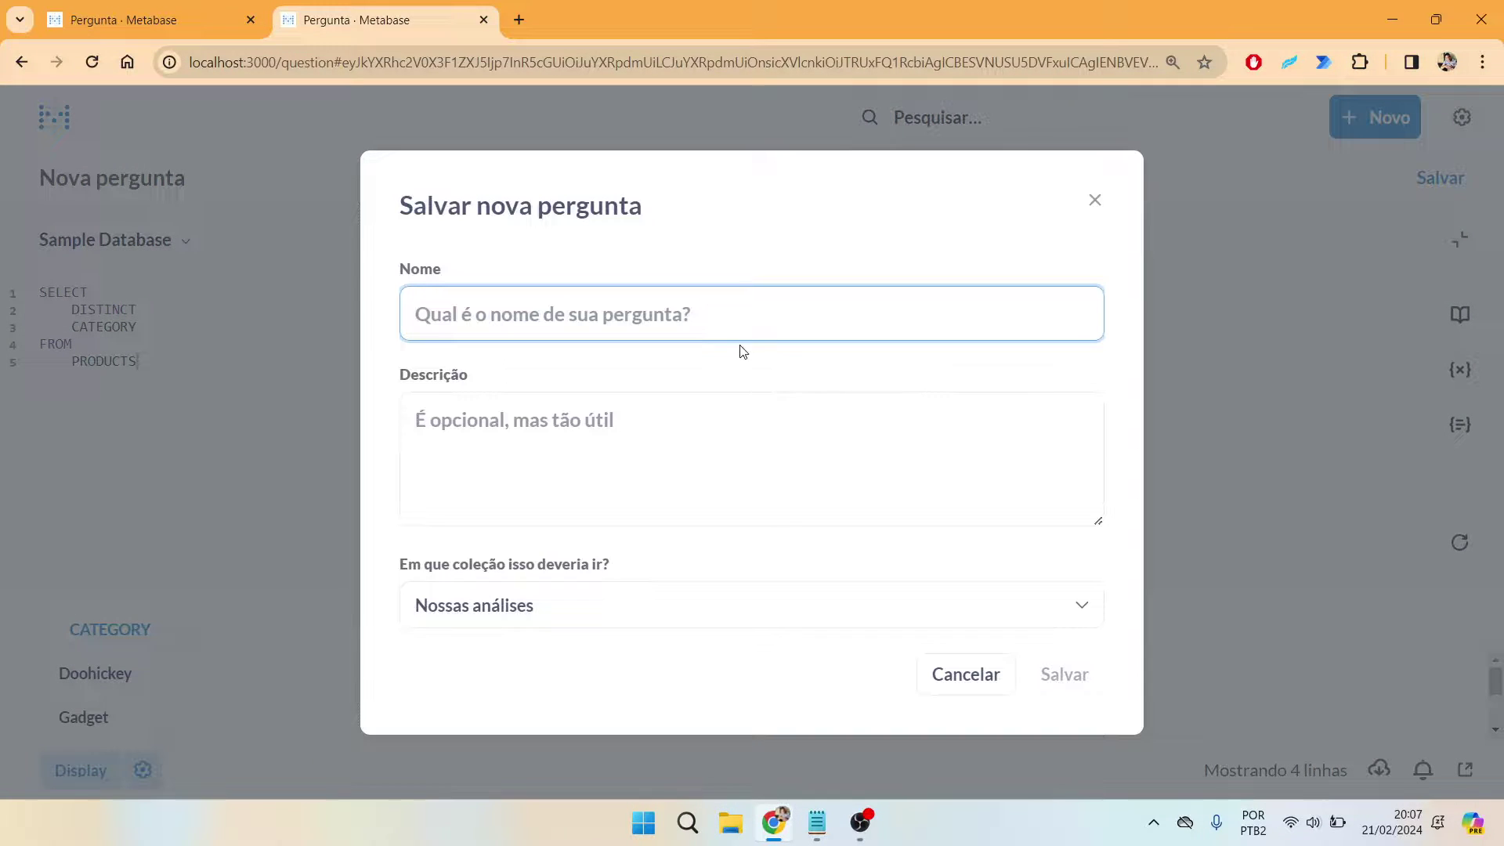
text(CATEGORIAS)
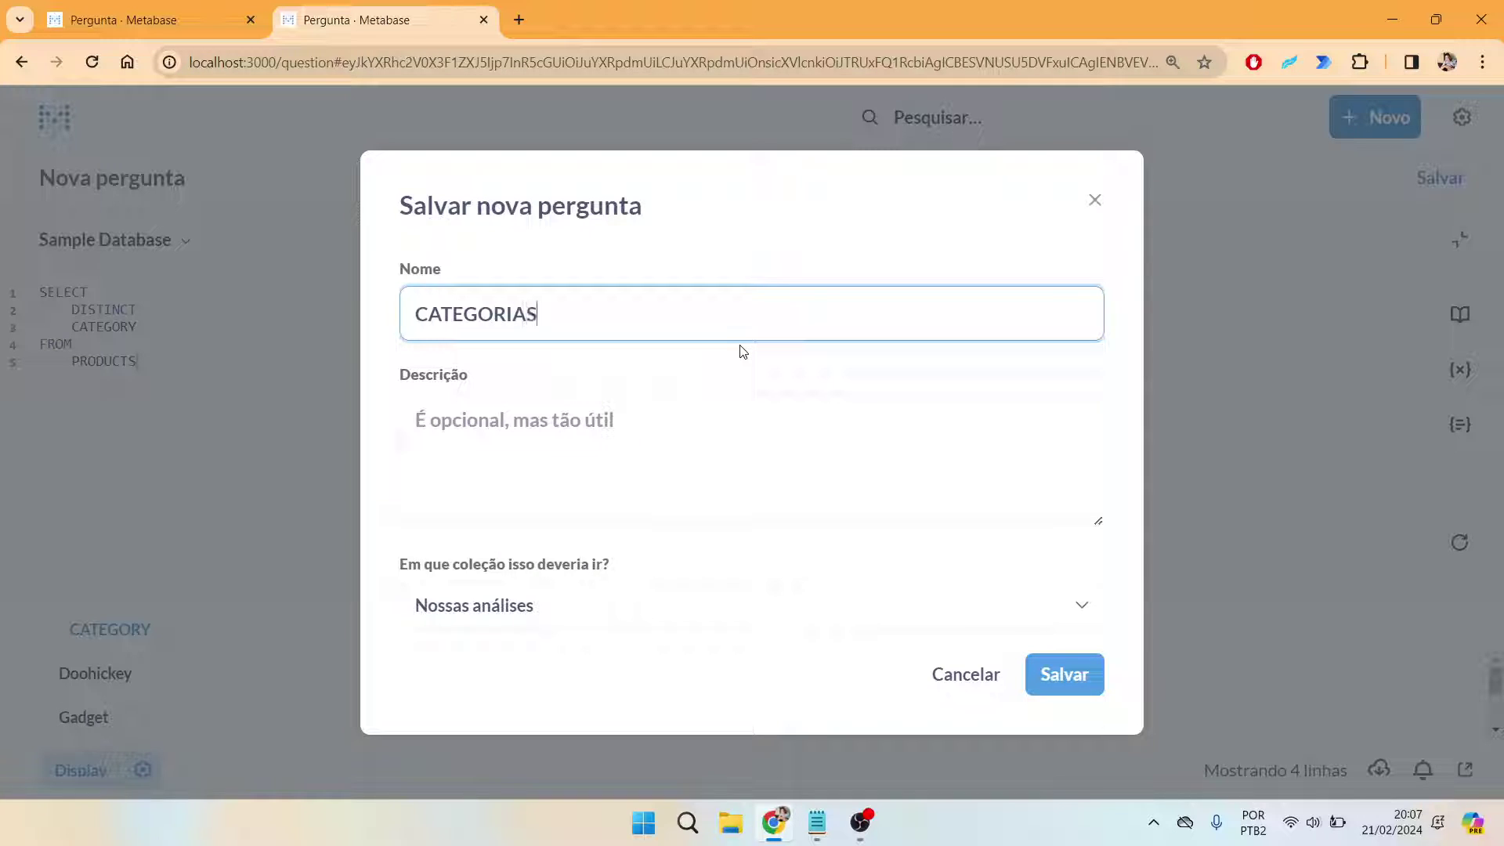
key(Return)
click(722, 477)
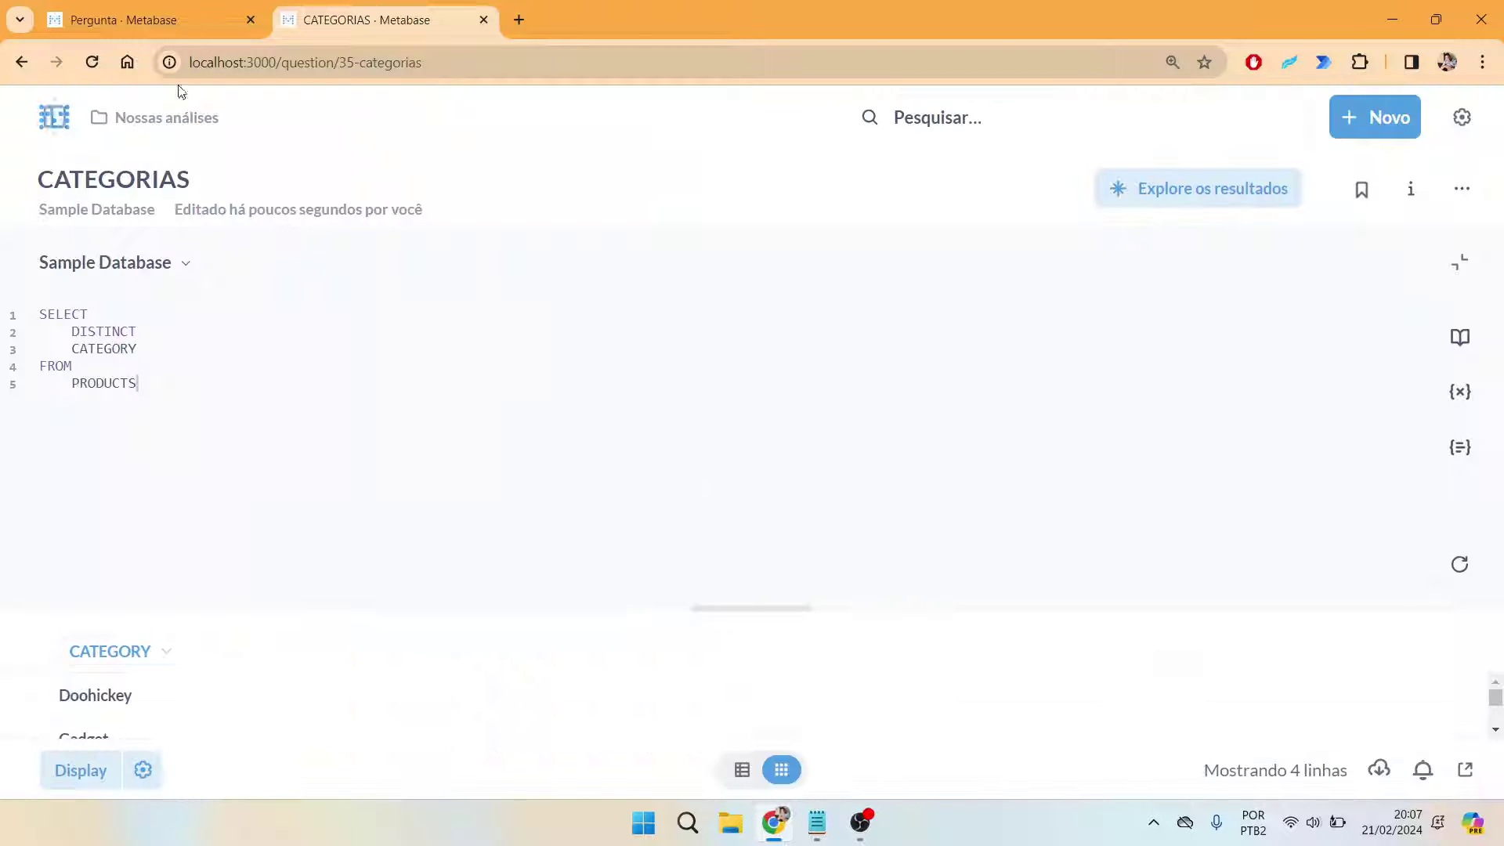
Step: Return to the products question, close its selectable values dialog and reload the page
click(123, 20)
click(1194, 209)
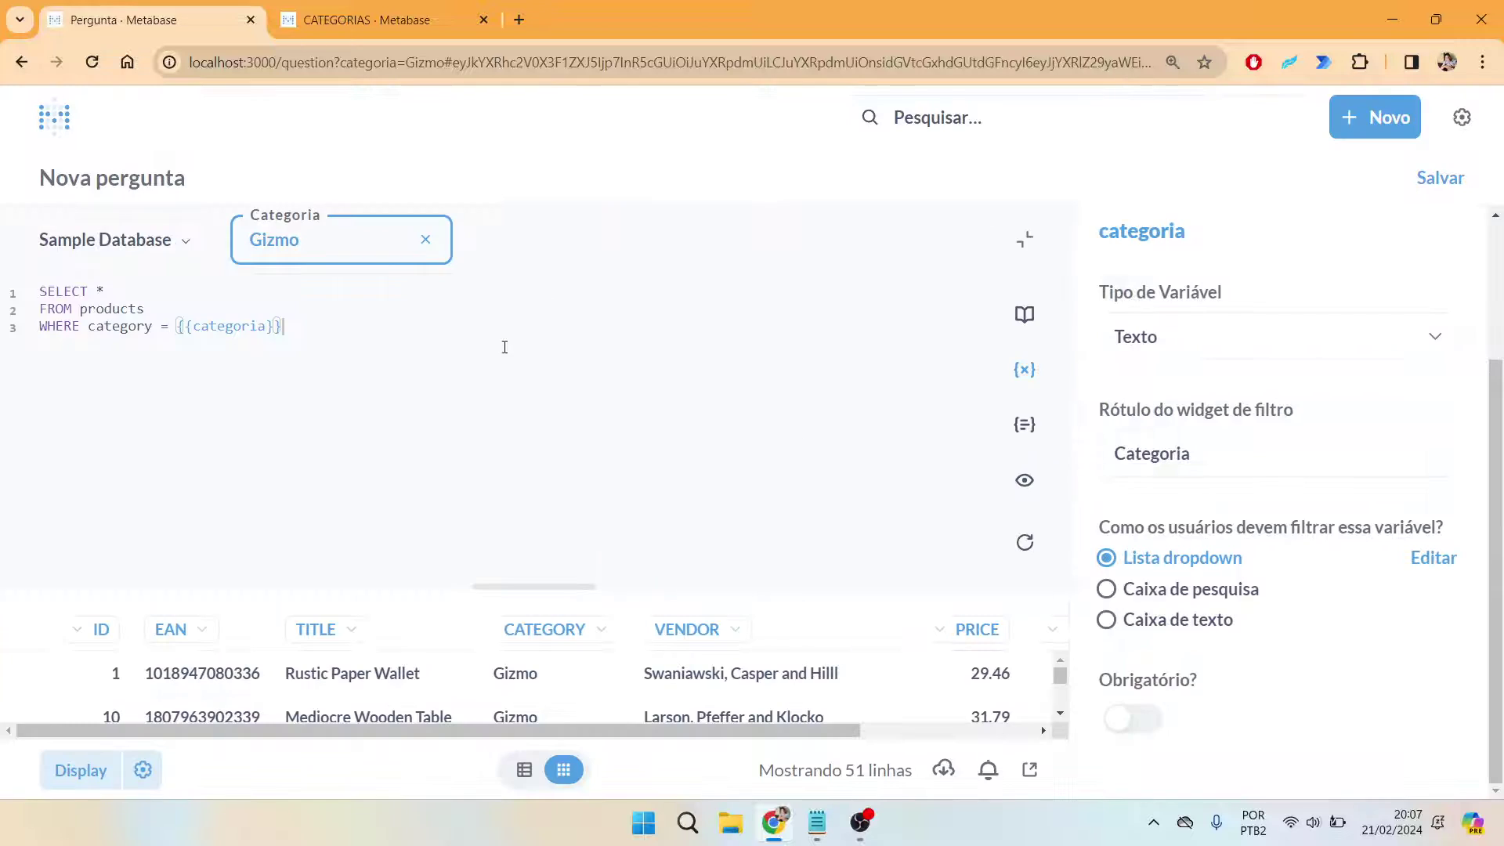
click(92, 62)
click(803, 218)
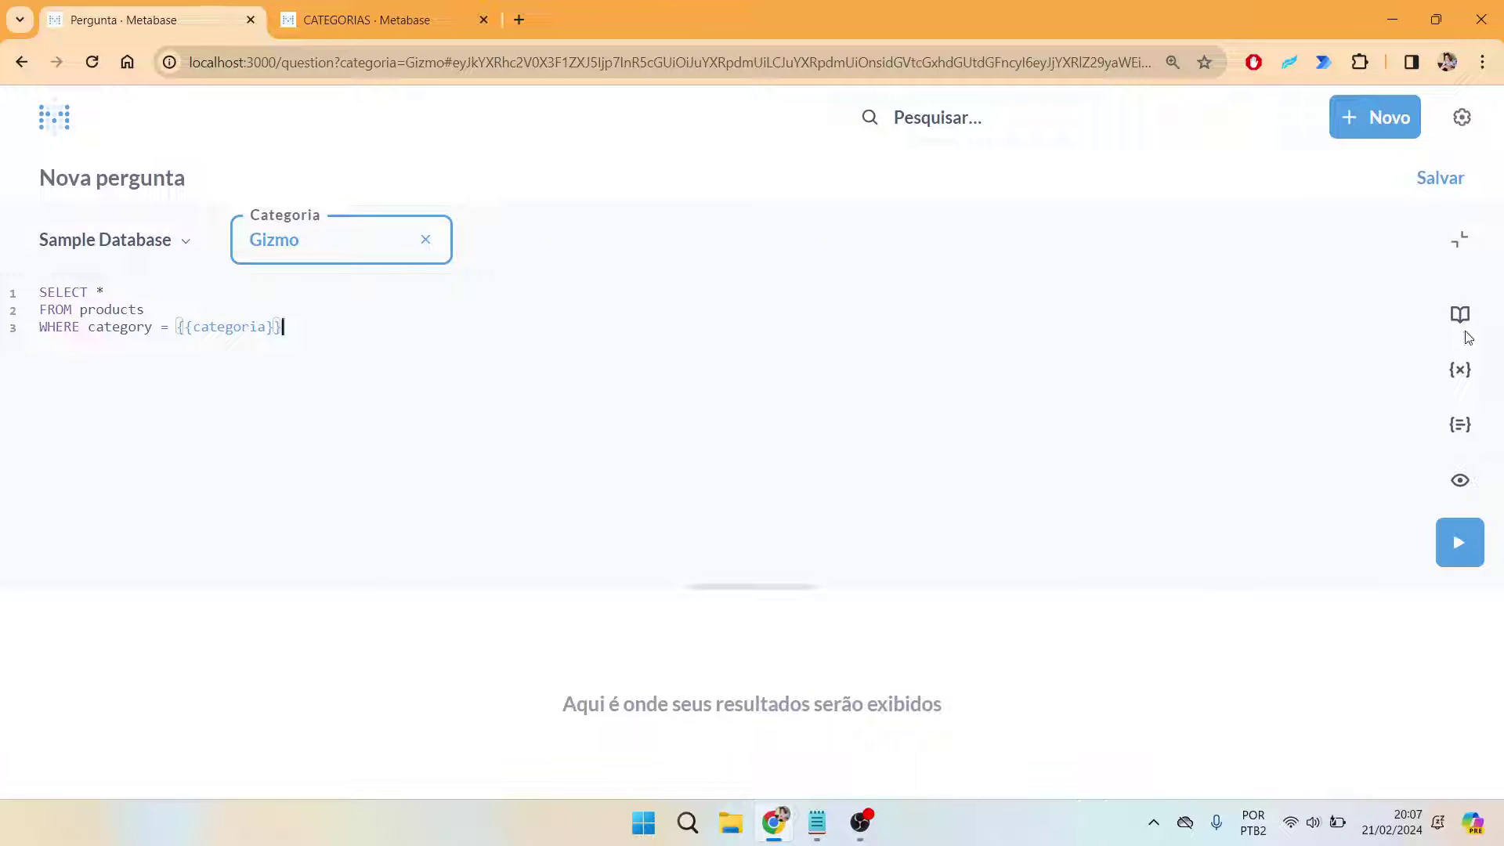
Step: Set the categoria variable's dropdown options to come from the CATEGORY column of the CATEGORIAS question
click(1459, 368)
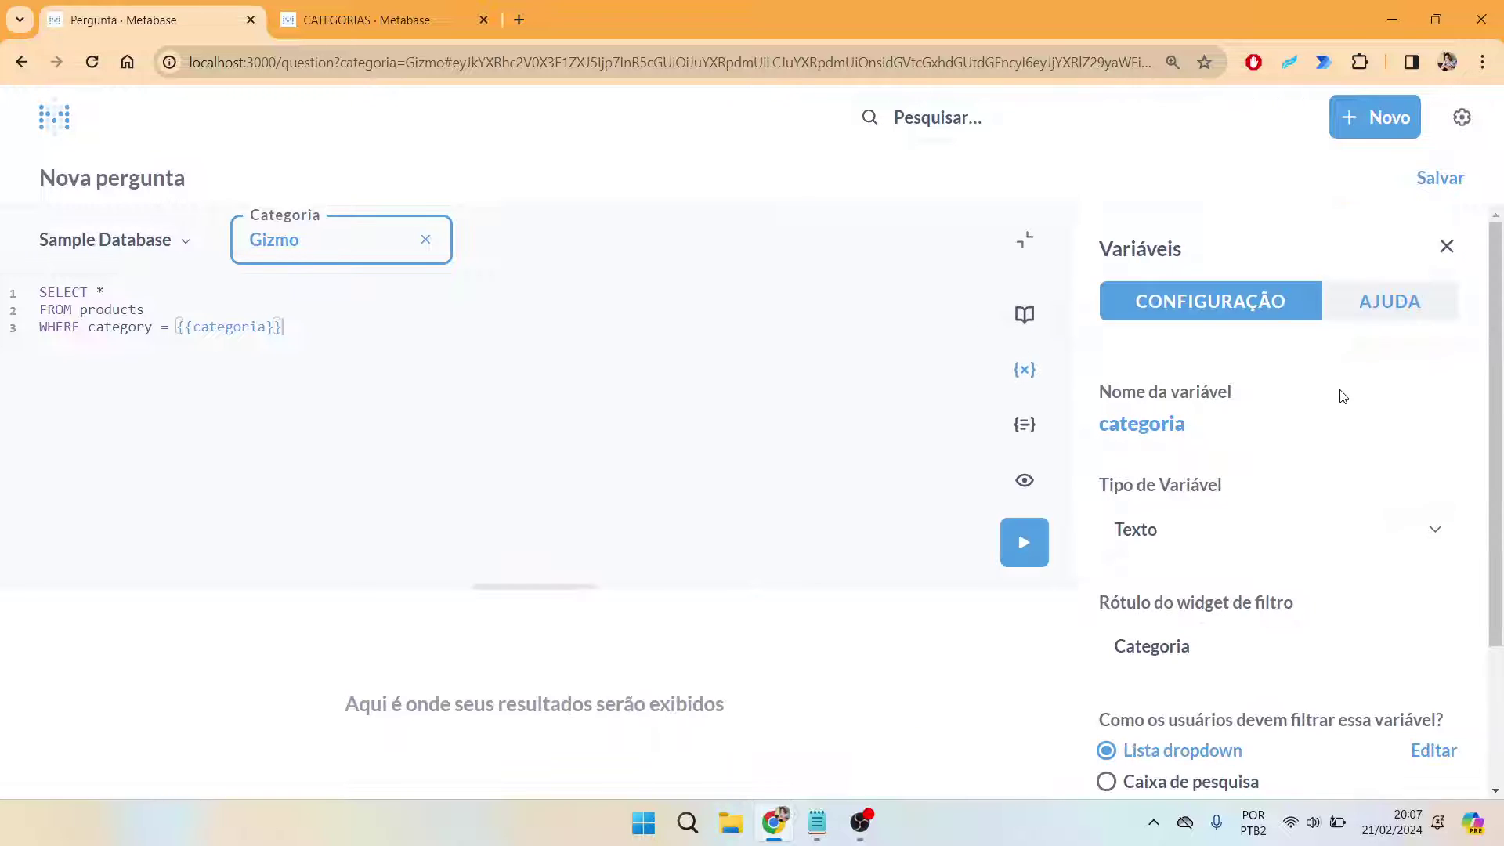
scroll(1285, 462, down, 2)
click(1433, 558)
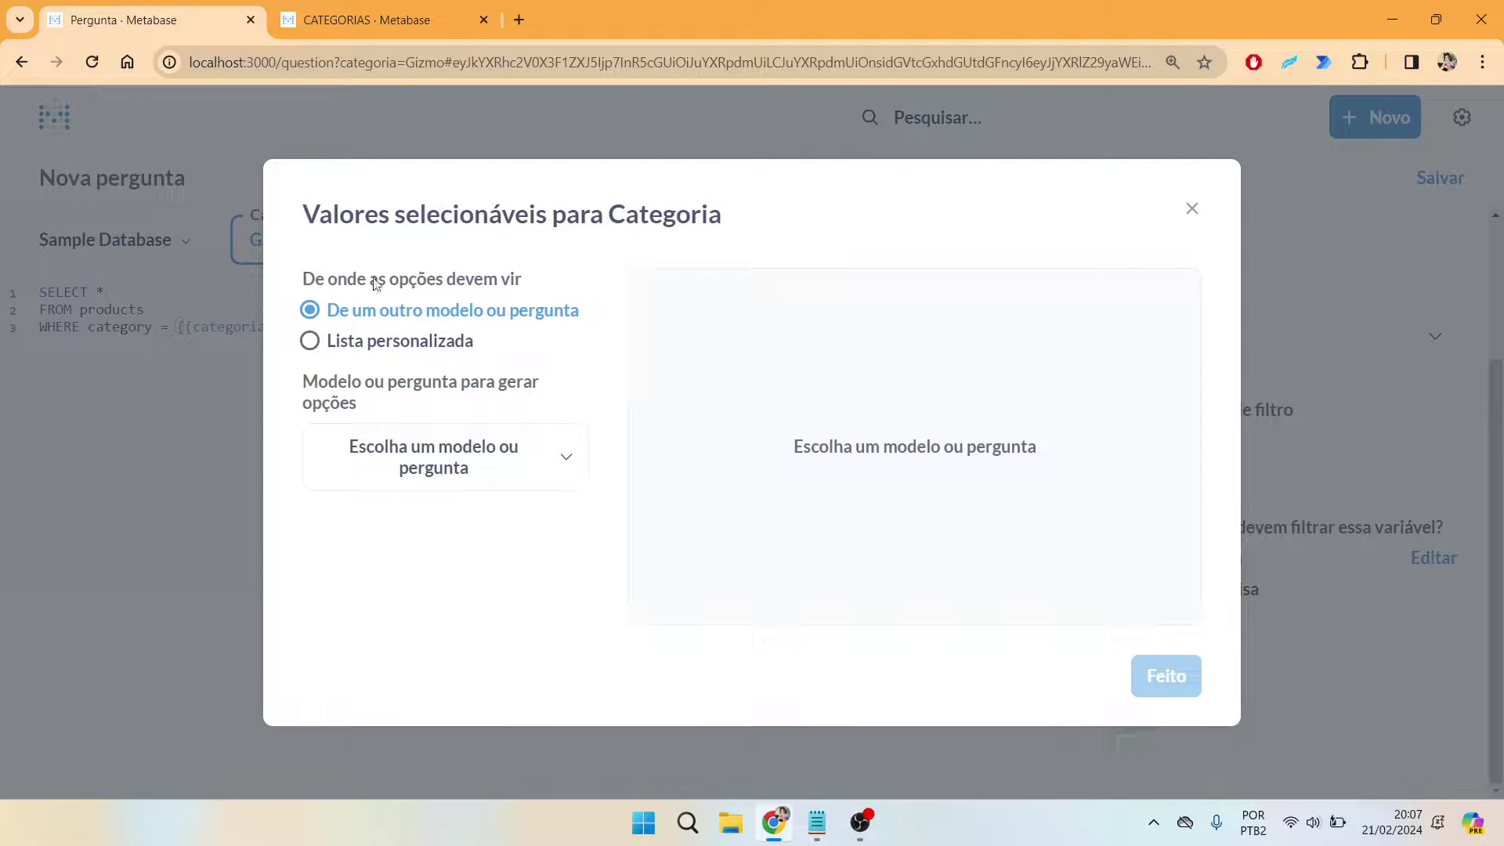
click(491, 478)
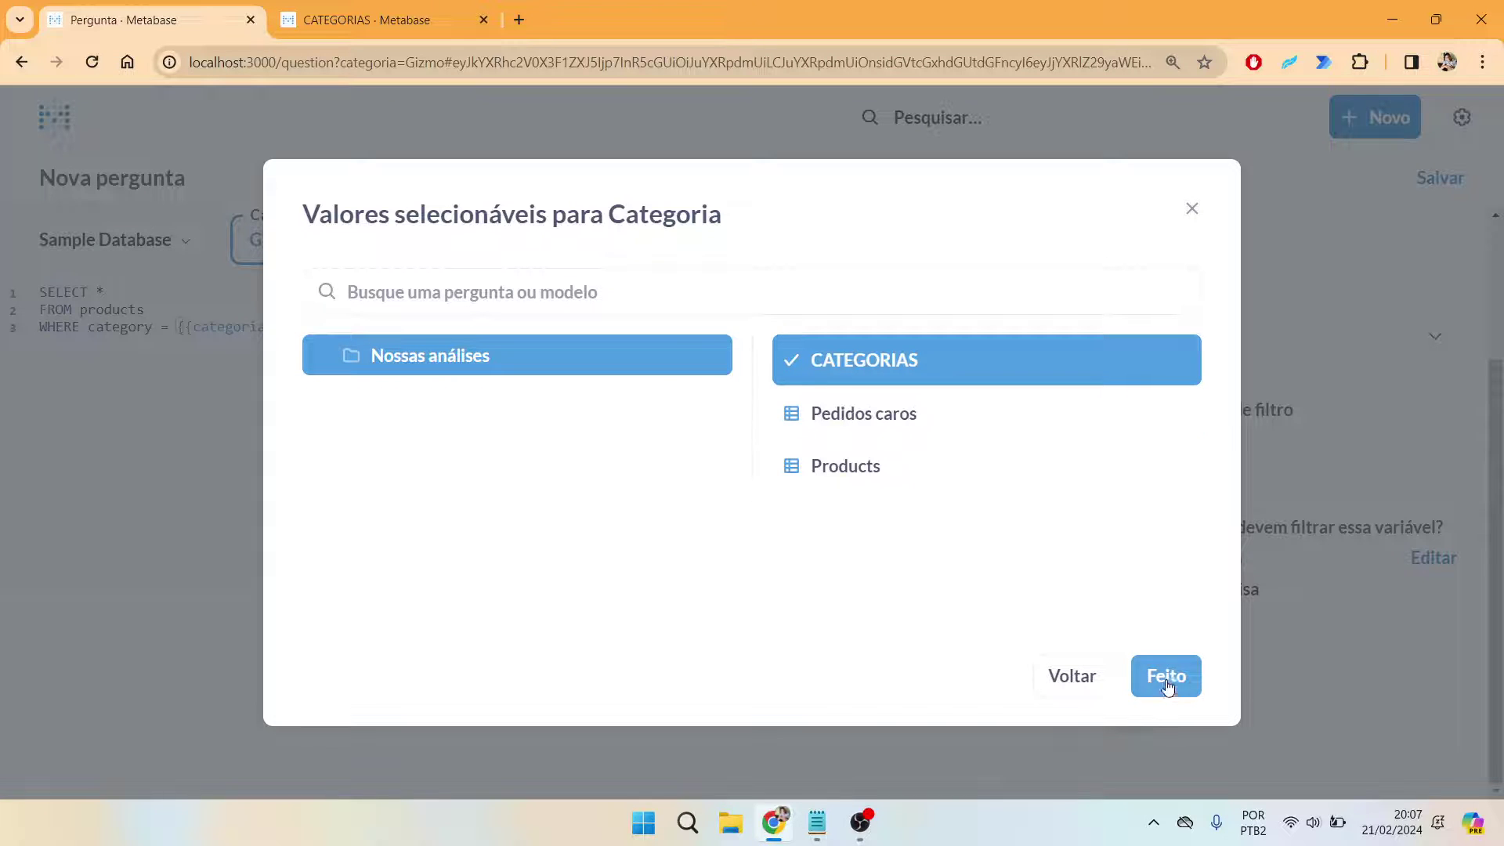
click(1164, 678)
click(436, 542)
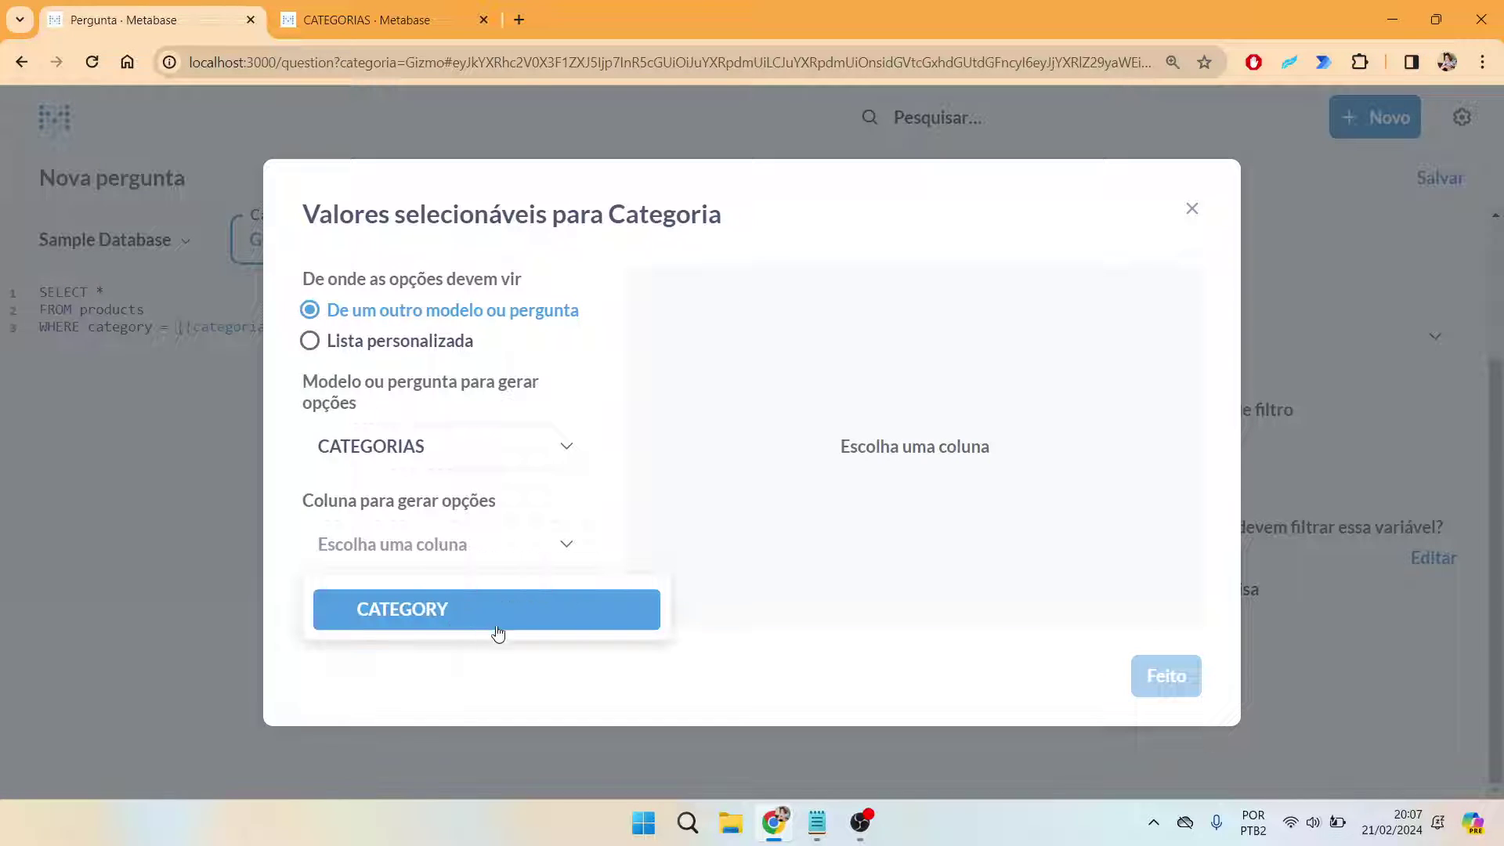
click(463, 624)
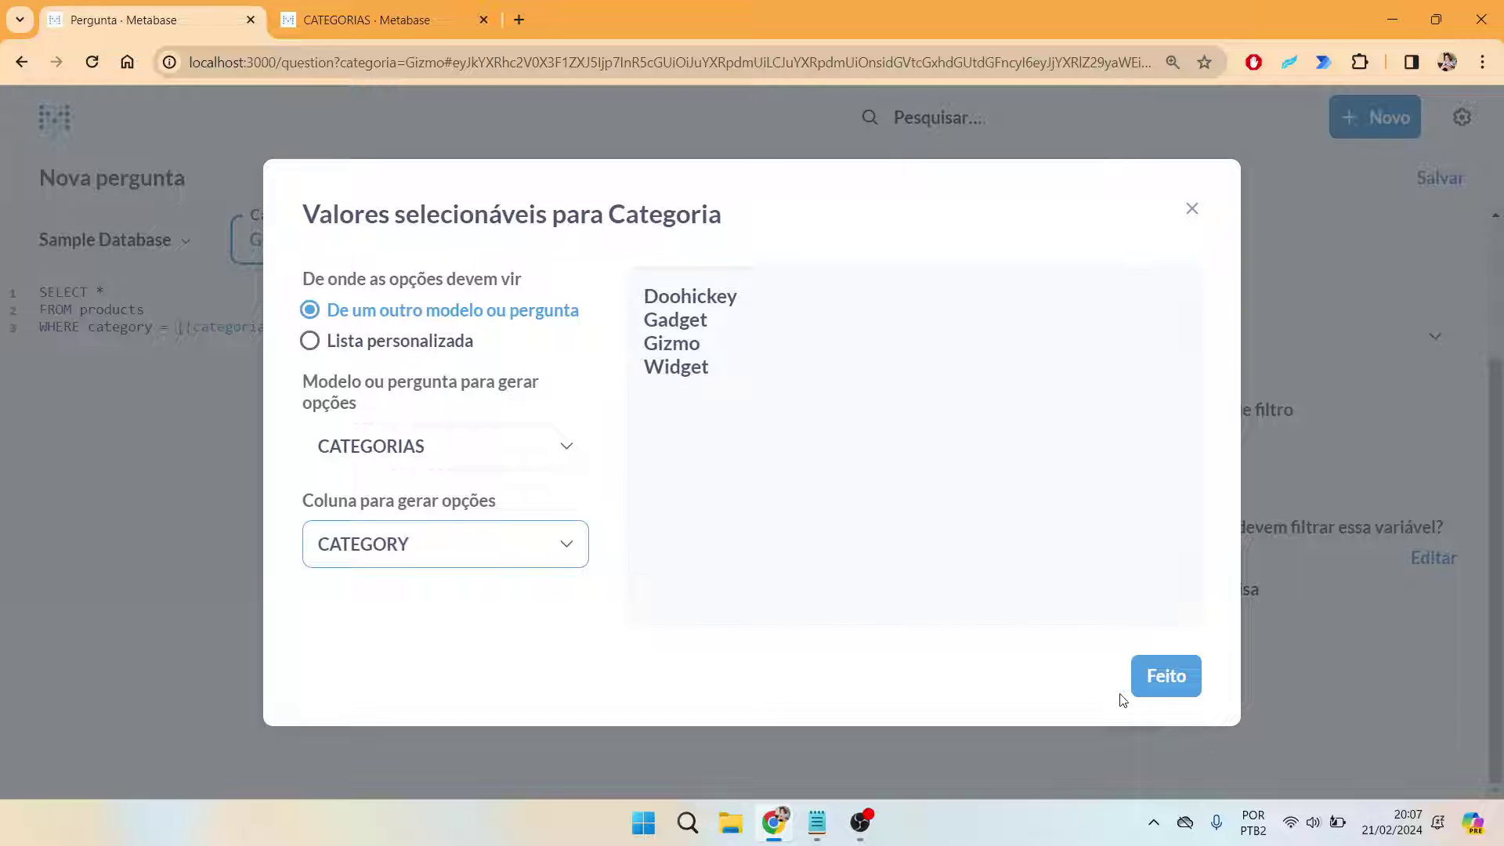
click(1160, 682)
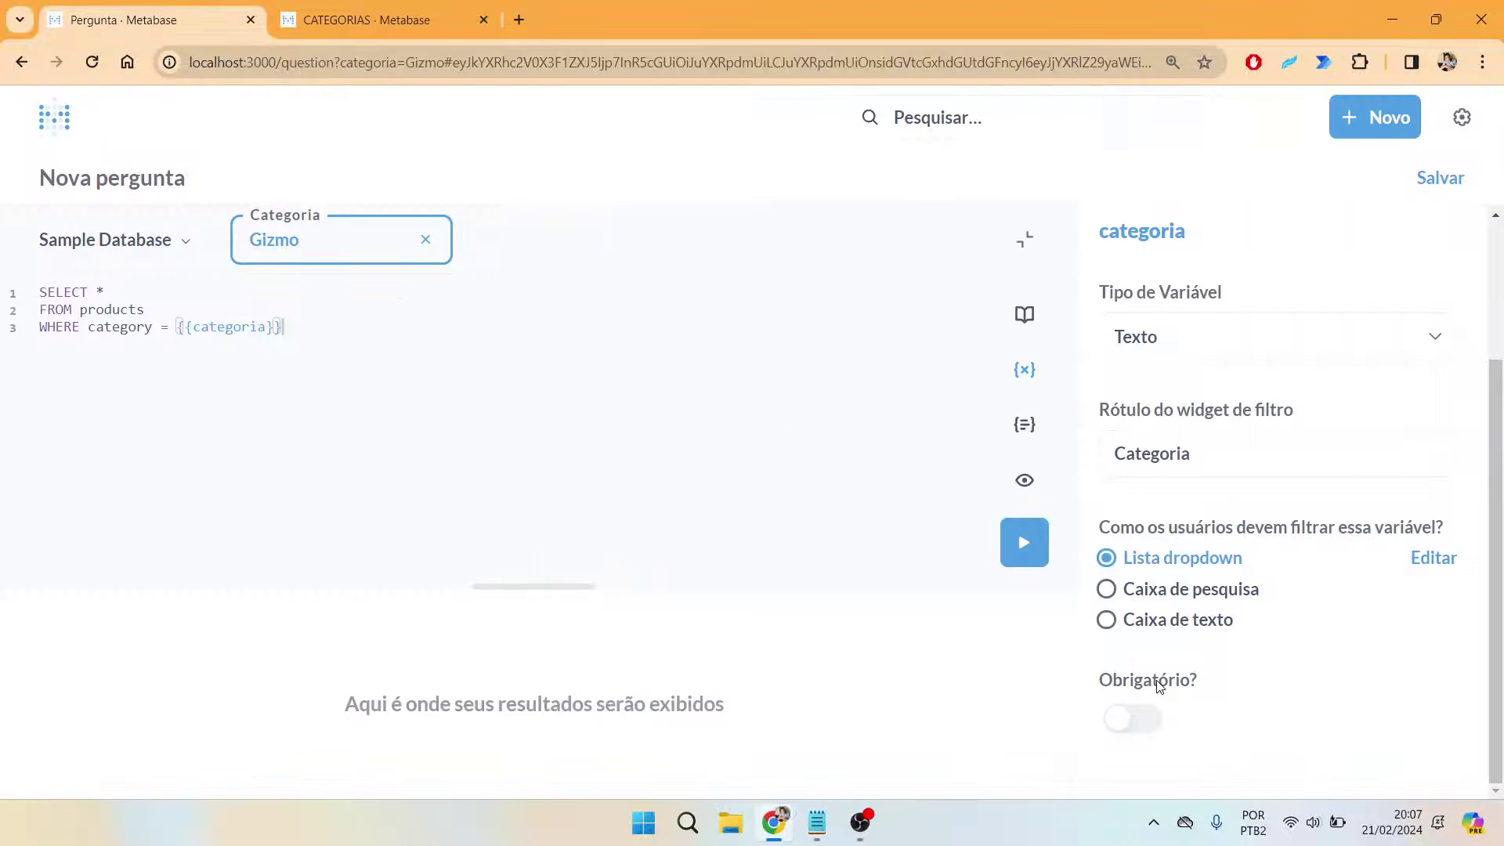
Step: Test the Categoria filter by applying the value Widget, followed by Gadget
click(349, 257)
click(322, 357)
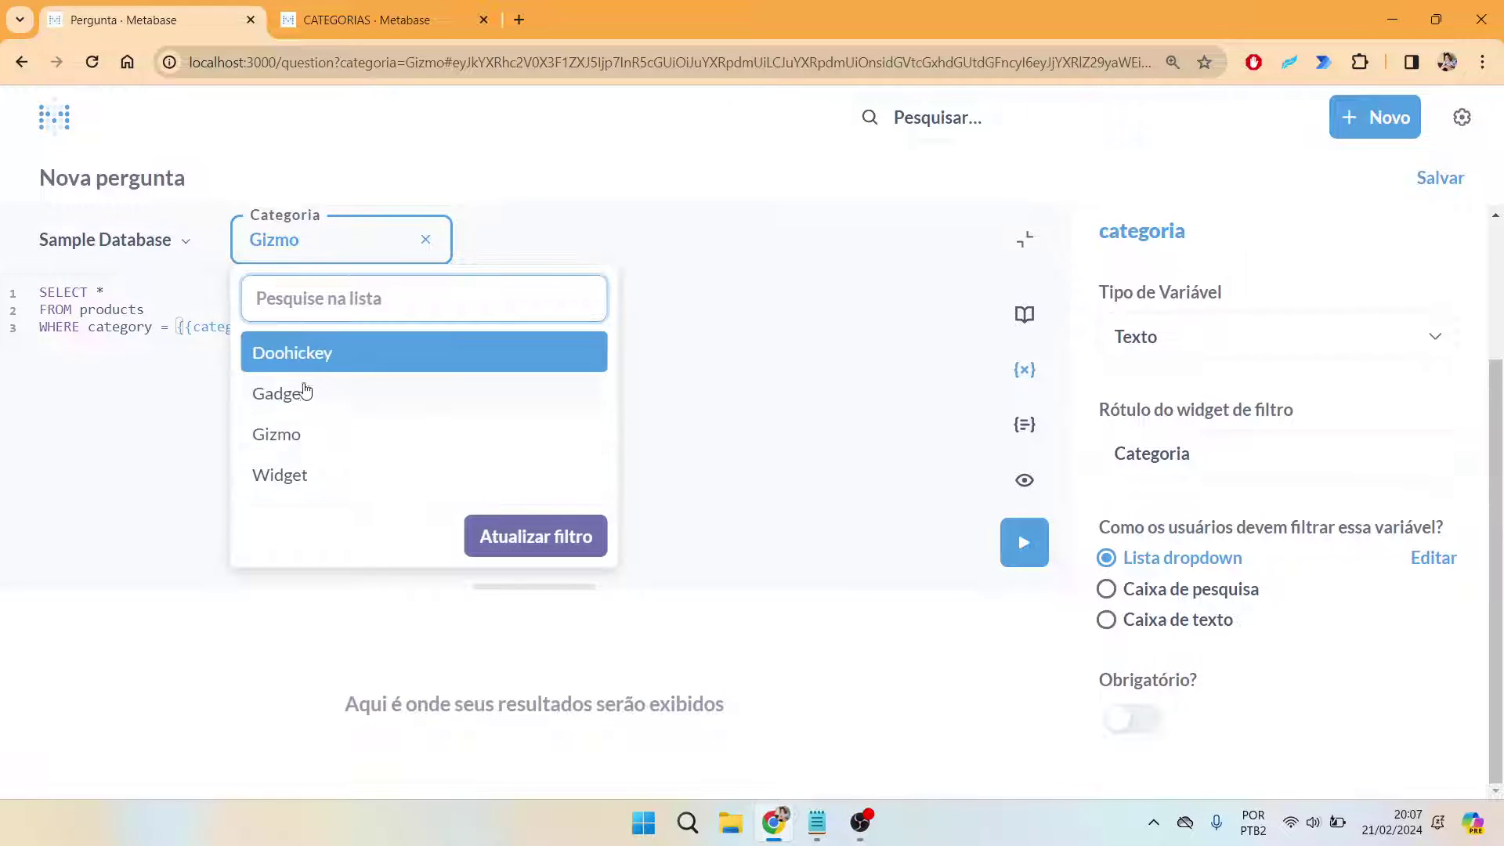
click(349, 477)
click(535, 537)
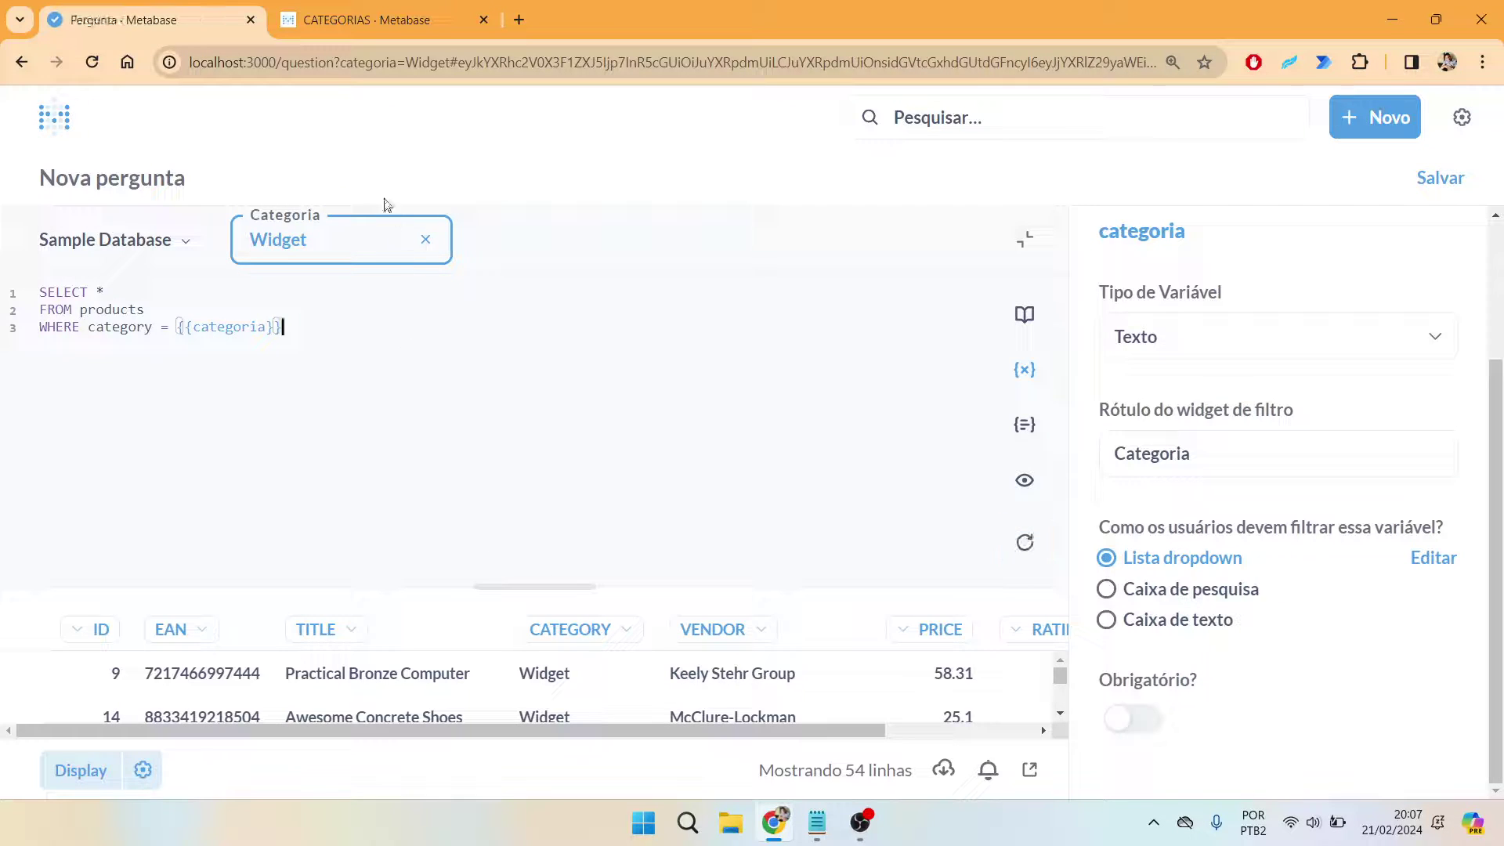
click(359, 243)
click(313, 395)
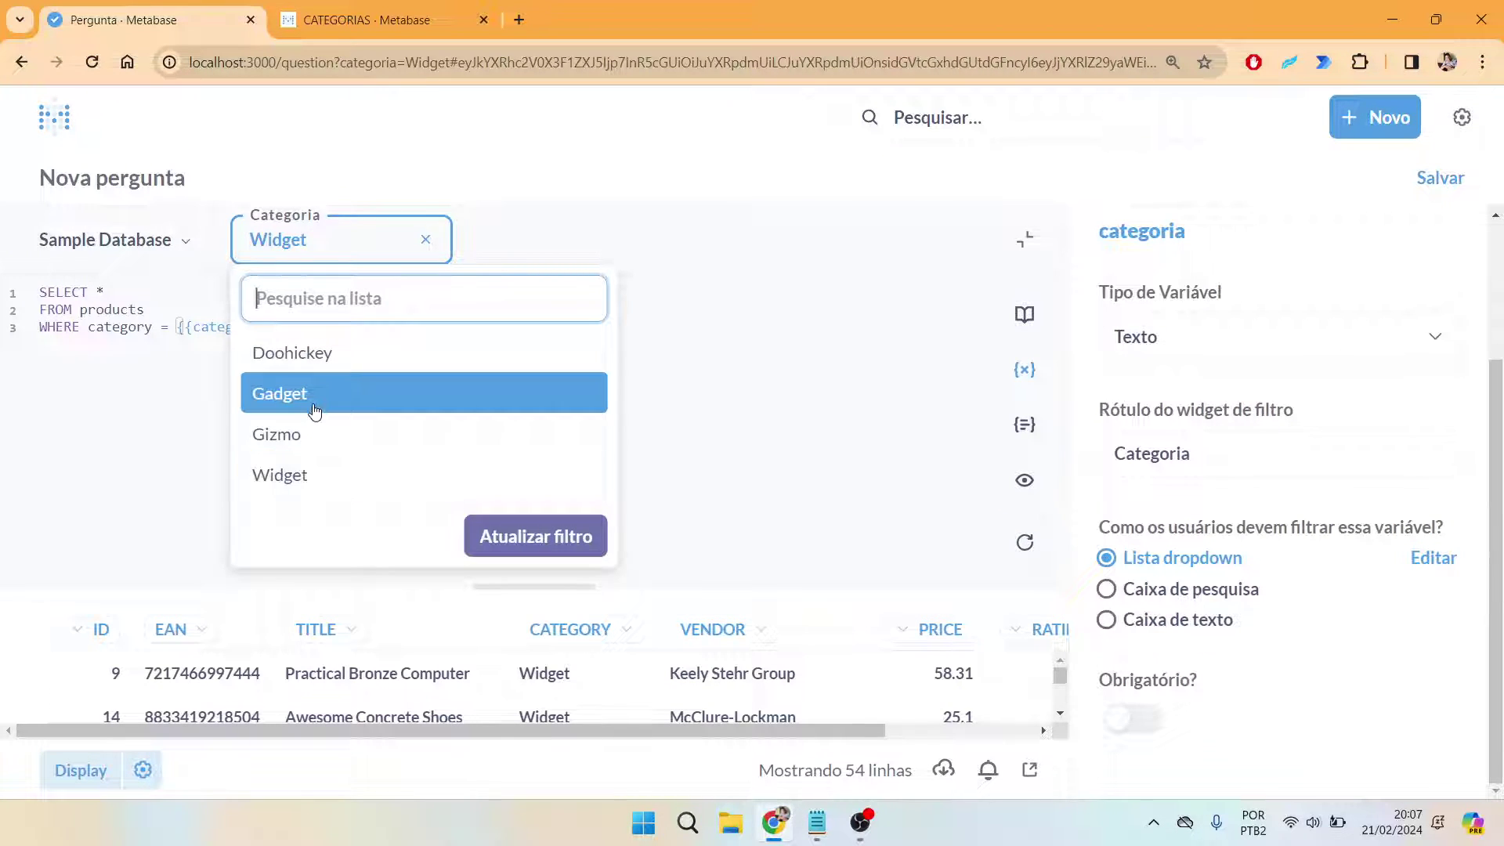
click(506, 539)
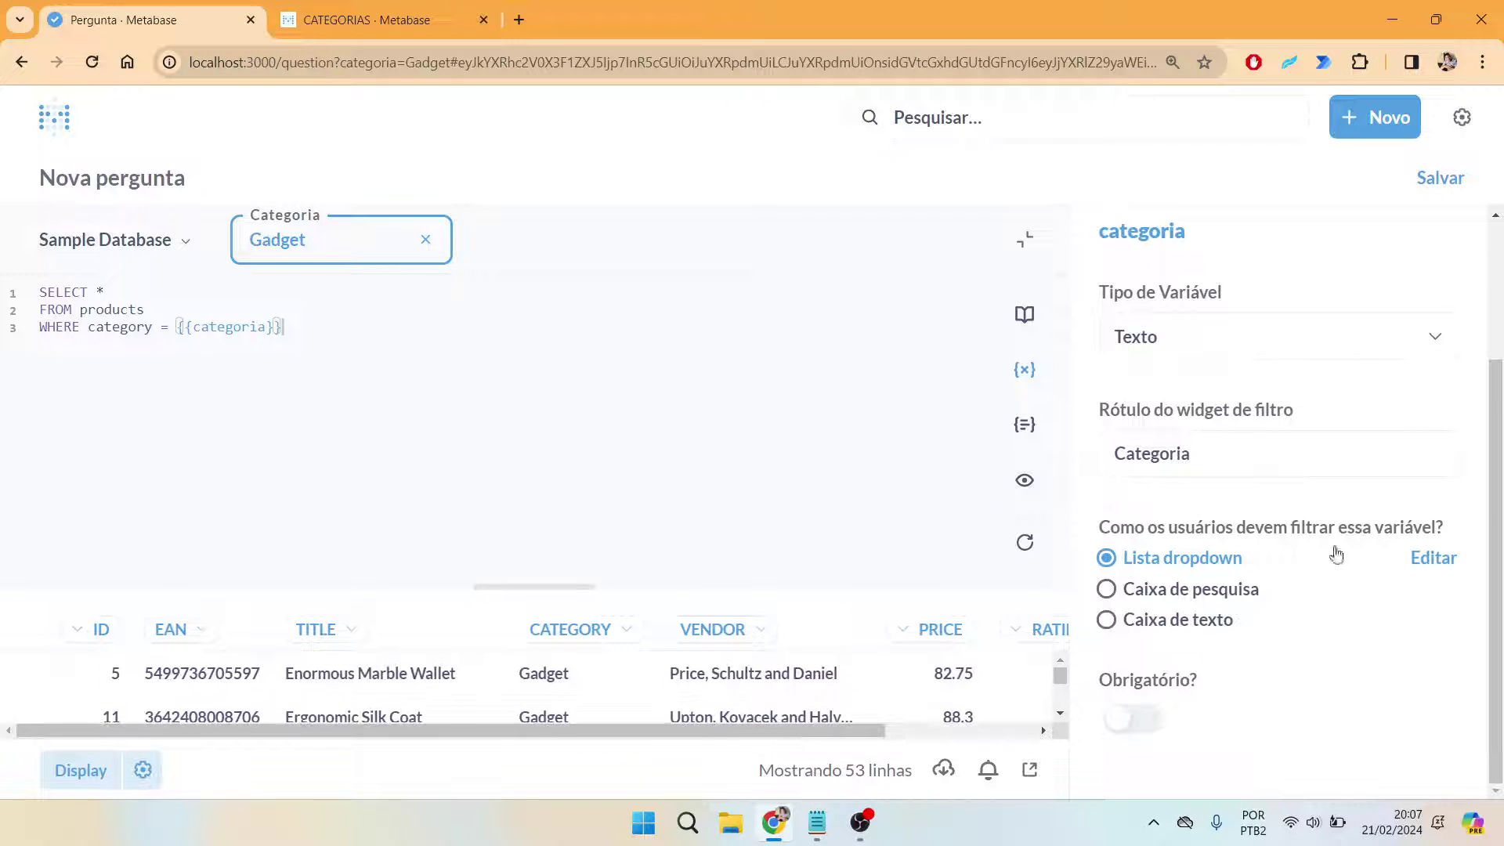
Step: Reopen the selectable values for Categoria, switch the source to Lista personalizada and highlight all the listed options
click(1433, 557)
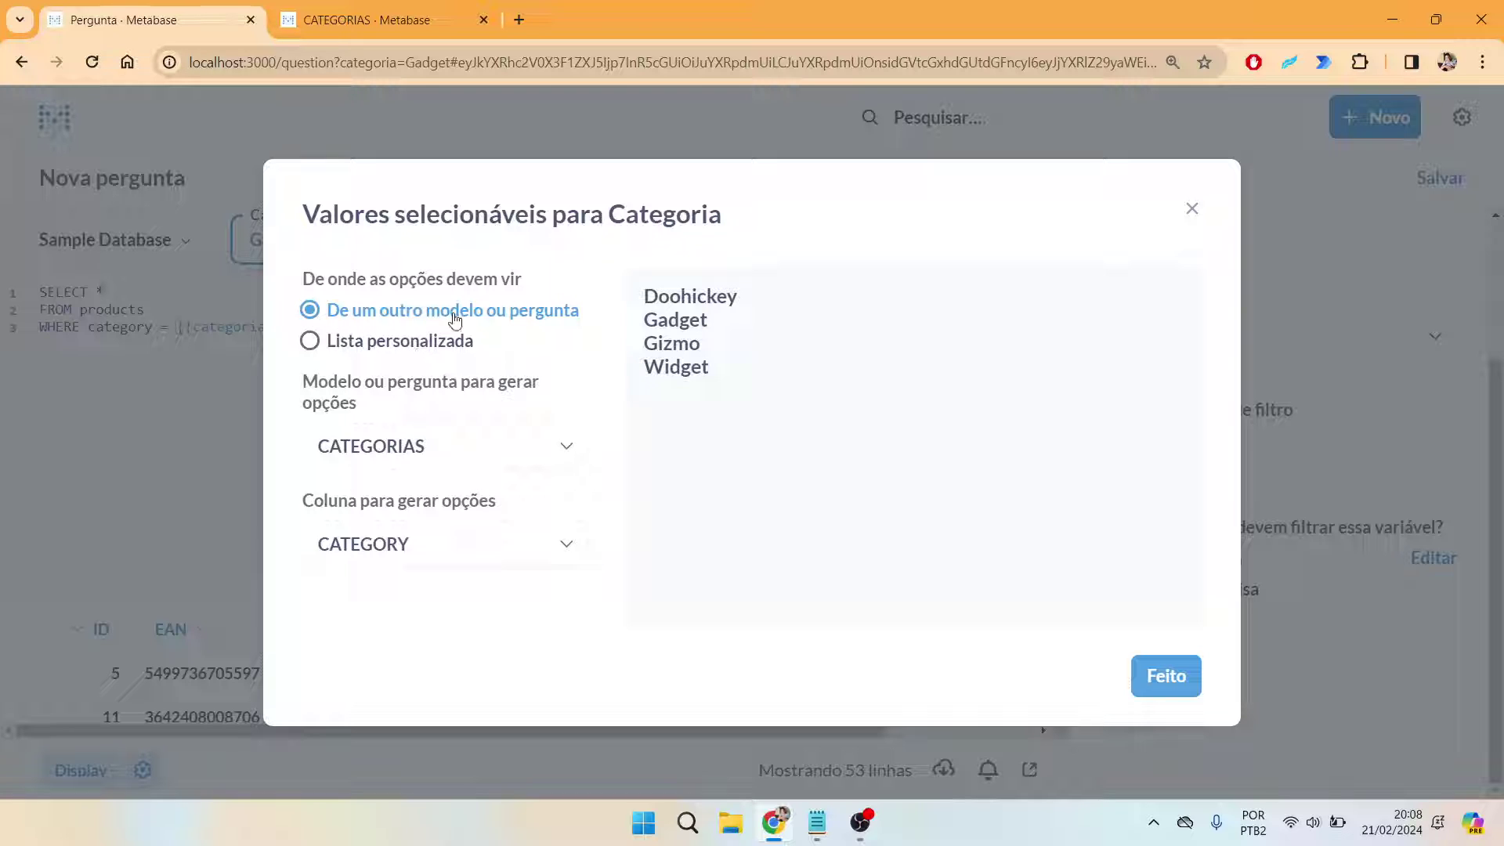
click(403, 344)
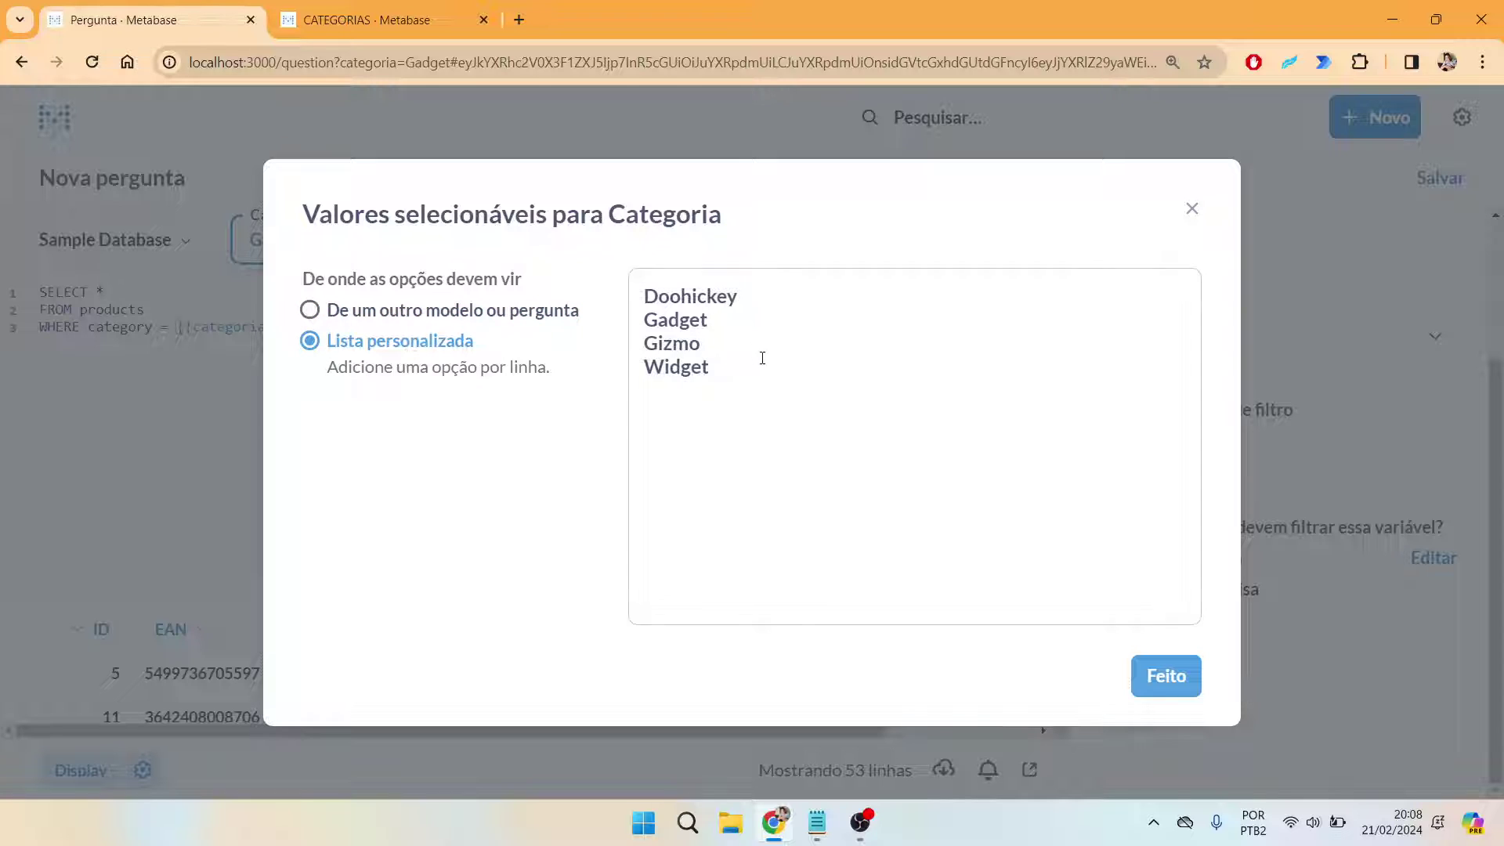
drag(759, 356, 645, 301)
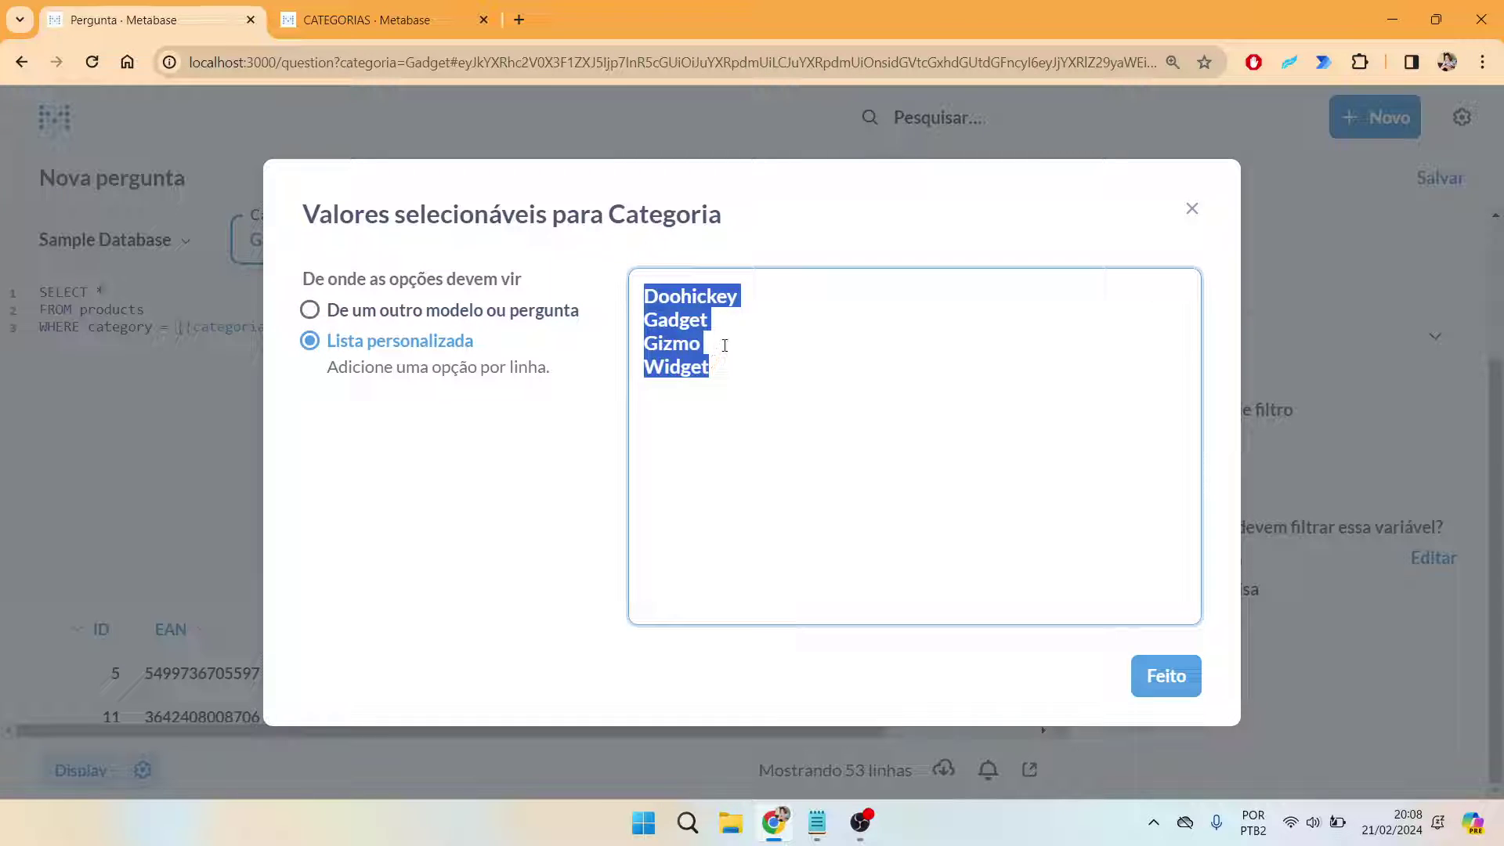
click(430, 339)
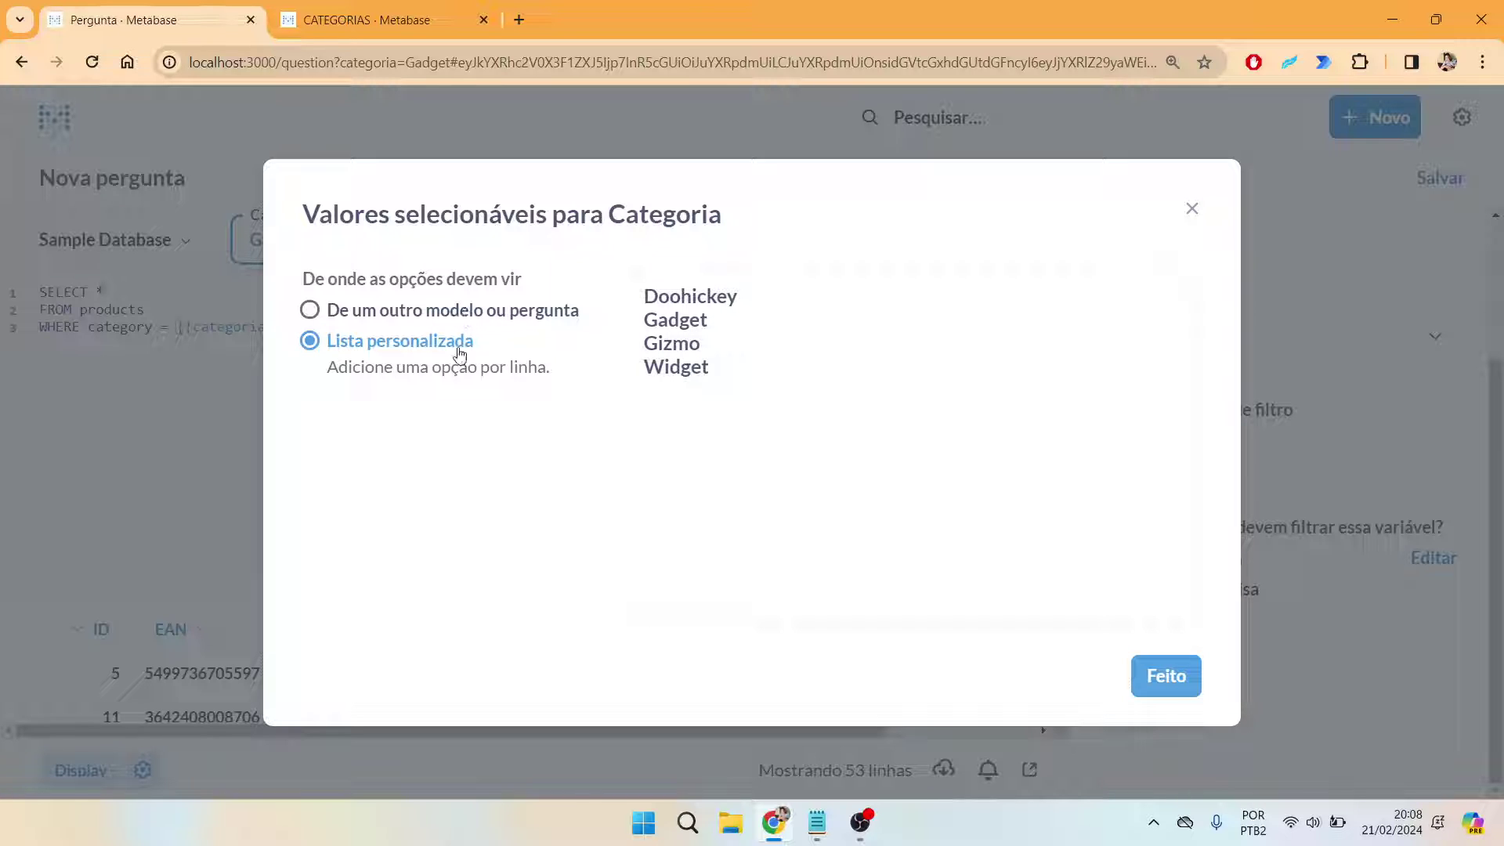
click(776, 373)
drag(776, 373, 644, 277)
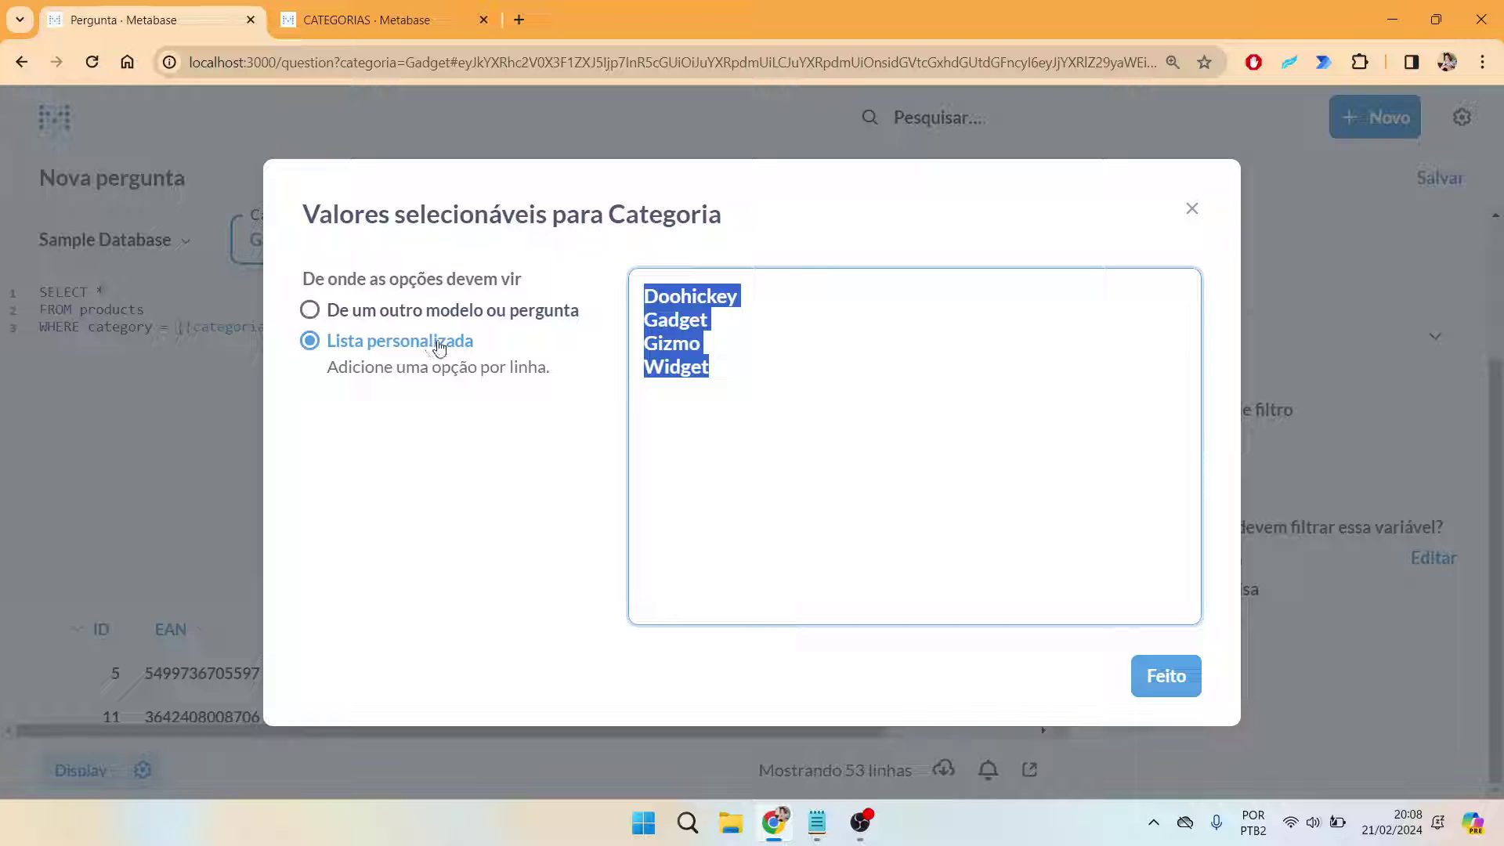
Step: Remove and retype the letter e in Doohickey in the custom list, and return the source to De um outro modelo ou pergunta
click(843, 350)
drag(740, 296, 643, 297)
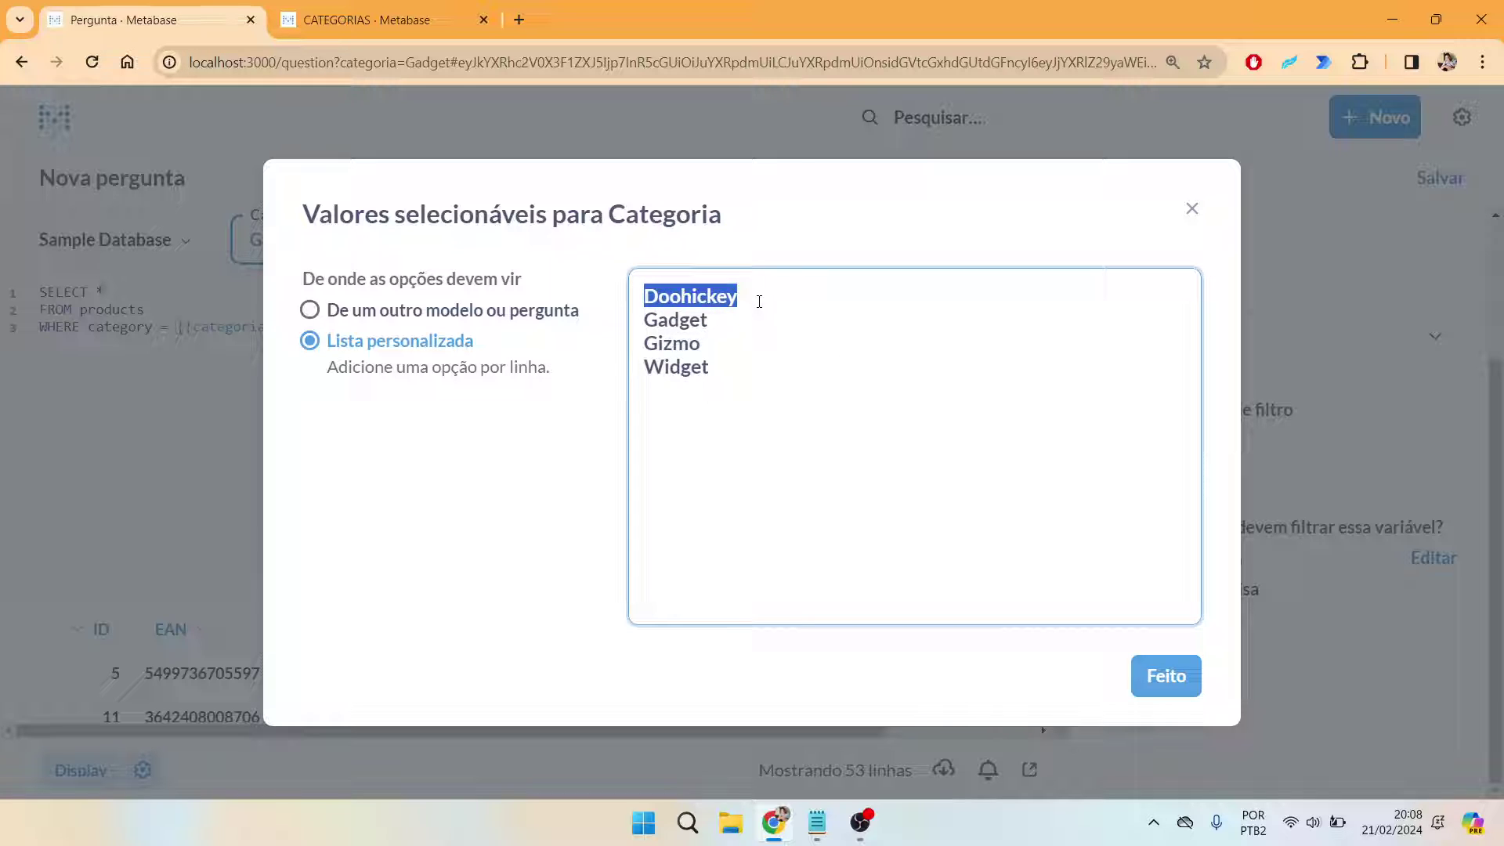
drag(759, 302, 647, 297)
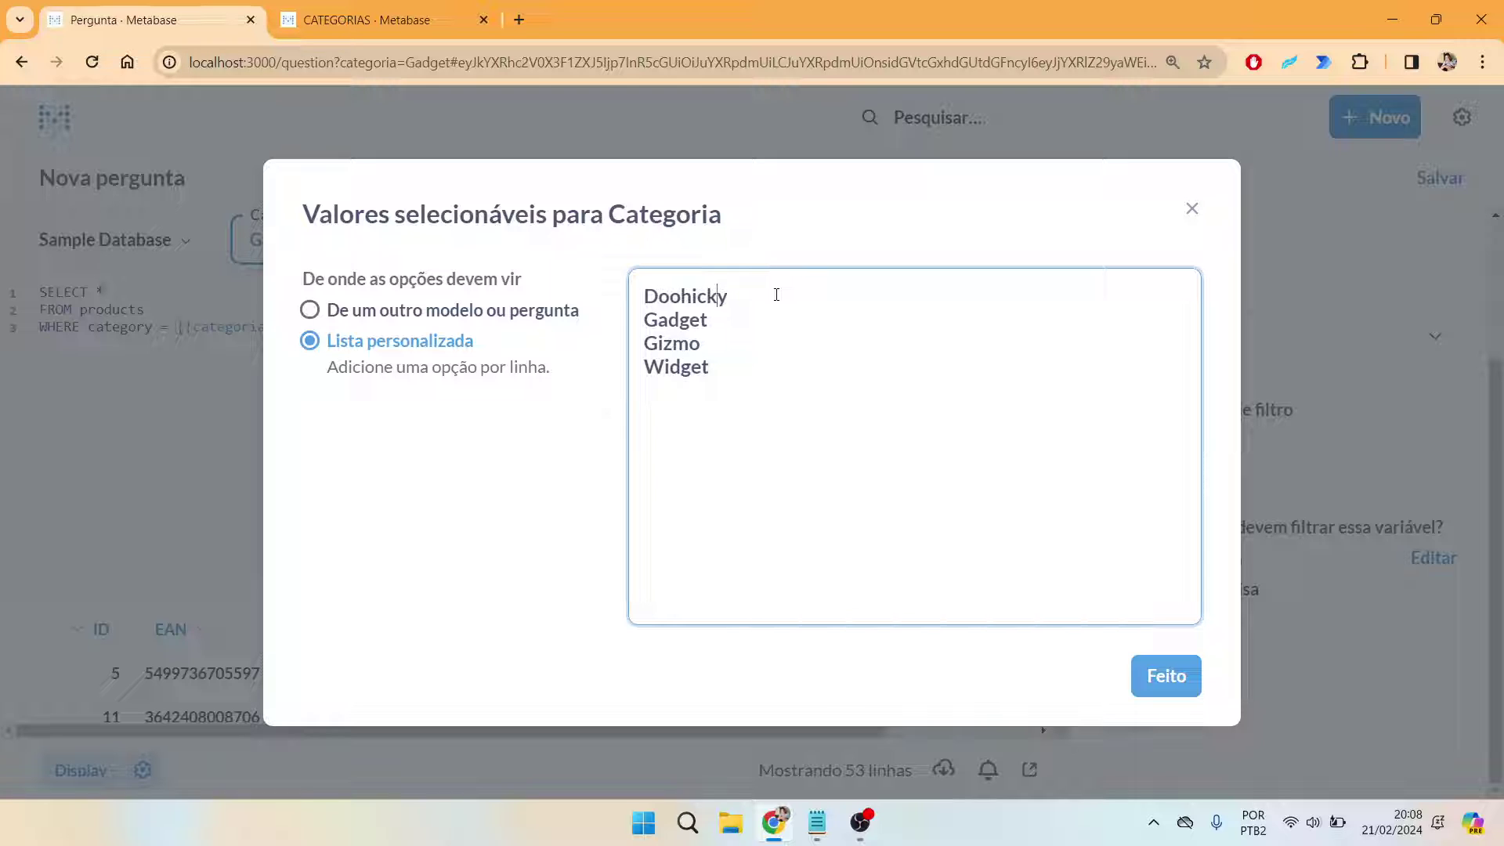
text(E)
key(BackSpace)
text(e)
key(ctrl+a)
click(752, 376)
key(ctrl+a)
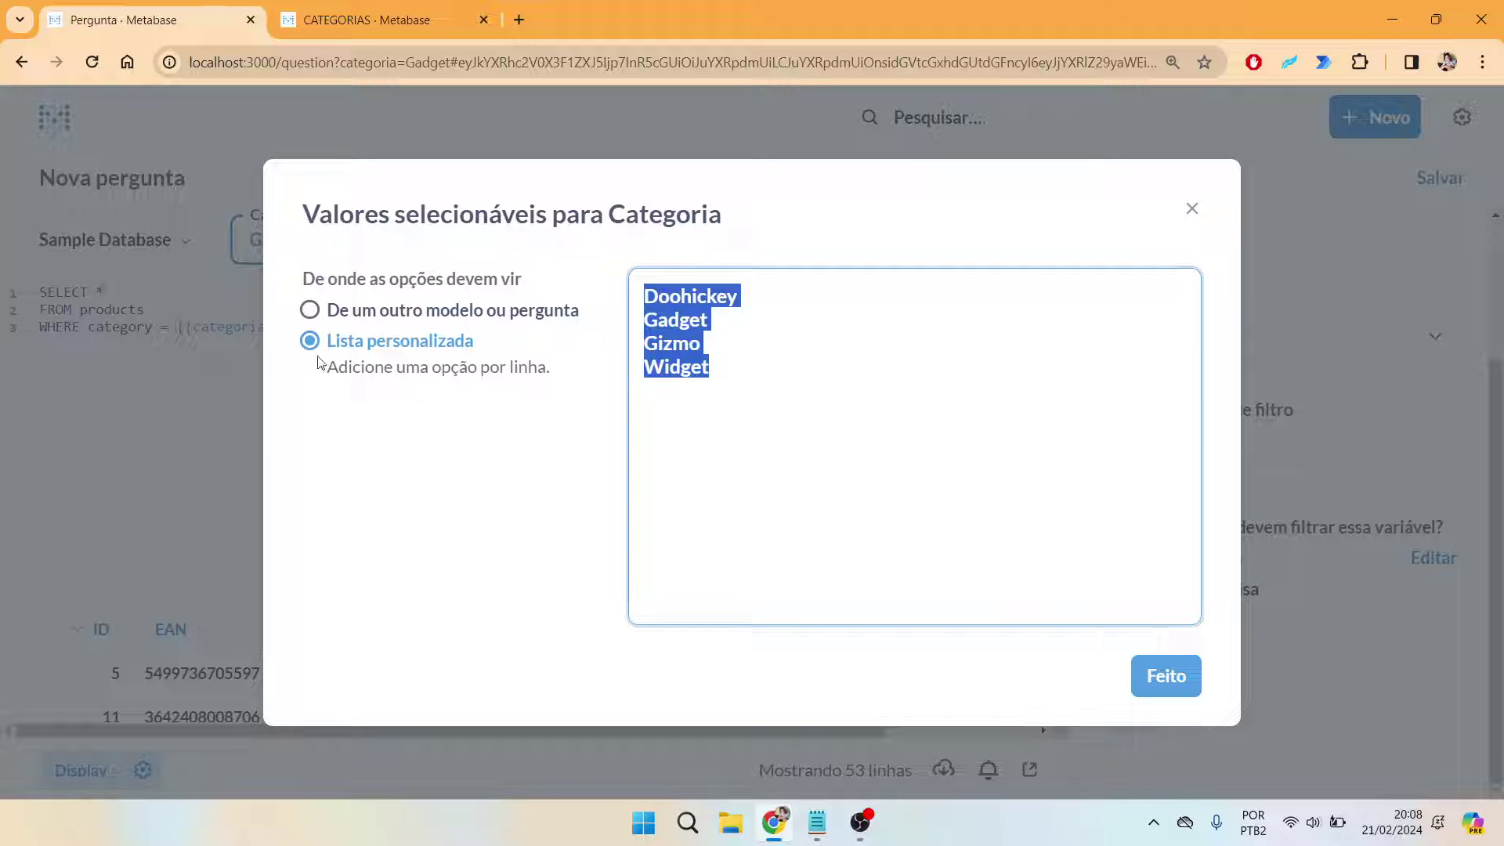
click(415, 325)
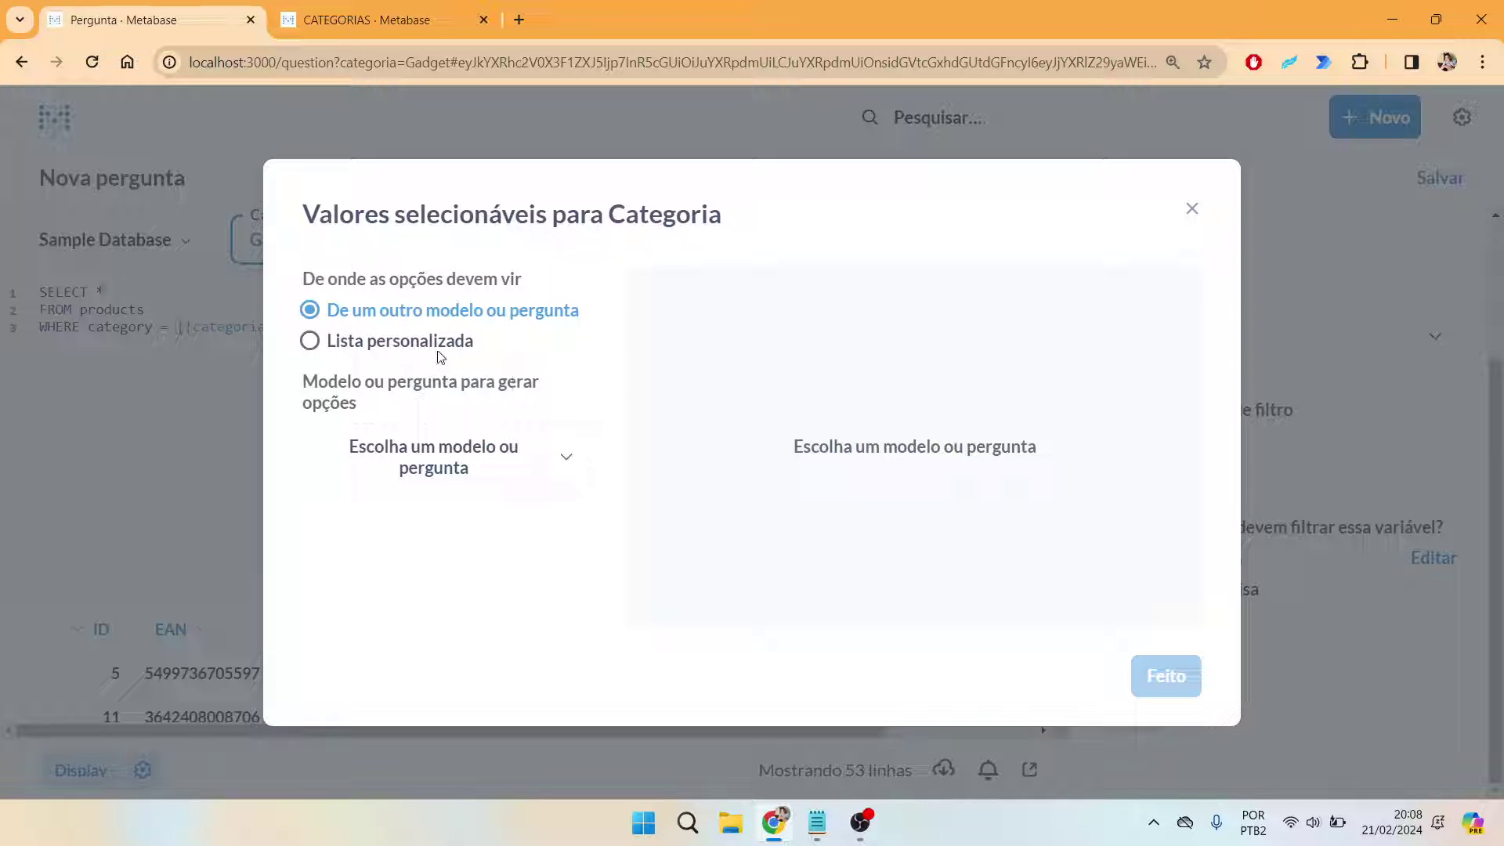
Step: Switch to the CATEGORIAS question and look through the values in its CATEGORY results
key(ctrl+Tab)
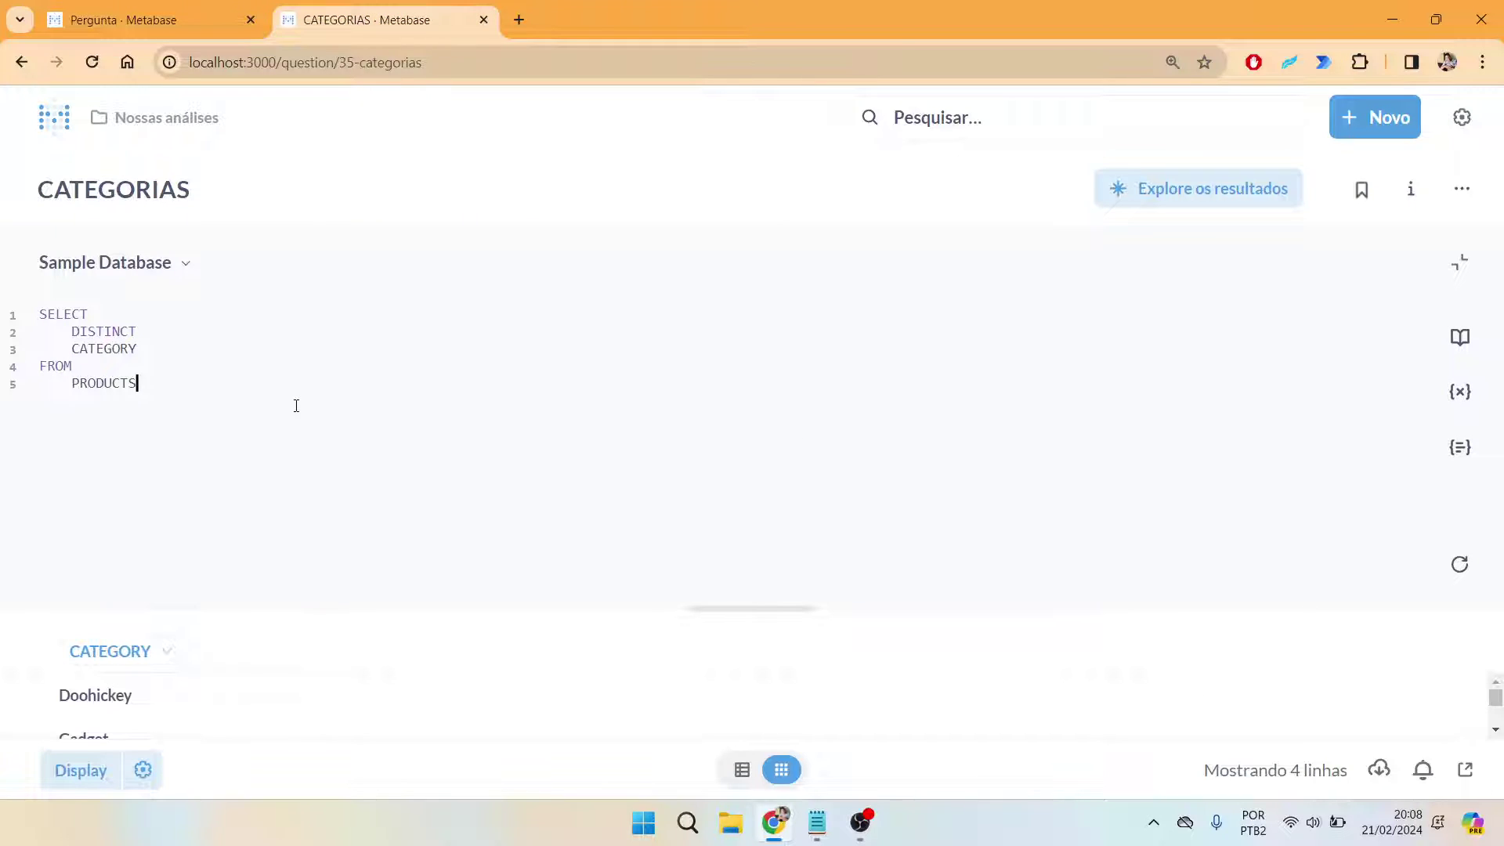
scroll(151, 715, down, 2)
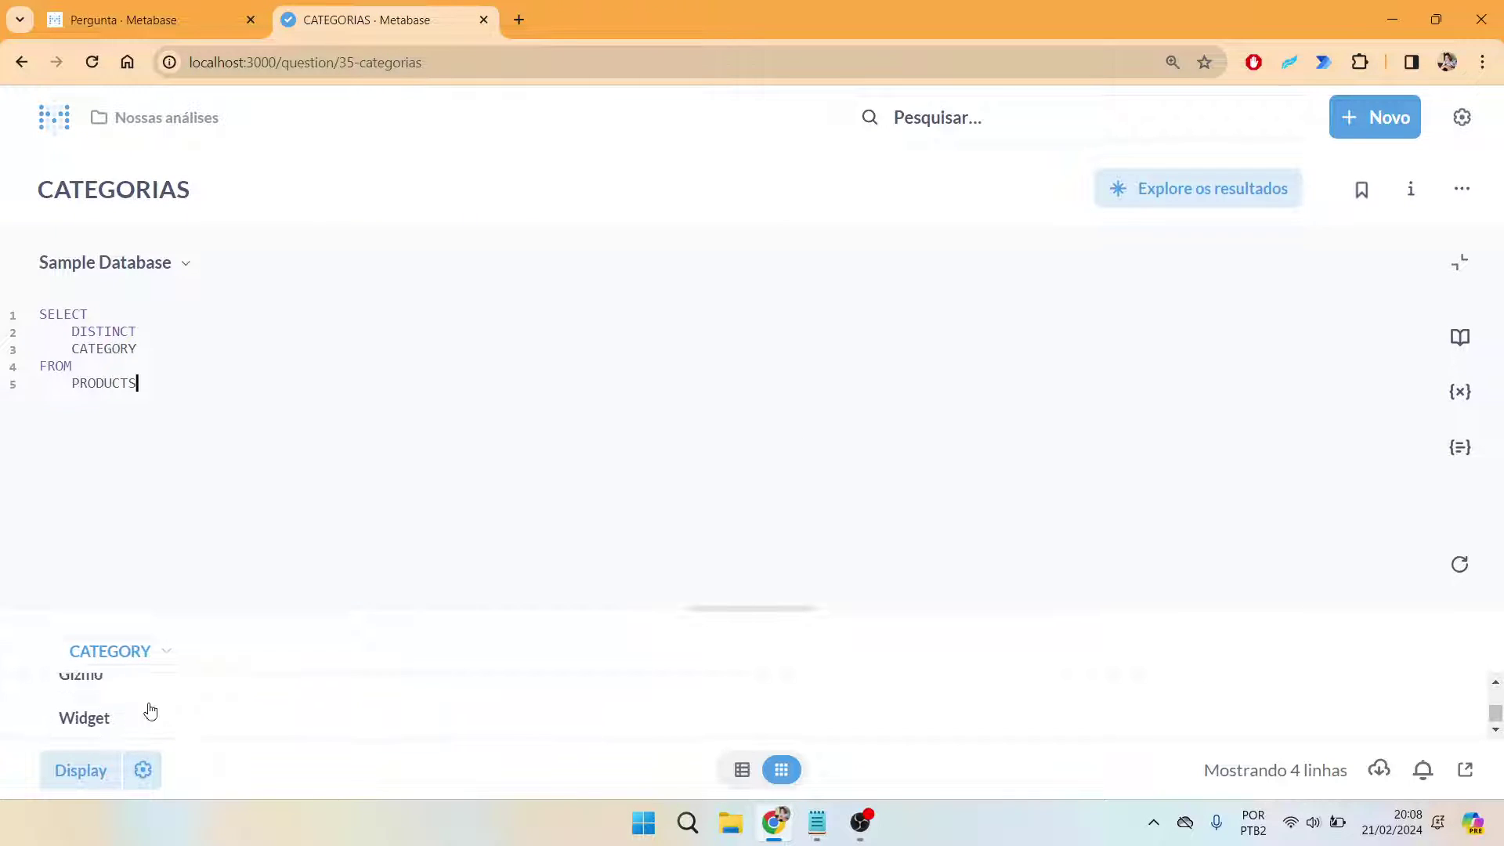
scroll(137, 705, up, 2)
click(125, 704)
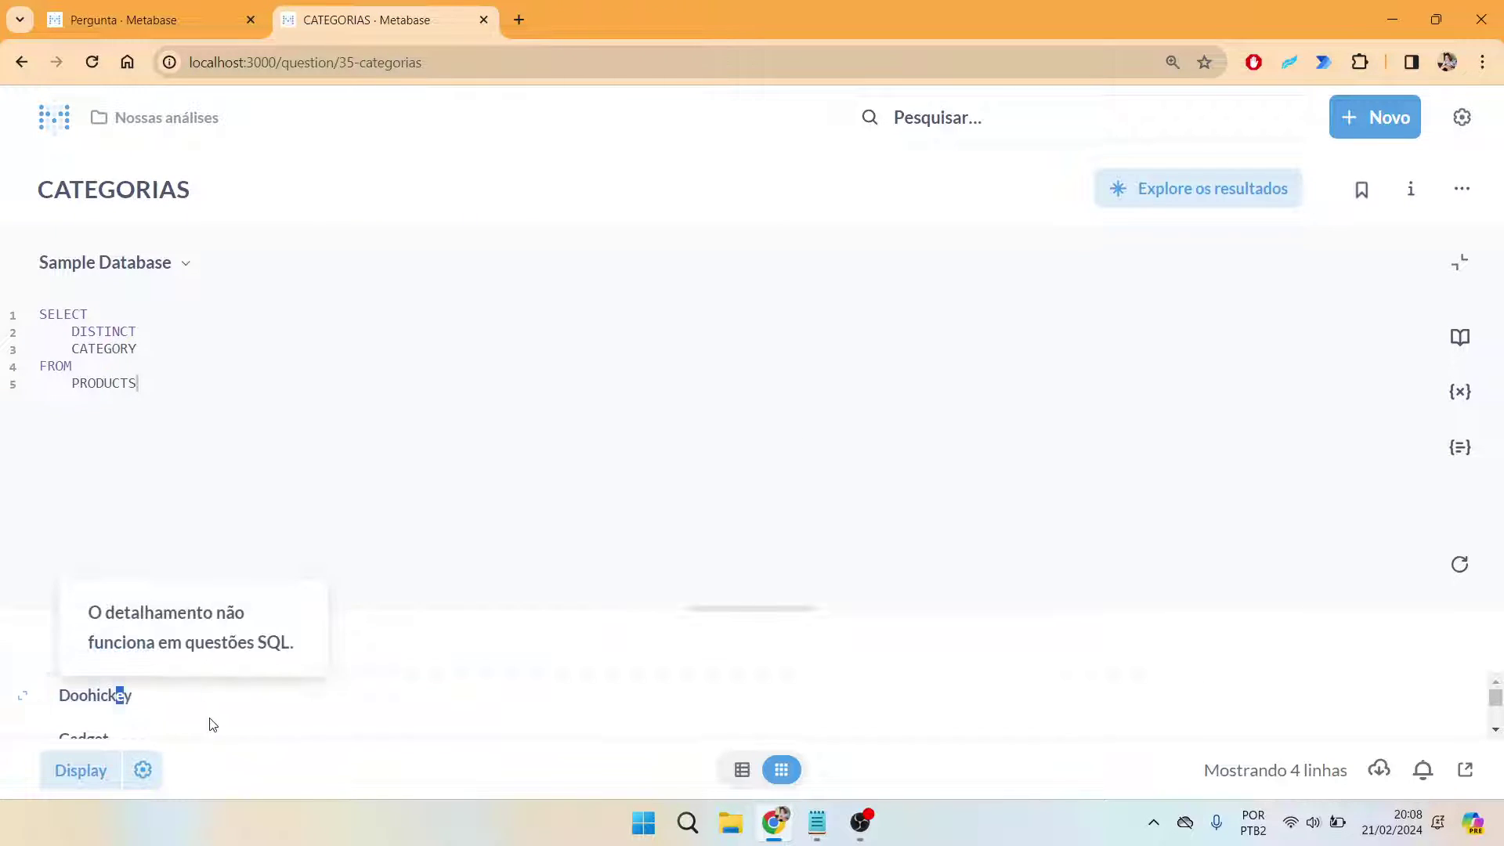
Step: Review the CATEGORY results of CATEGORIAS, return to the Pergunta tab and highlight the De um outro modelo ou pergunta source
scroll(185, 699, down, 1)
scroll(185, 698, down, 1)
scroll(169, 695, up, 1)
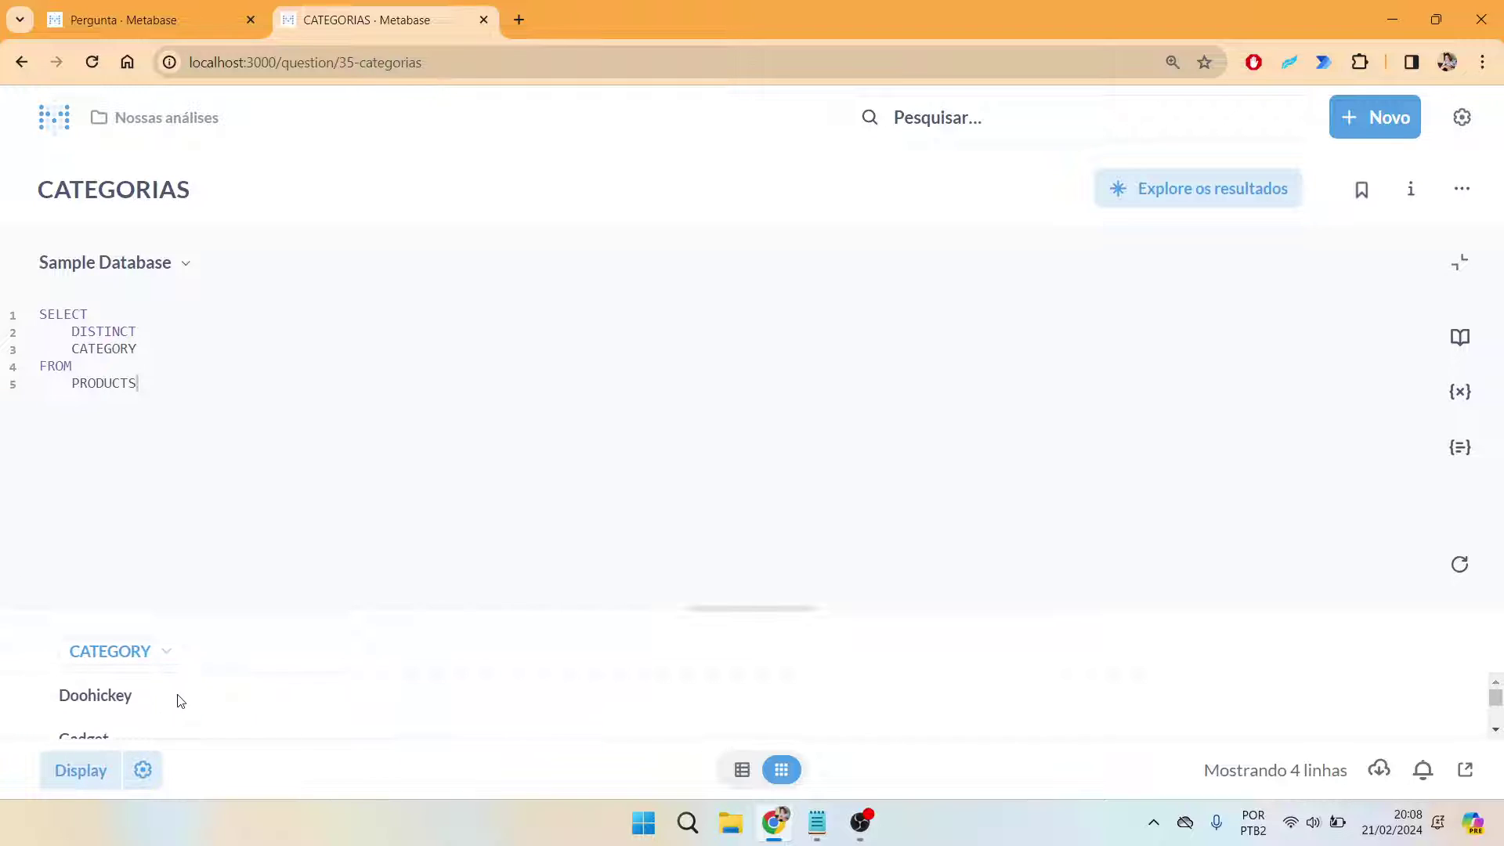
key(ctrl+shift+Tab)
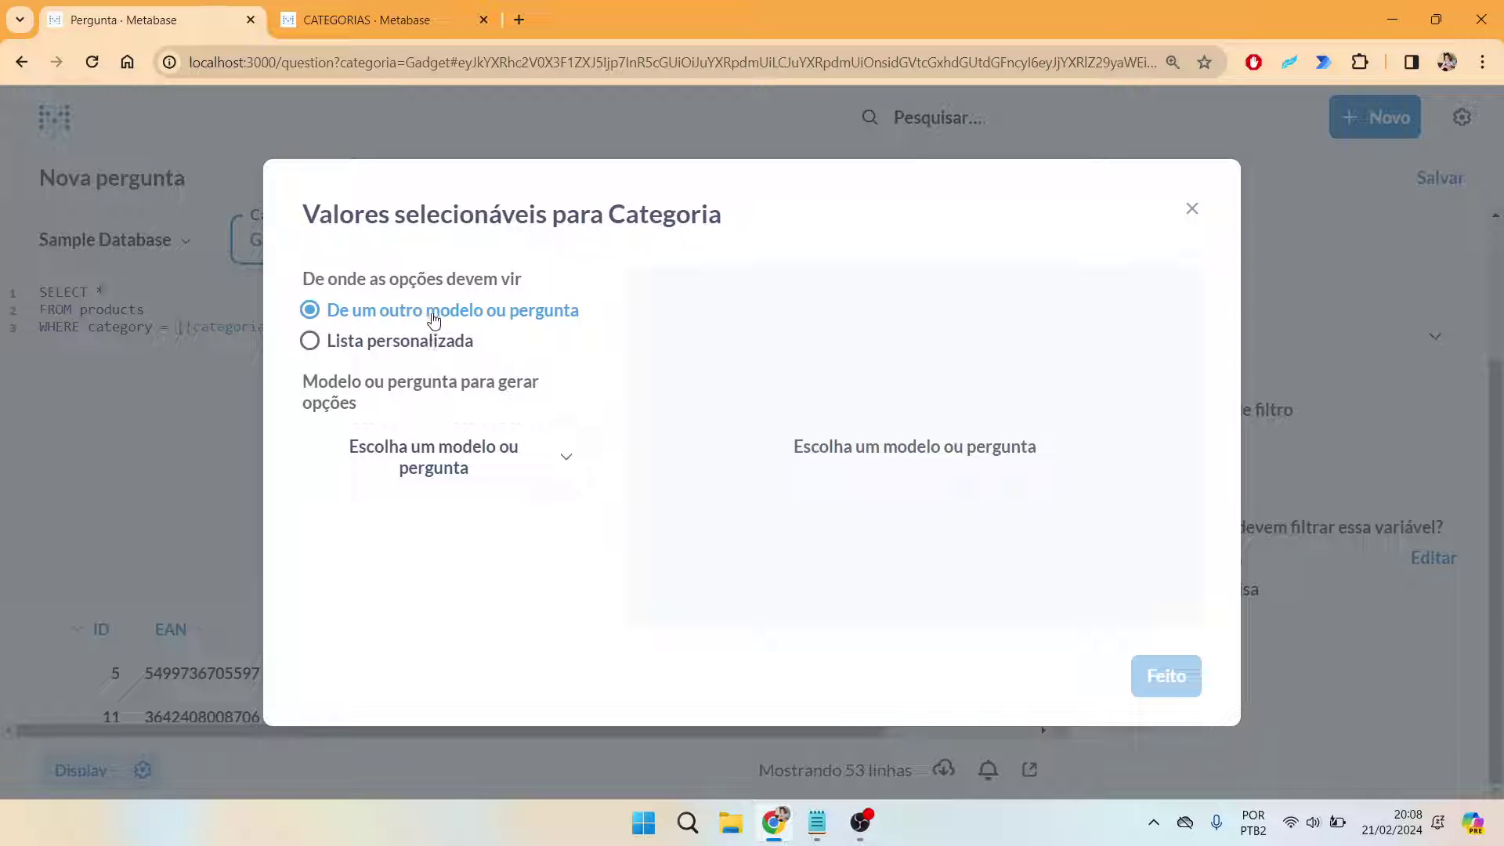
drag(594, 313, 326, 310)
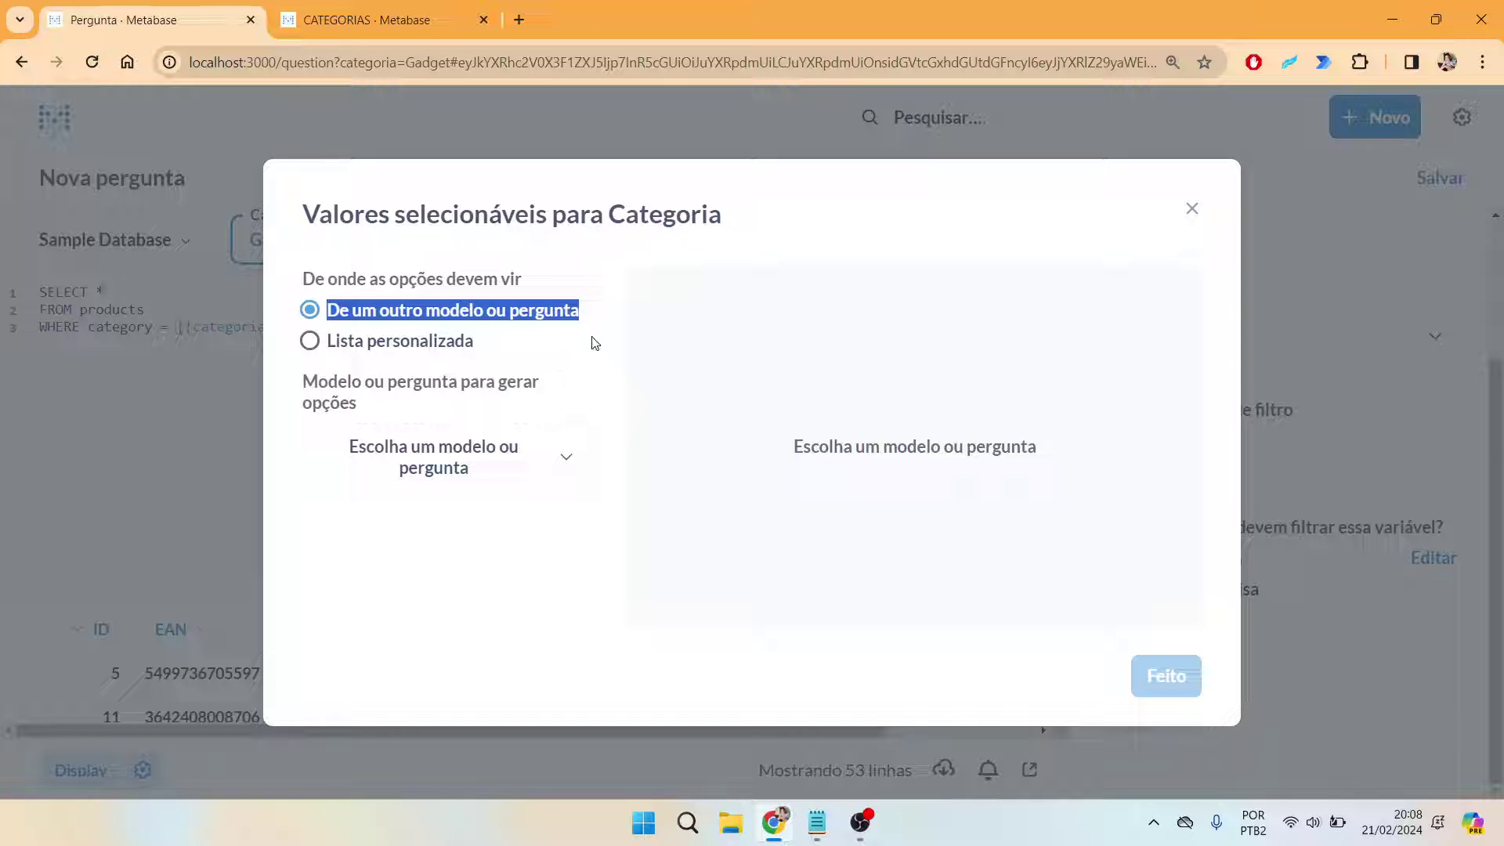
Step: Switch the Categoria value source to Lista personalizada, highlight its listed options and save the selectable values
drag(489, 337, 325, 342)
drag(722, 372, 615, 282)
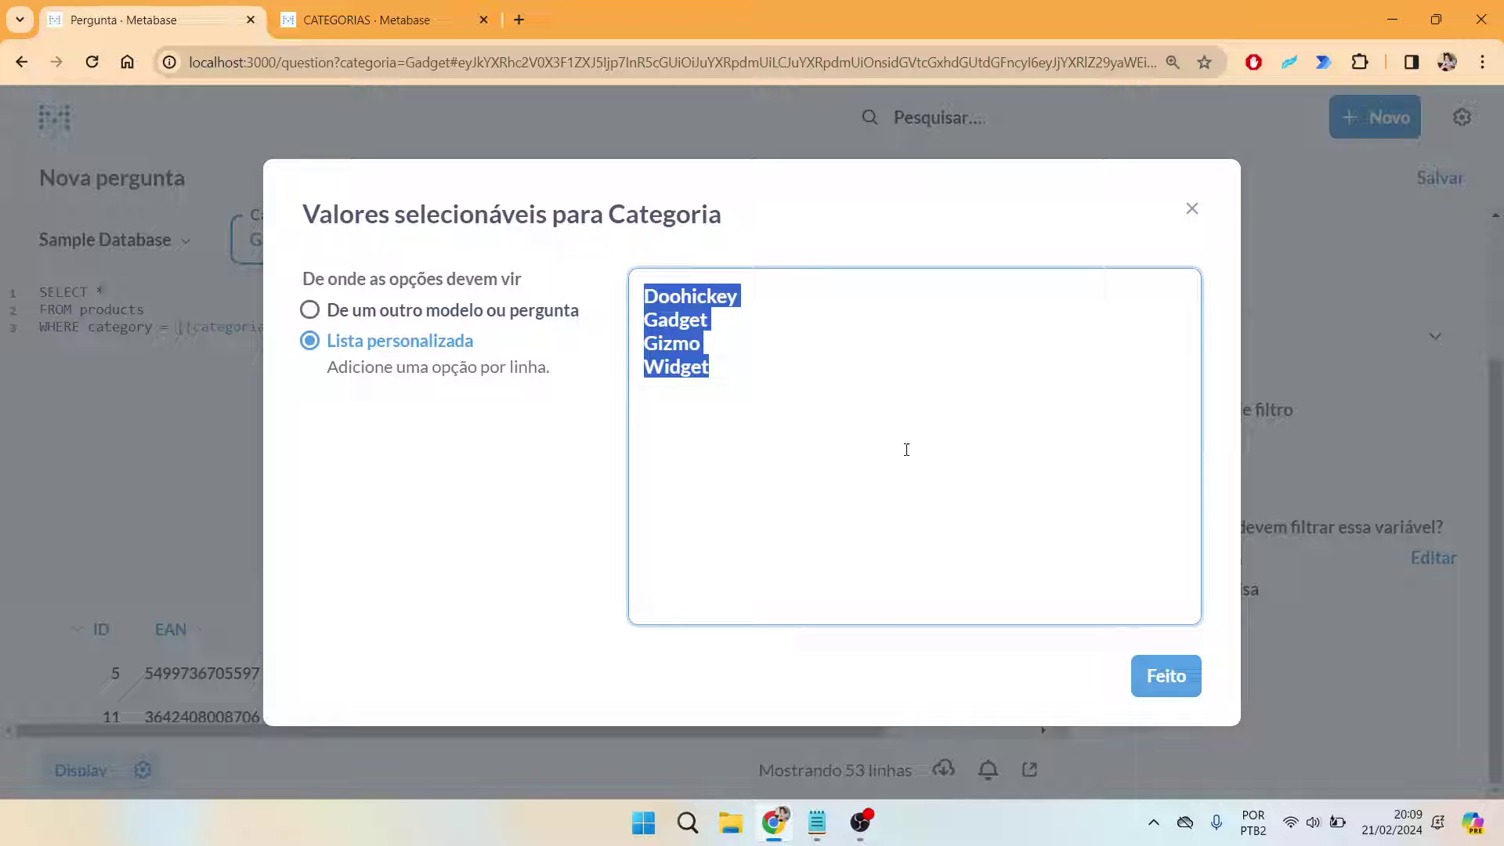
click(441, 351)
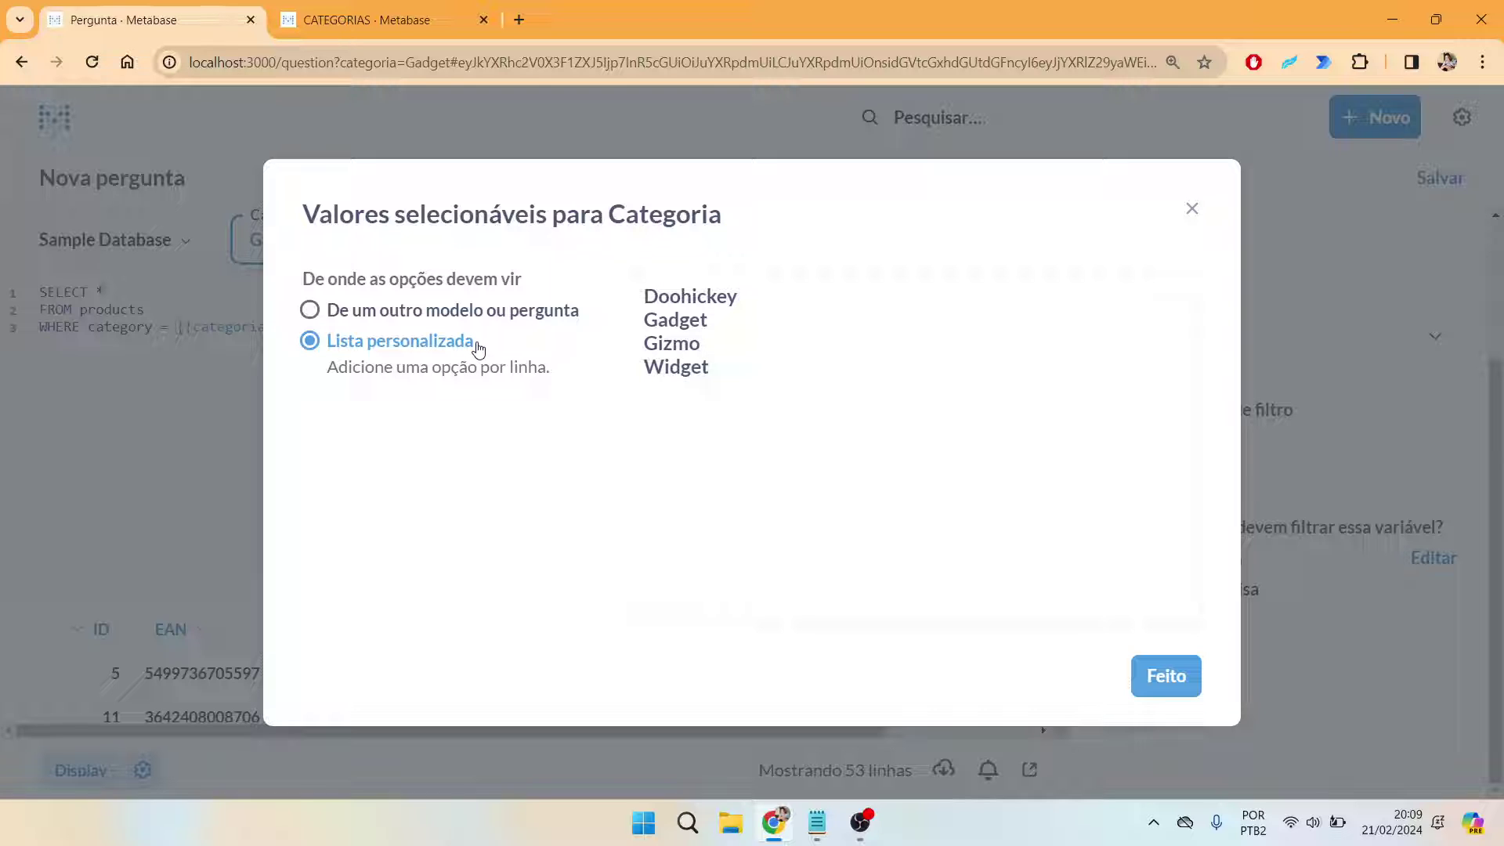
click(1163, 681)
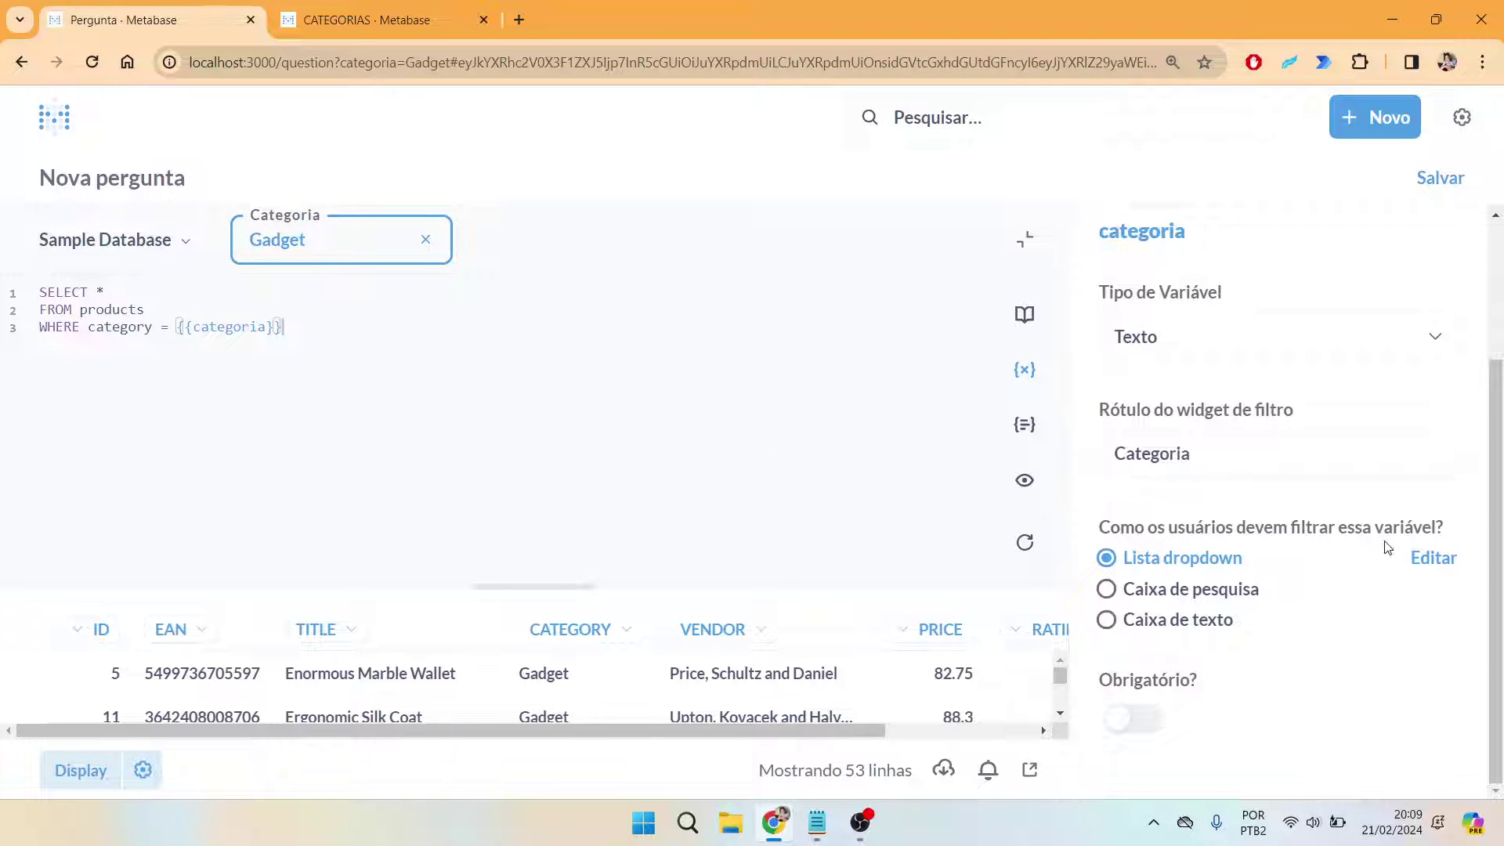
Step: Reopen the selectable values, toggle the source to De um outro modelo ou pergunta and back to Lista personalizada, and confirm
click(1425, 558)
click(439, 311)
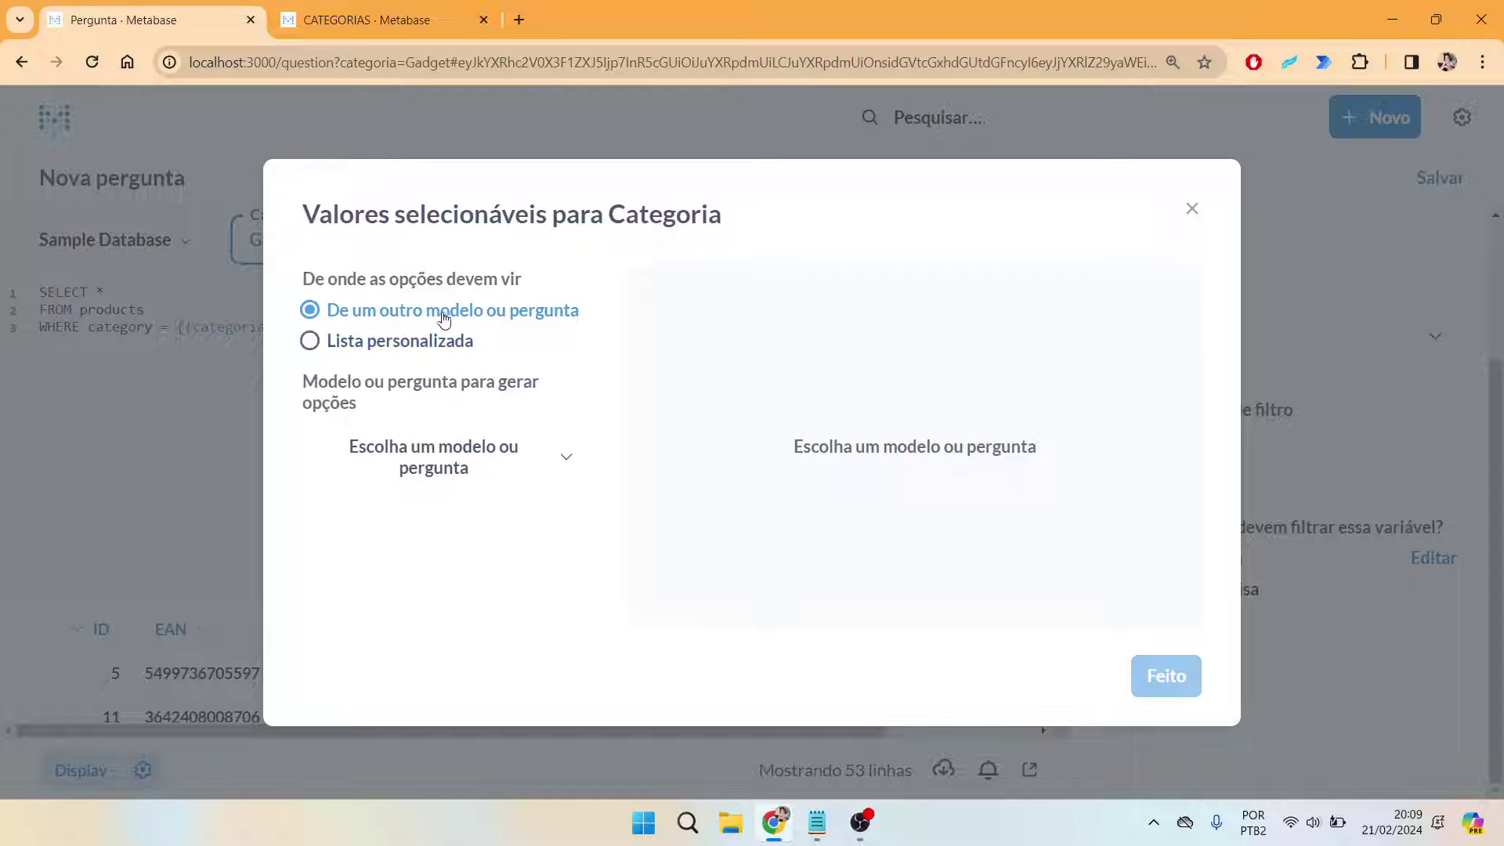
click(418, 342)
click(1187, 671)
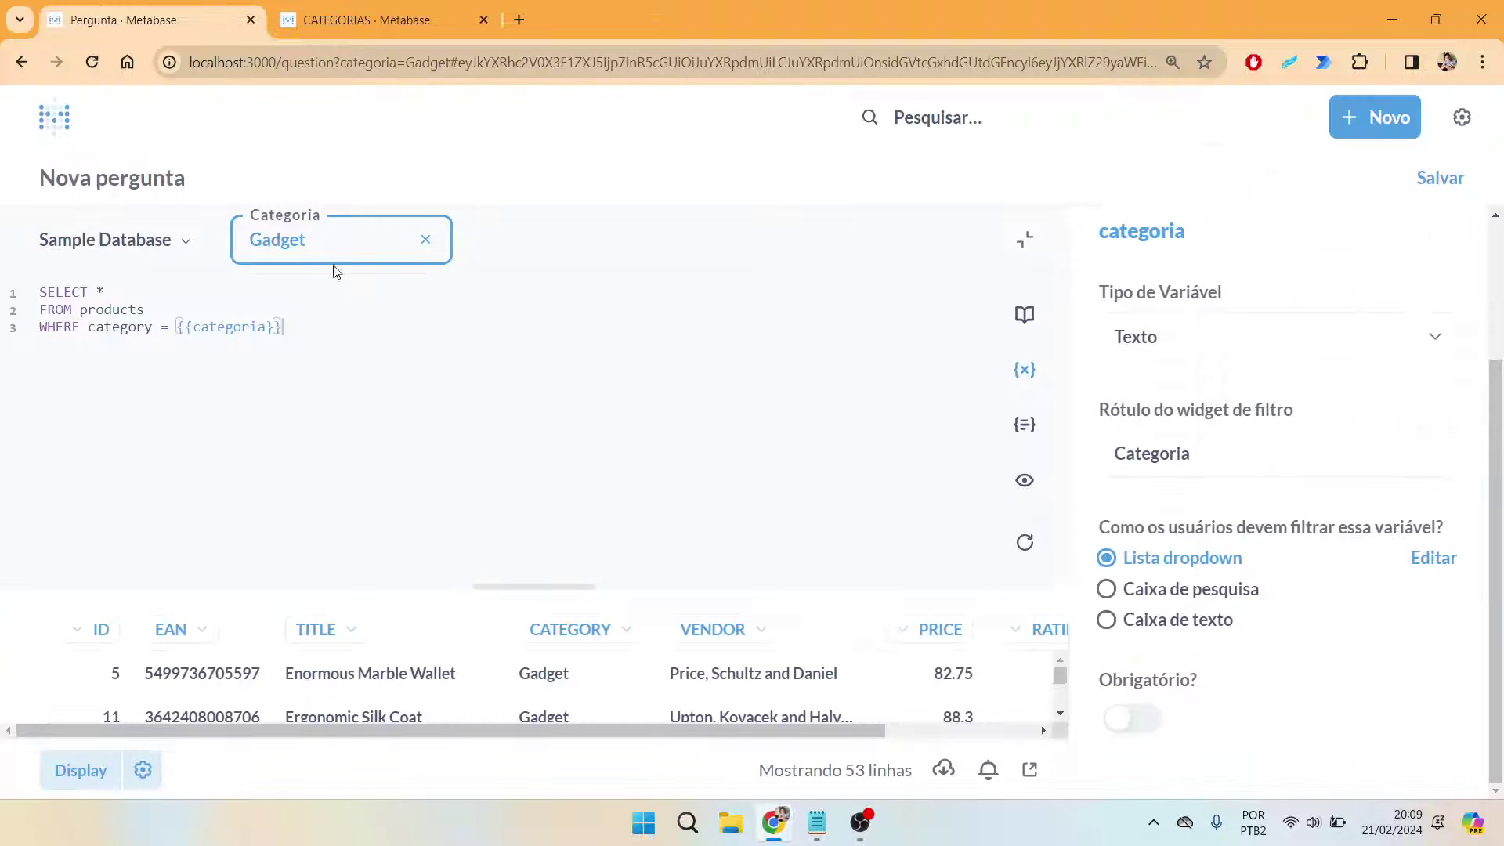
Step: Test the Categoria filter with the custom list by applying Widget, followed by Doohickey
click(319, 249)
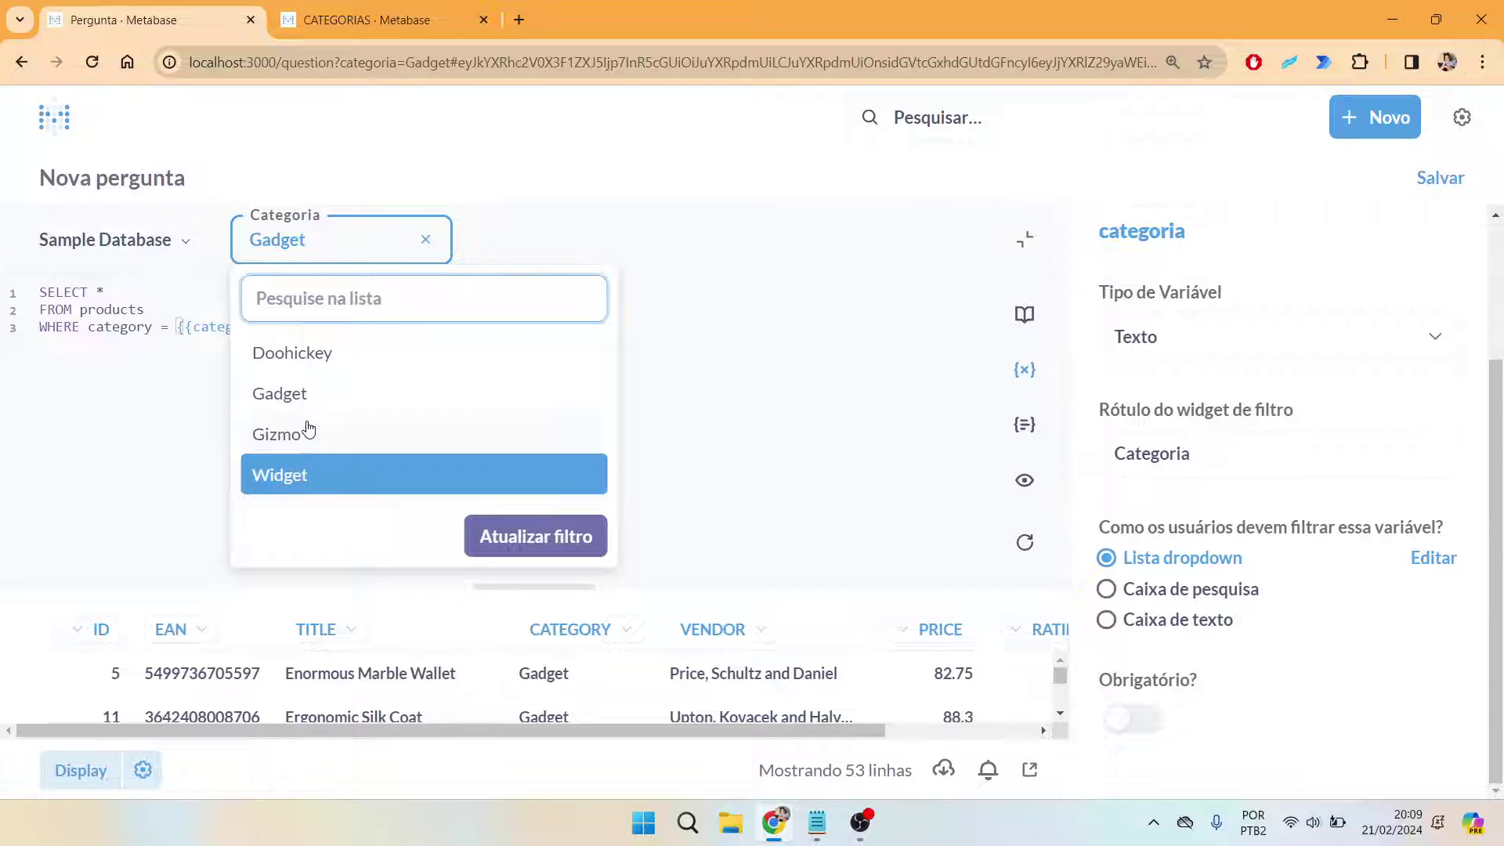
click(569, 537)
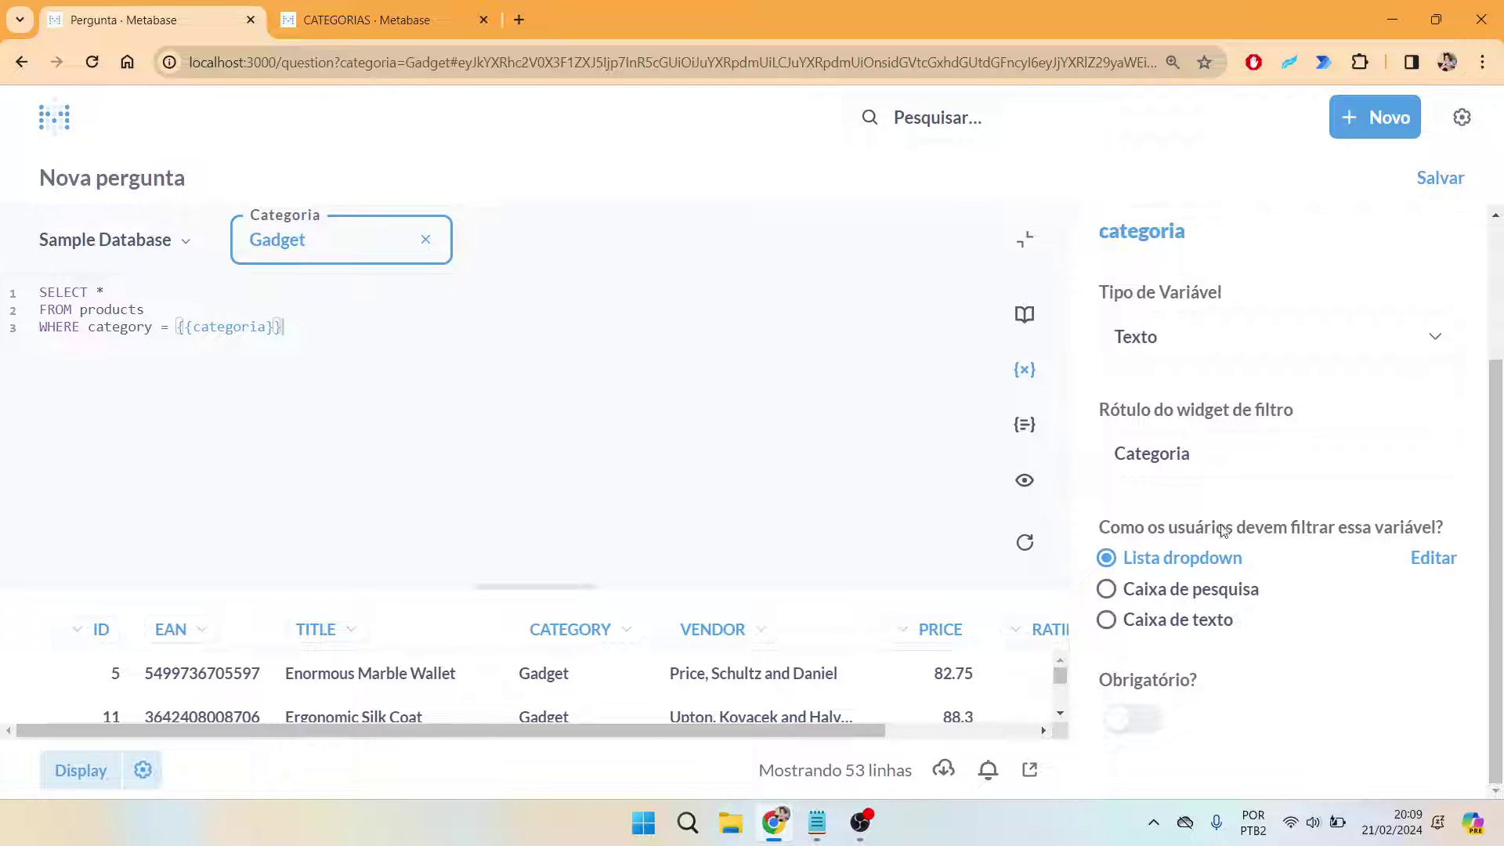
click(296, 261)
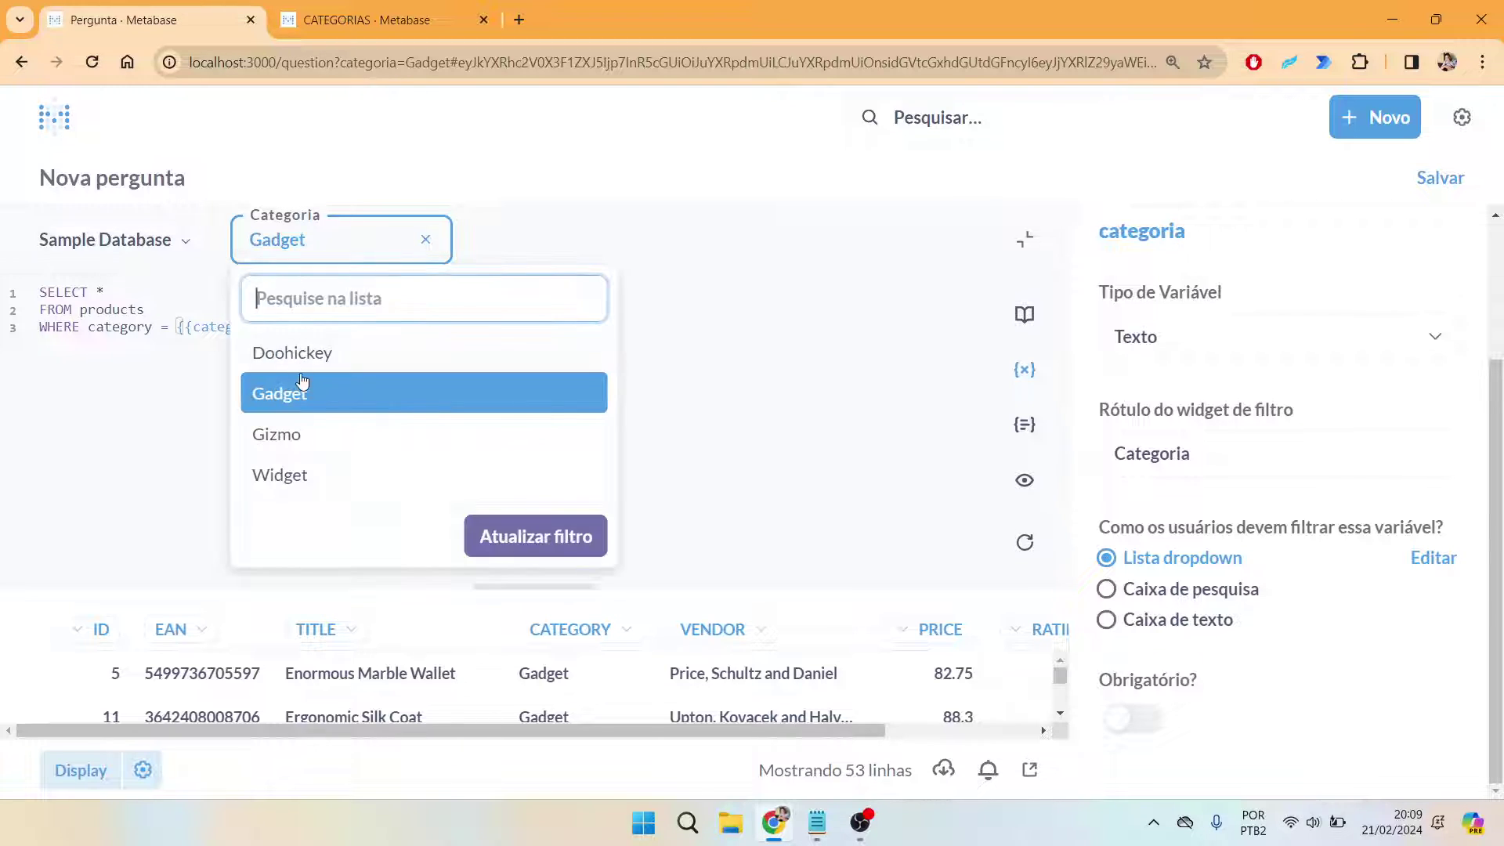
click(351, 473)
click(526, 539)
click(338, 239)
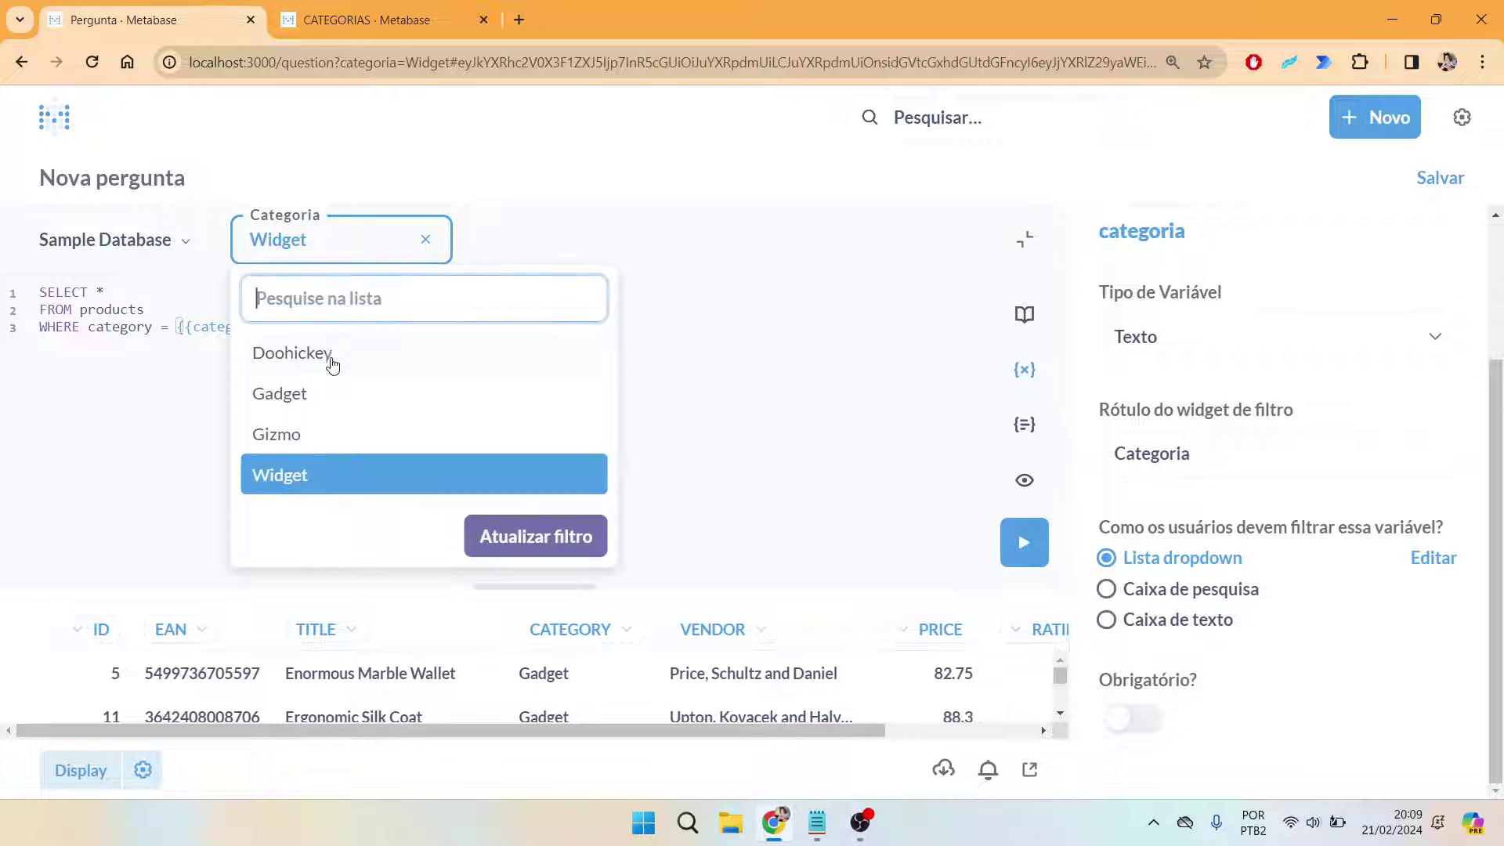
click(329, 352)
click(529, 536)
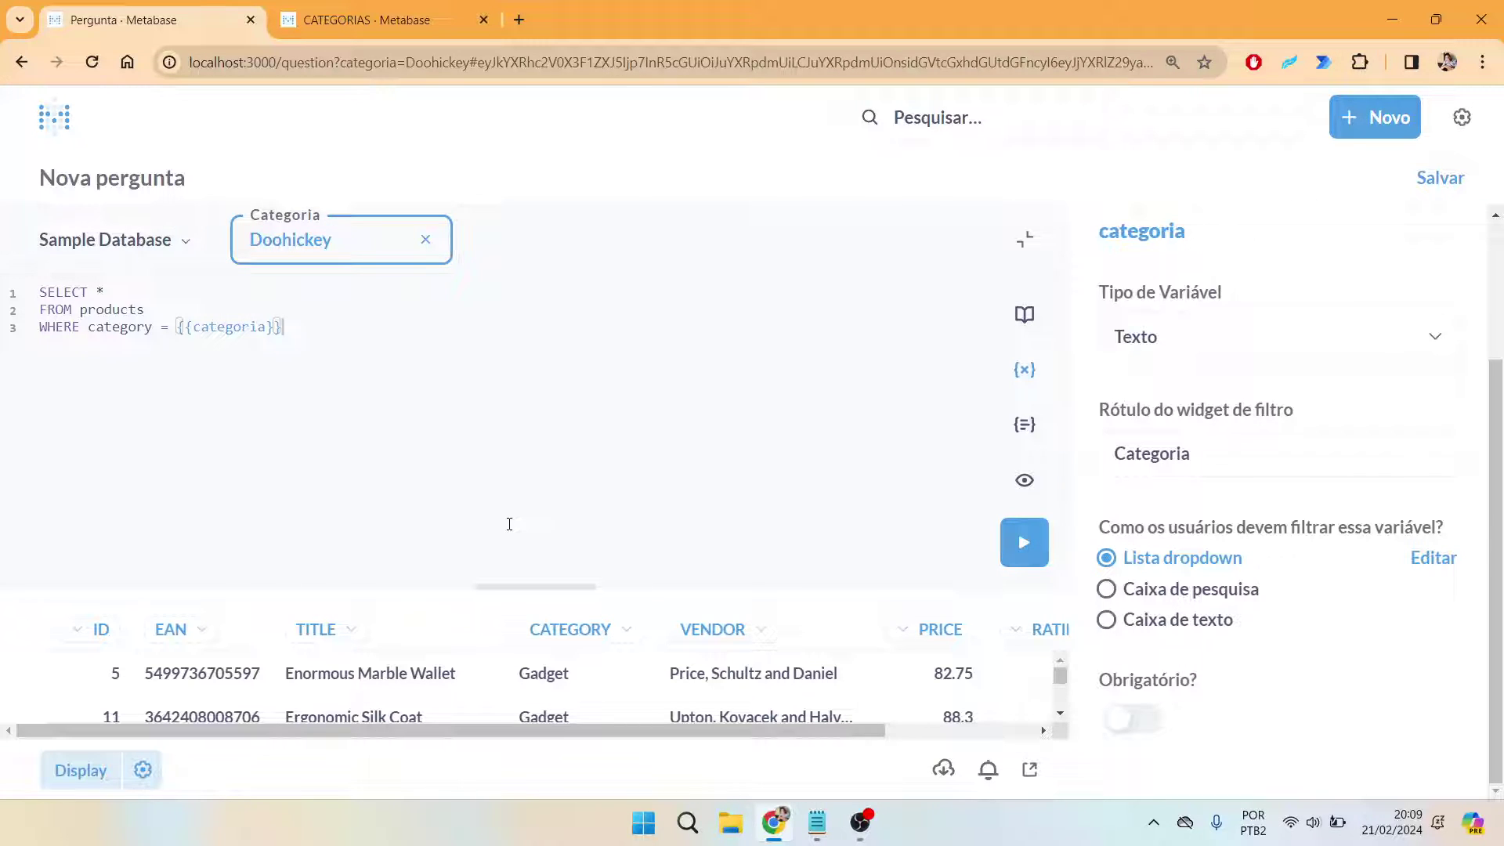
click(1218, 470)
Step: Look over the Categoria filter options and apply the value Gizmo
click(354, 258)
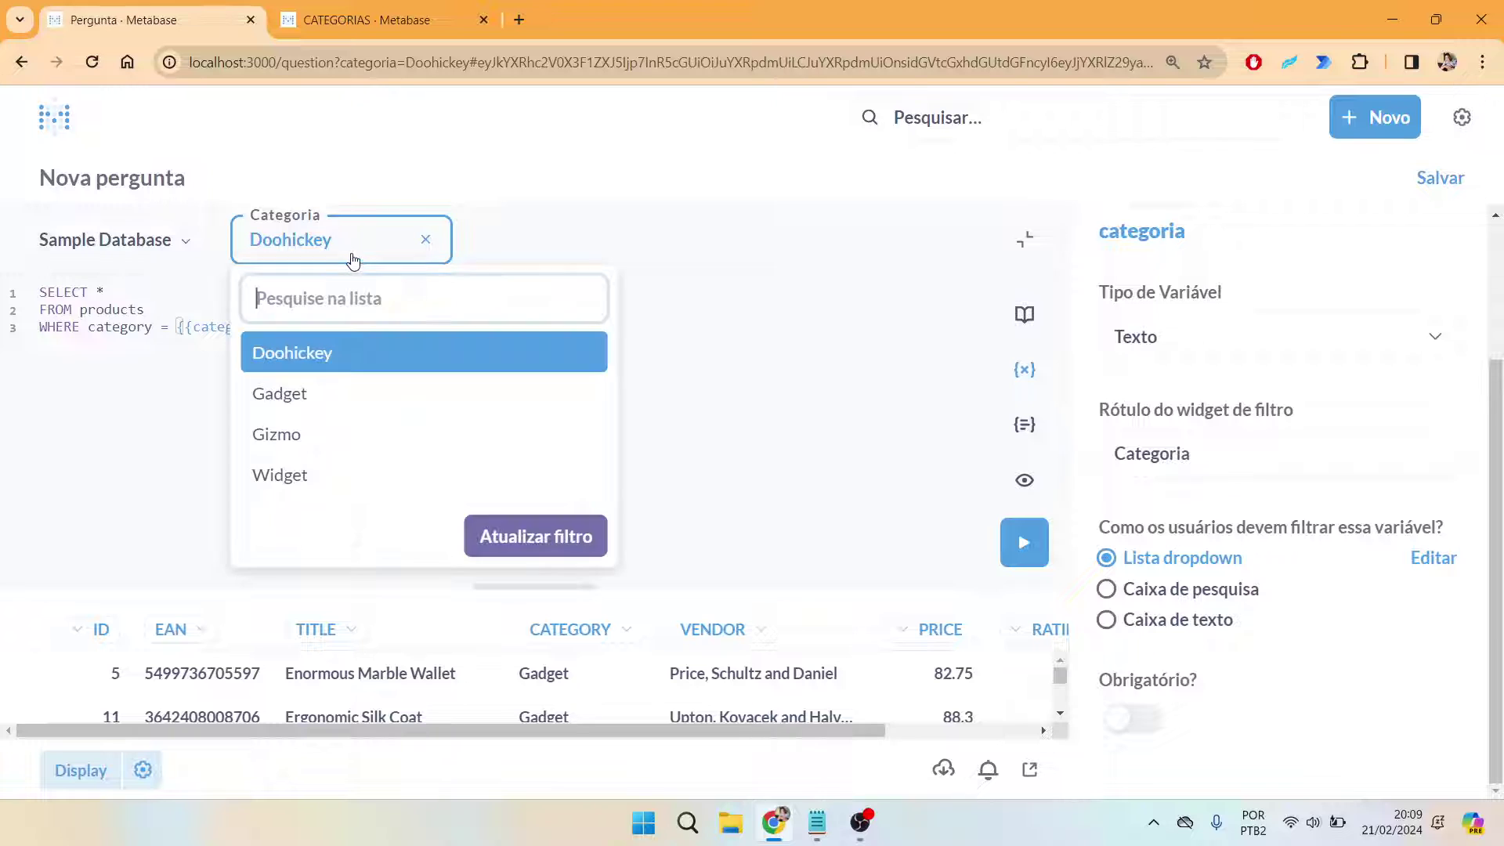
click(333, 438)
click(300, 399)
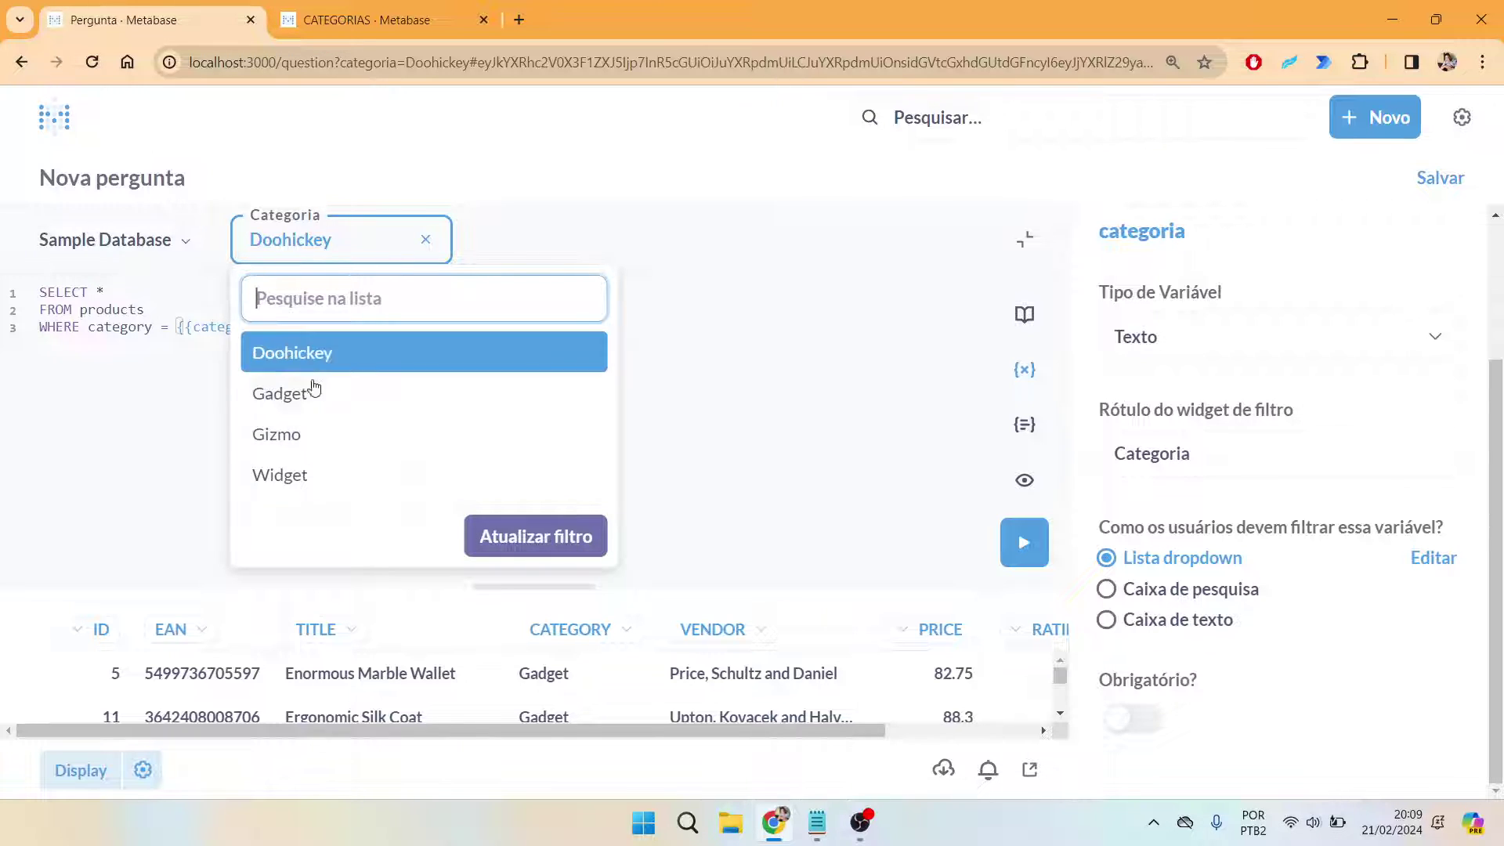
click(309, 445)
click(565, 547)
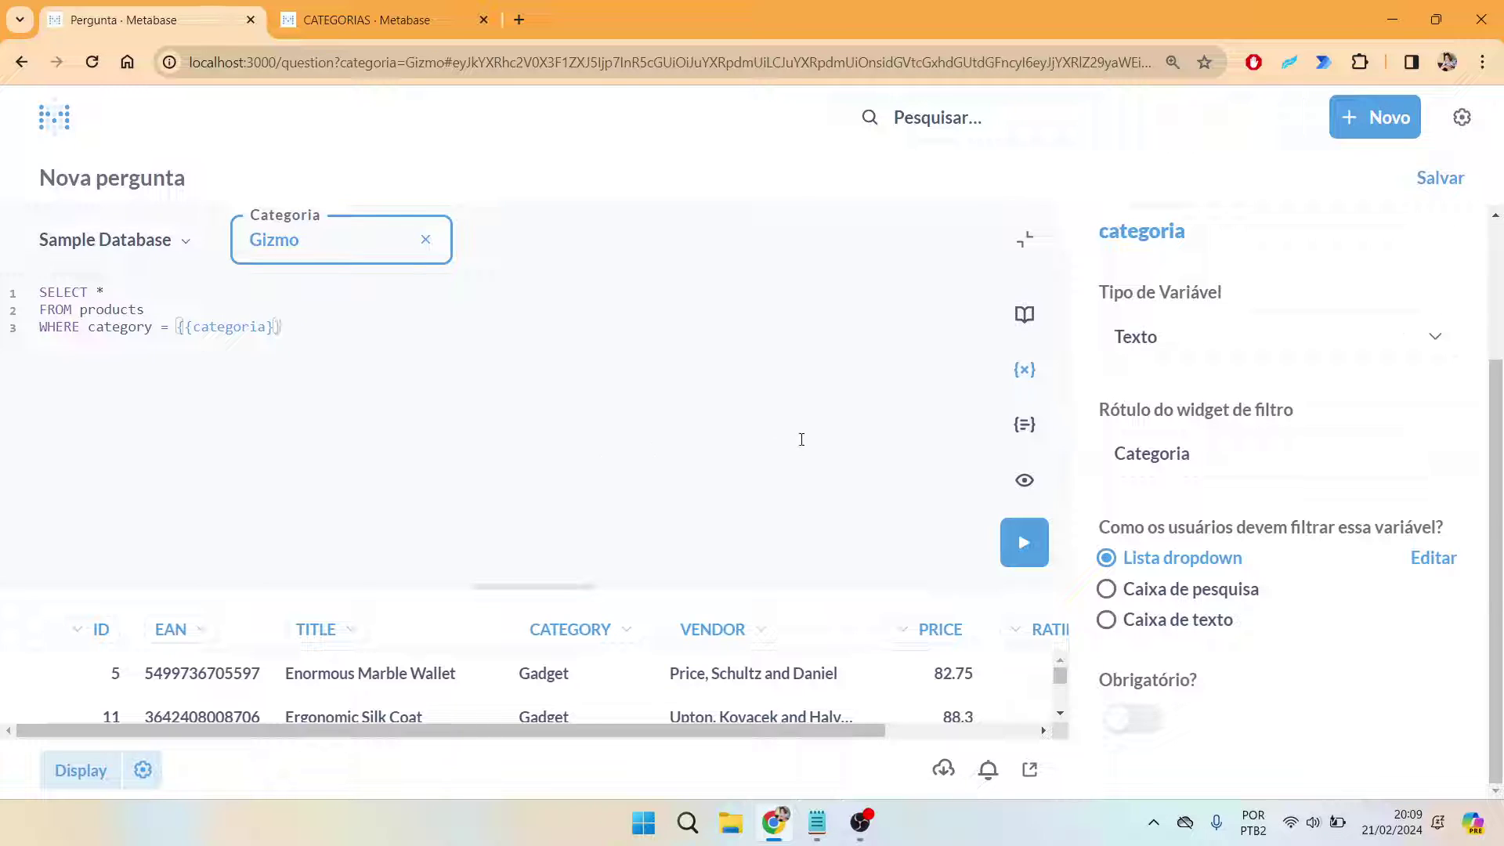
Step: Change the categoria variable type to Filtro de campo and map it to the Category field of the Products table
click(1213, 351)
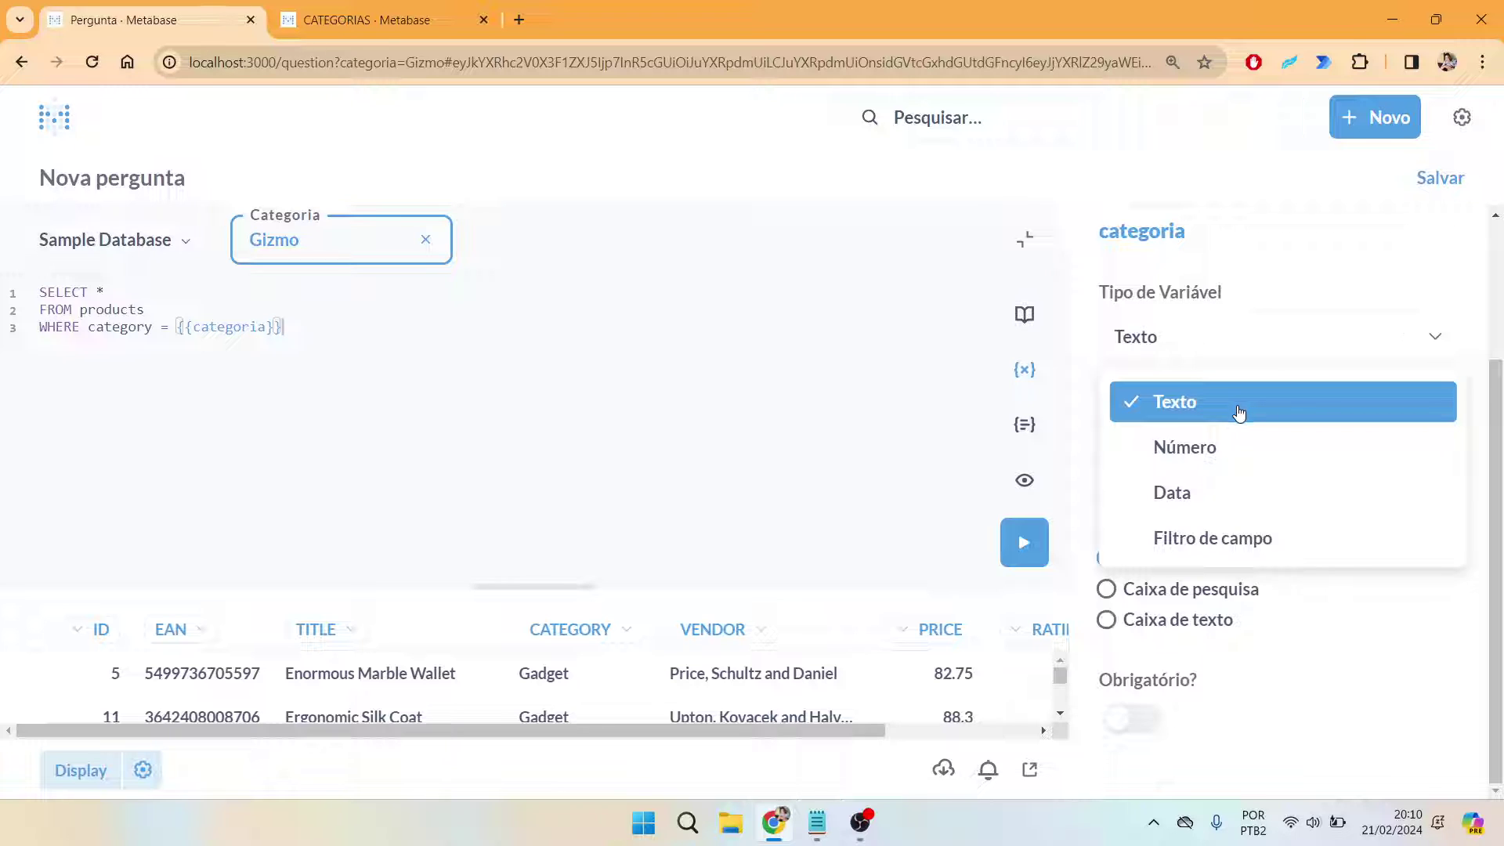
click(1285, 547)
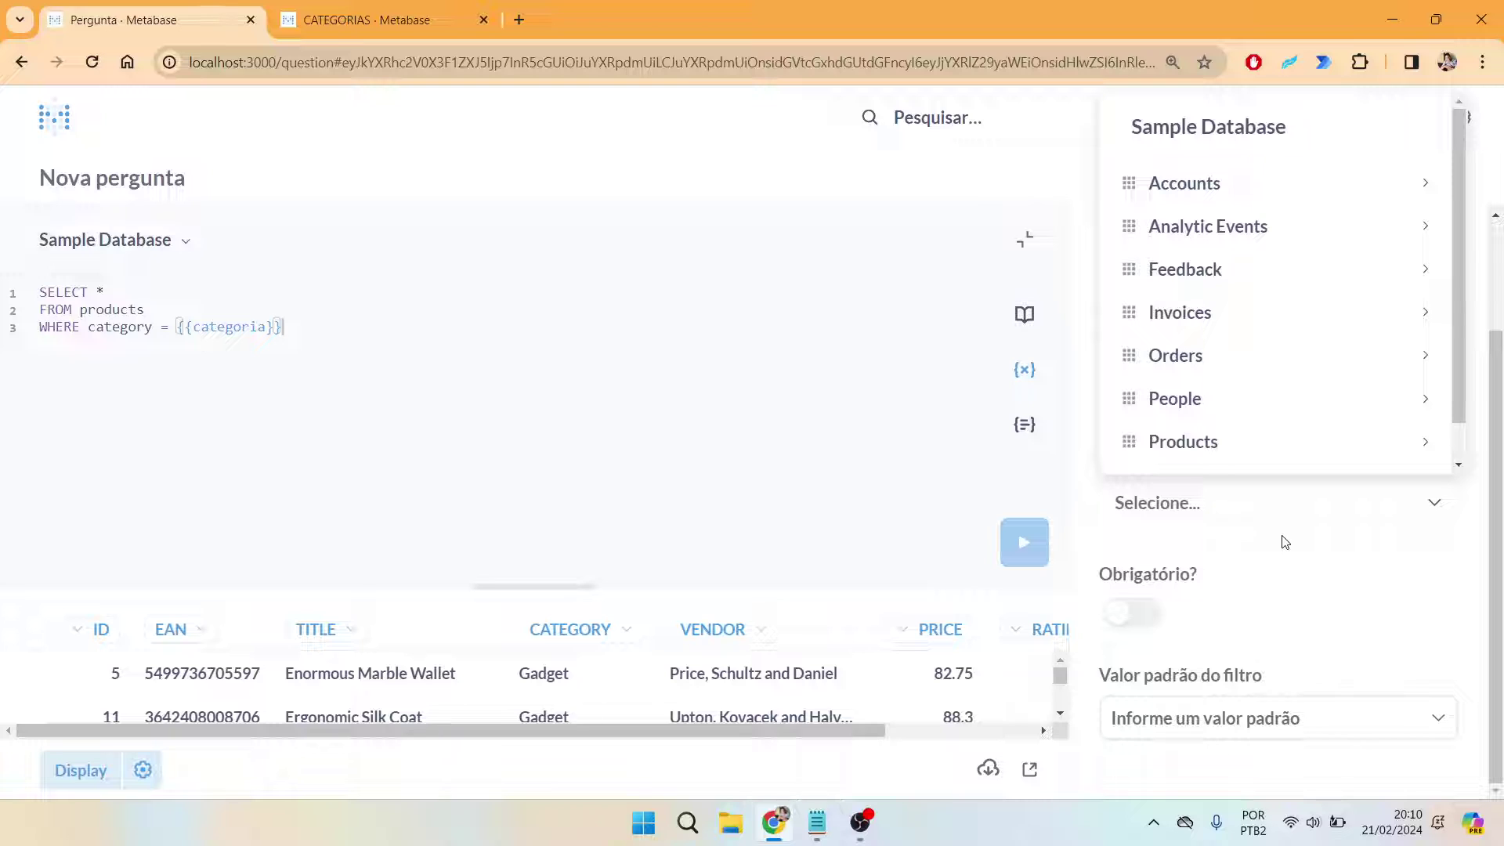
click(1269, 538)
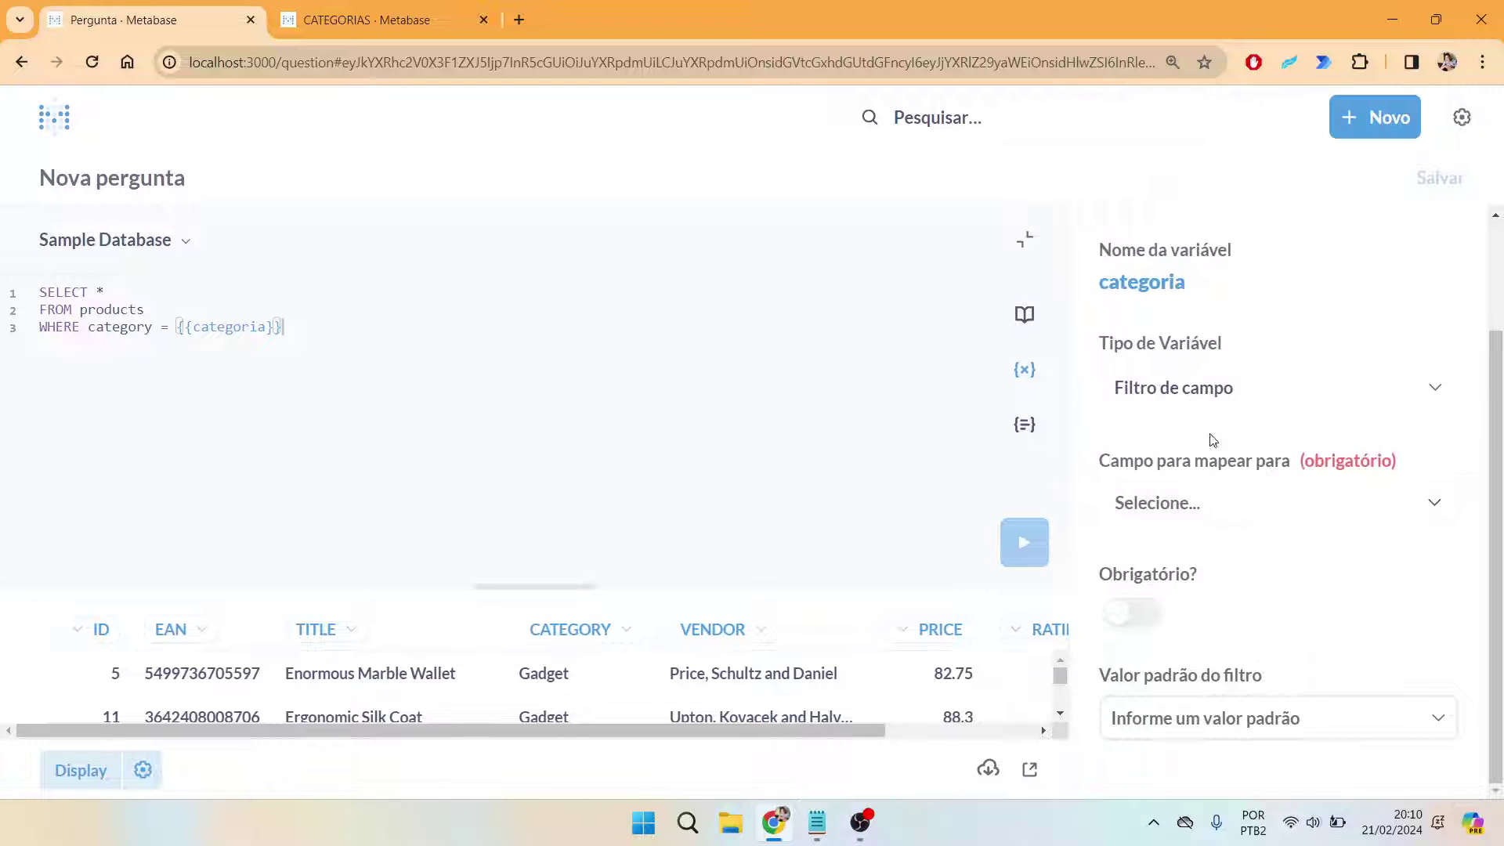
click(1270, 502)
scroll(1250, 322, down, 1)
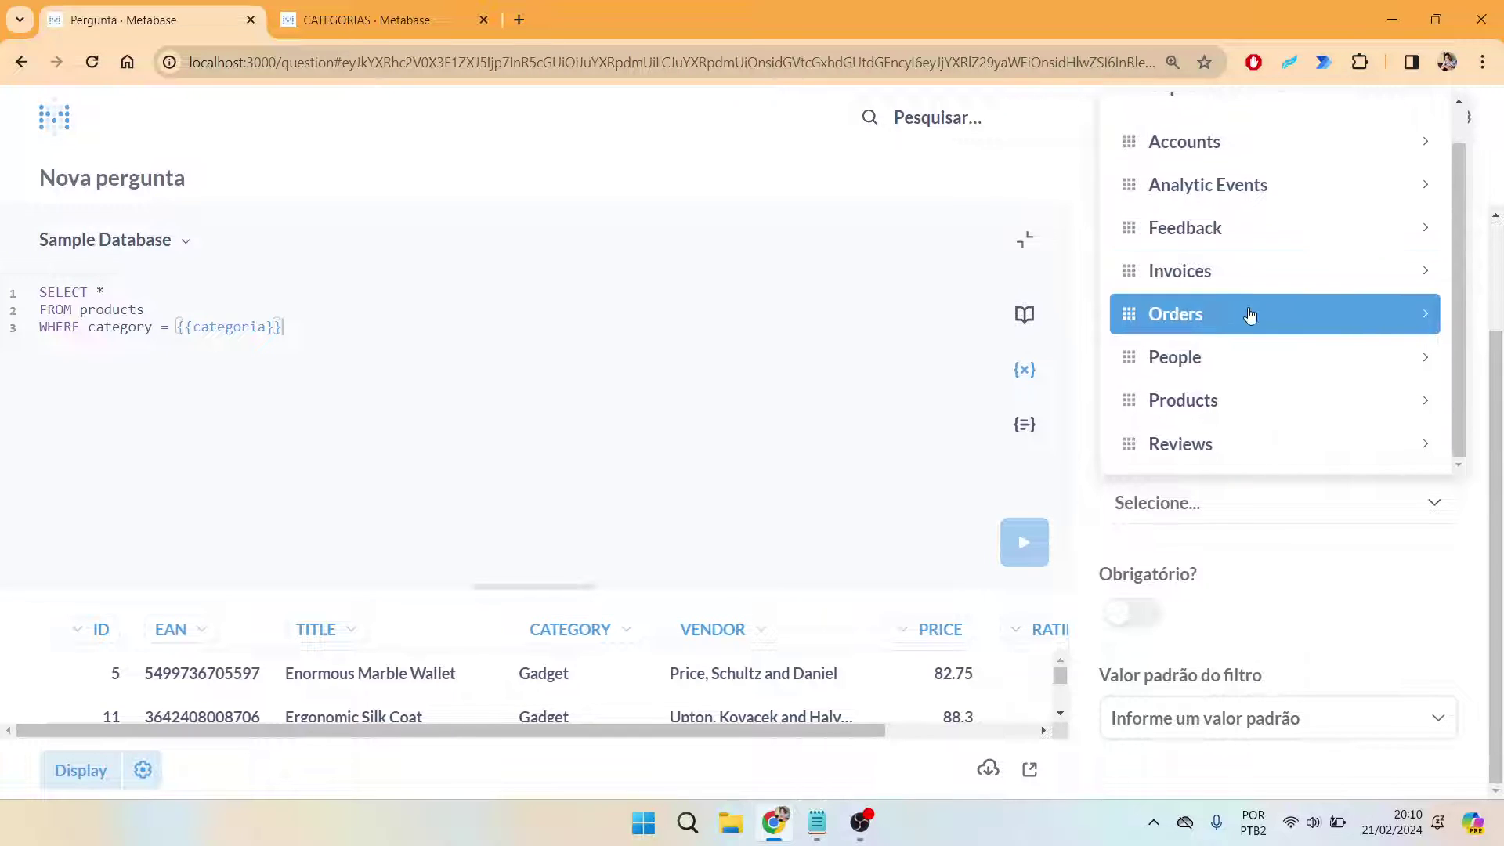
click(1267, 410)
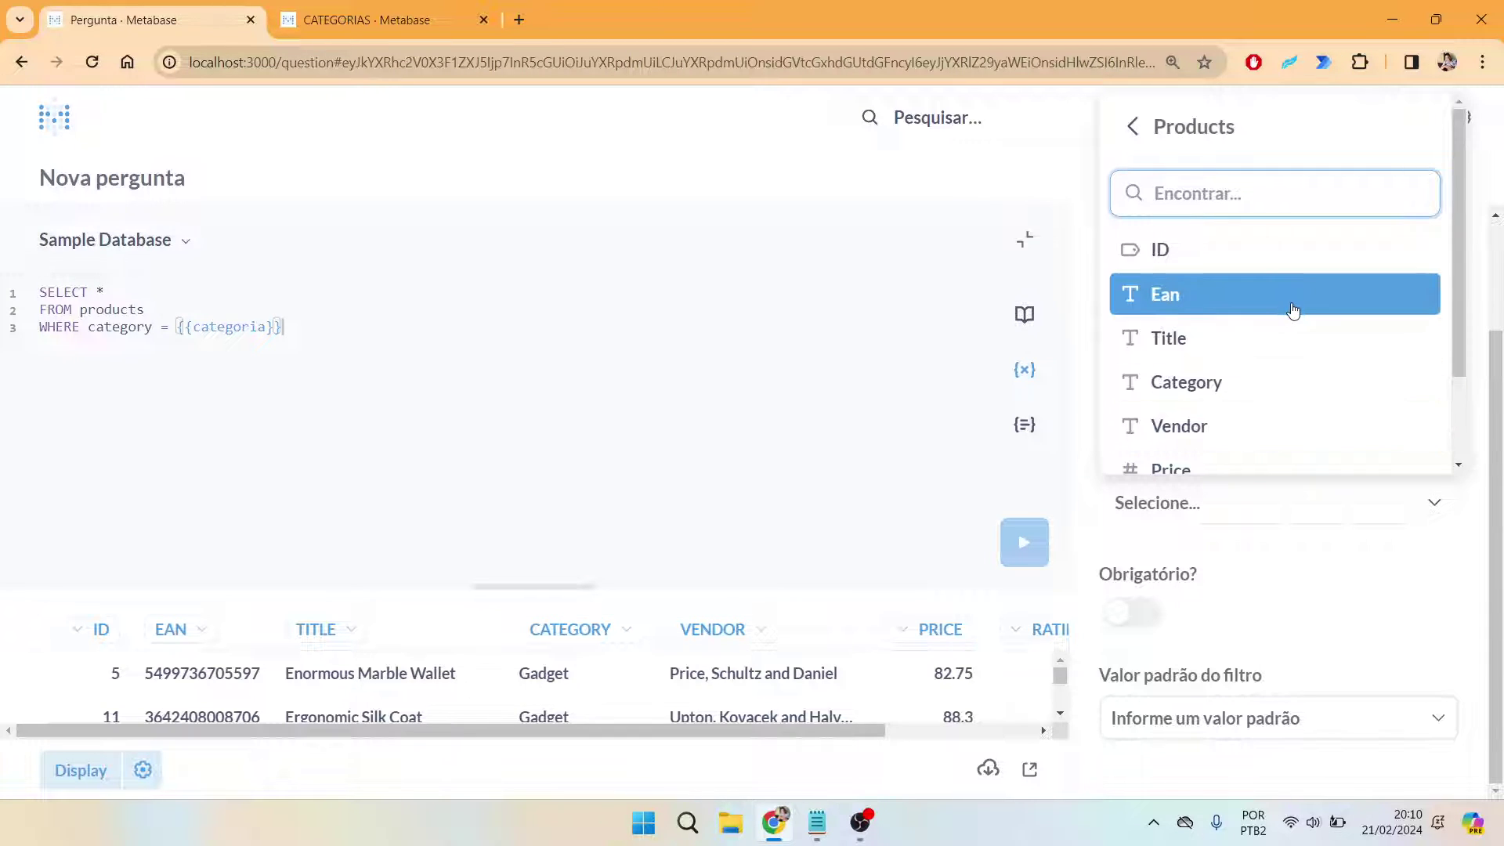
scroll(1294, 311, down, 1)
scroll(1298, 301, up, 1)
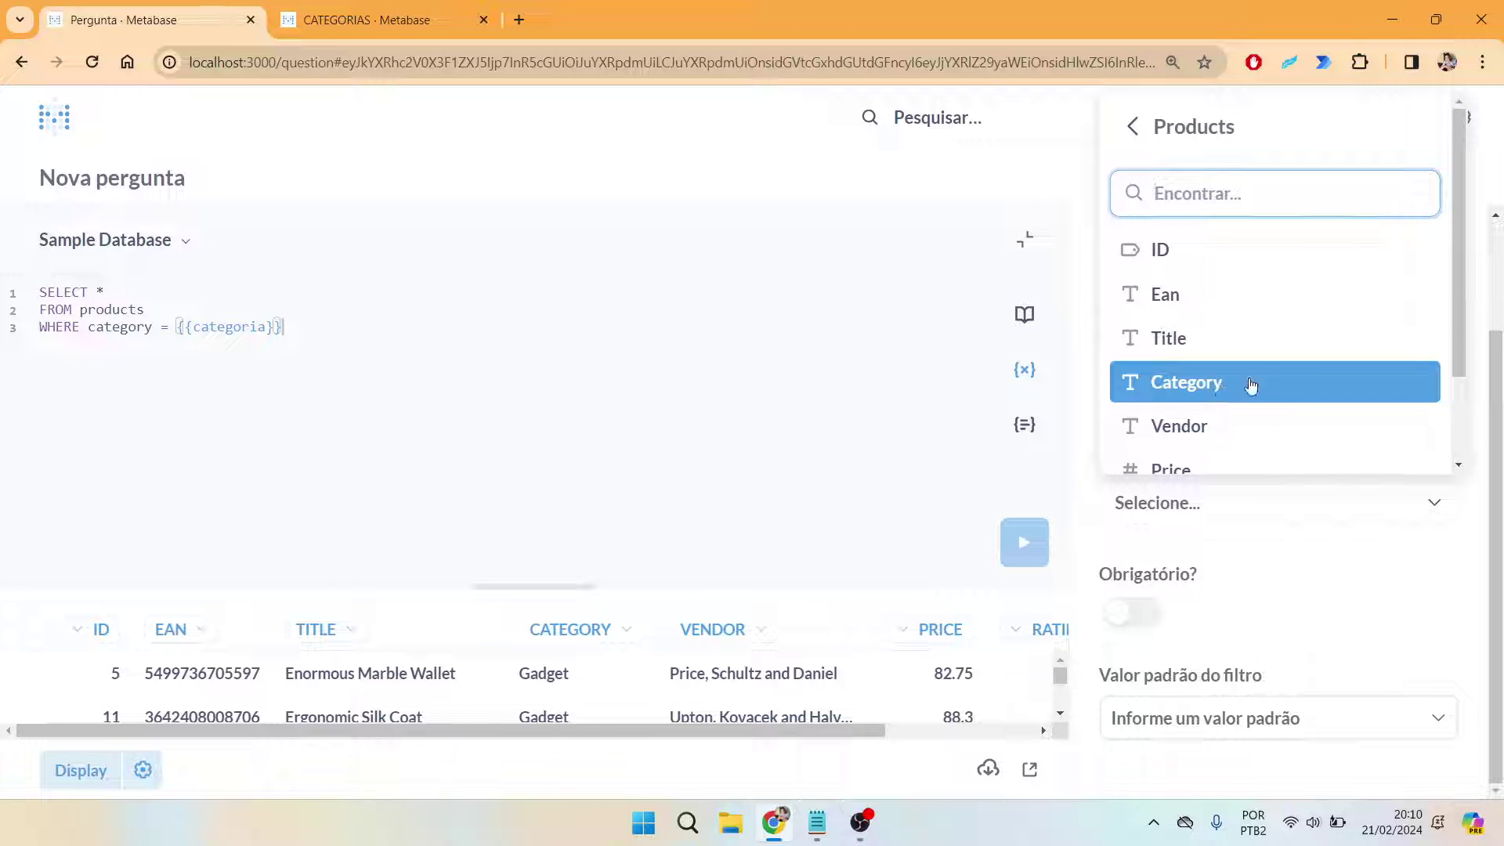
click(1272, 388)
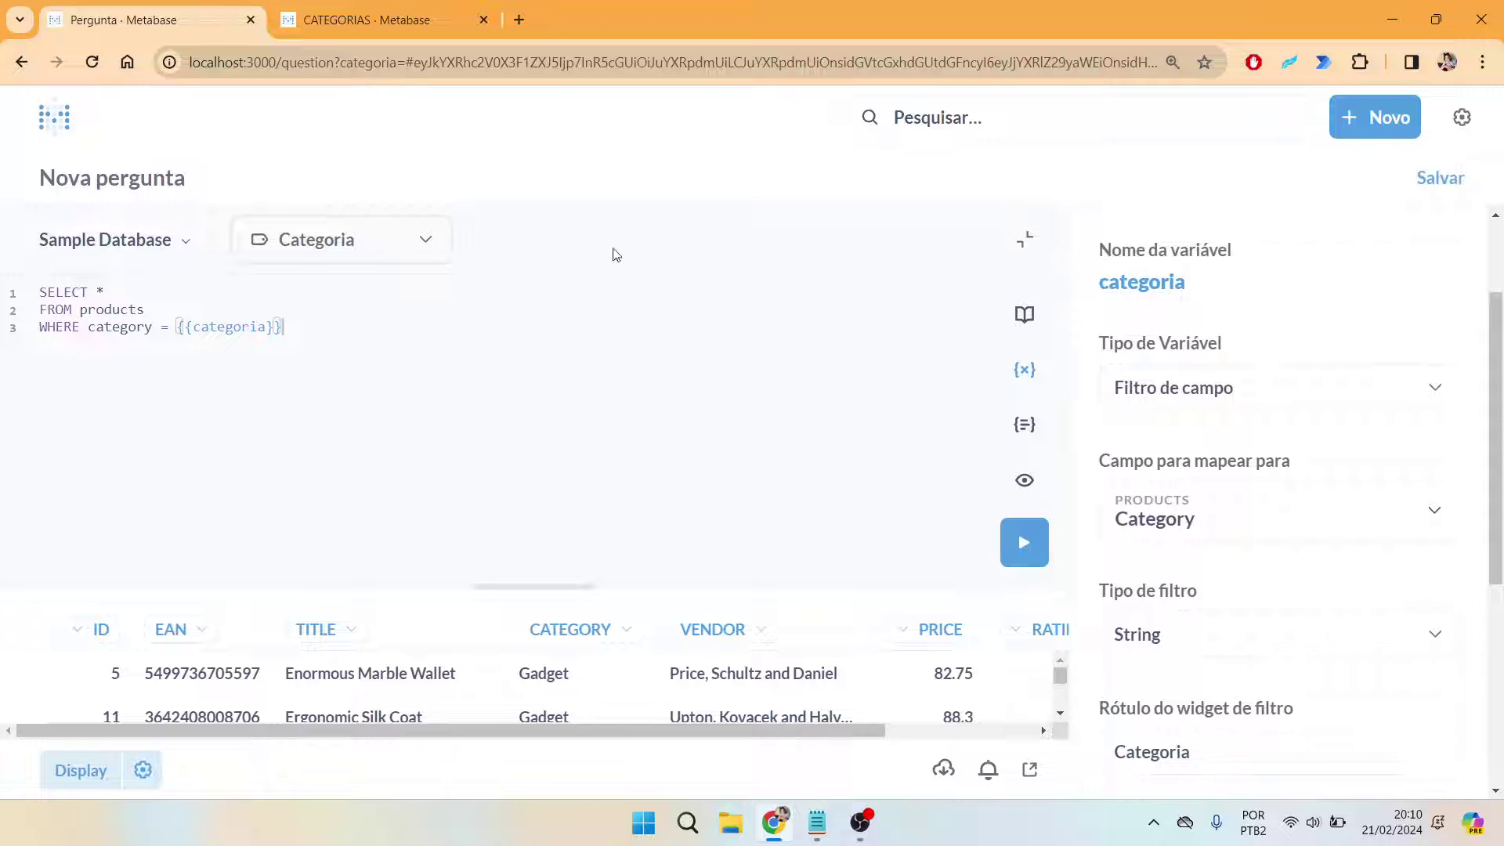
Step: Try out the checkboxes in the Categoria filter and apply it with Doohickey and Gizmo selected
click(384, 261)
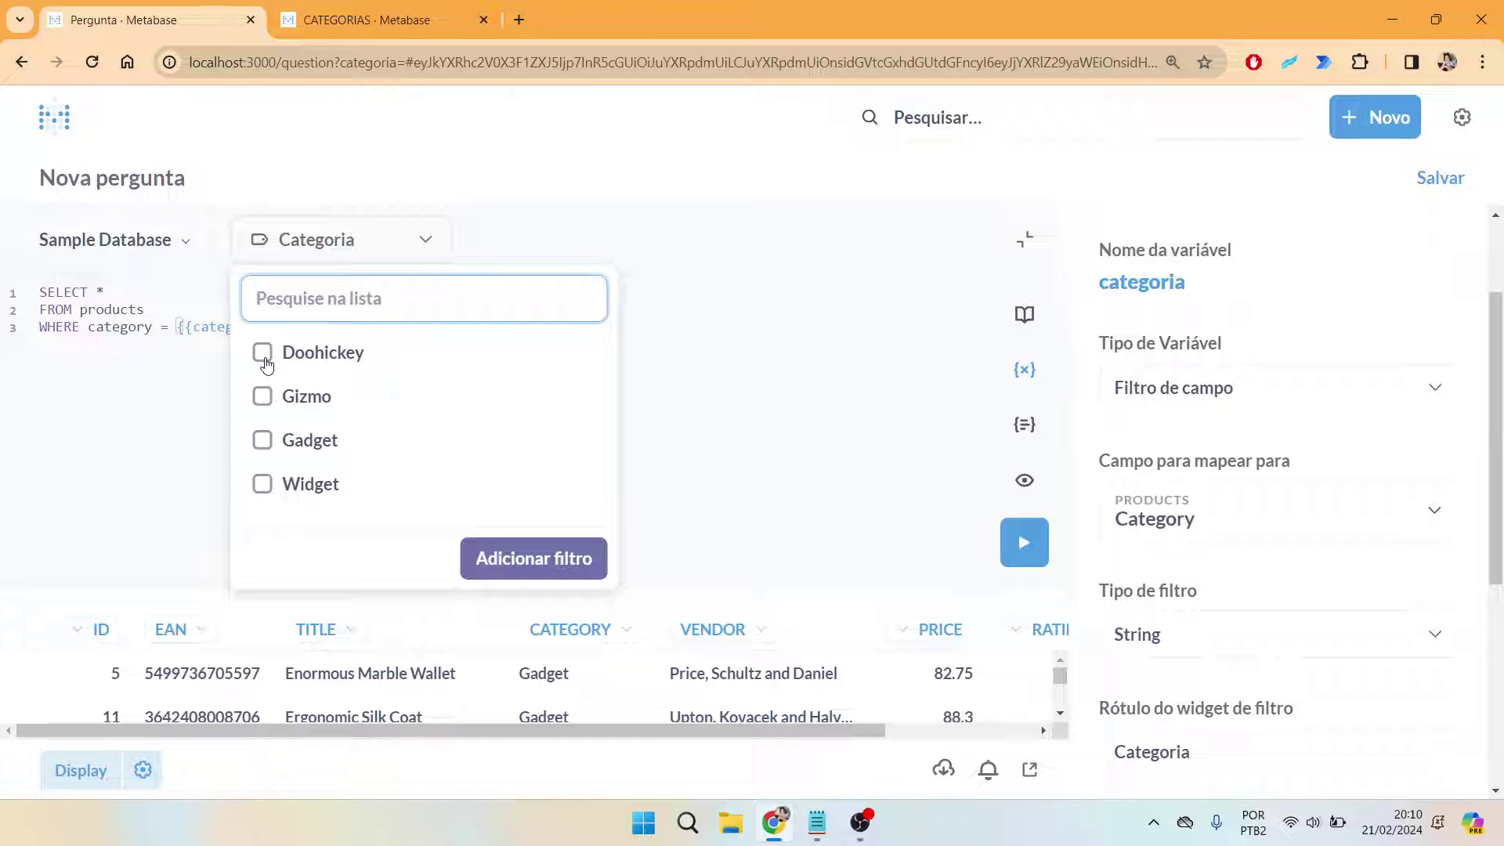
scroll(1238, 548, down, 1)
scroll(1251, 595, down, 1)
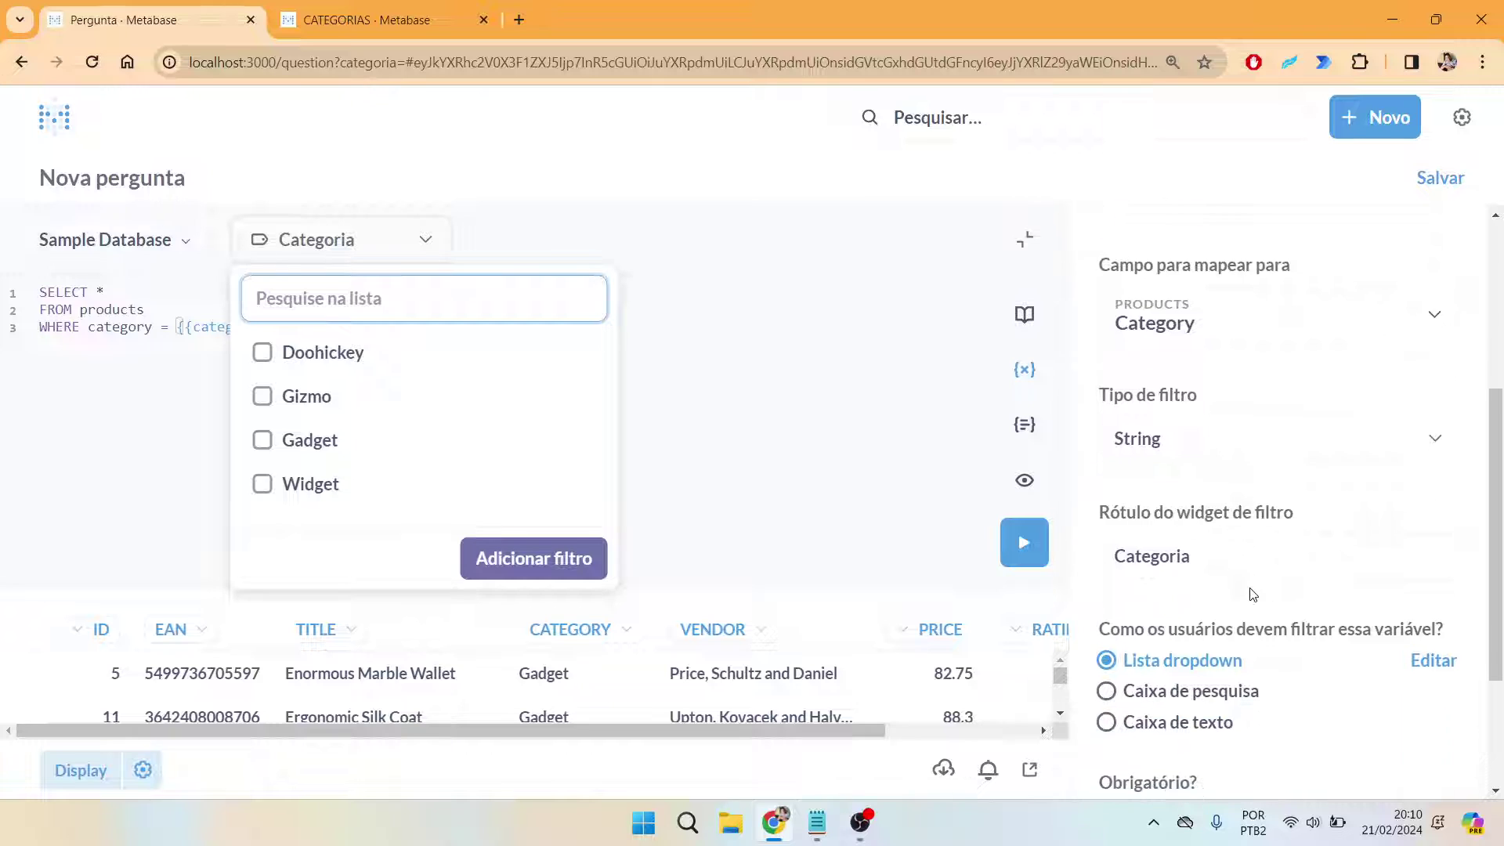
click(337, 354)
click(271, 400)
click(275, 445)
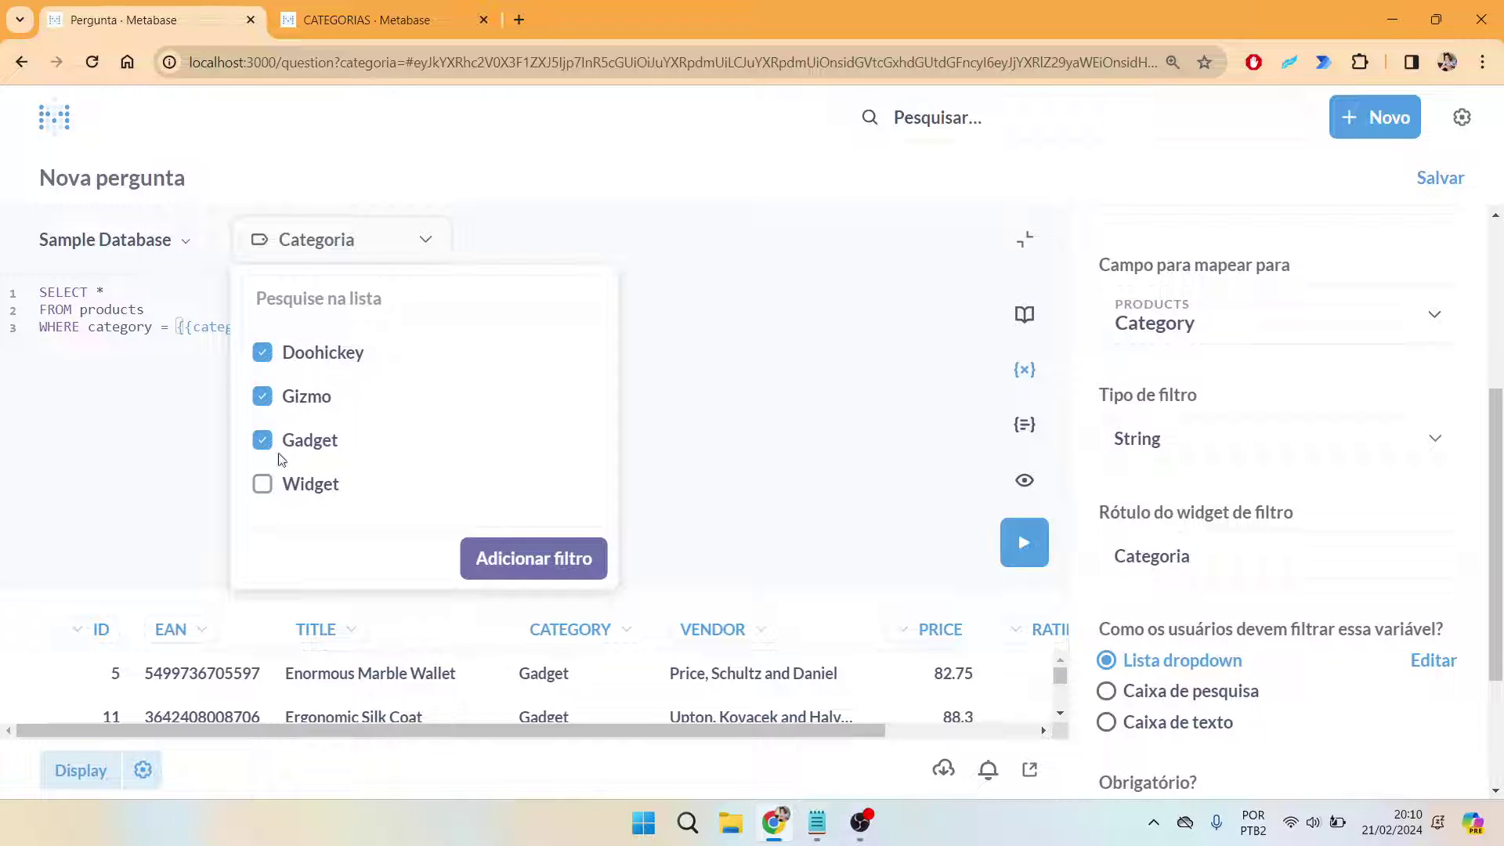
click(274, 482)
click(274, 481)
click(271, 445)
click(281, 400)
click(282, 398)
click(557, 556)
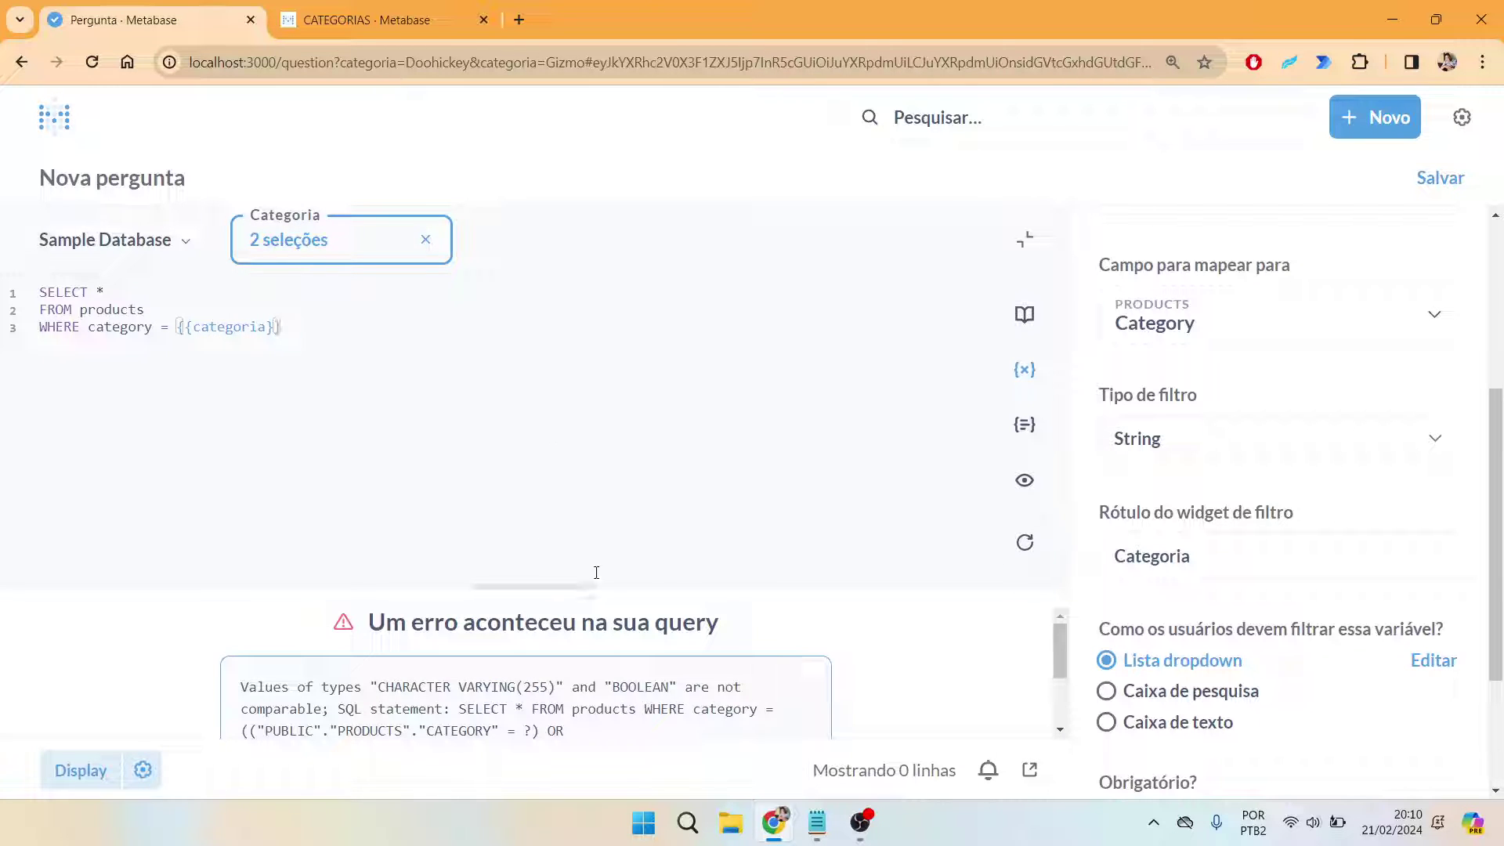
Step: Examine the query error, the WHERE condition with its {{categoria}} variable, and the field the variable is mapped to
scroll(578, 744, down, 2)
scroll(577, 705, up, 2)
drag(169, 328, 90, 330)
click(128, 328)
double_click(133, 327)
click(169, 327)
click(296, 328)
click(276, 329)
drag(284, 327, 177, 327)
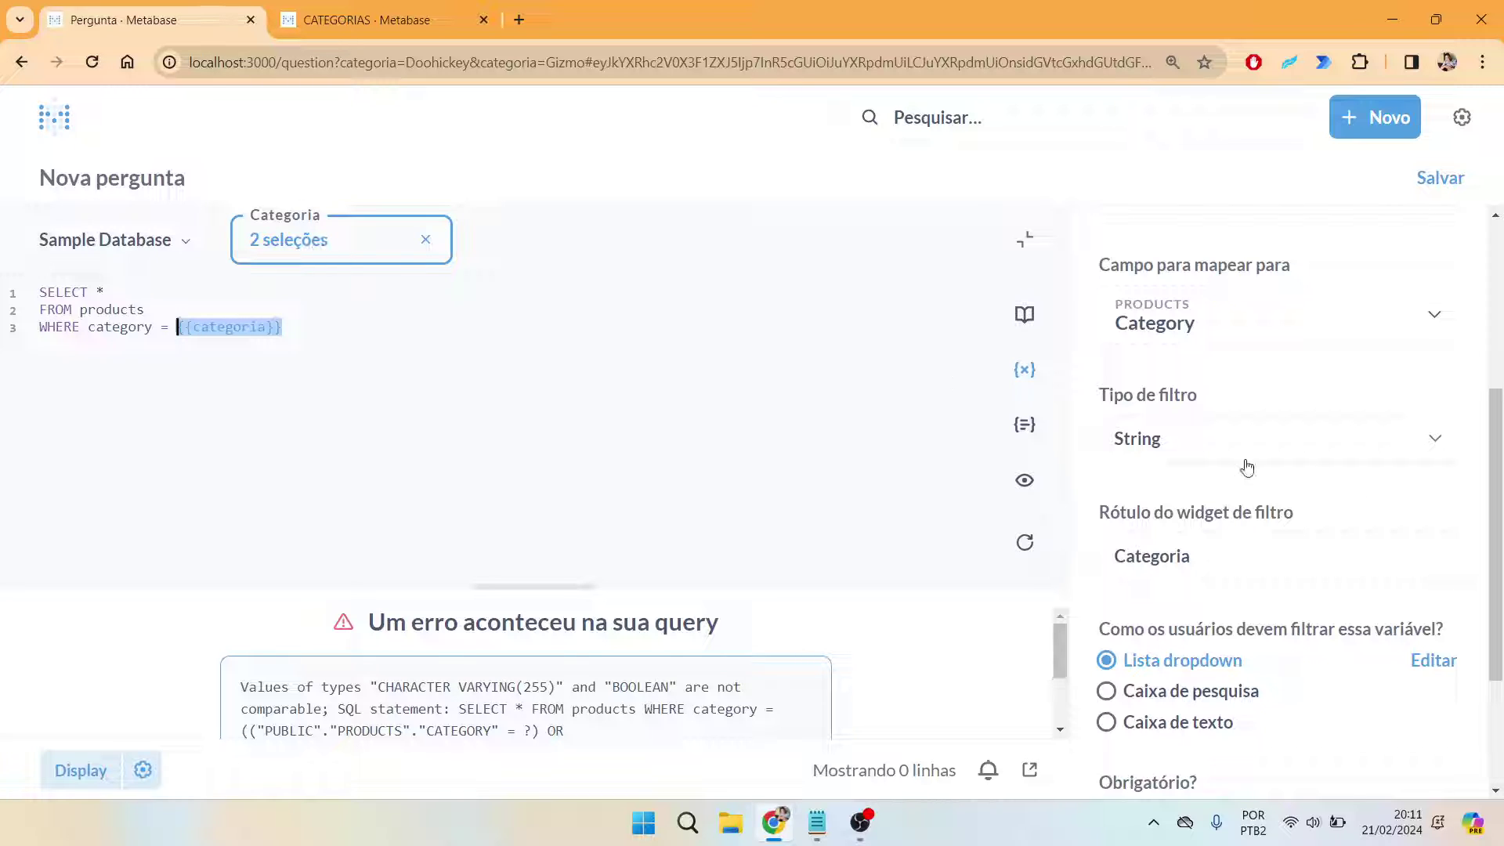
scroll(1229, 458, up, 1)
click(1205, 416)
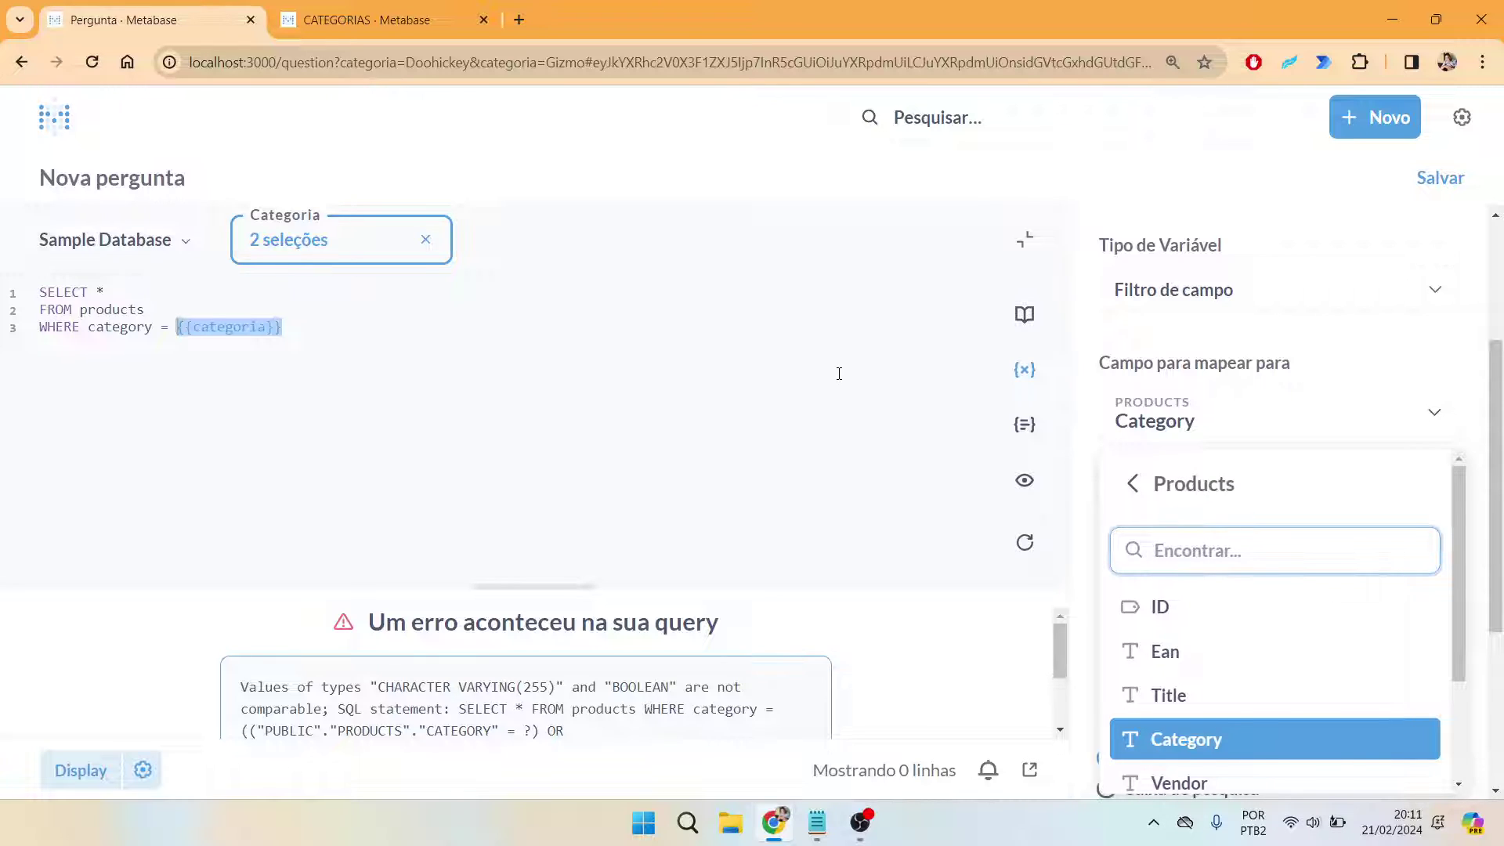
click(162, 389)
Step: Remove "category =" from the WHERE clause so it reads WHERE {{categoria}}, and run the query
drag(177, 327, 87, 327)
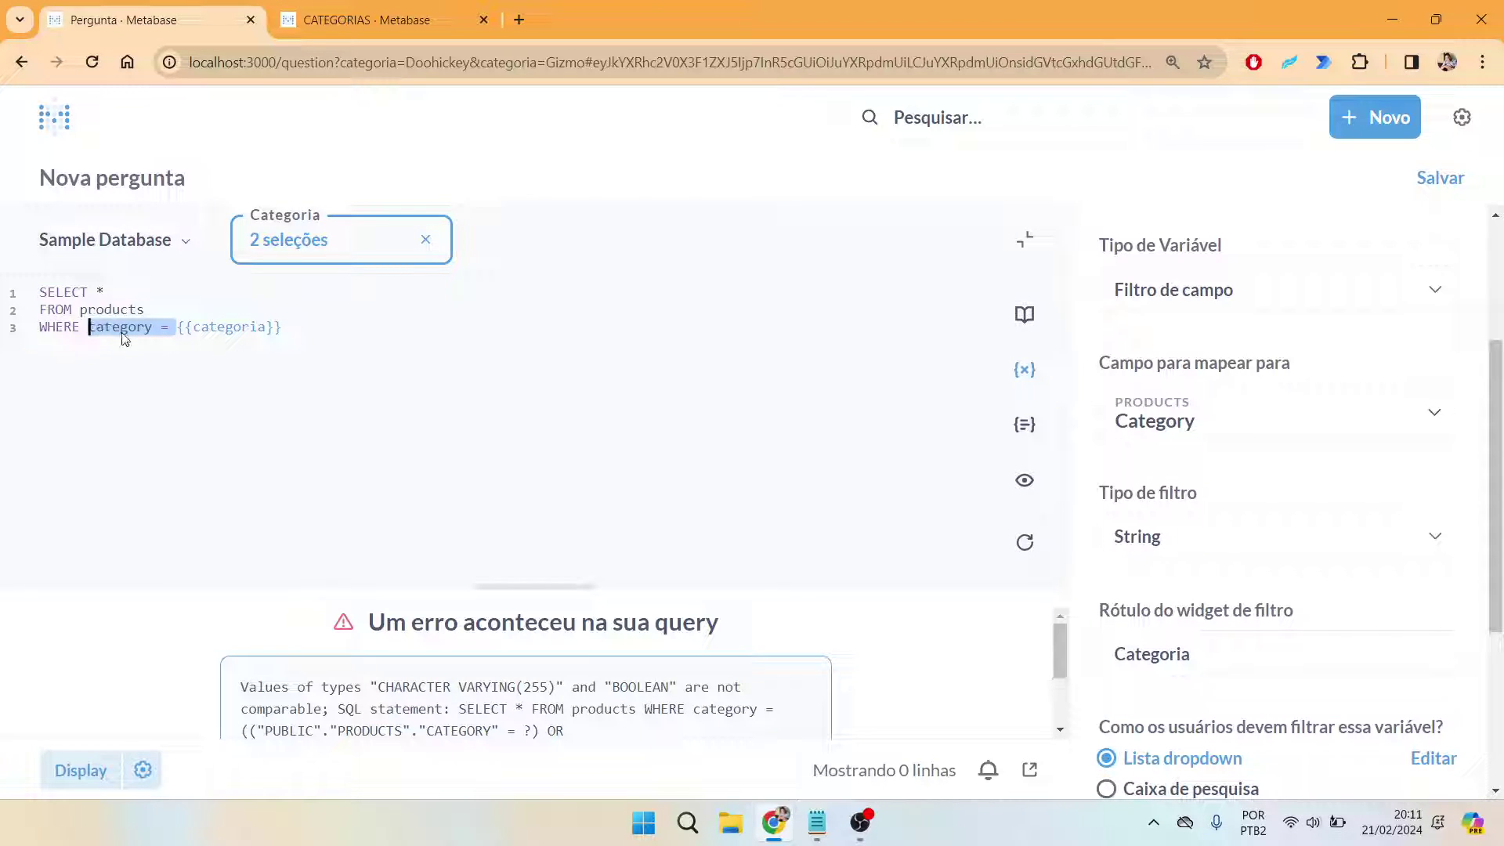
key(BackSpace)
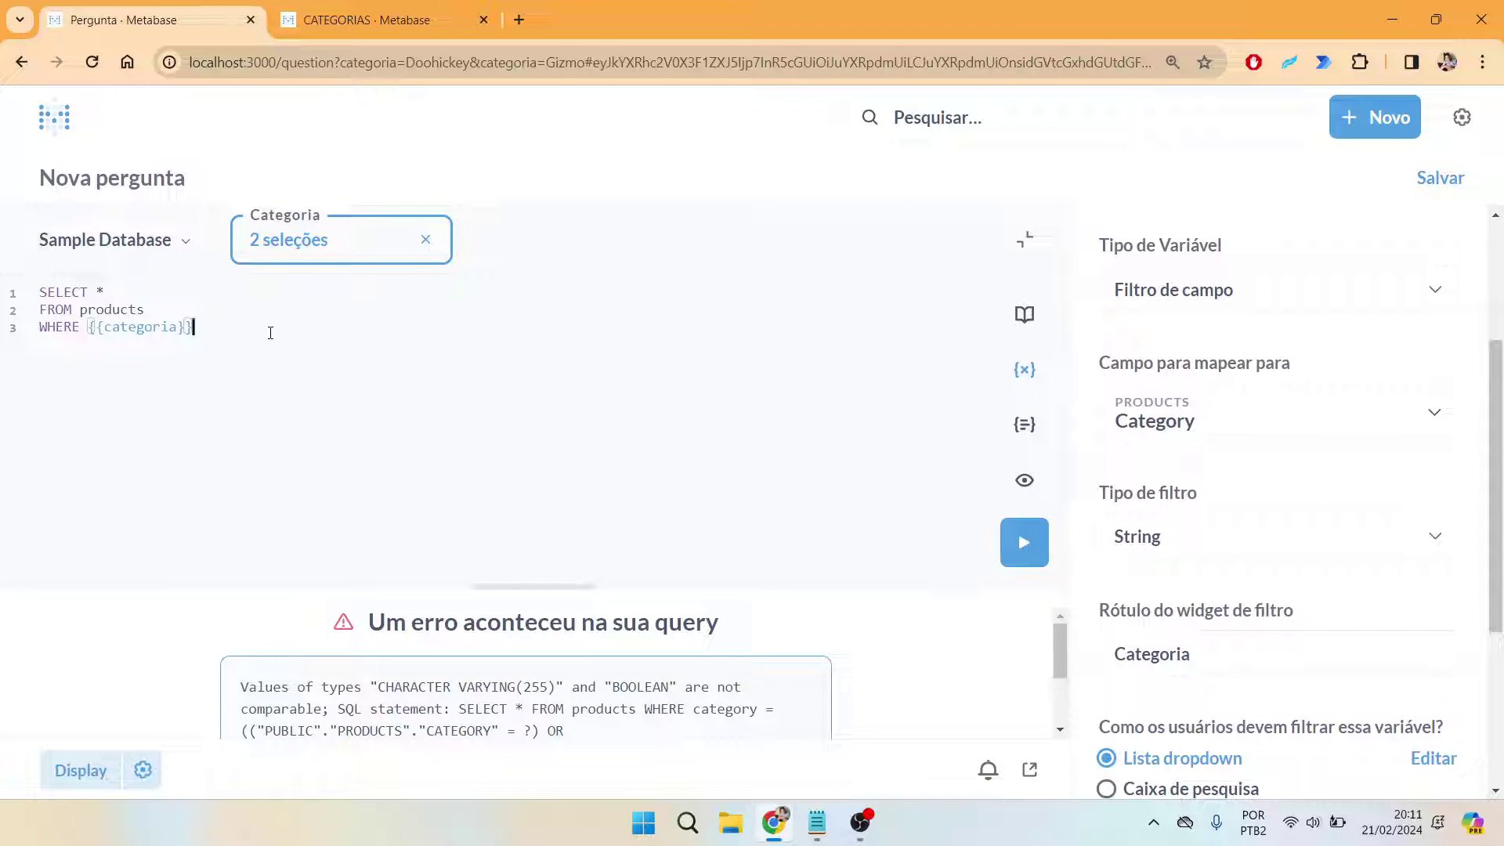
key(ctrl+Return)
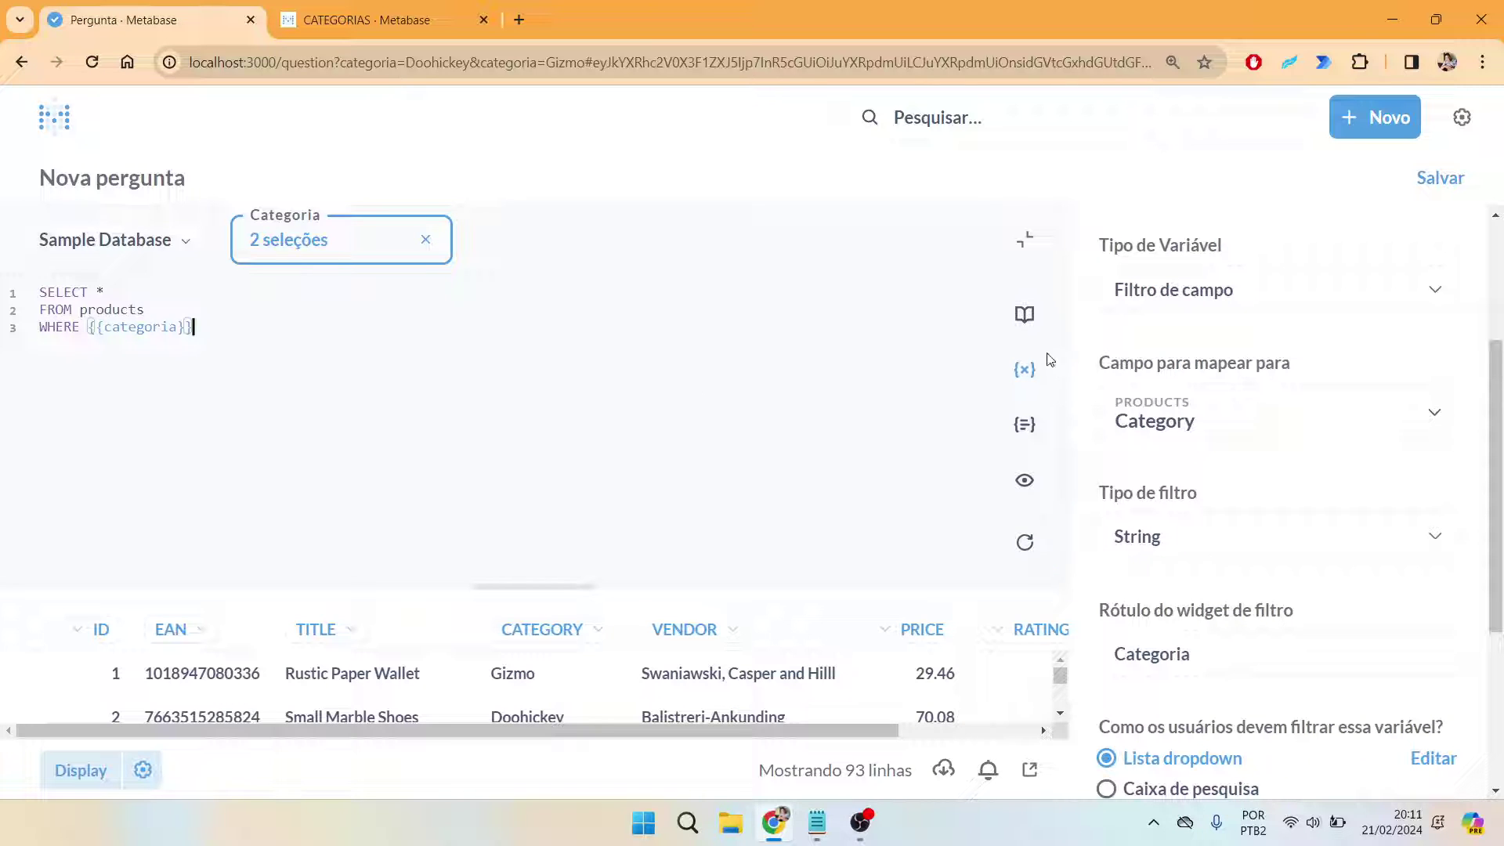
Step: Collapse the SQL editor and update the Categoria filter to also include Widget and Gadget
click(1024, 240)
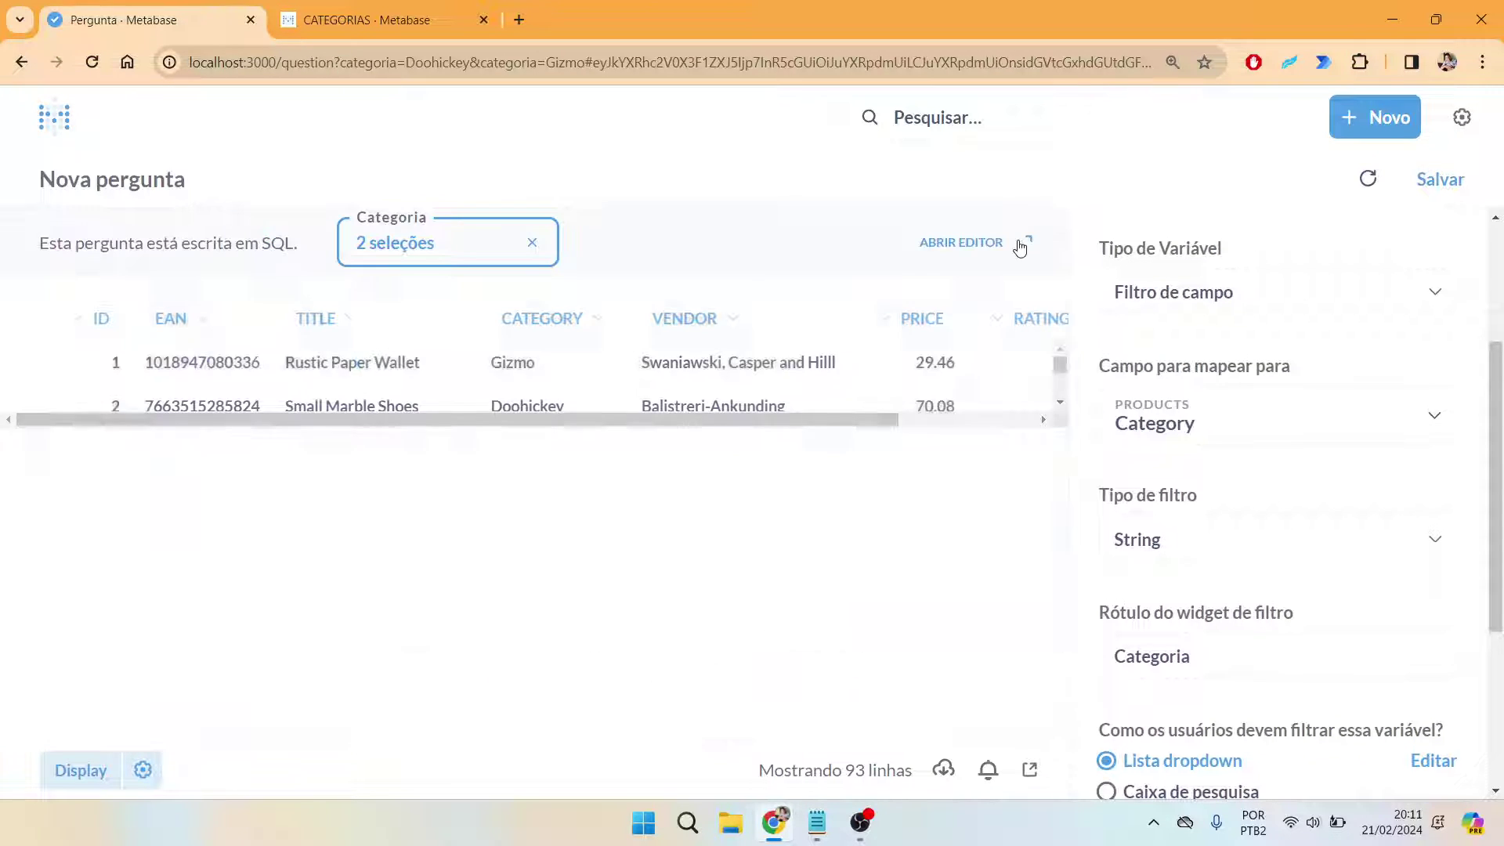
click(448, 244)
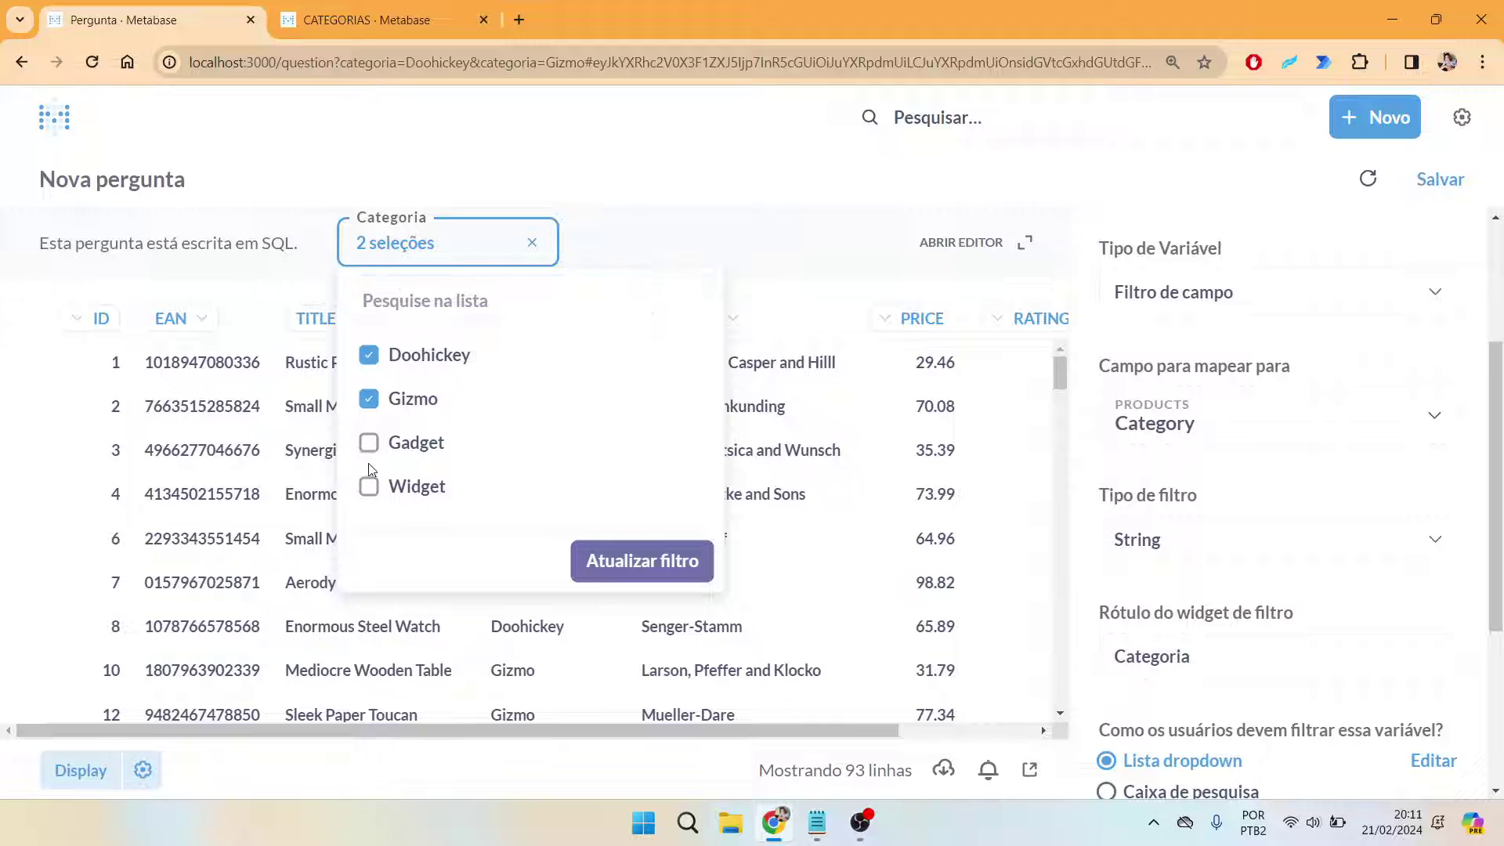
double_click(390, 467)
click(368, 486)
click(369, 442)
click(595, 561)
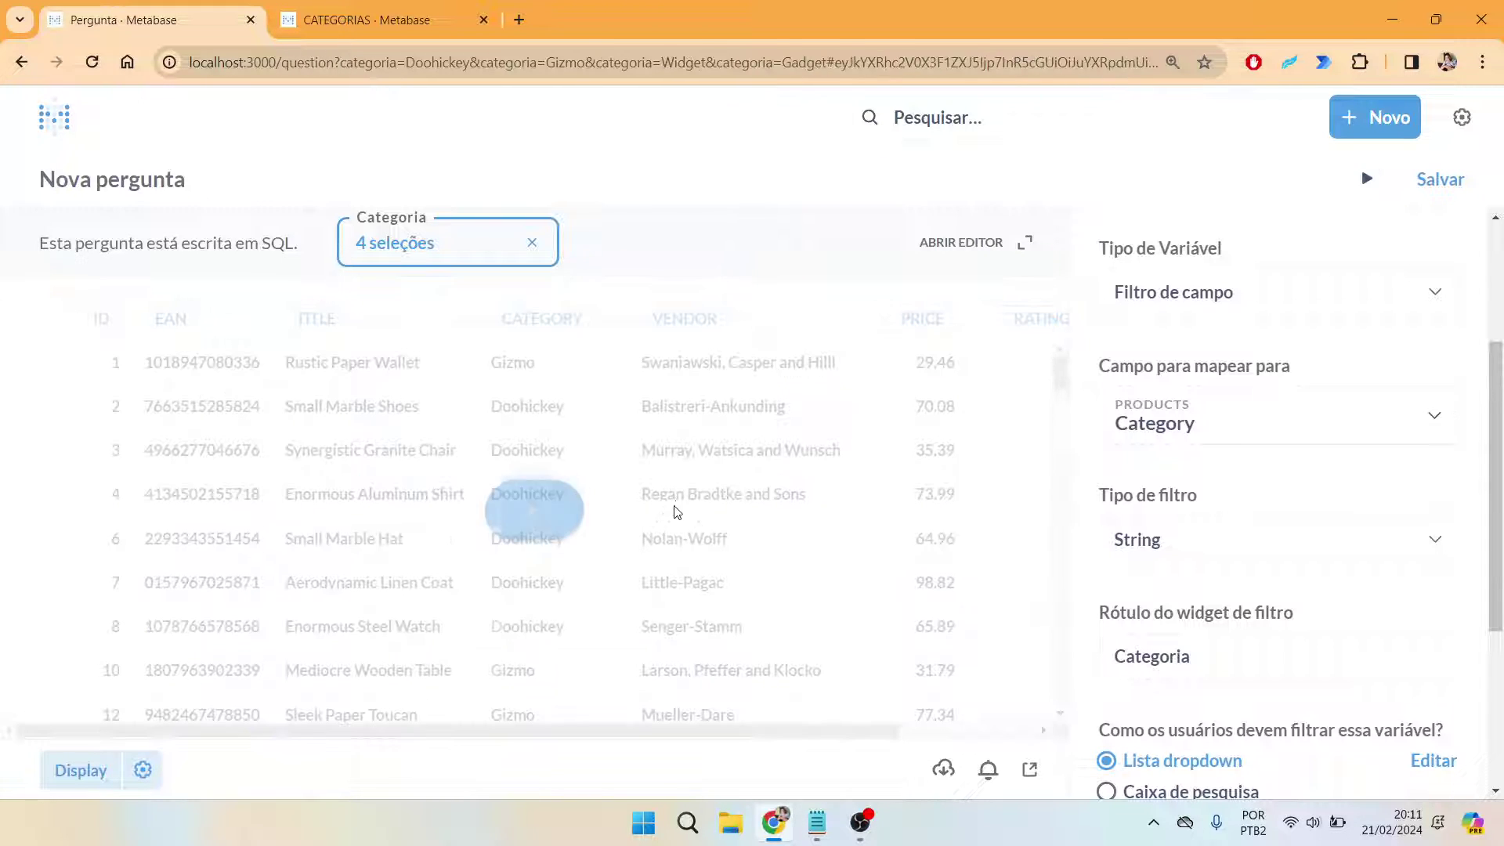
Step: Apply the four-category filter, reopen the SQL editor and clear the Categoria filter
click(531, 517)
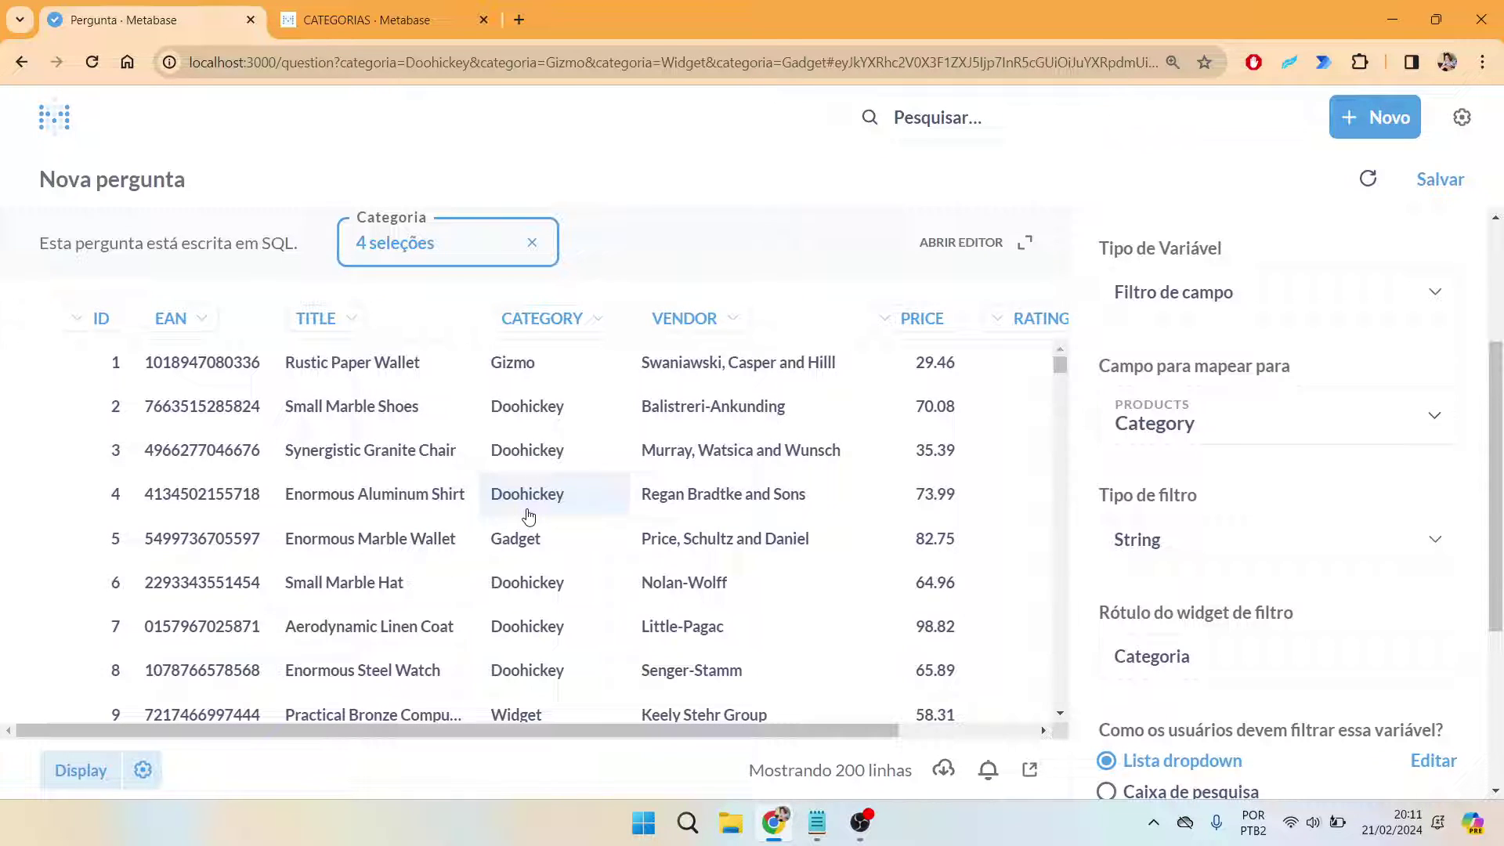
scroll(529, 517, down, 5)
scroll(517, 486, up, 5)
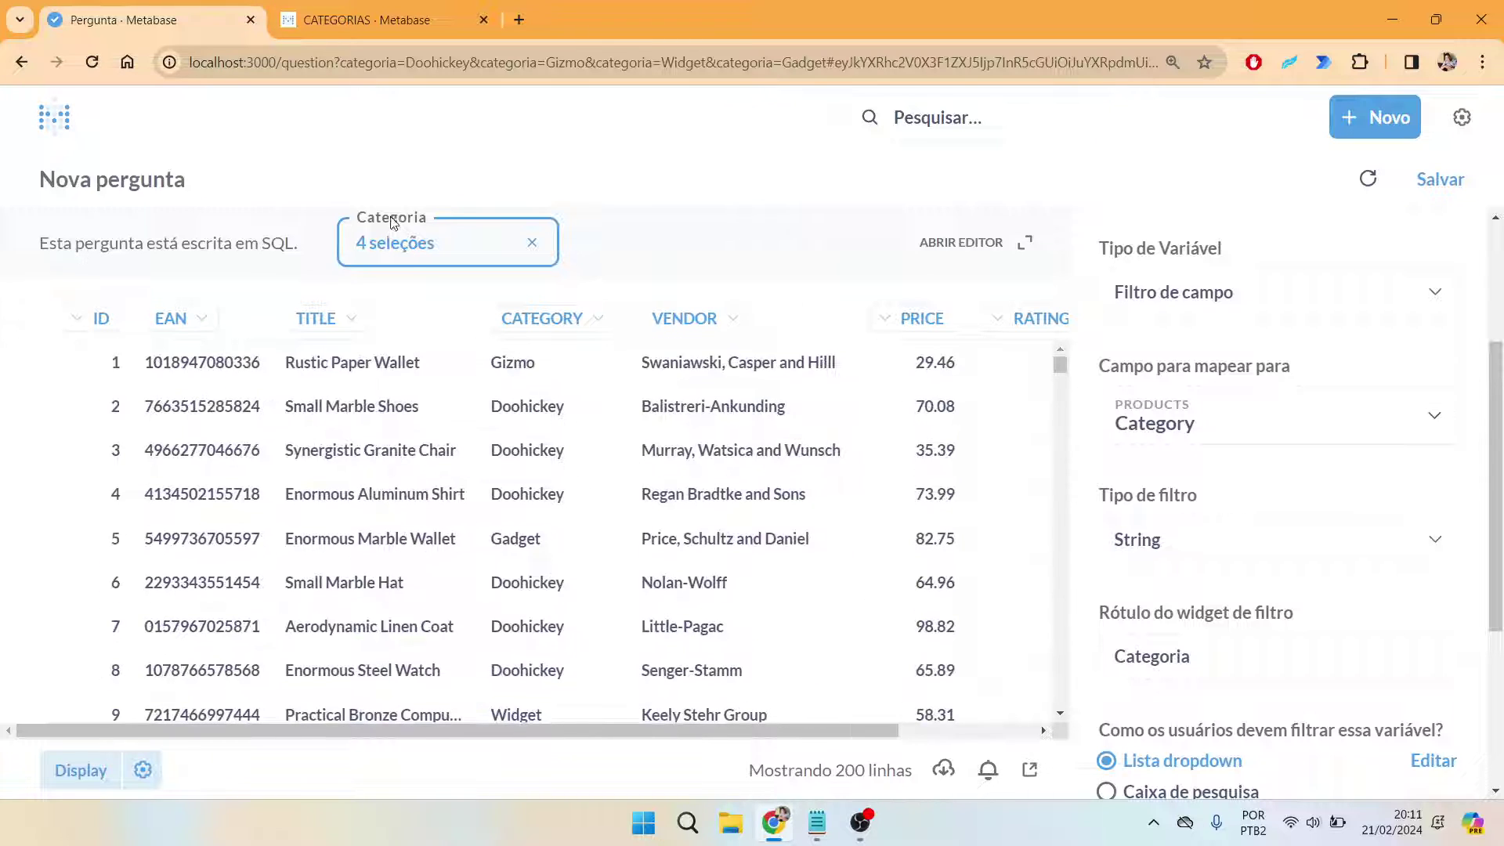
click(999, 246)
scroll(1246, 453, down, 4)
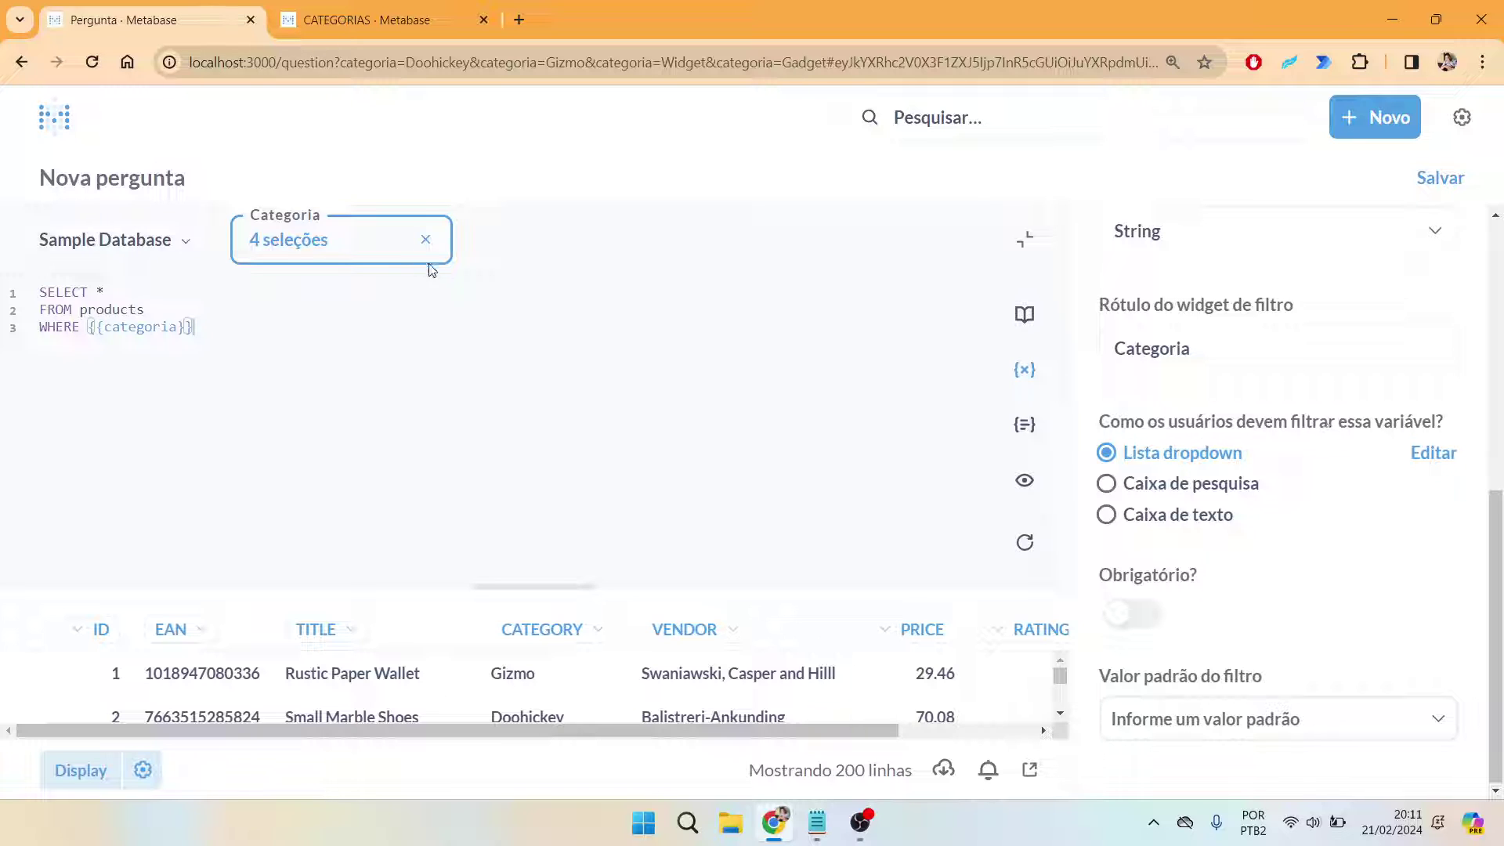
click(425, 240)
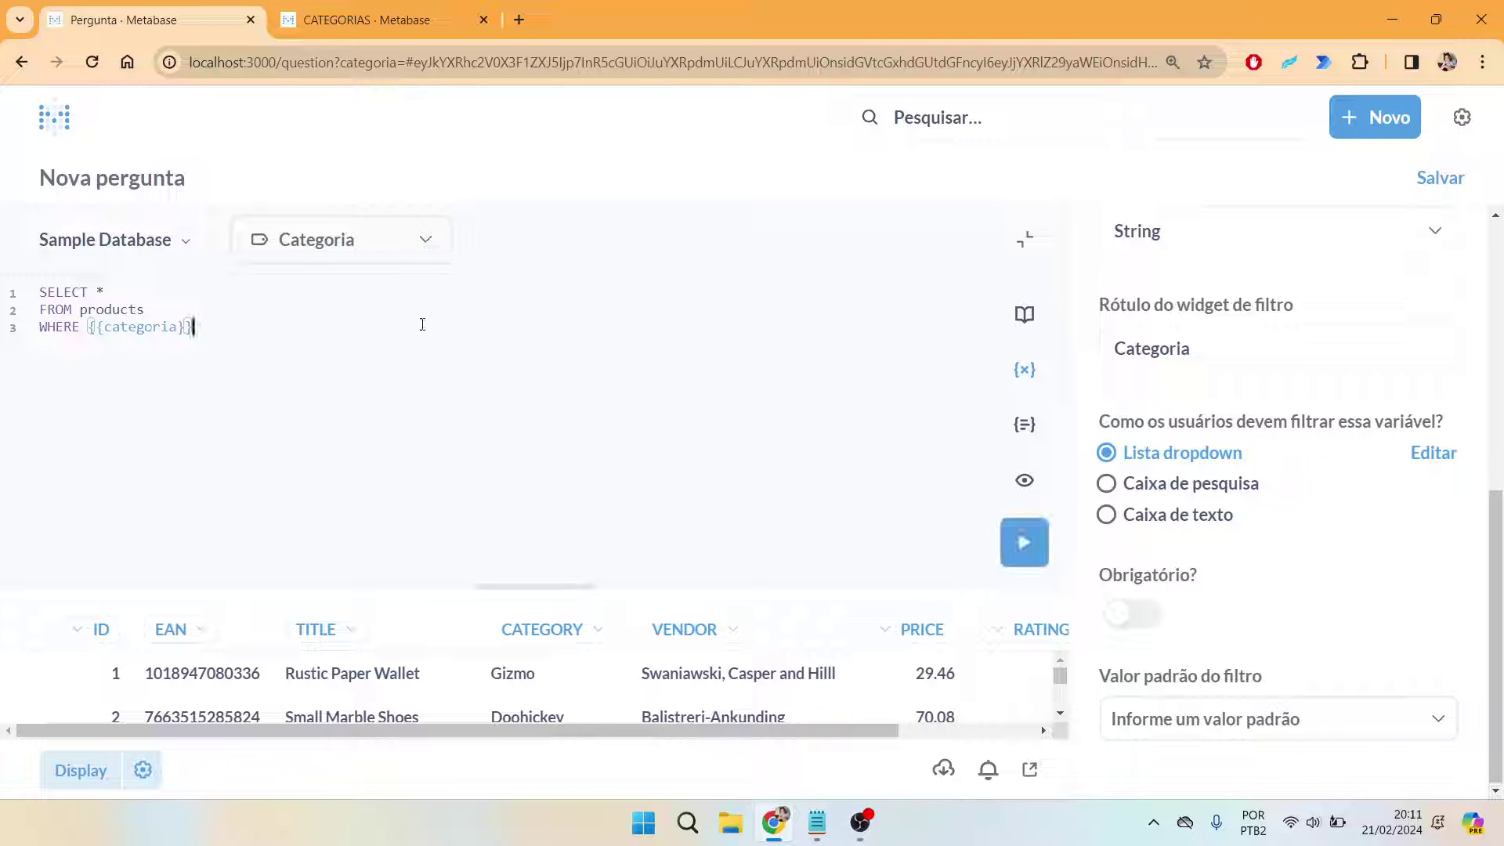
Step: Review the categoria variable's field mapping and the available filter types, keeping String
scroll(1277, 474, up, 5)
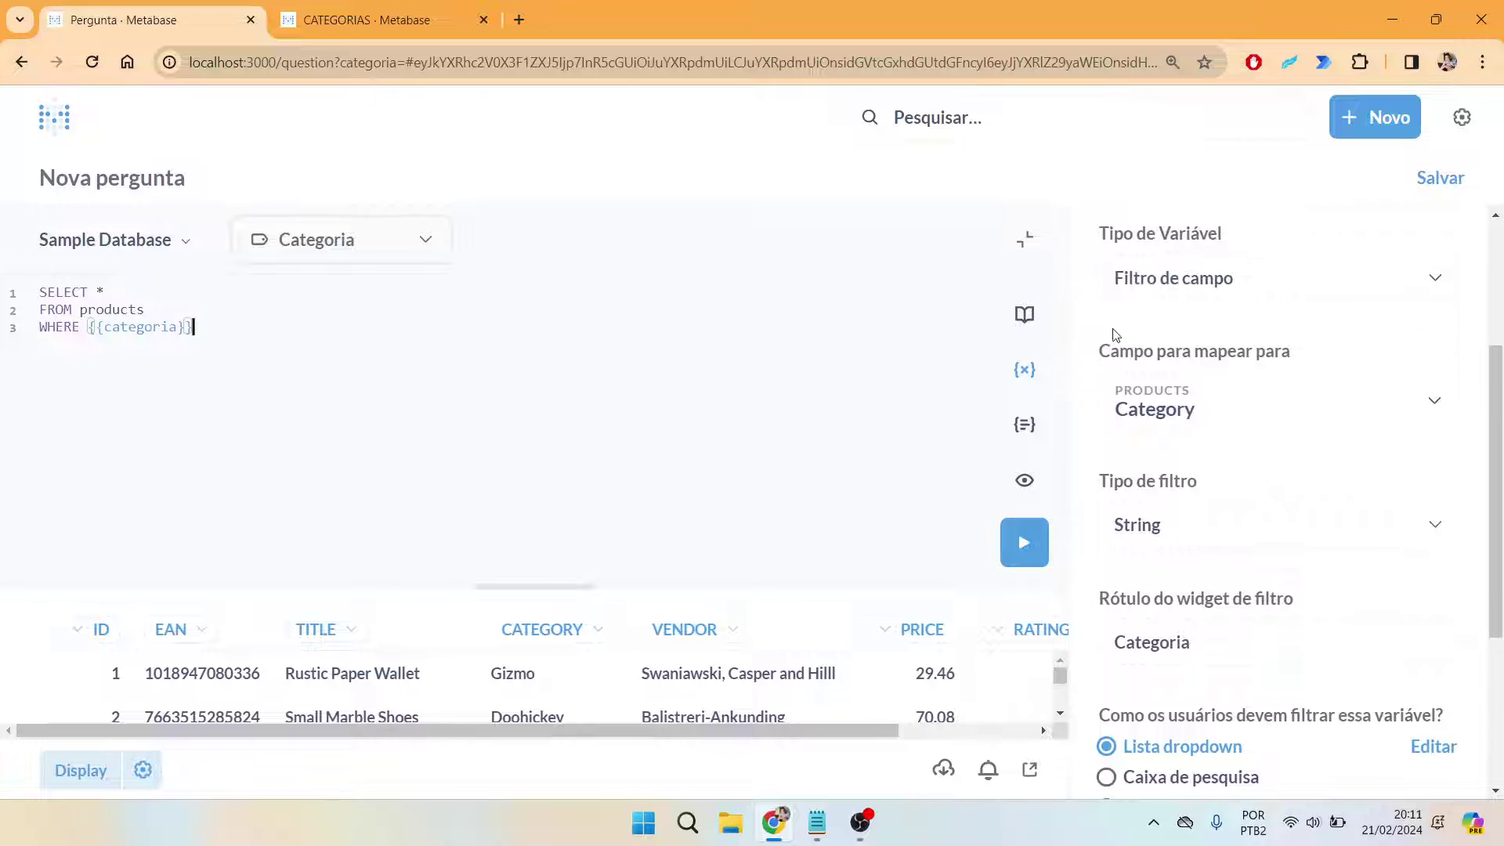
scroll(1323, 389, down, 3)
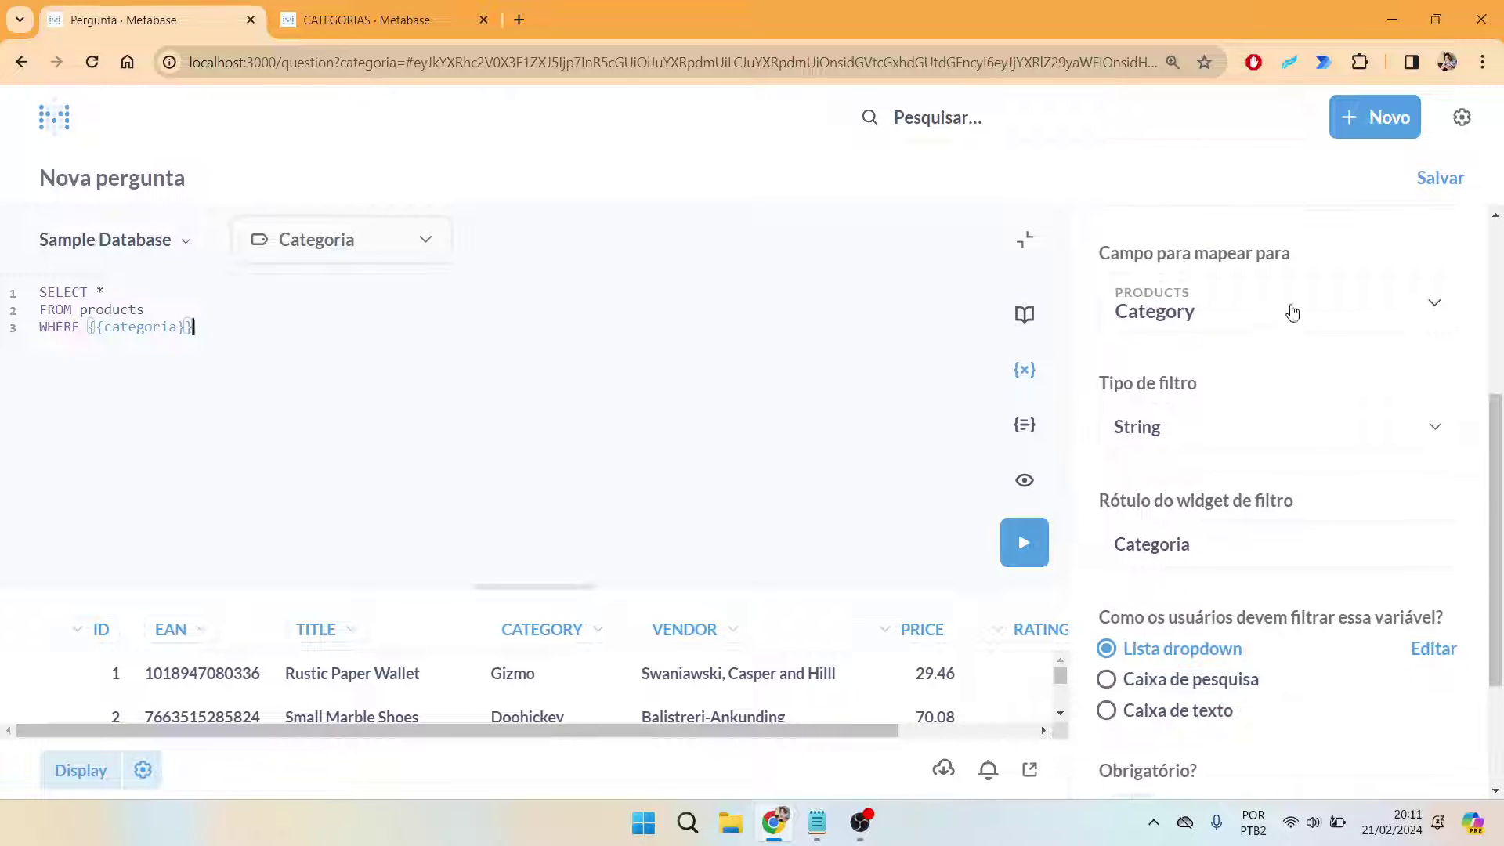
scroll(1220, 349, up, 1)
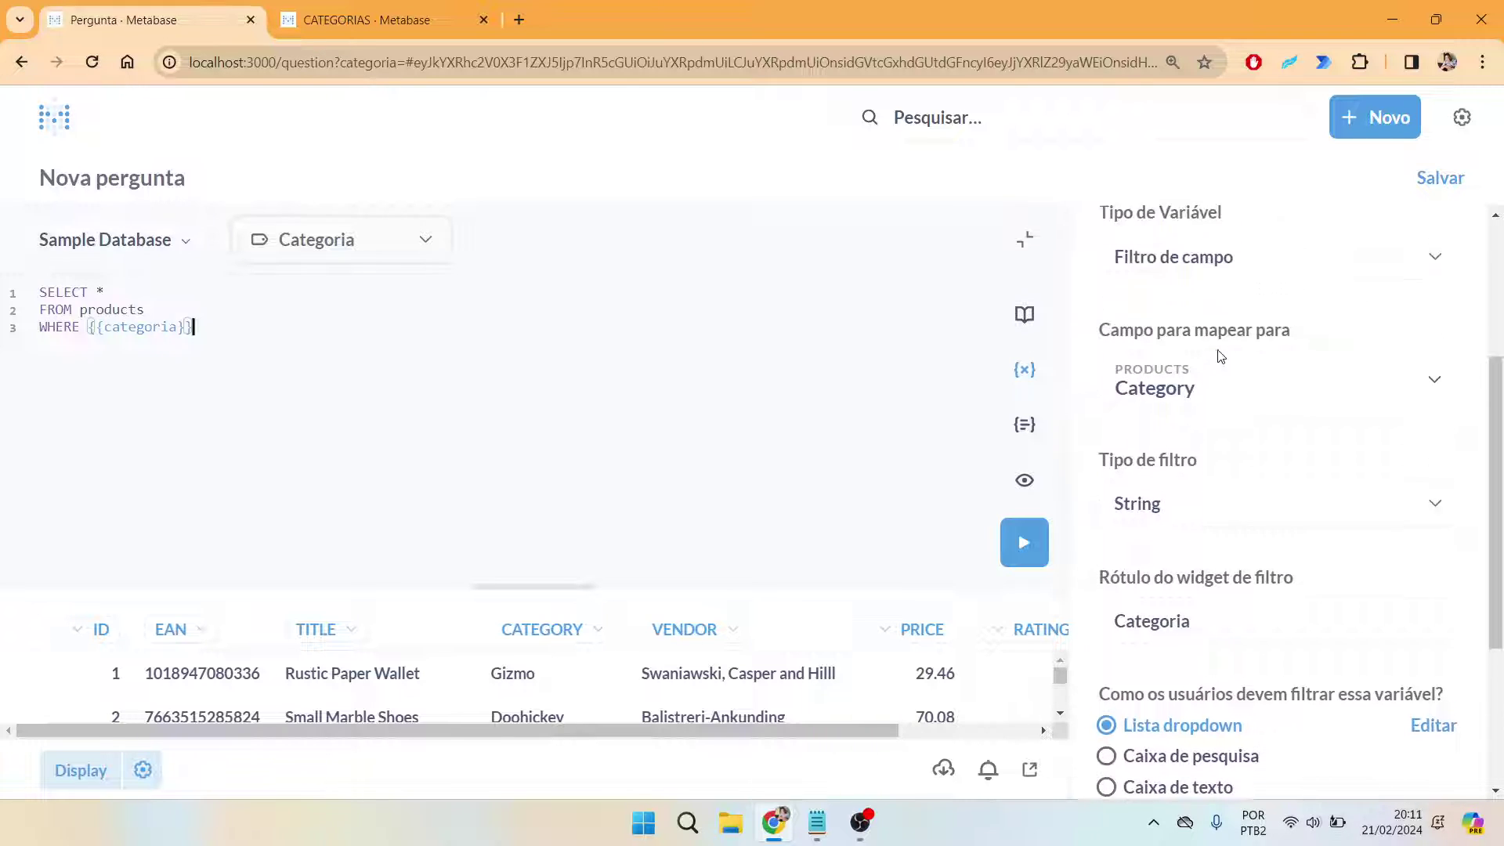
scroll(1187, 407, down, 1)
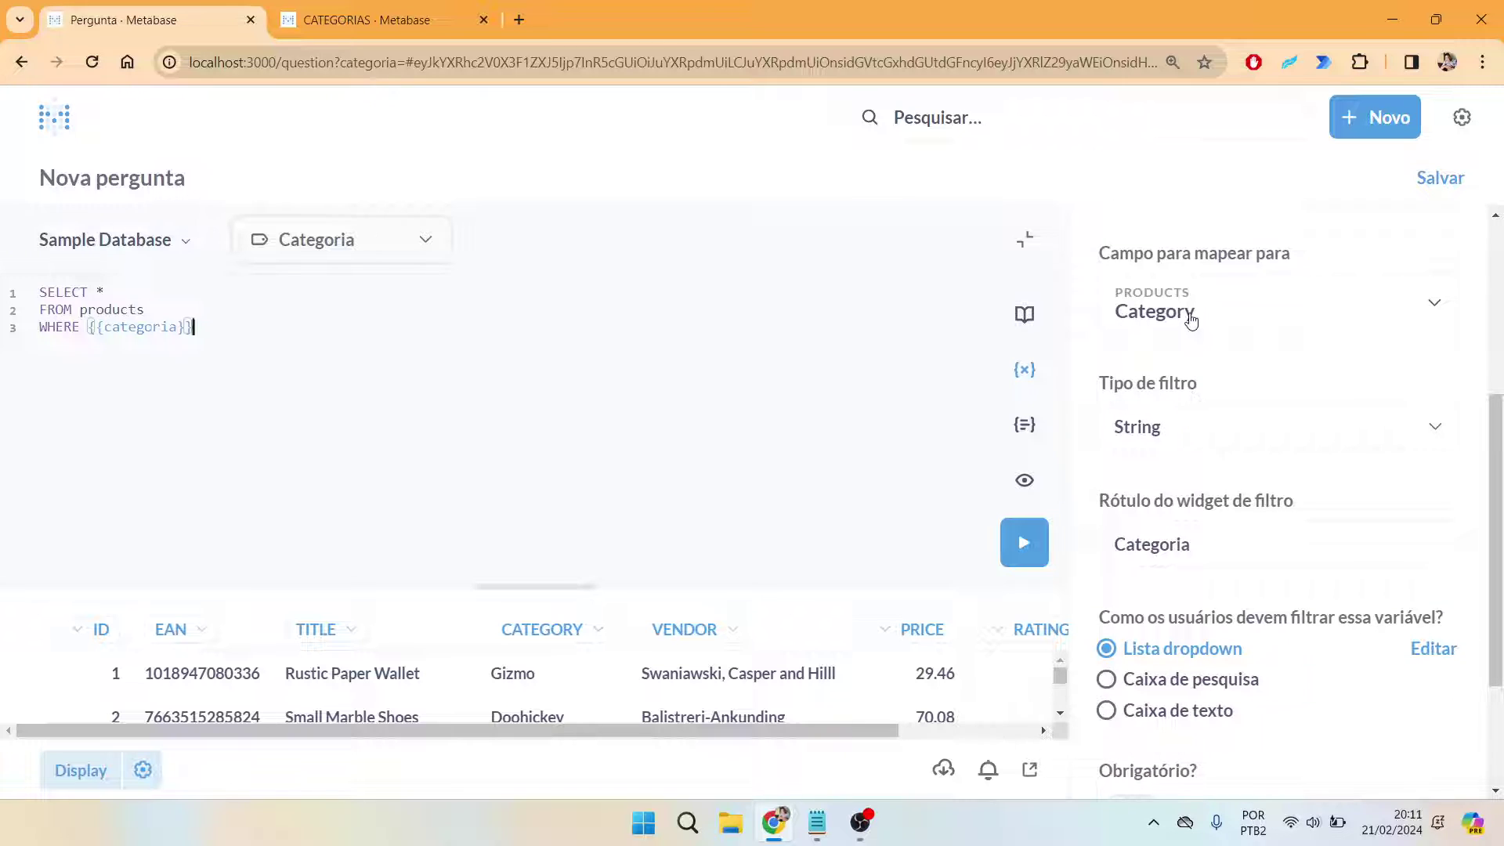
scroll(1191, 321, down, 1)
click(1262, 325)
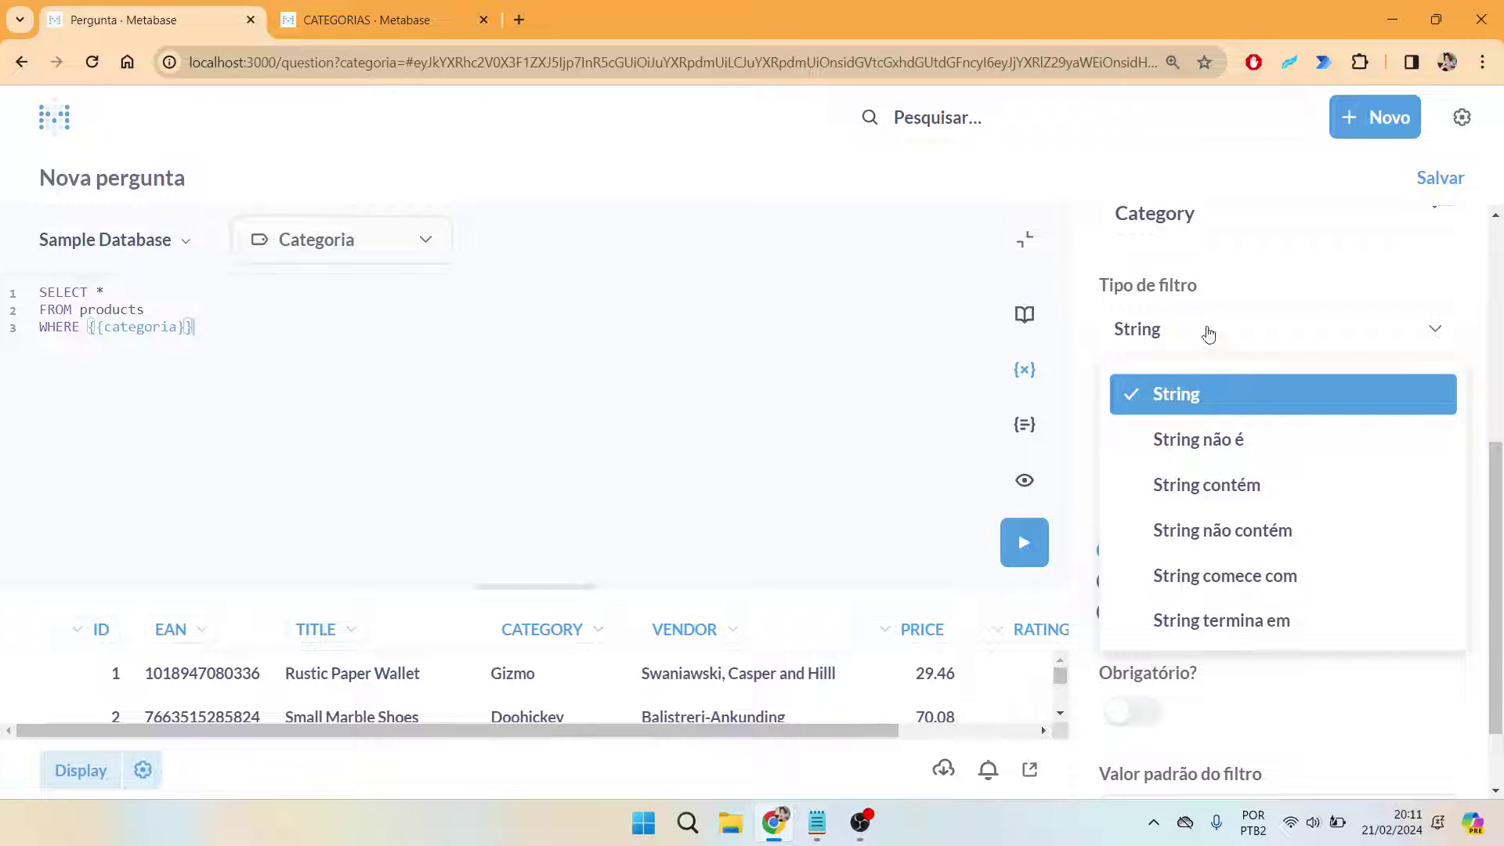
click(1244, 405)
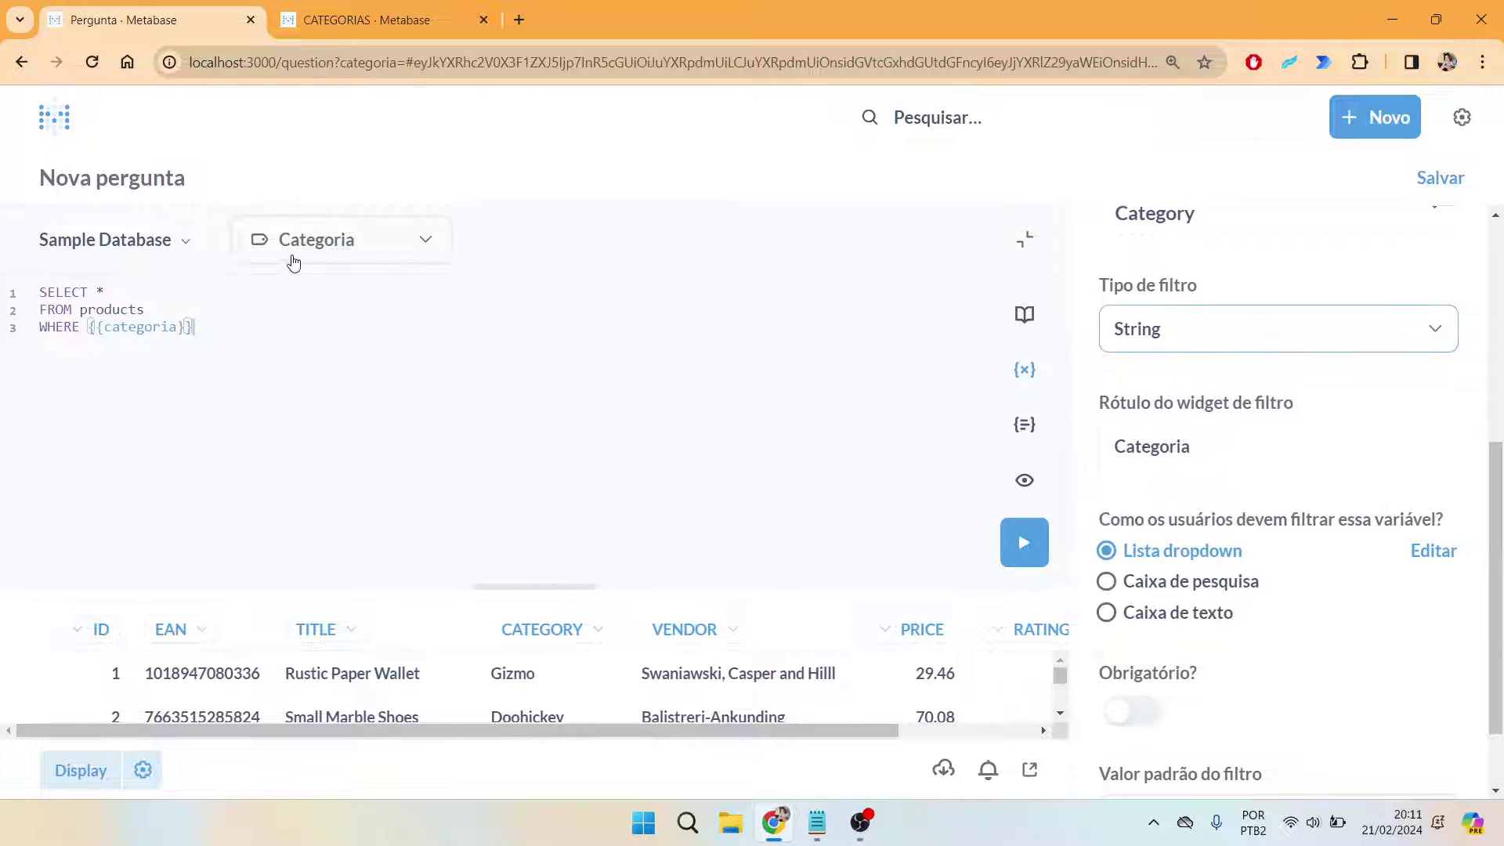
Step: Try the filter type "String contém" and open the Categoria filter's text entry
click(294, 262)
click(1136, 326)
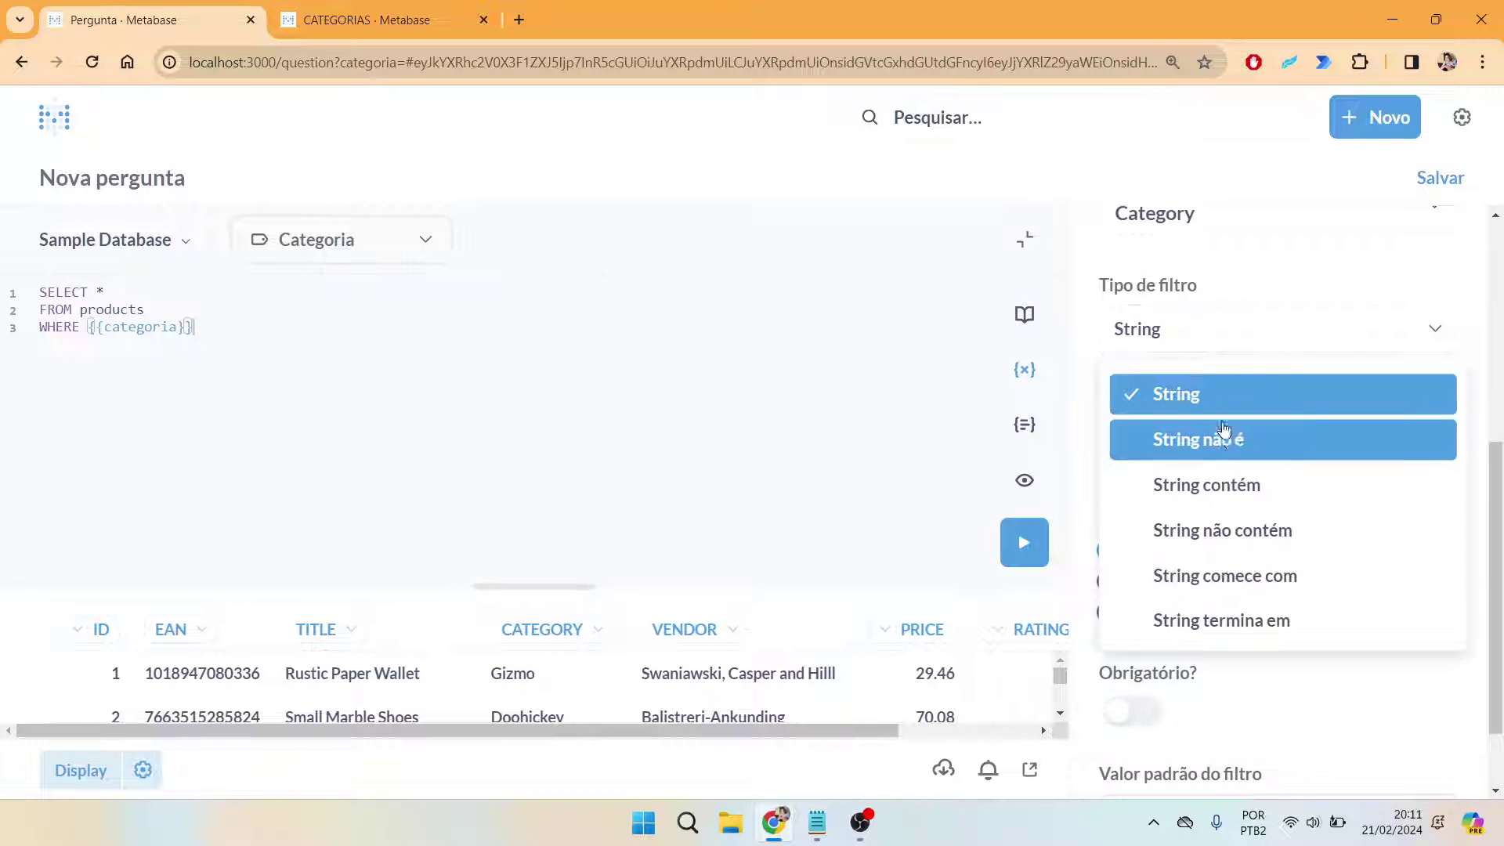
click(1251, 489)
click(349, 252)
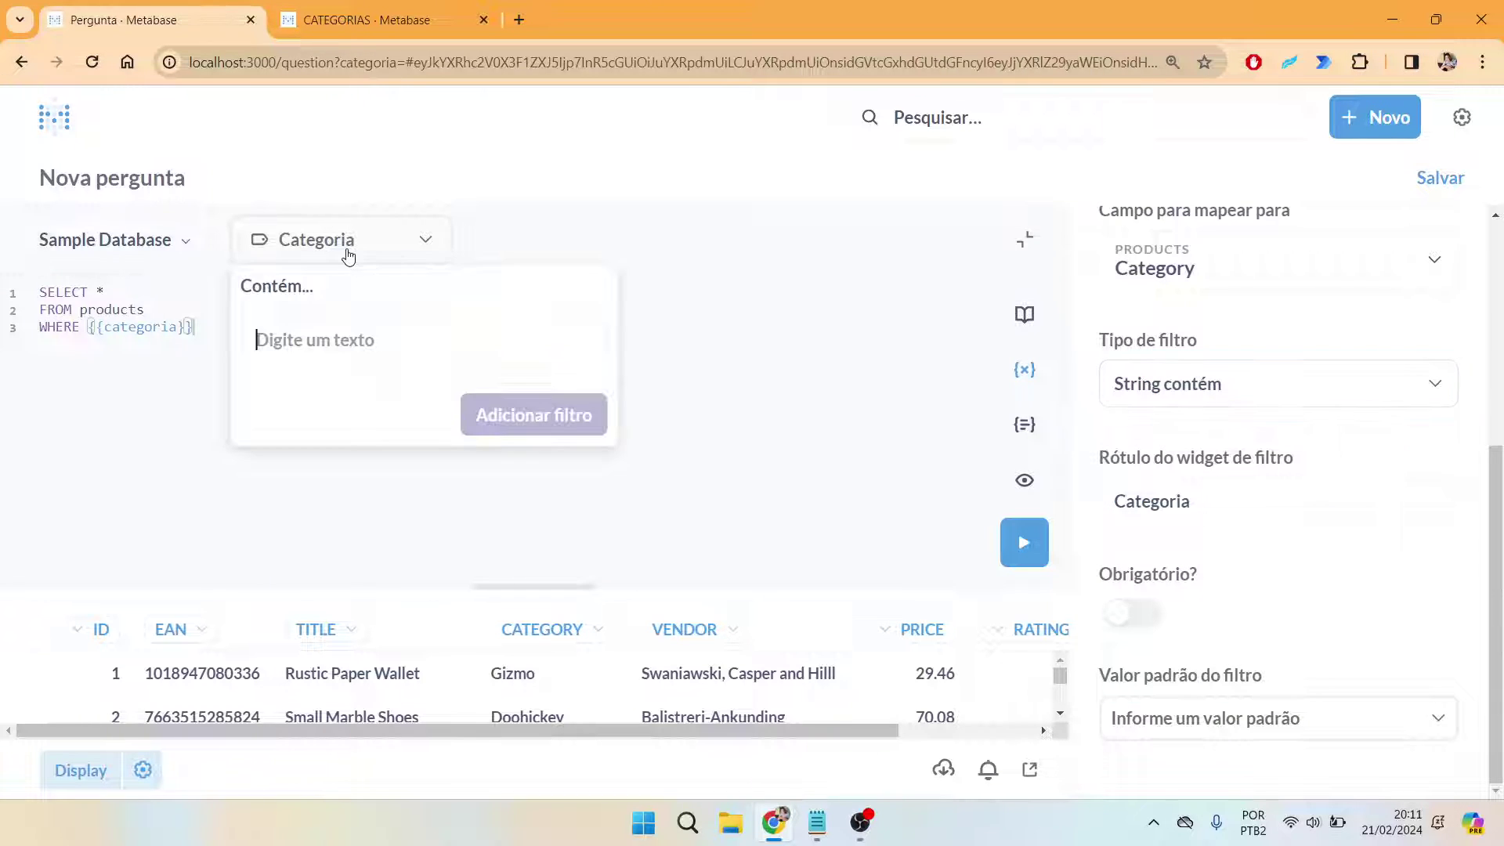
Step: Keep the filter type at "String contém", try the text "Dooh" in the Categoria filter, clear it and close the filter
click(1278, 383)
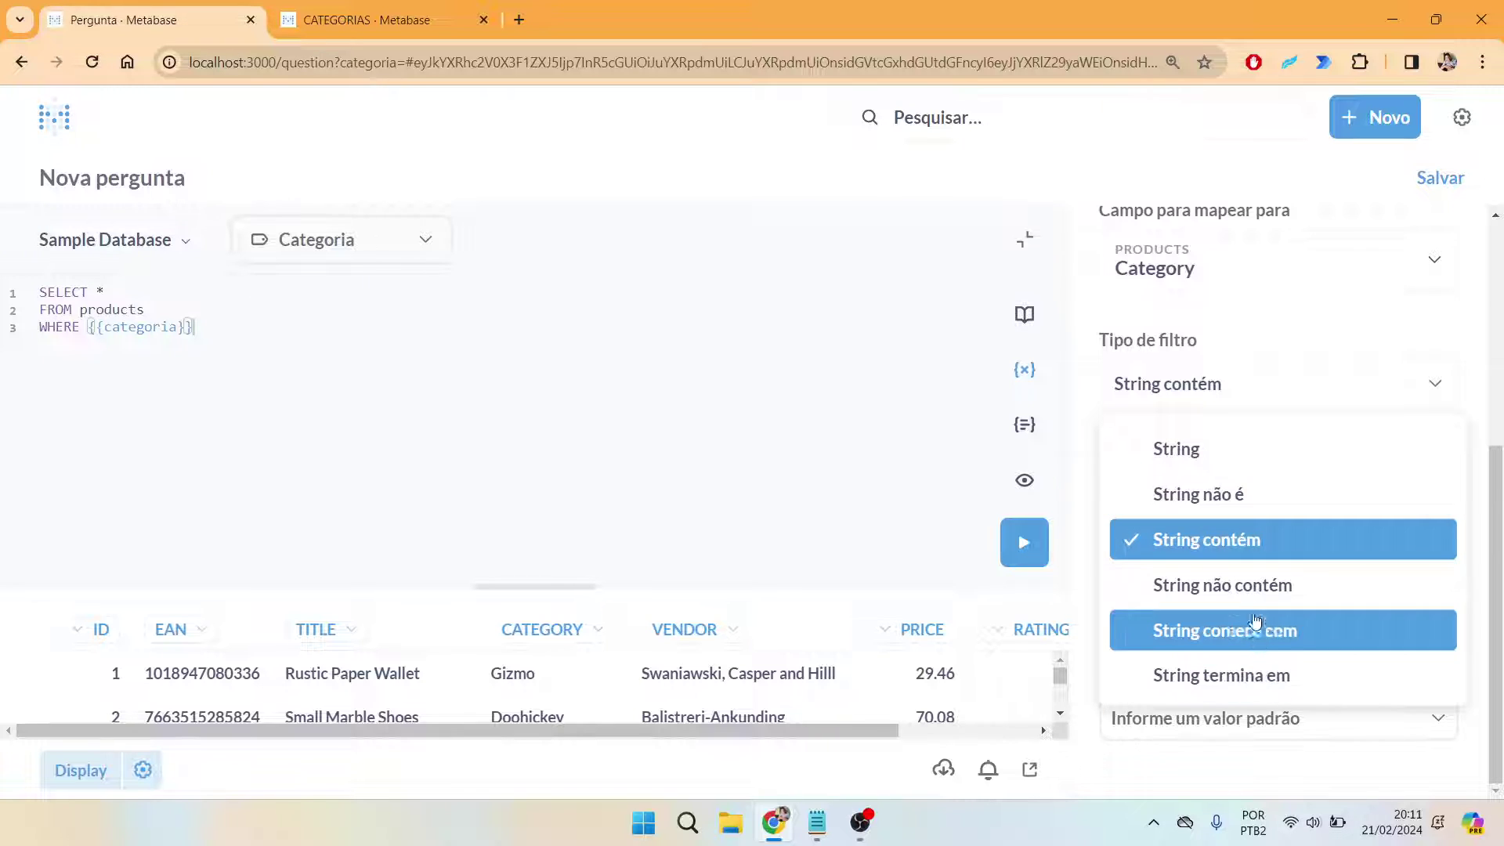
click(1209, 539)
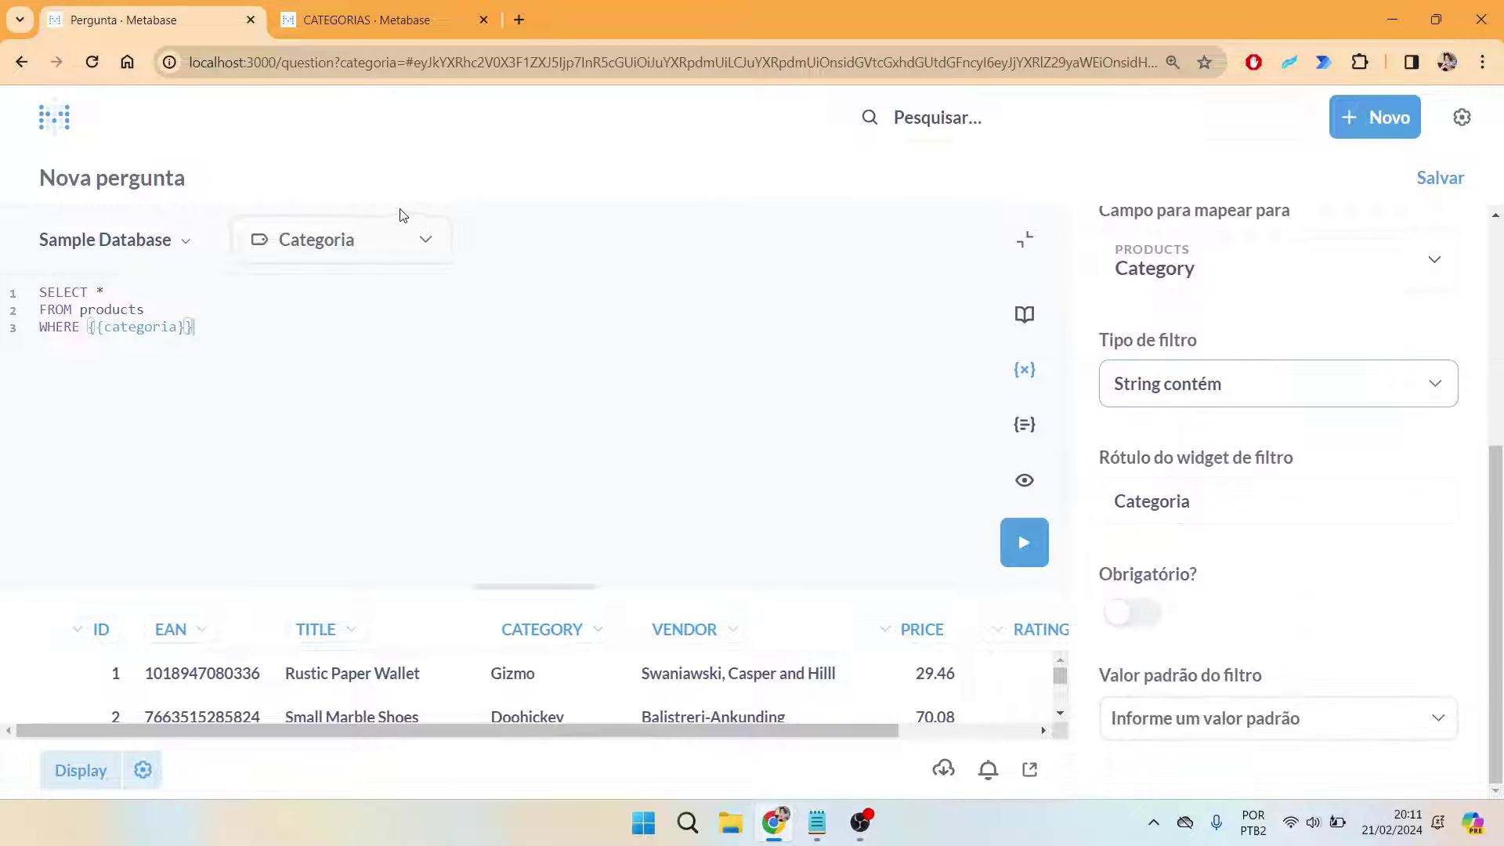
click(368, 245)
text(D)
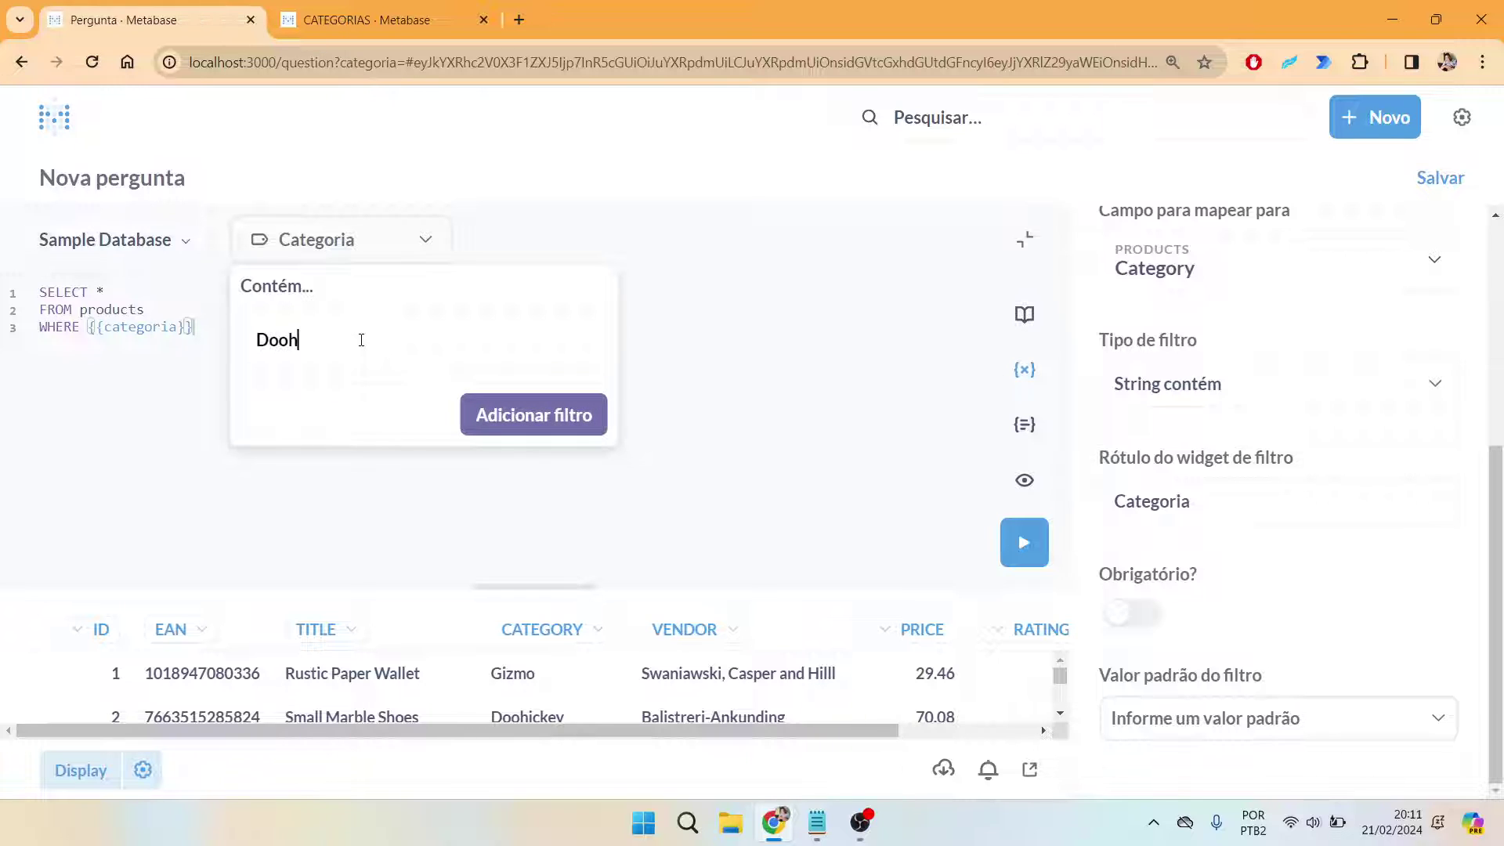
key(BackSpace)
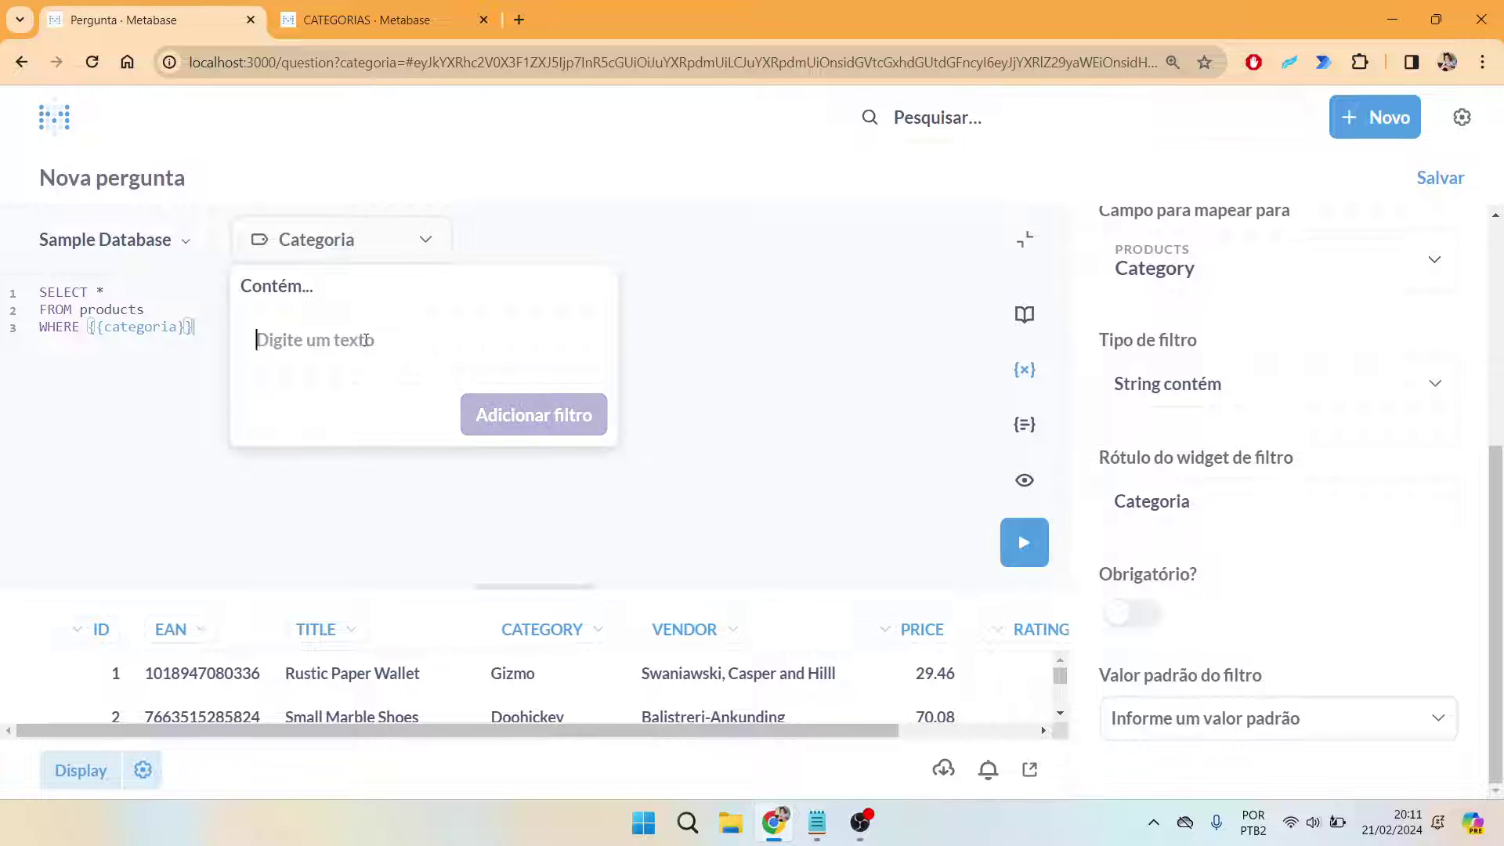
click(650, 360)
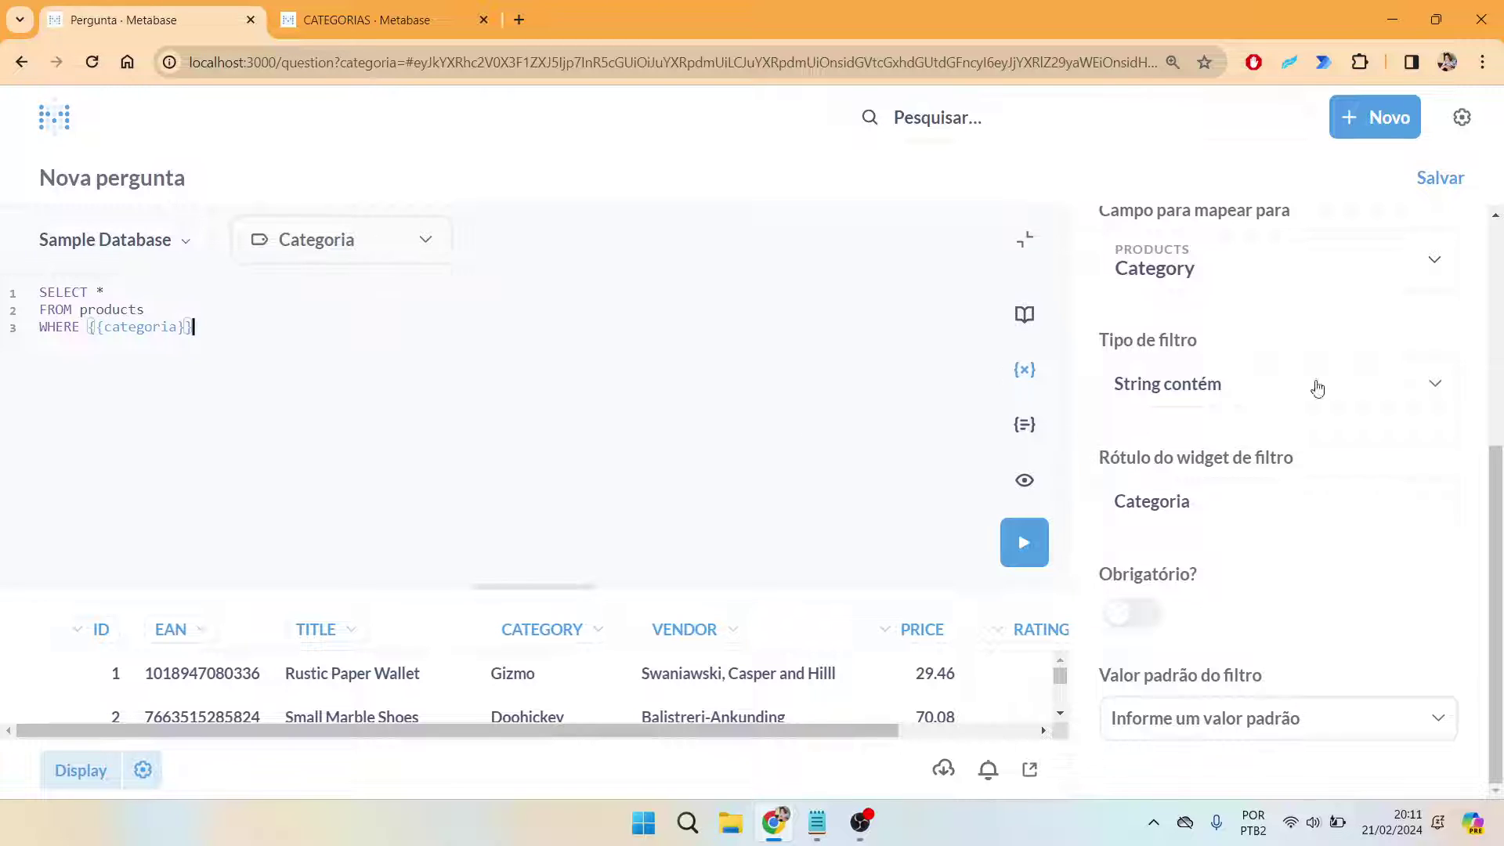
Step: Set the categoria variable's filter type back to String
scroll(1231, 605, up, 5)
scroll(1295, 451, down, 4)
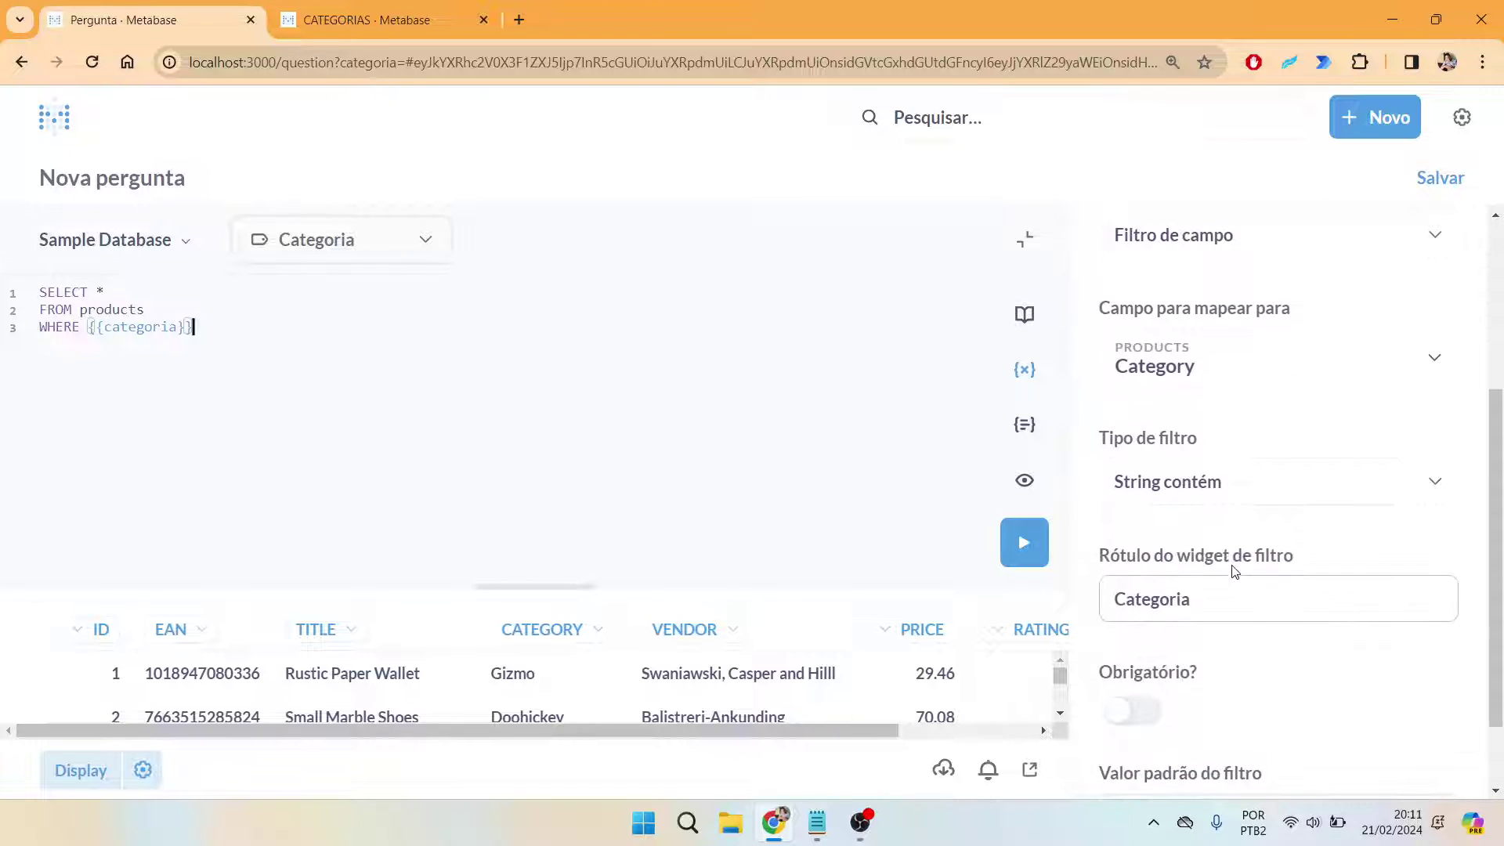
click(1222, 481)
click(1215, 544)
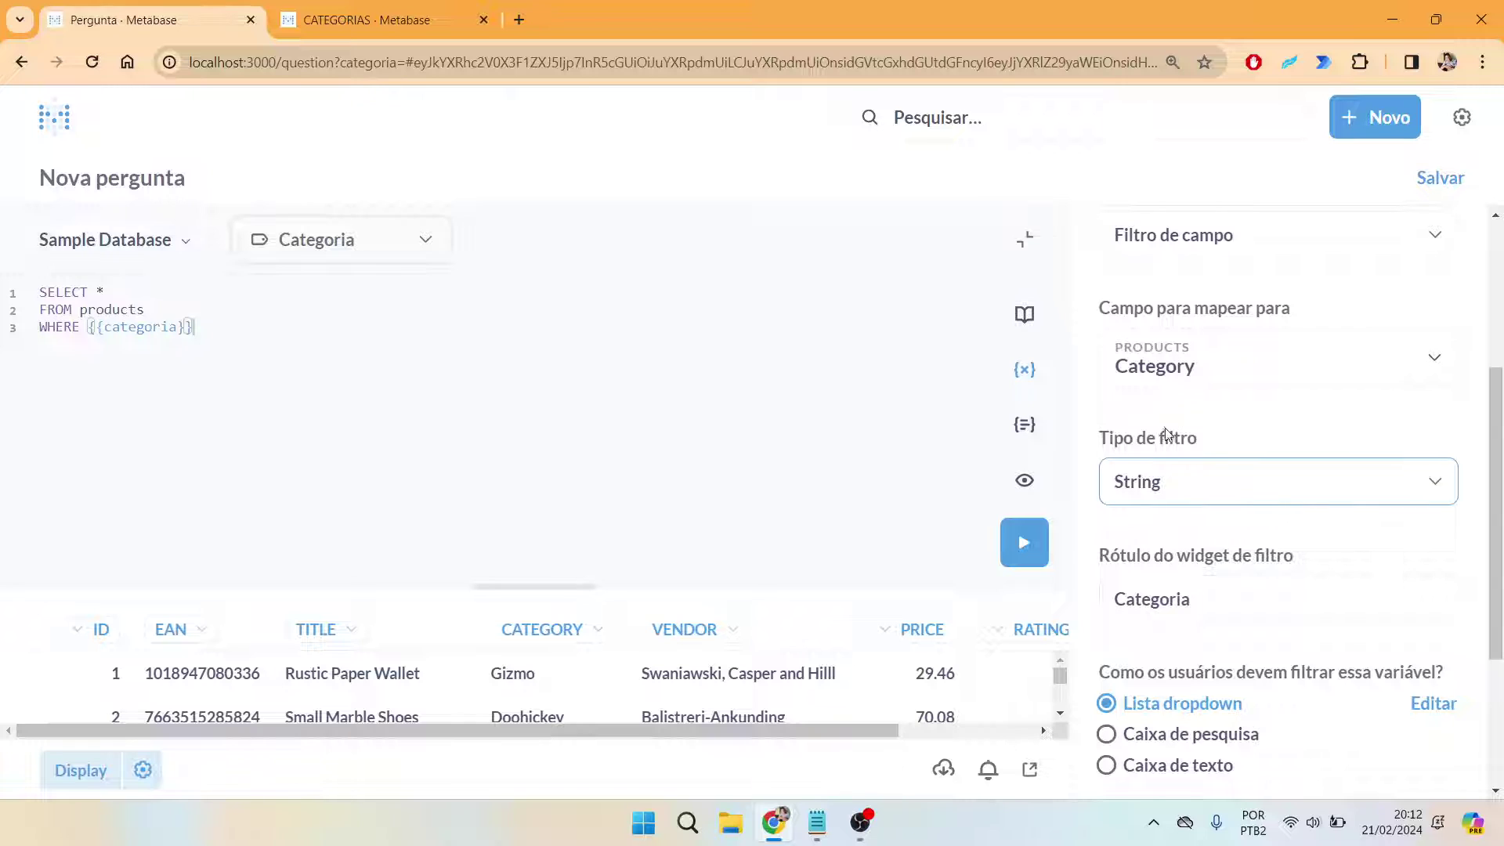
Step: Save the question as "Categoria filtrável" in the Nossas análises collection
scroll(1250, 470, down, 3)
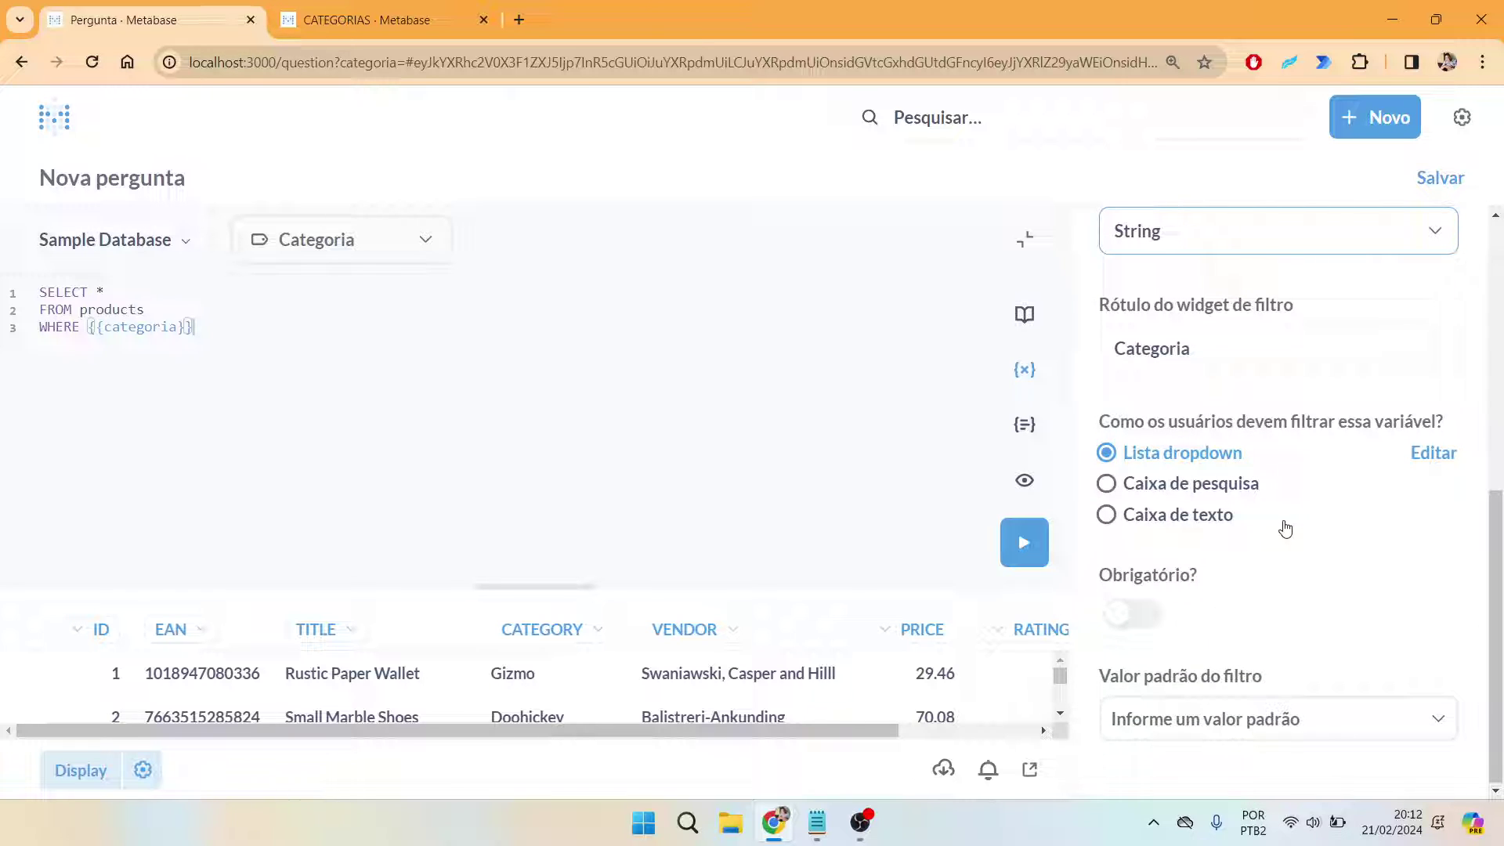
scroll(1286, 529, up, 7)
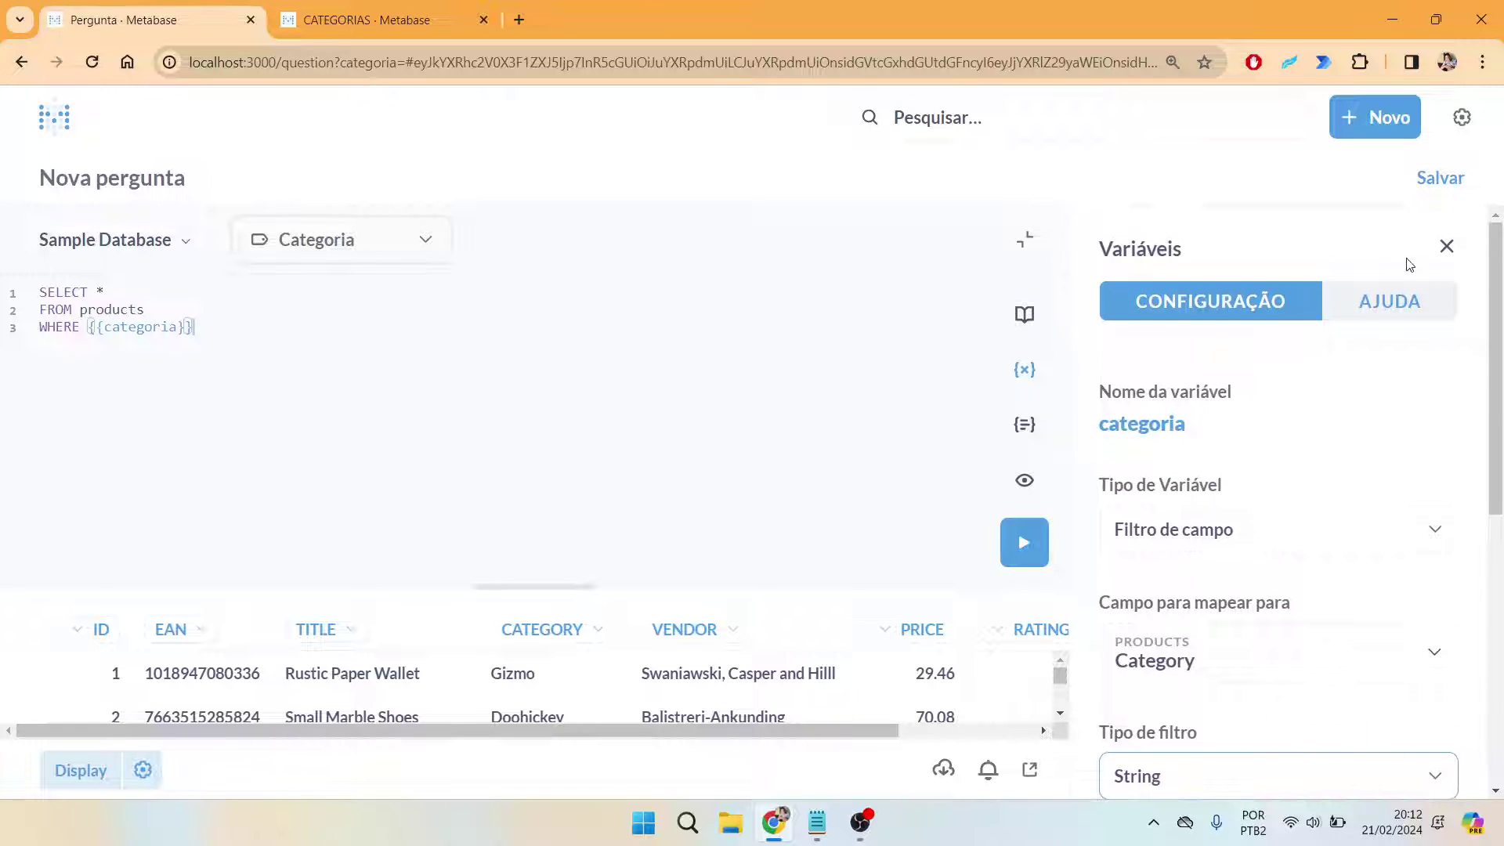
click(1441, 178)
click(519, 312)
text(C)
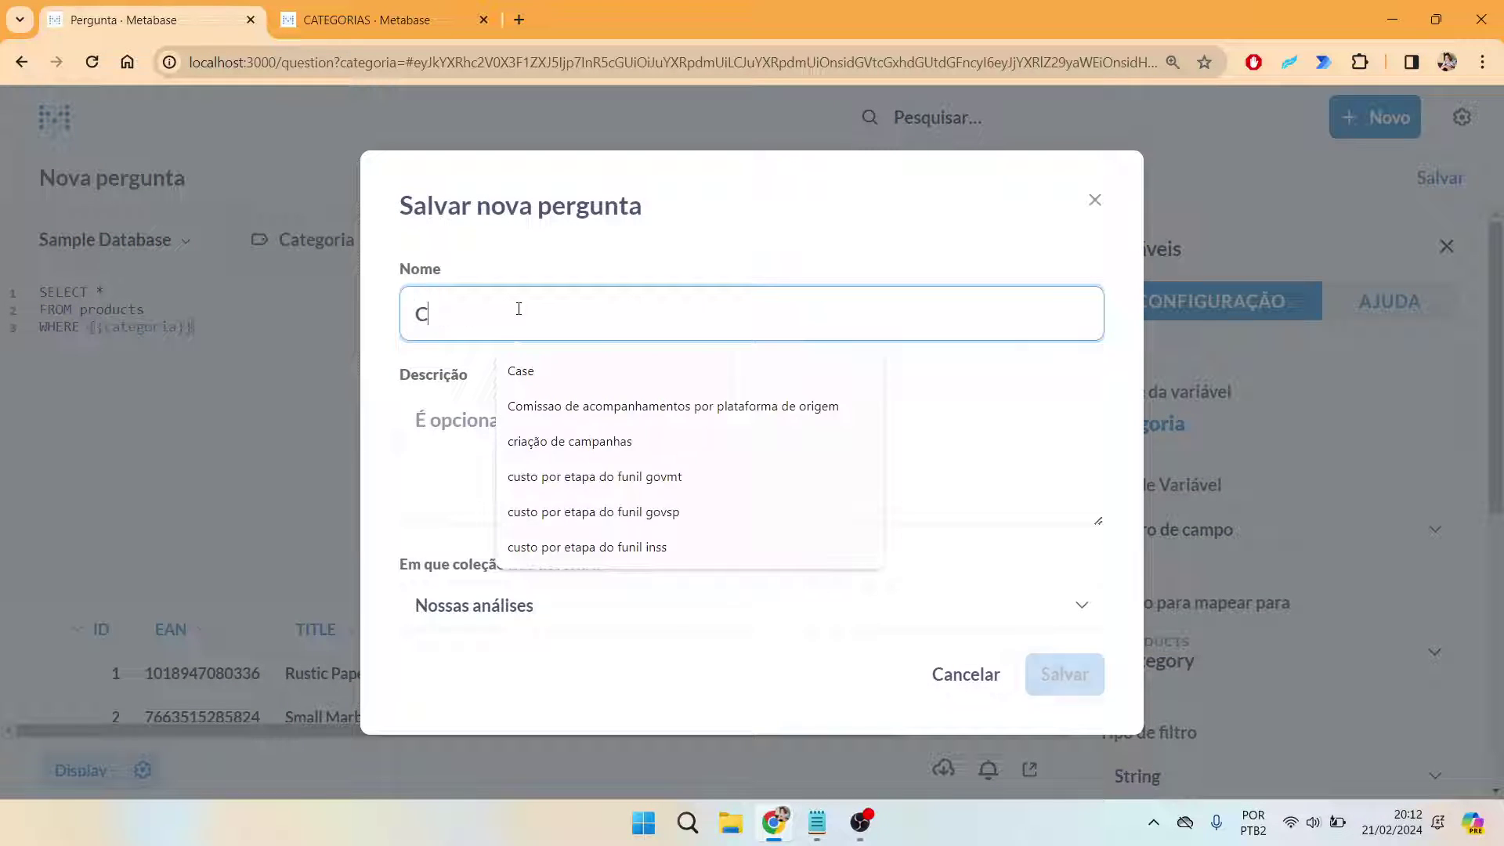
text(ategora fi)
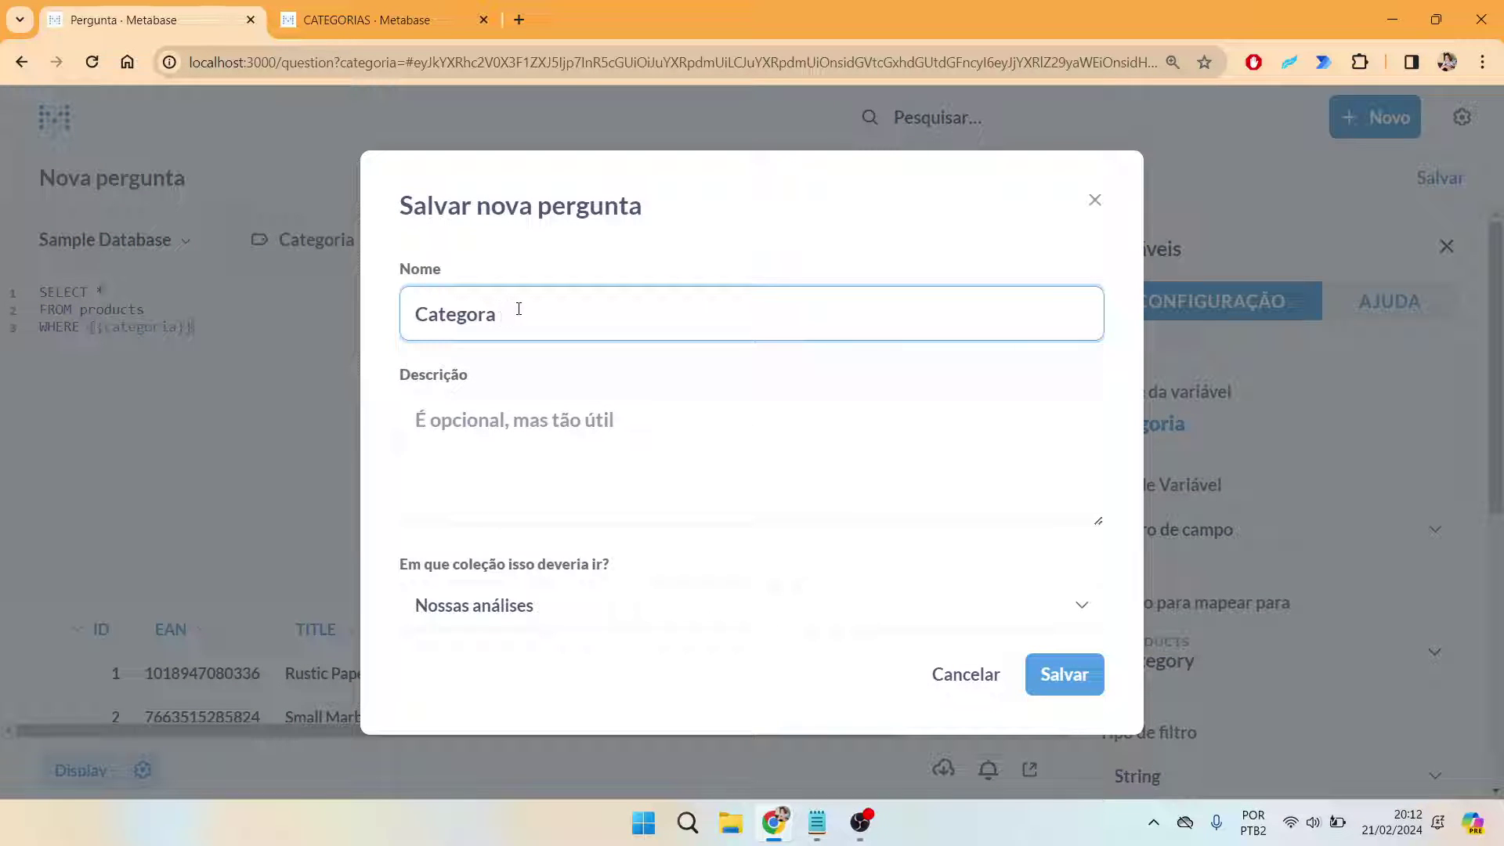
key(BackSpace)
text(ia fi)
text(ltrávei)
key(Return)
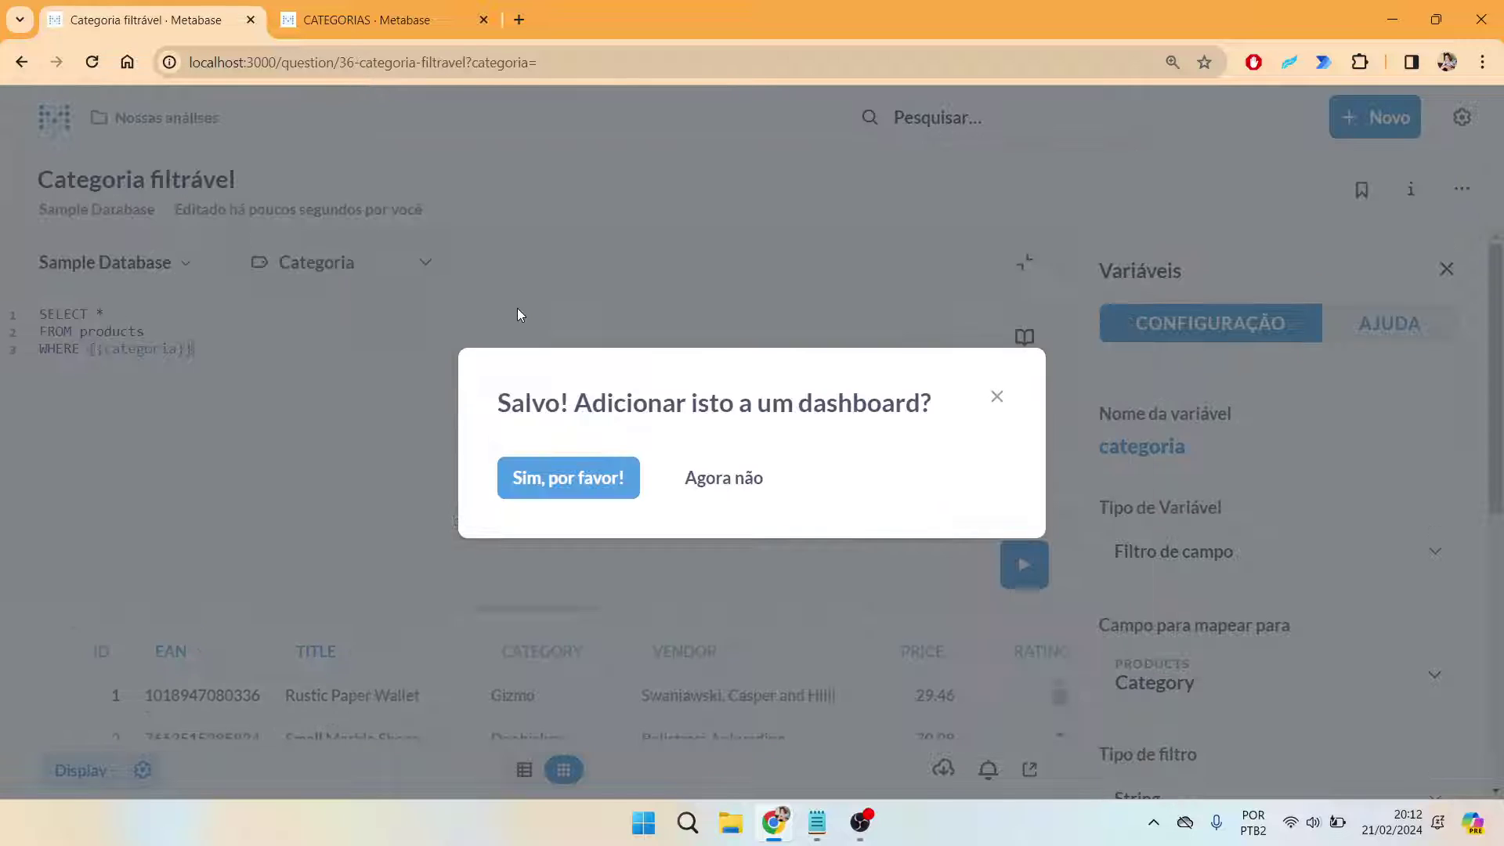
Step: Add the question to the Video Lista Dropdown dashboard as a nearly full-width card and save the dashboard
click(537, 487)
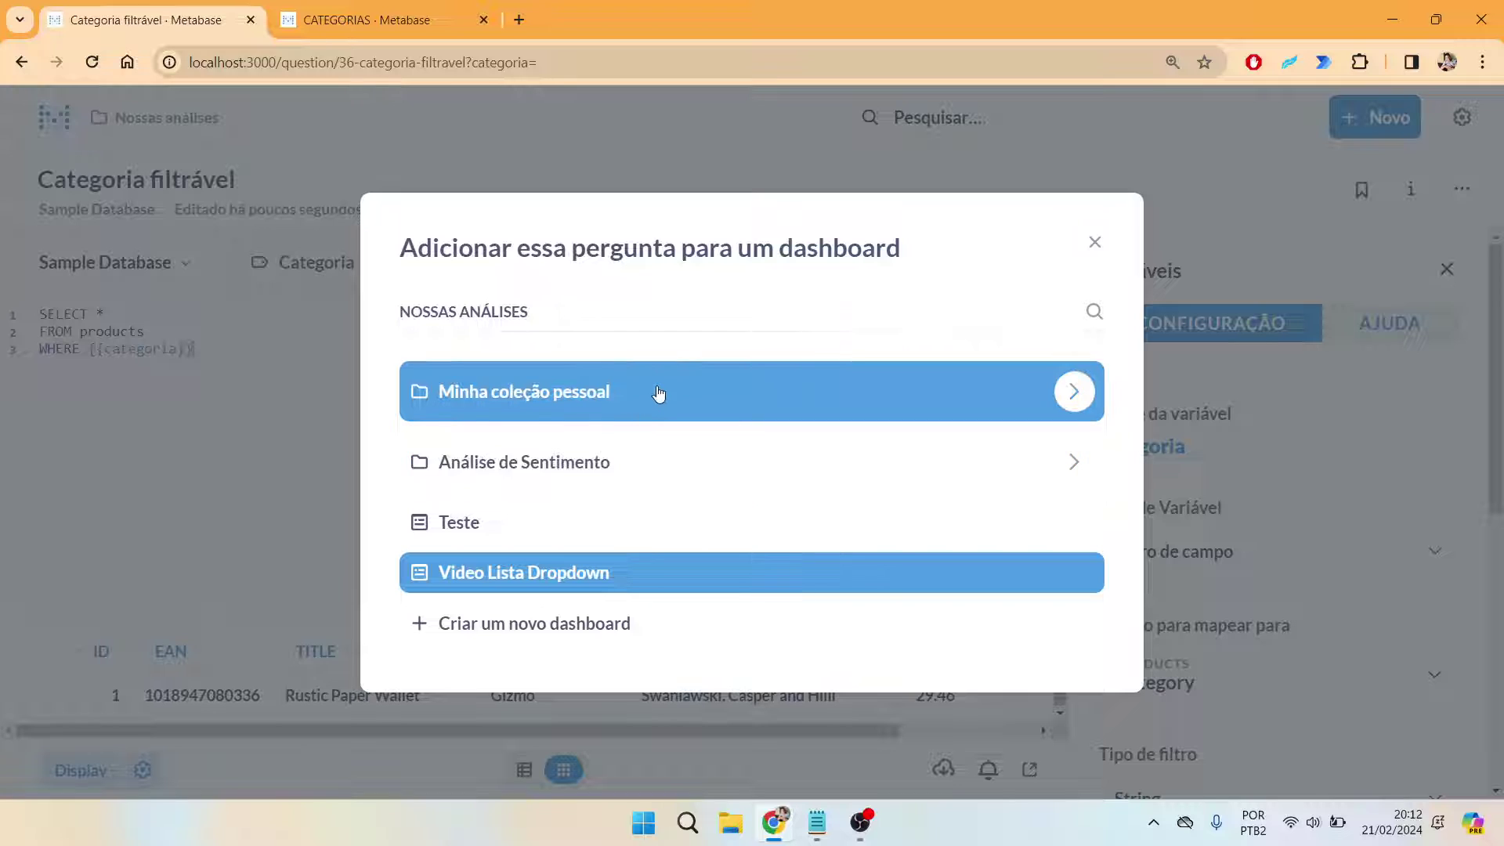
click(526, 586)
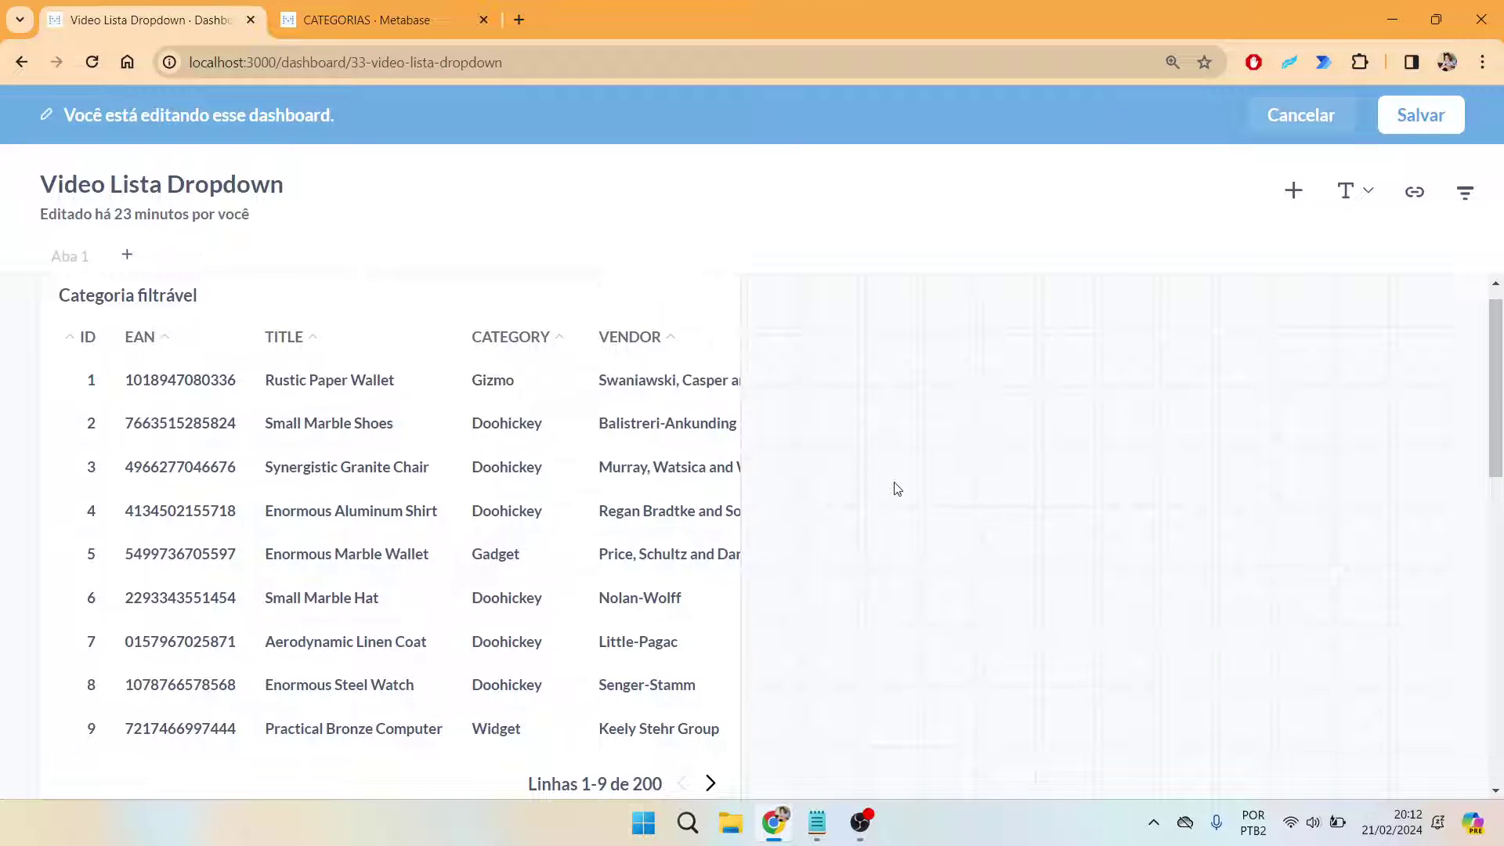
scroll(893, 487, down, 3)
drag(739, 529, 1151, 564)
scroll(975, 455, up, 5)
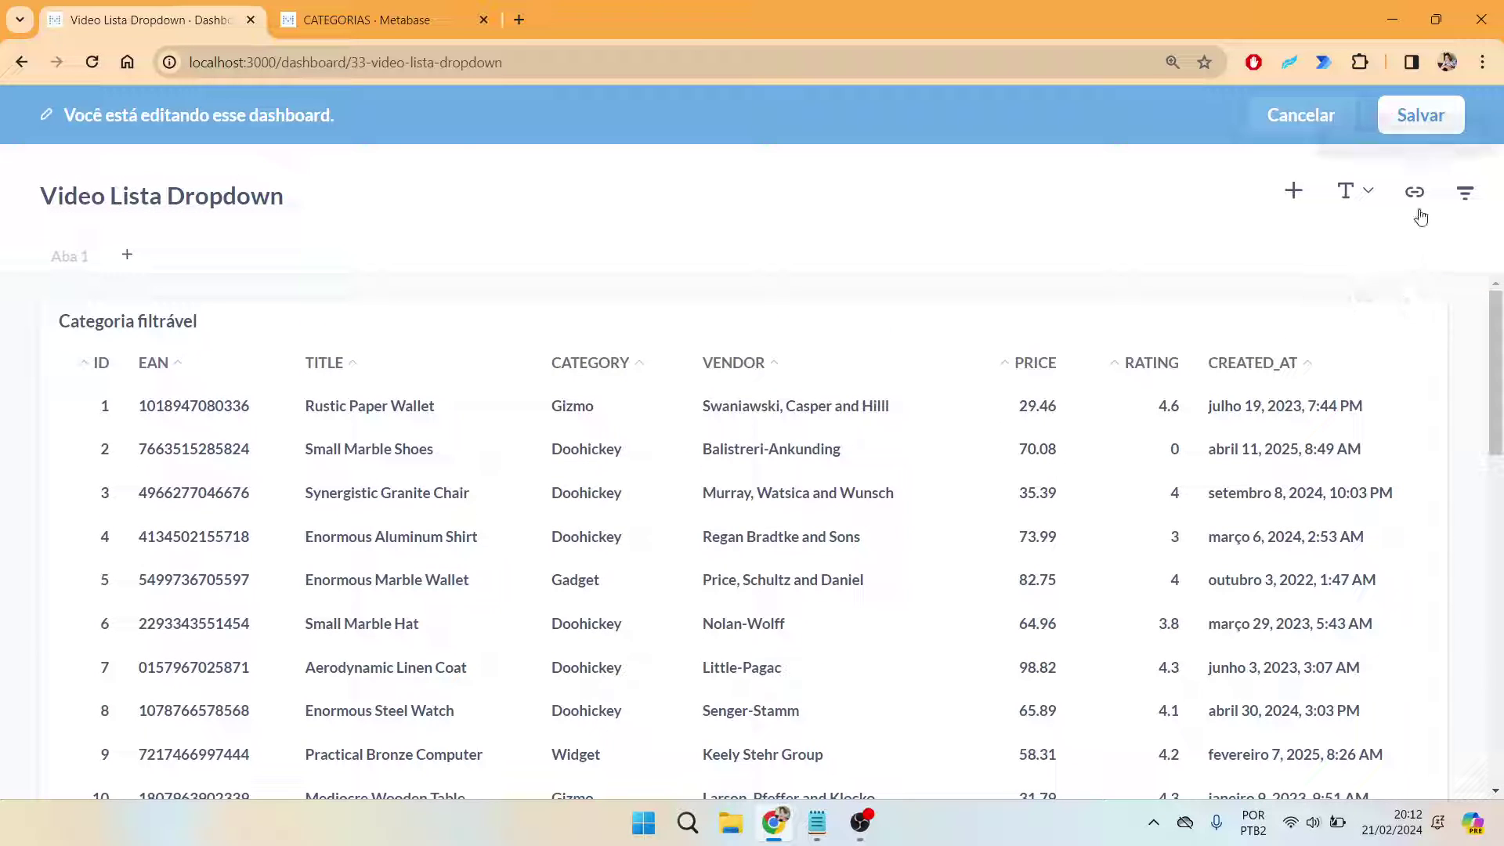
click(1420, 115)
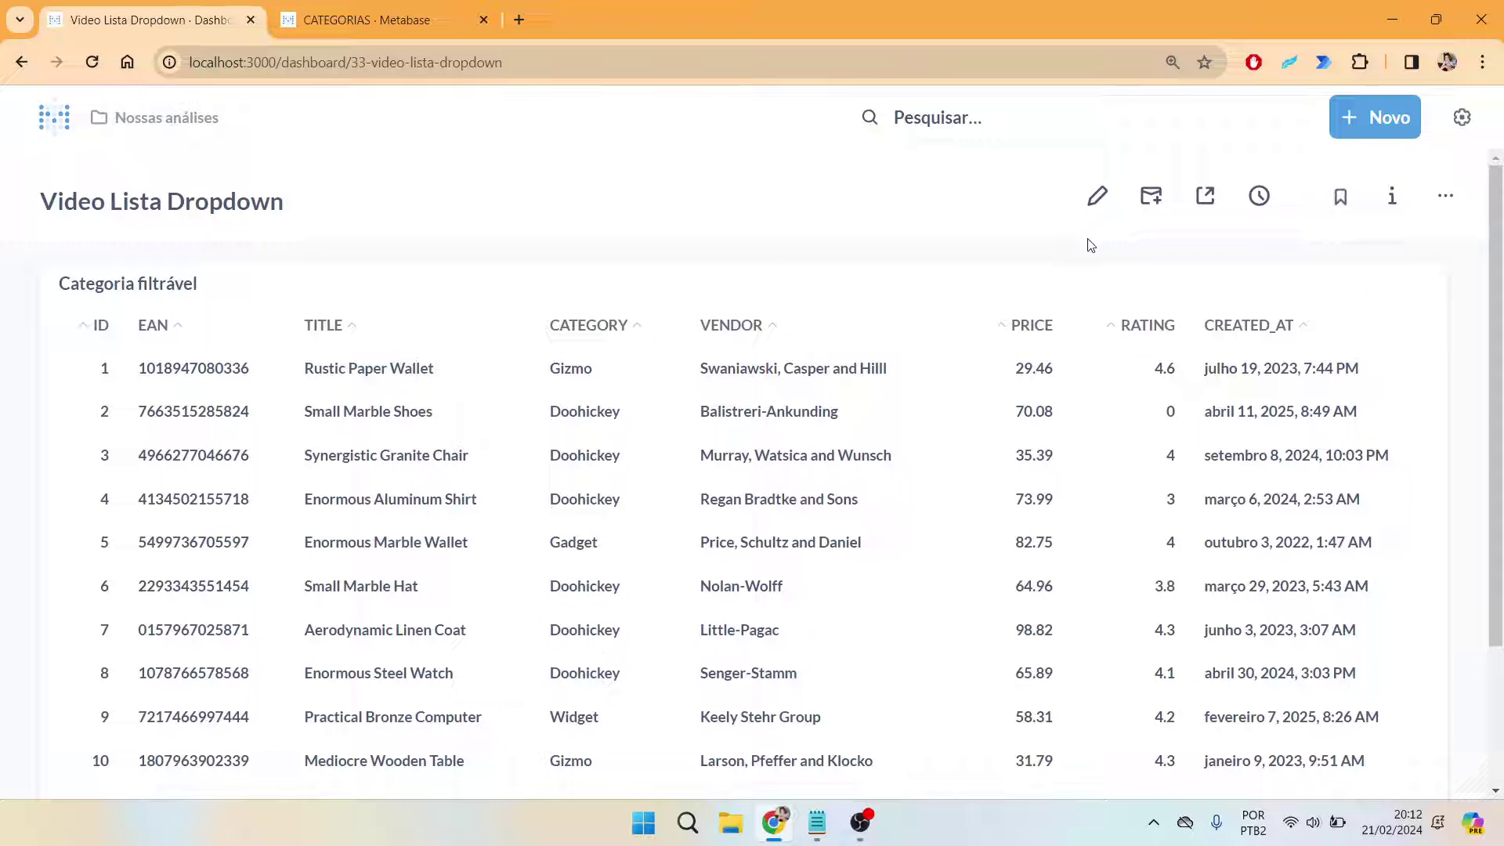
Step: Edit the dashboard and add a "Texto ou Categoria" filter of type "É"
click(1098, 196)
click(1467, 193)
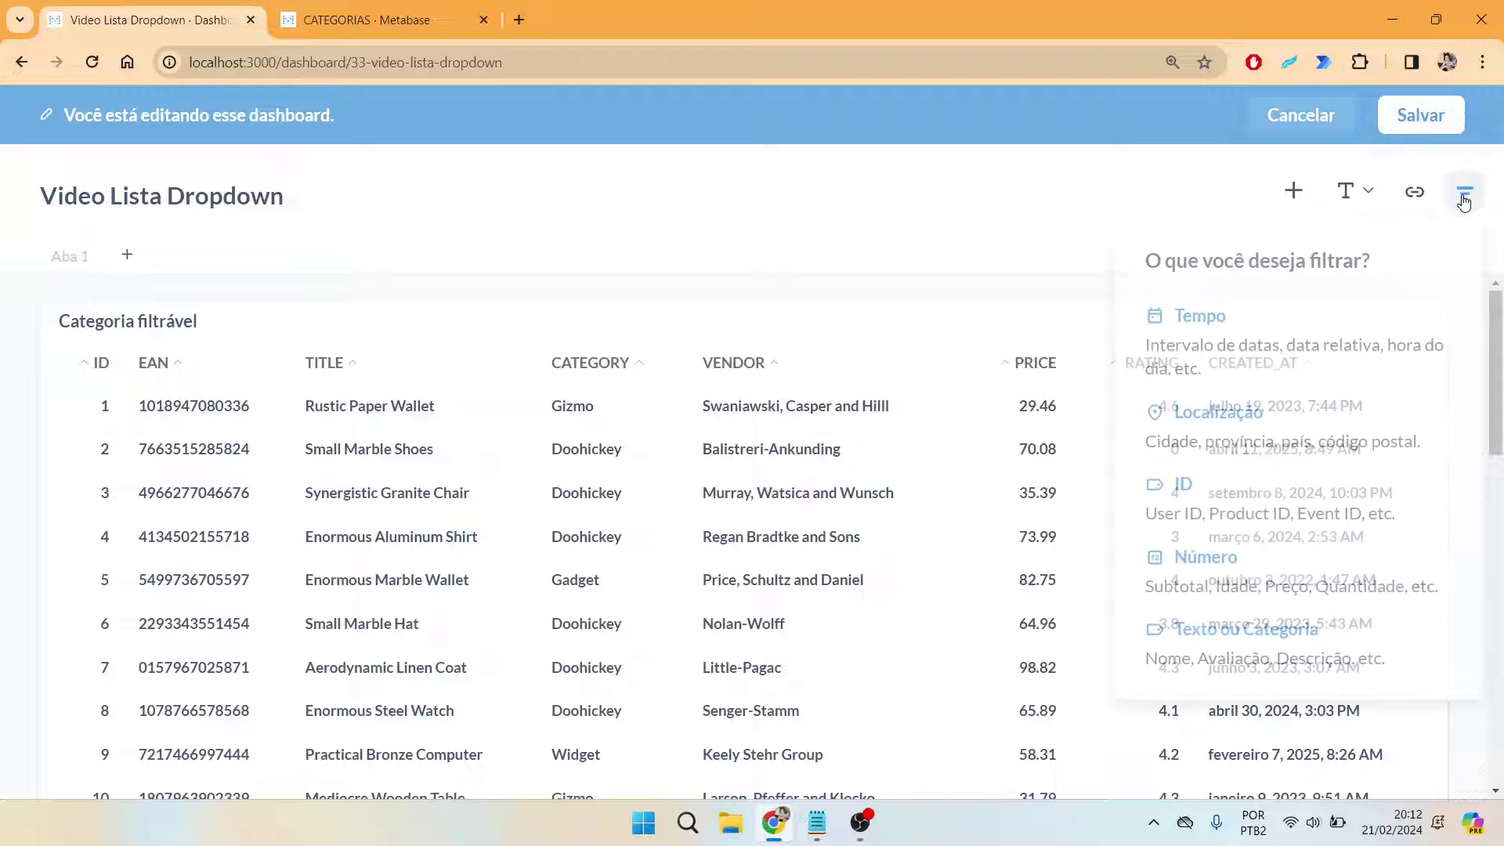
click(1288, 649)
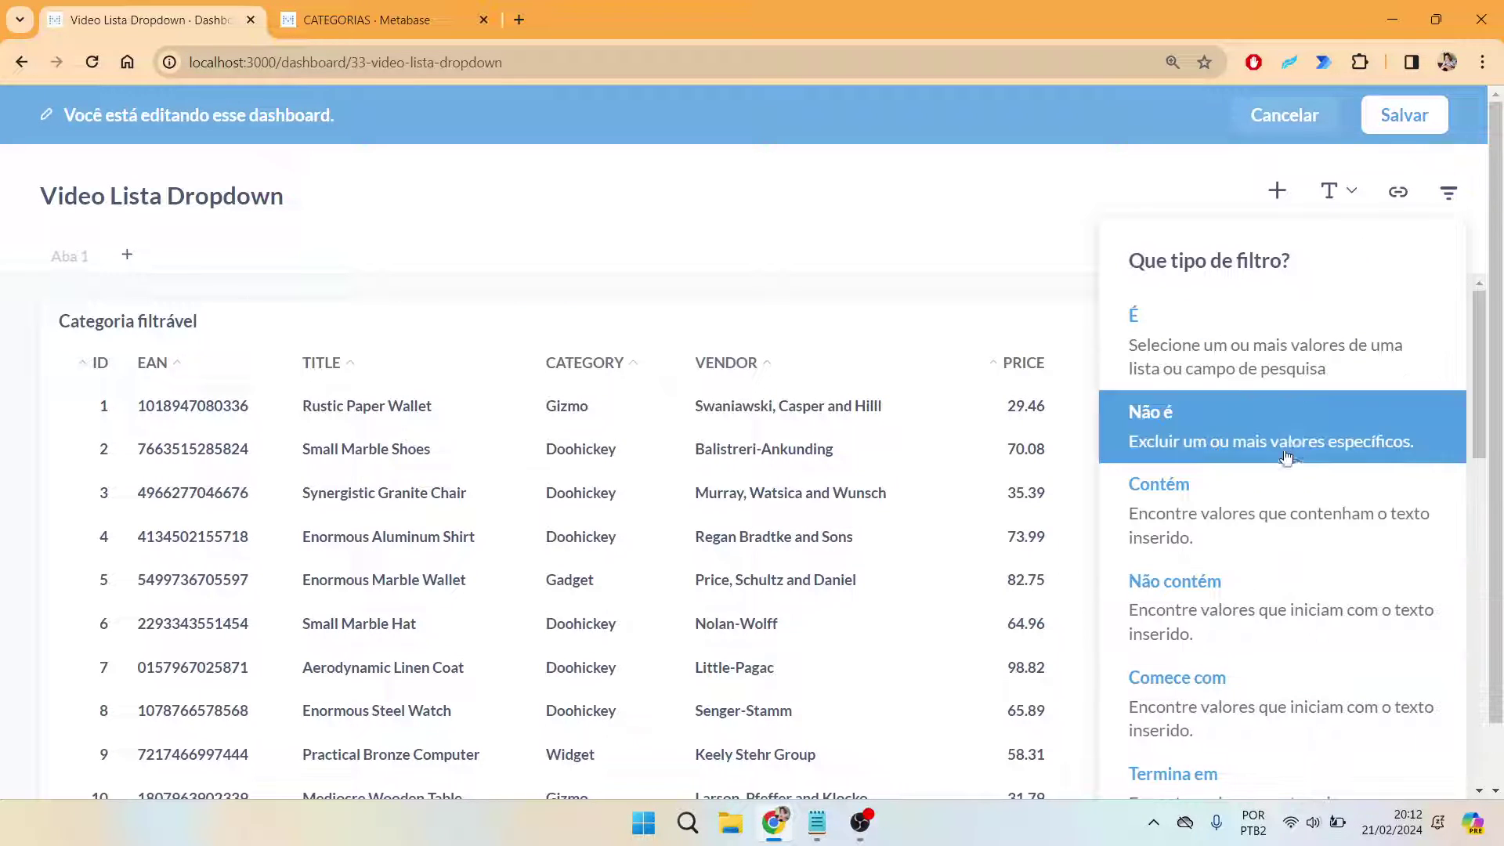
scroll(1282, 344, down, 1)
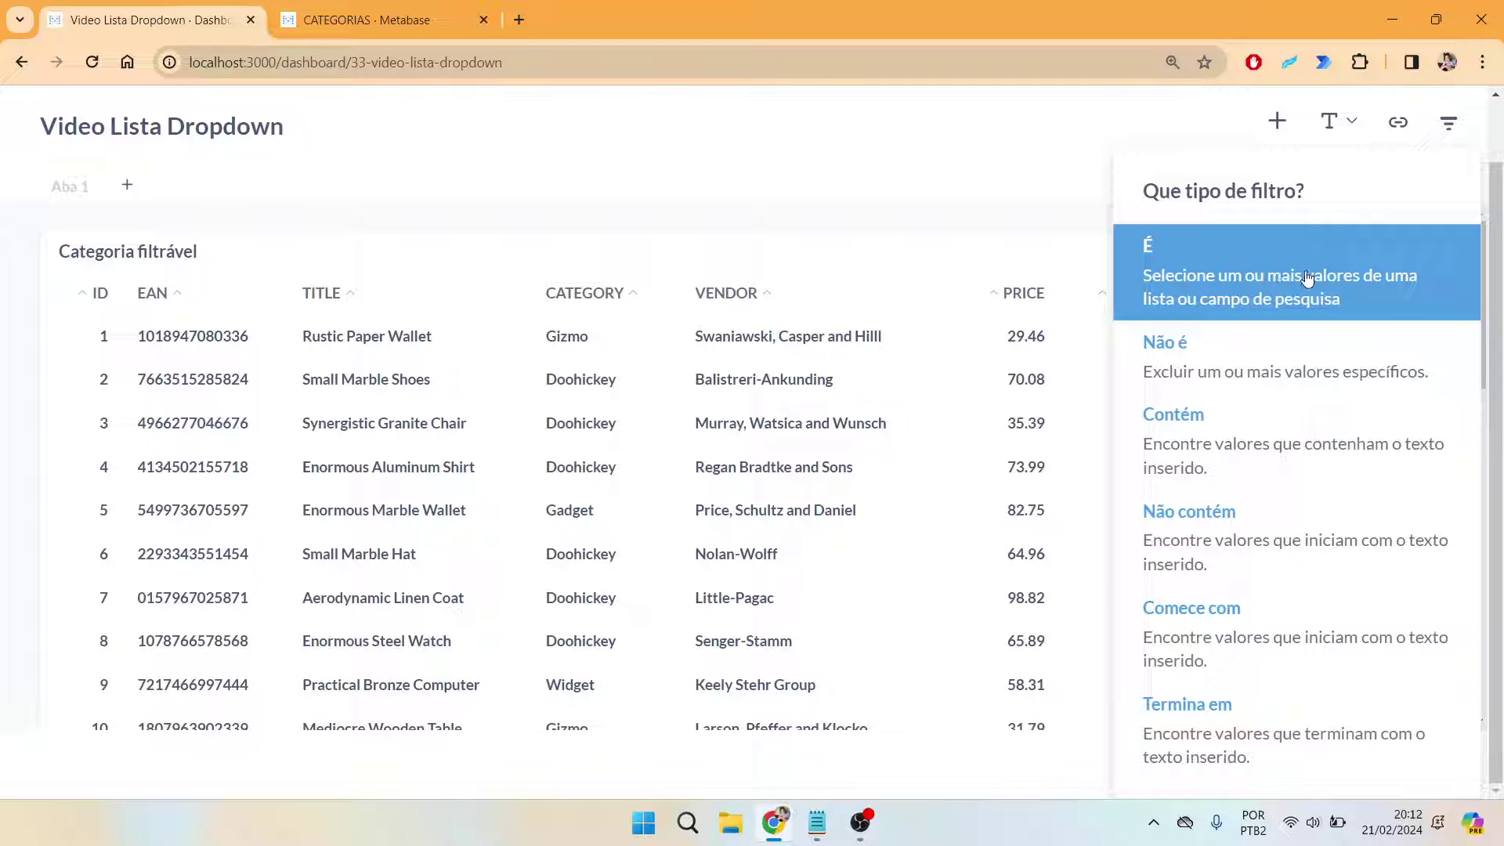
click(1281, 275)
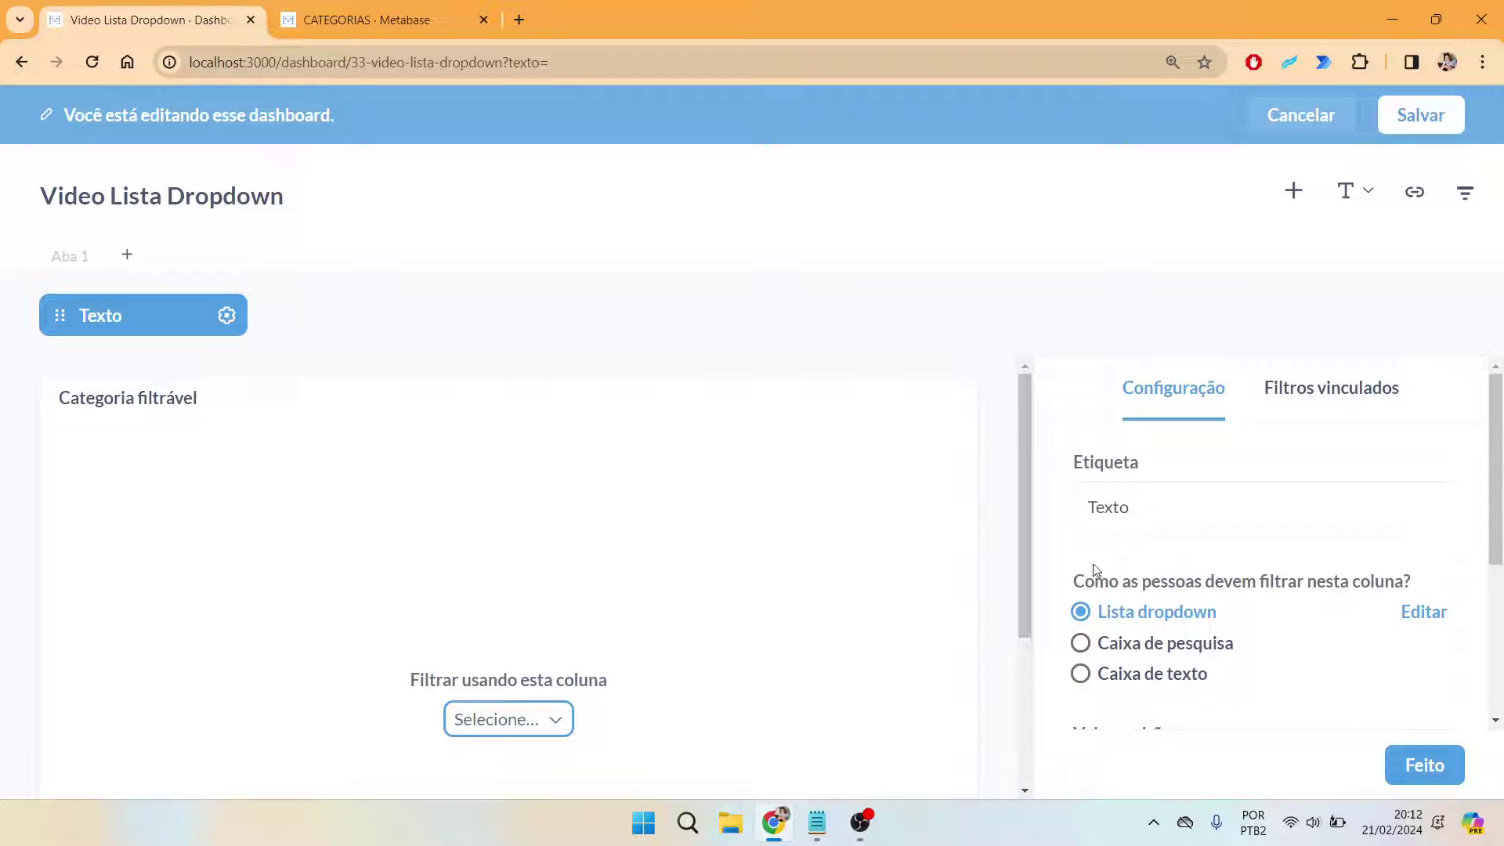
Step: Label the dashboard filter "Categoria" and connect it to the Categoria variable of the Categoria filtrável card
drag(1132, 507, 1013, 510)
text(Categoria)
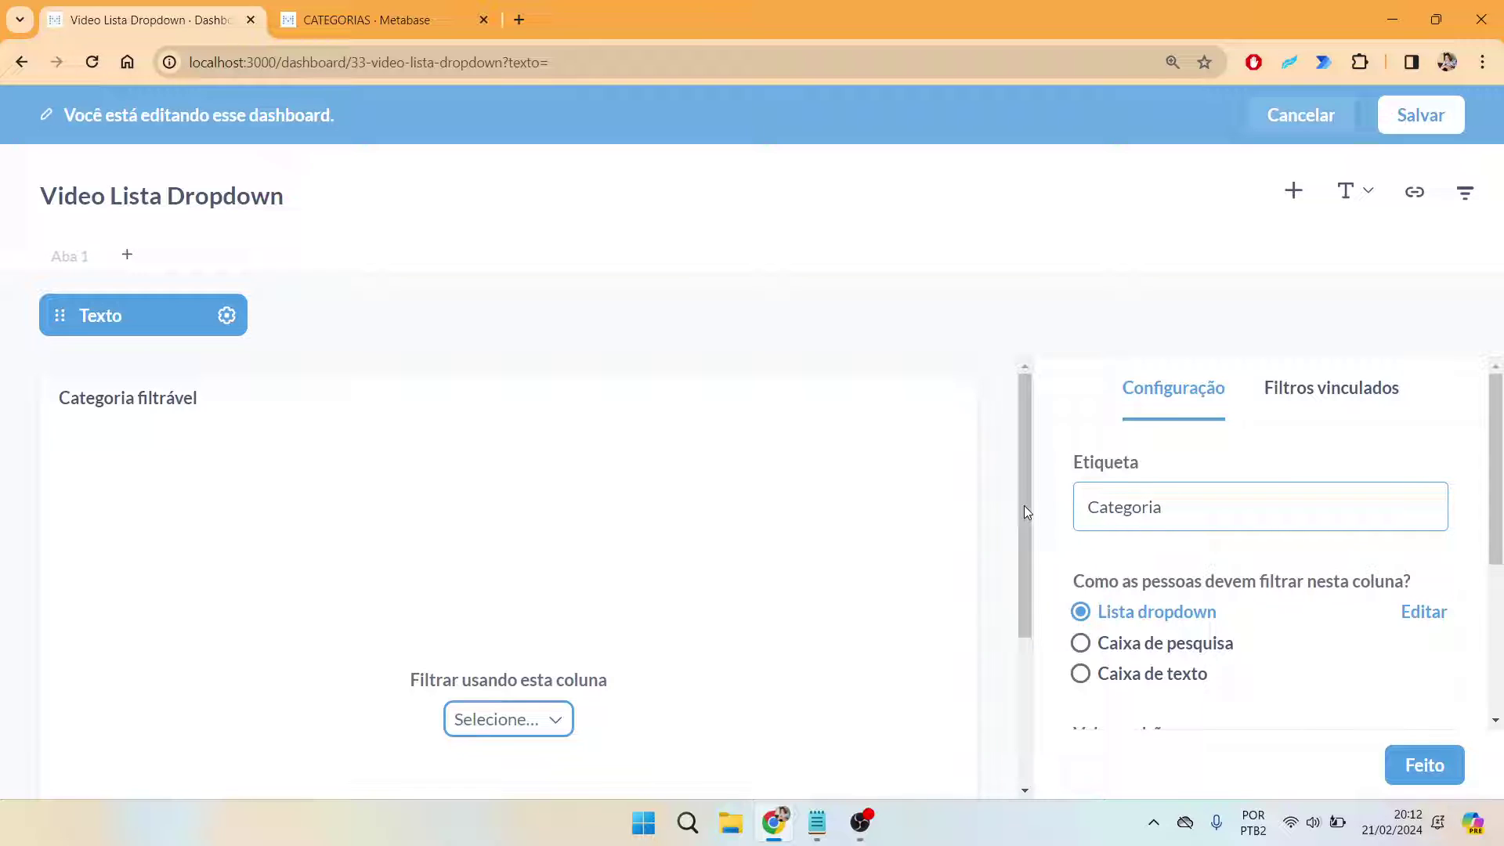
scroll(1276, 463, down, 2)
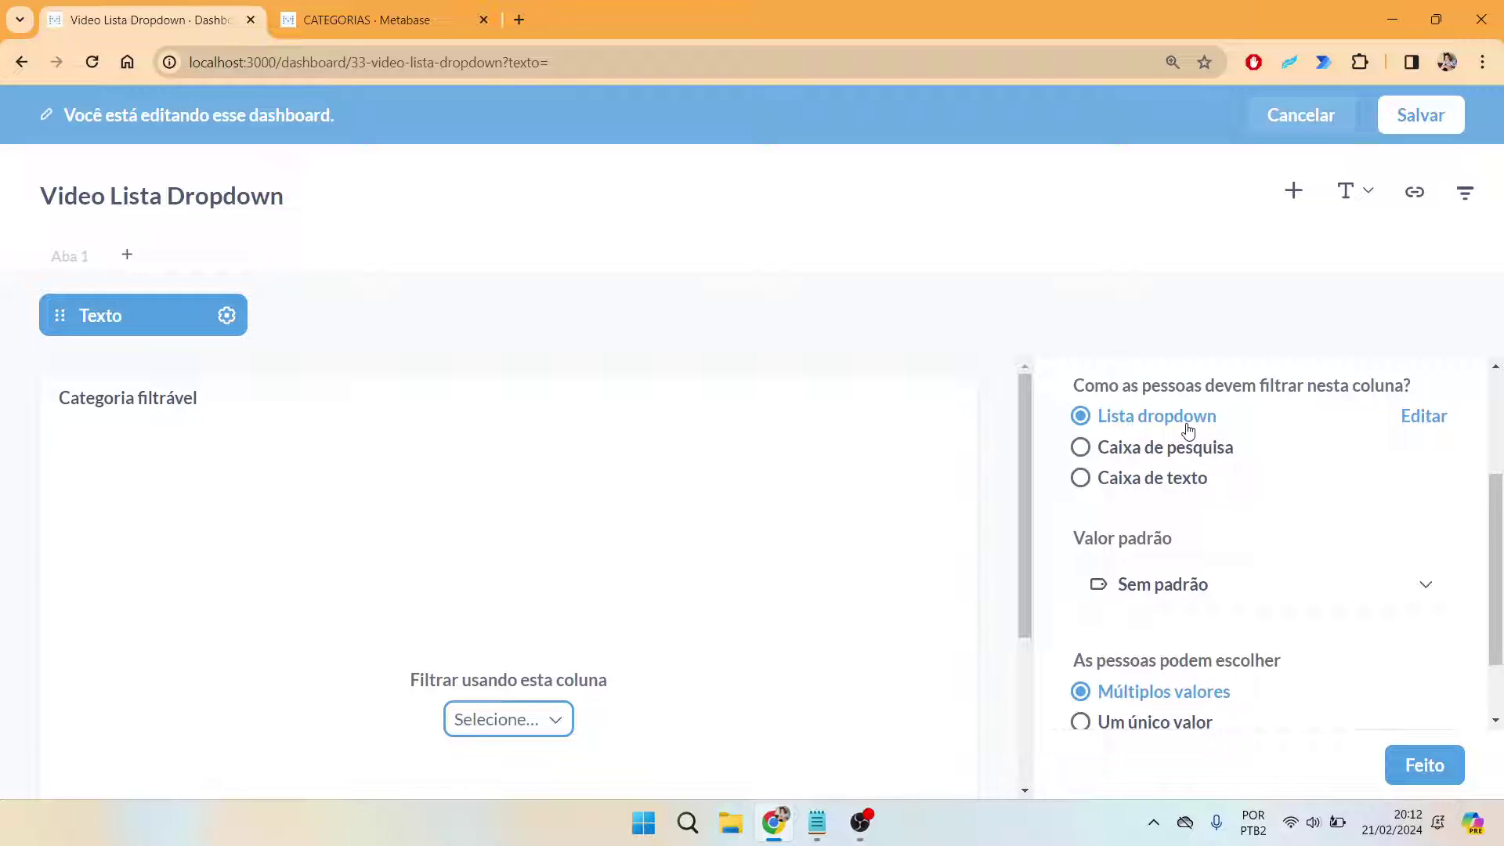
click(467, 731)
click(576, 670)
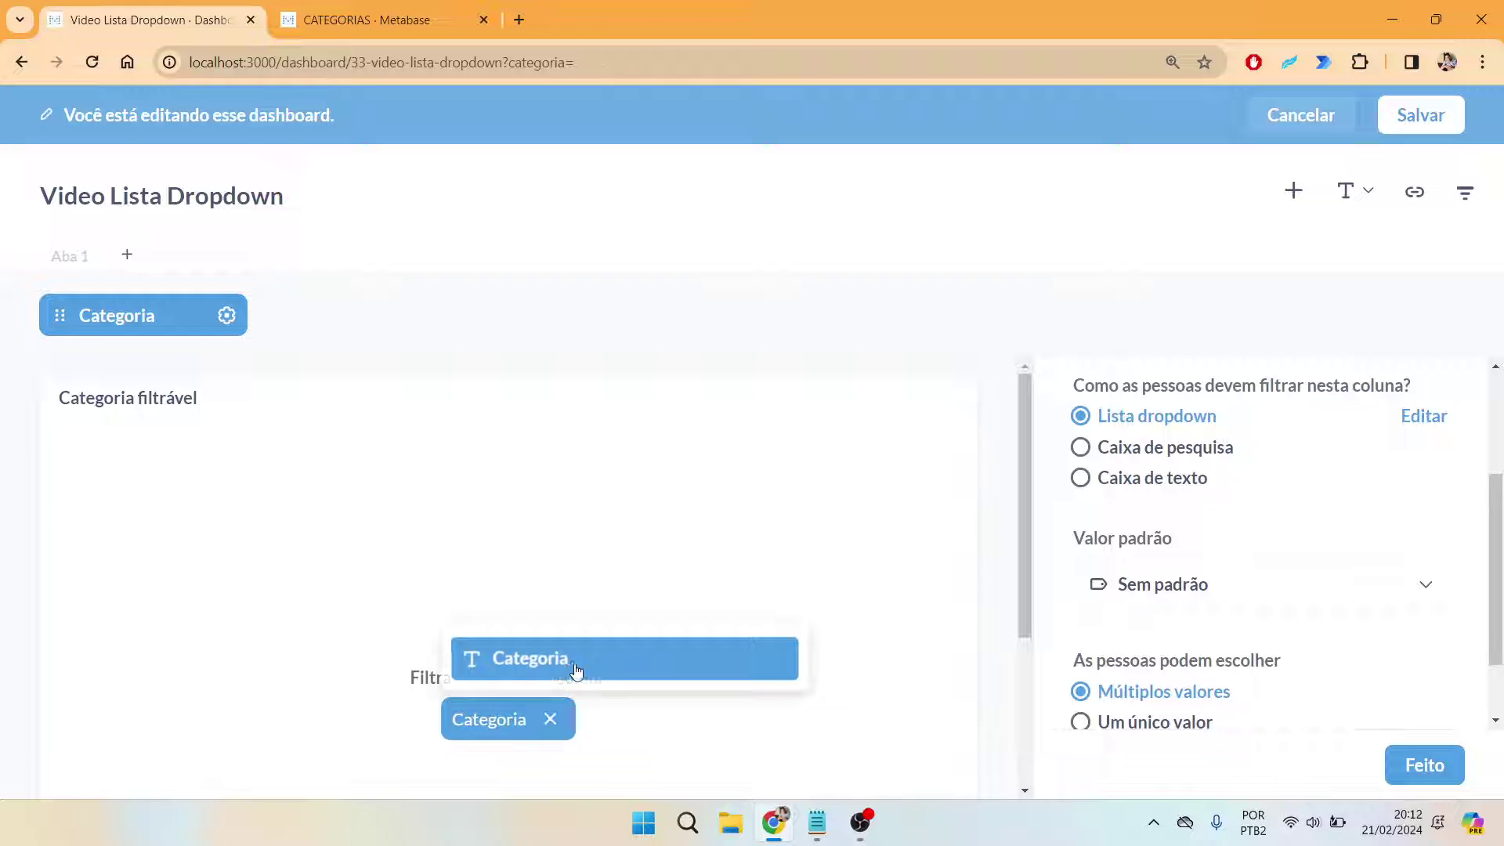
Step: Finish configuring the Categoria filter and save the dashboard
click(1424, 765)
click(1420, 115)
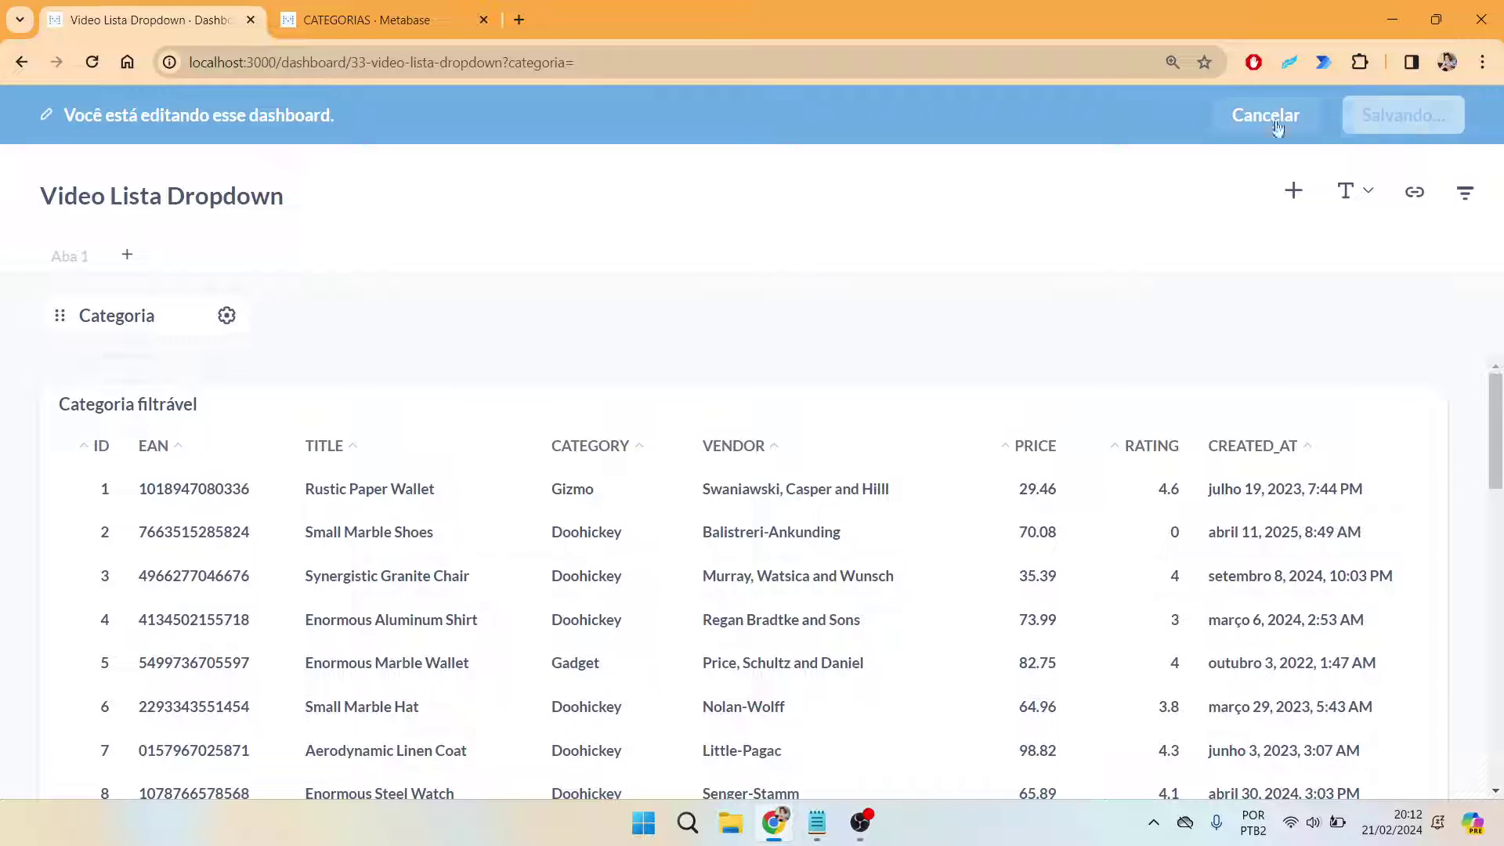
Step: Test the Categoria filter by applying Doohickey, Gadget and Gizmo together, and clear the selection
click(126, 295)
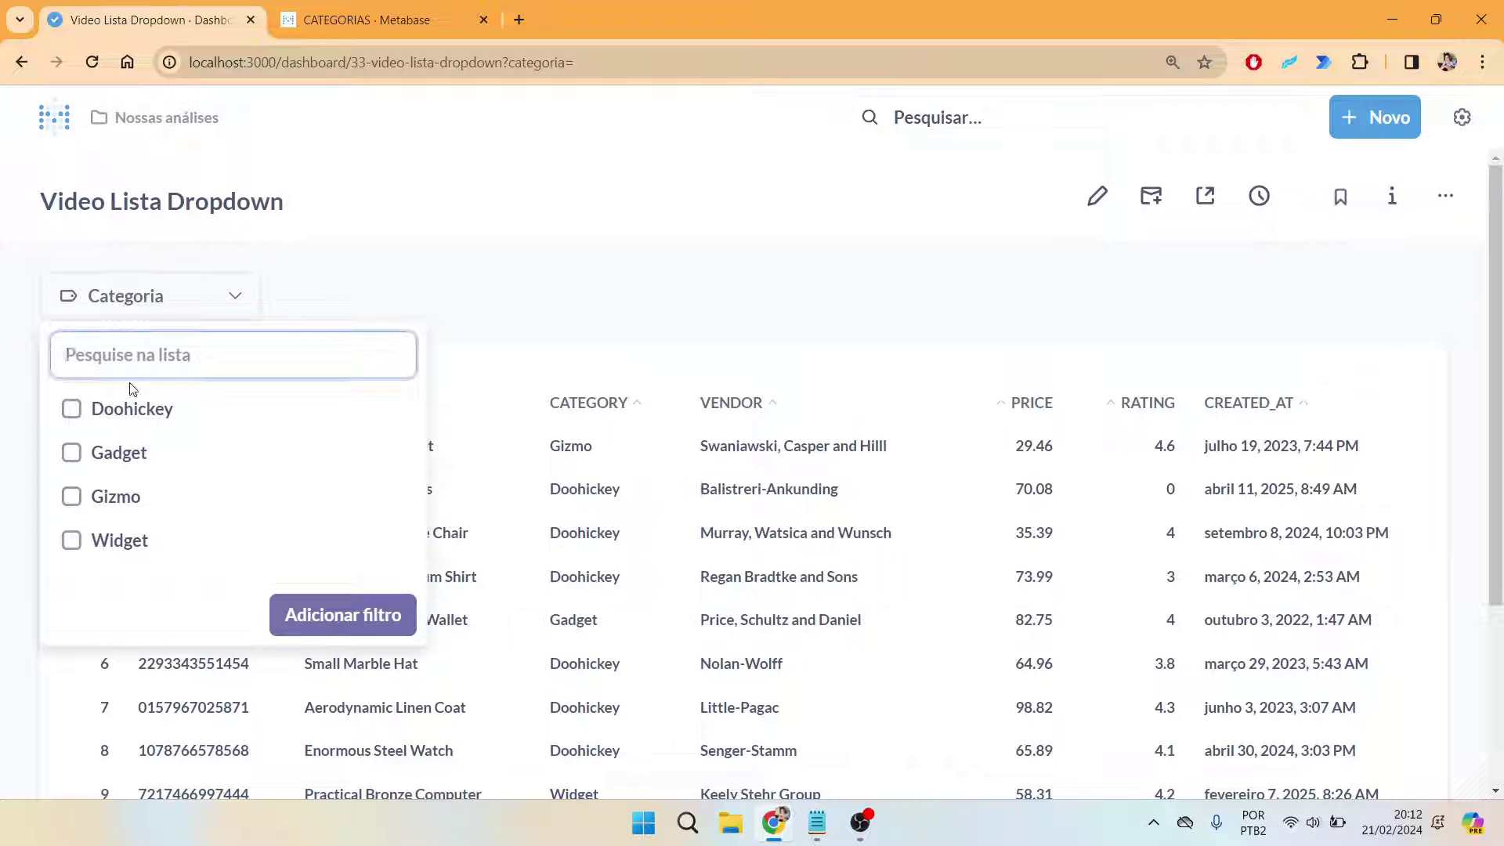
click(131, 408)
click(117, 452)
click(116, 496)
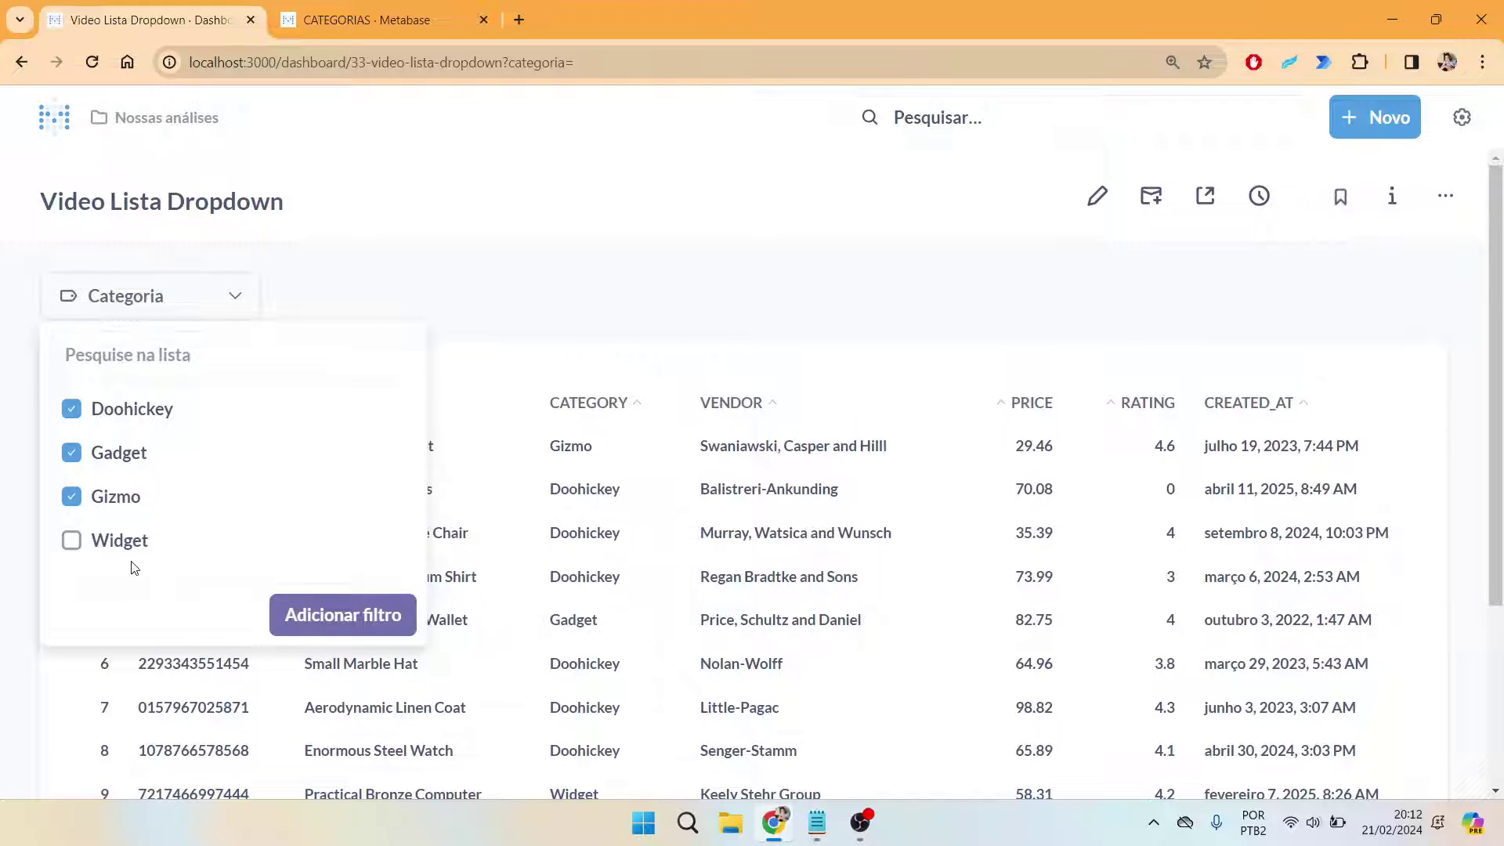
click(340, 614)
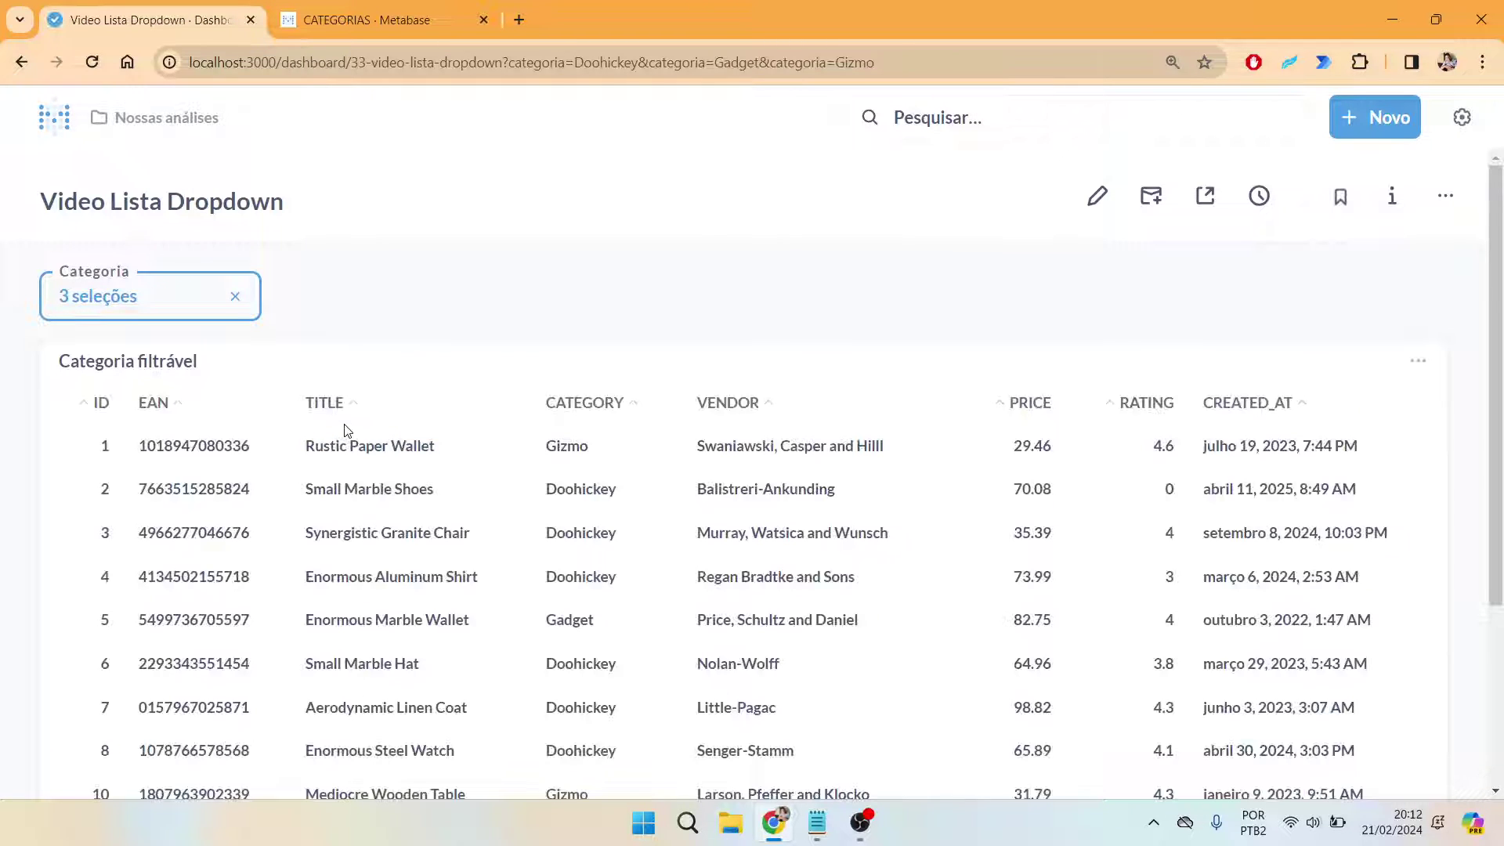
click(233, 297)
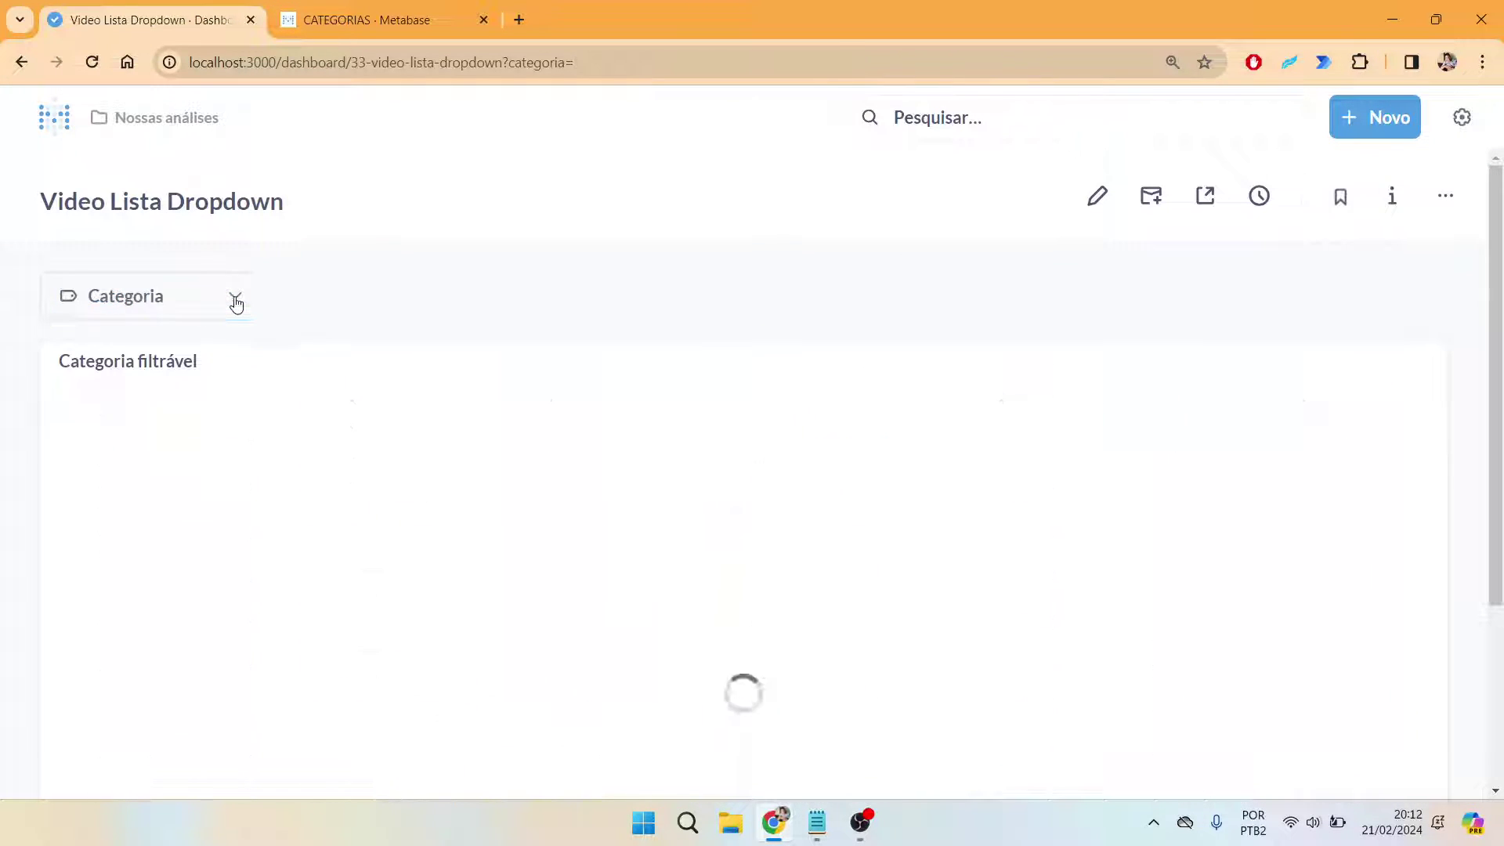
click(195, 296)
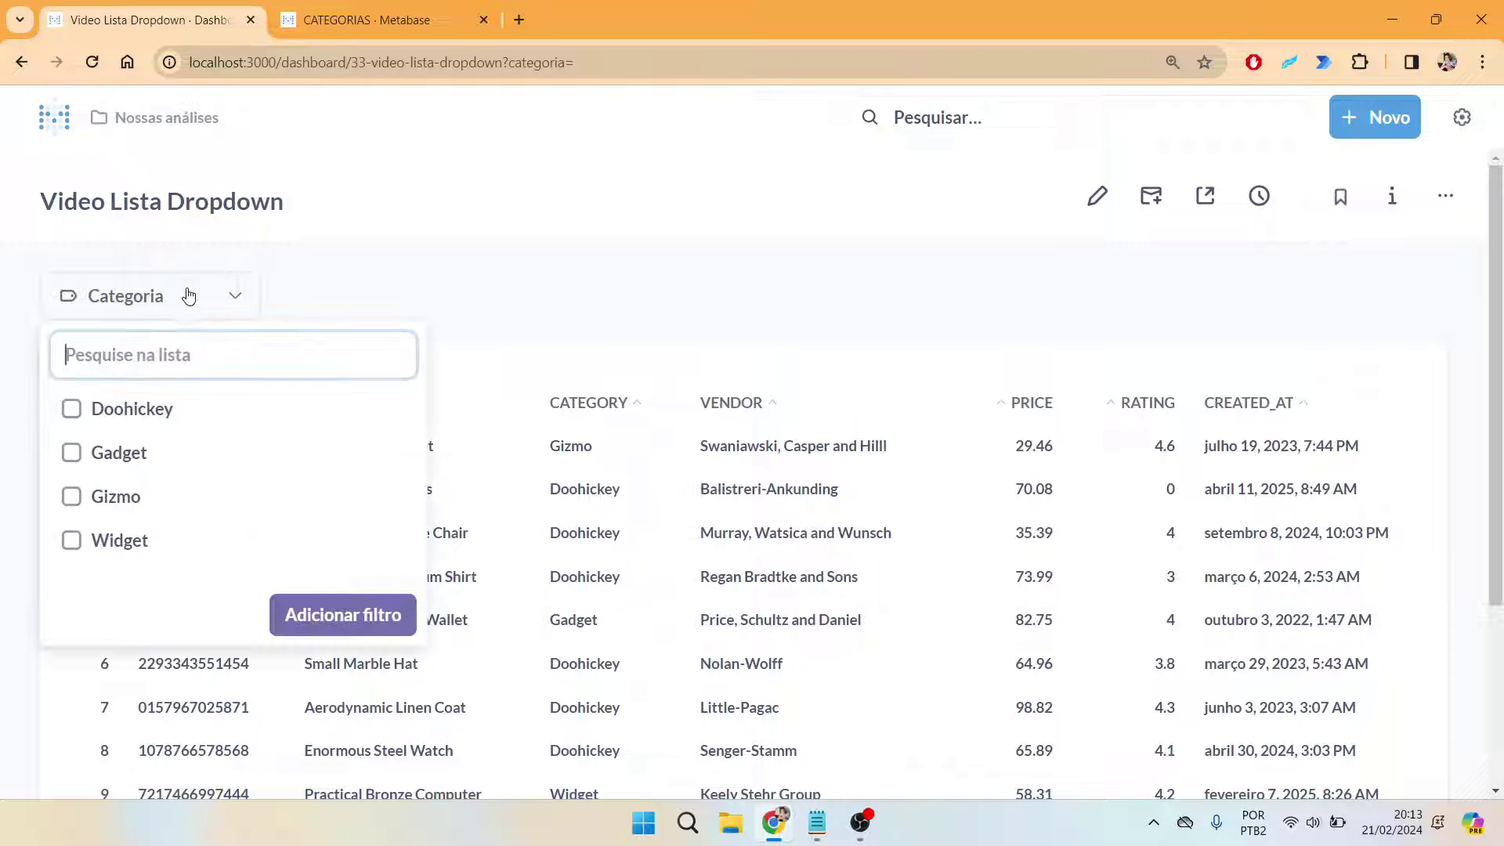
click(95, 412)
click(97, 453)
click(97, 499)
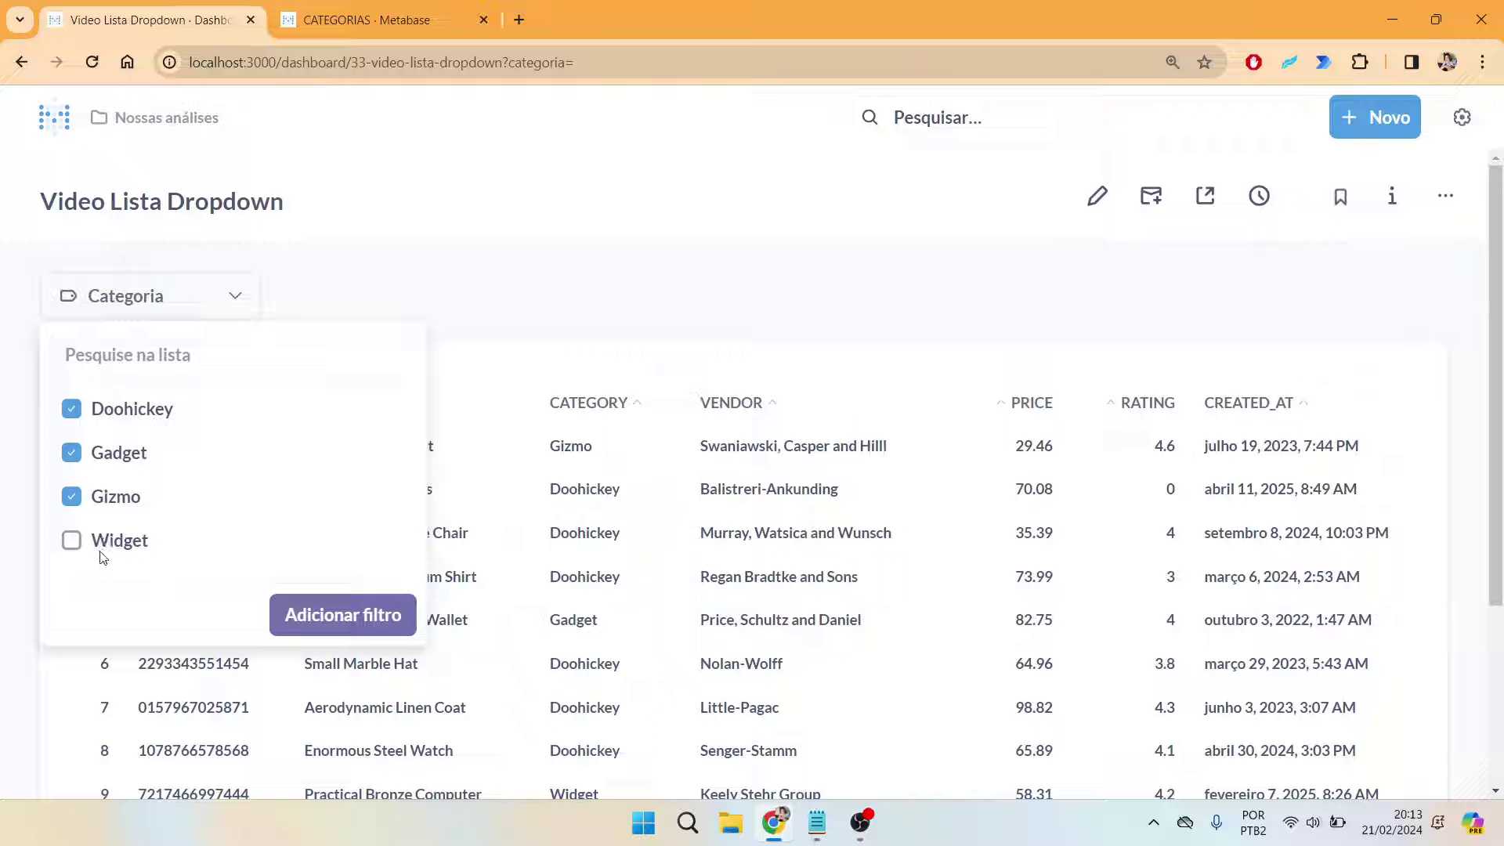
click(100, 542)
click(100, 540)
click(103, 498)
click(107, 456)
click(112, 412)
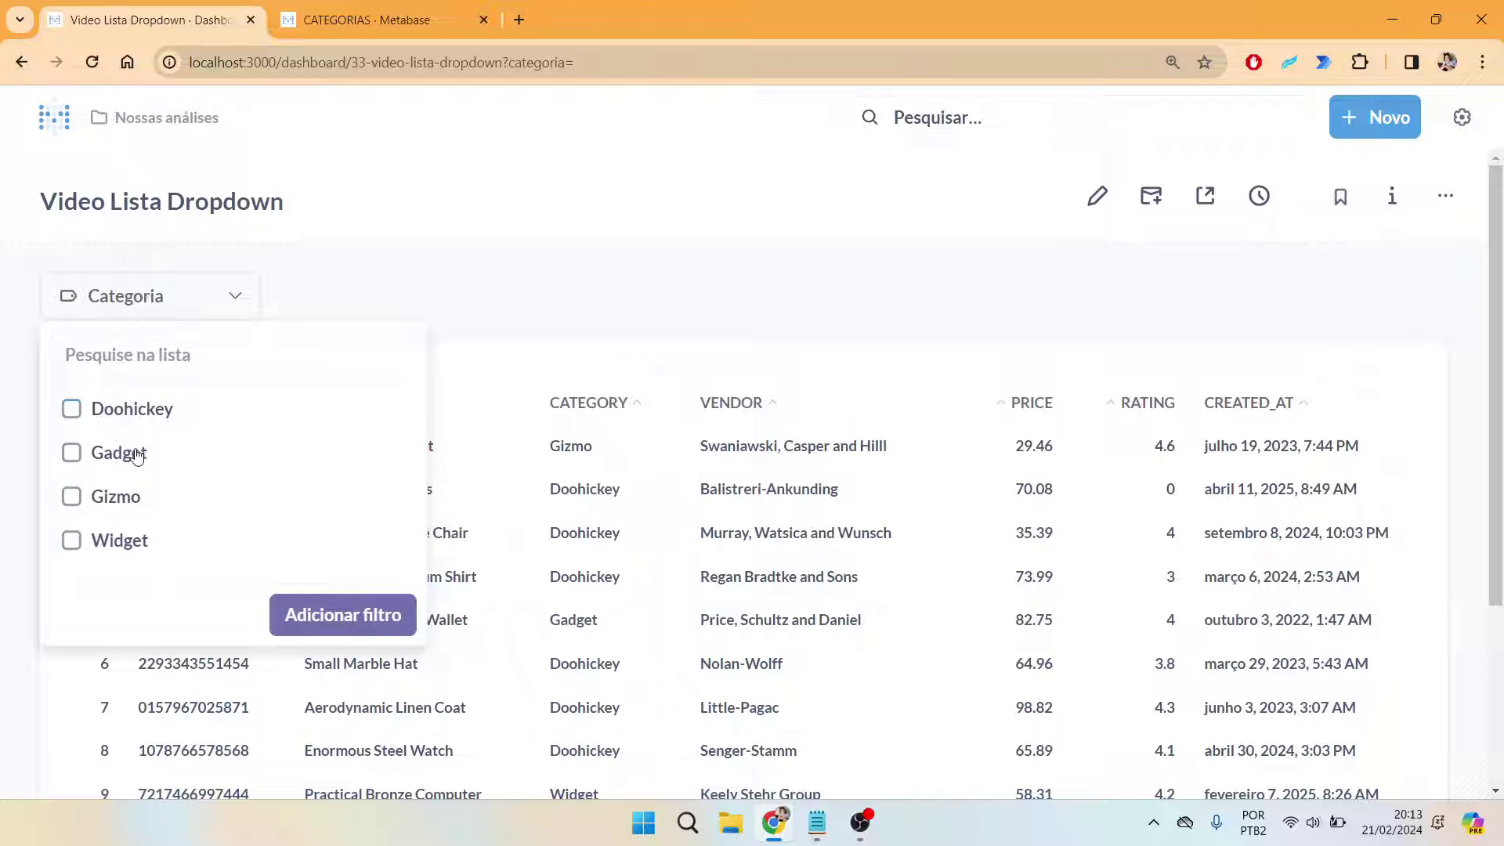
click(519, 254)
click(165, 306)
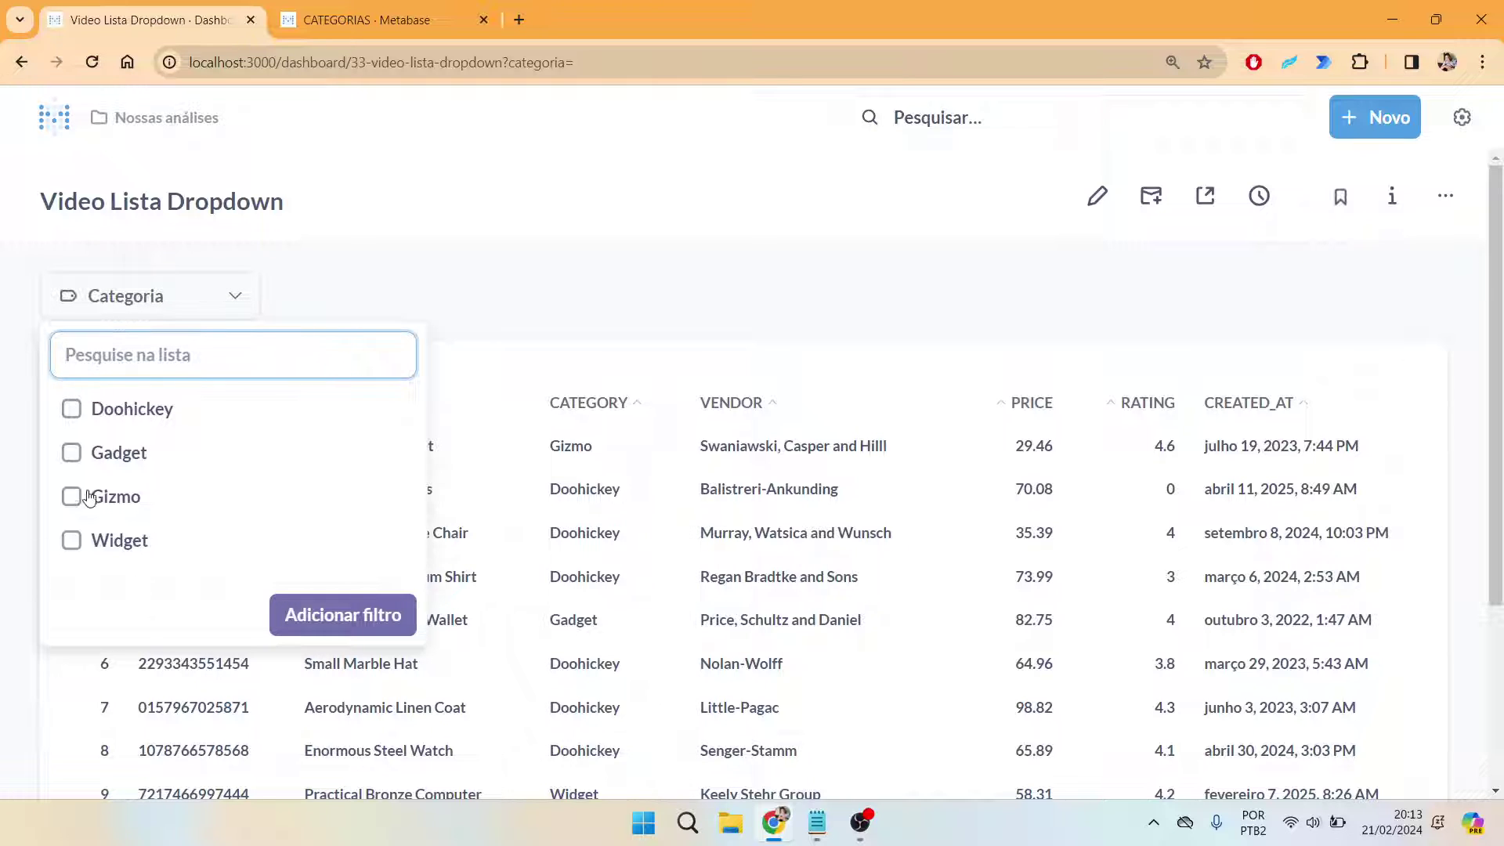
click(577, 309)
scroll(470, 314, down, 1)
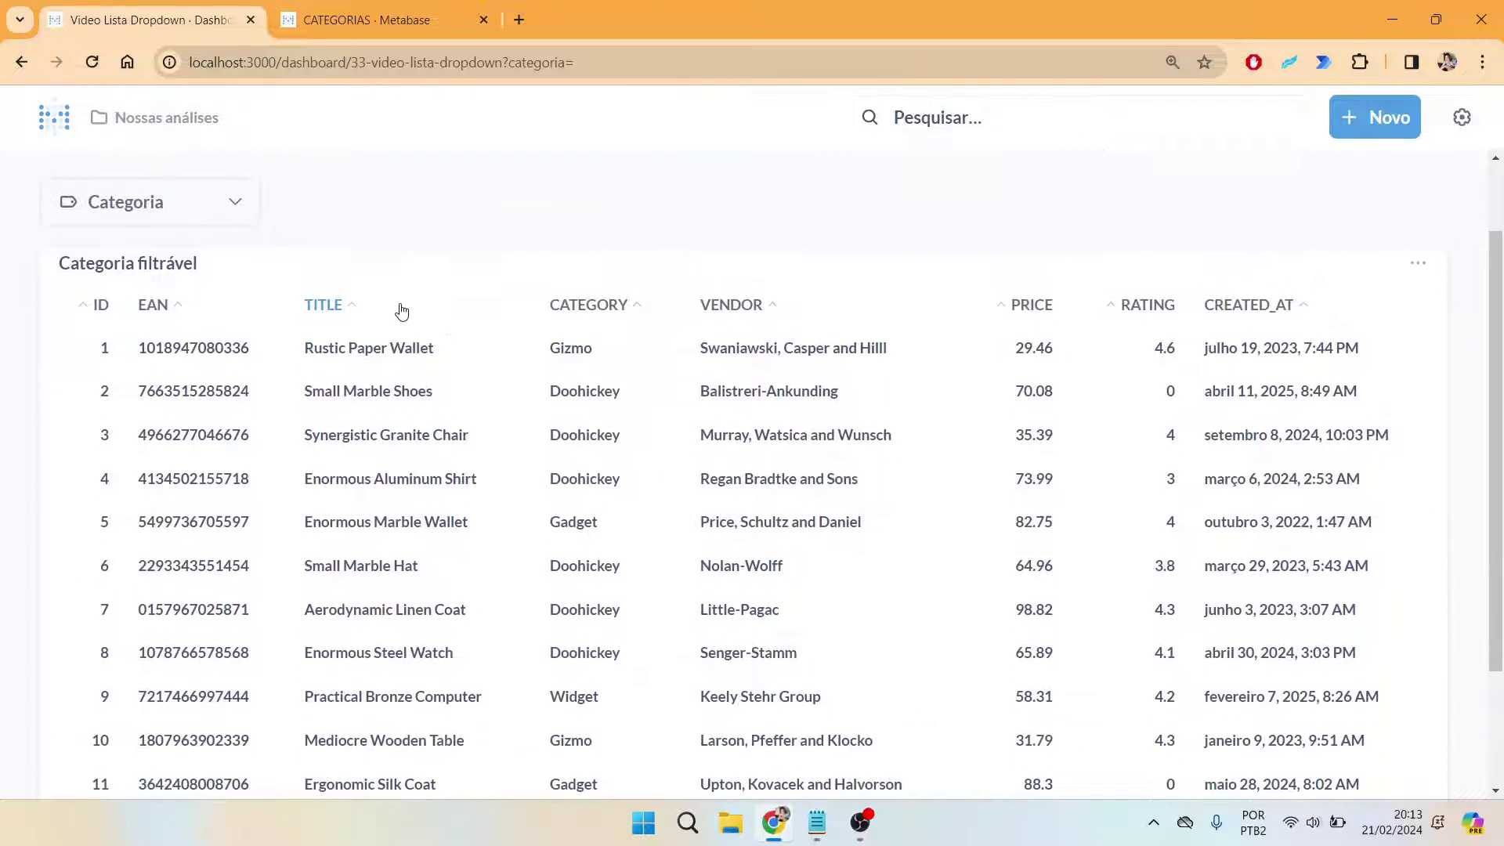
scroll(266, 308, up, 1)
Step: Filter the table by Doohickey, Gadget and Gizmo once more and reset the Categoria filter
click(142, 308)
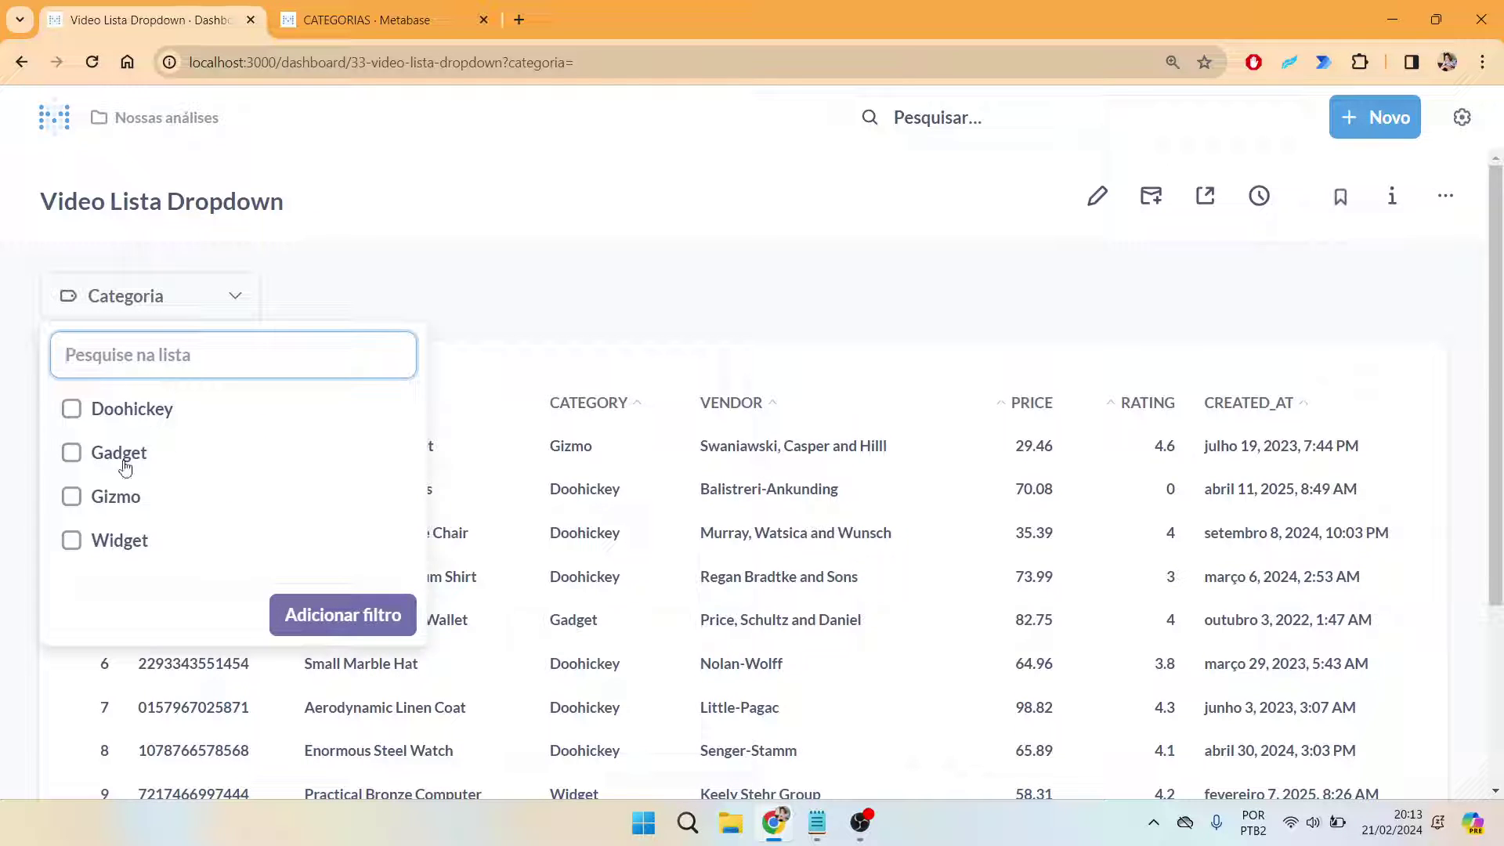
click(97, 413)
click(101, 462)
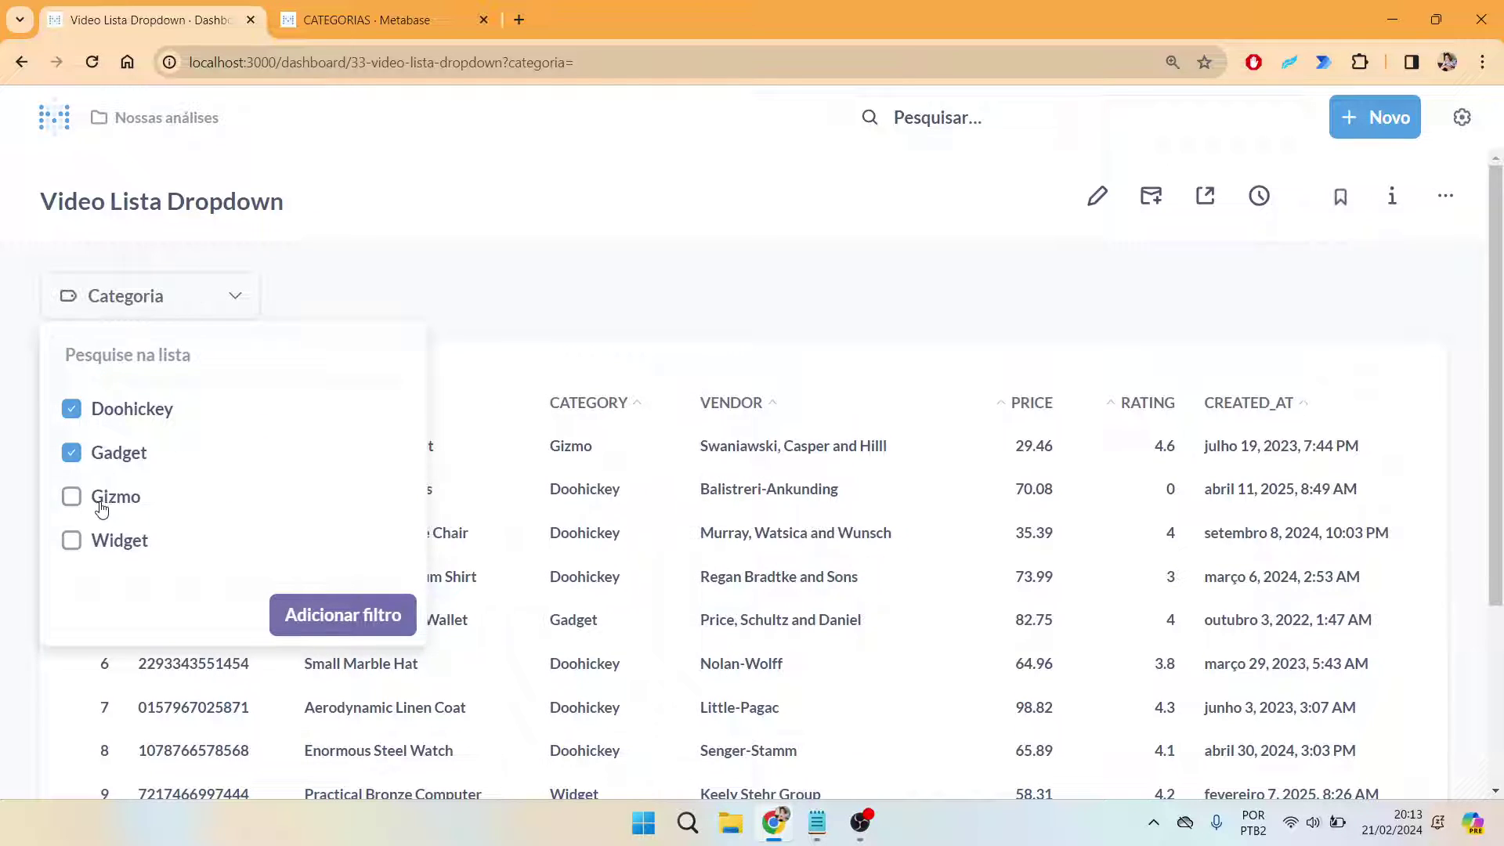
click(101, 500)
click(344, 617)
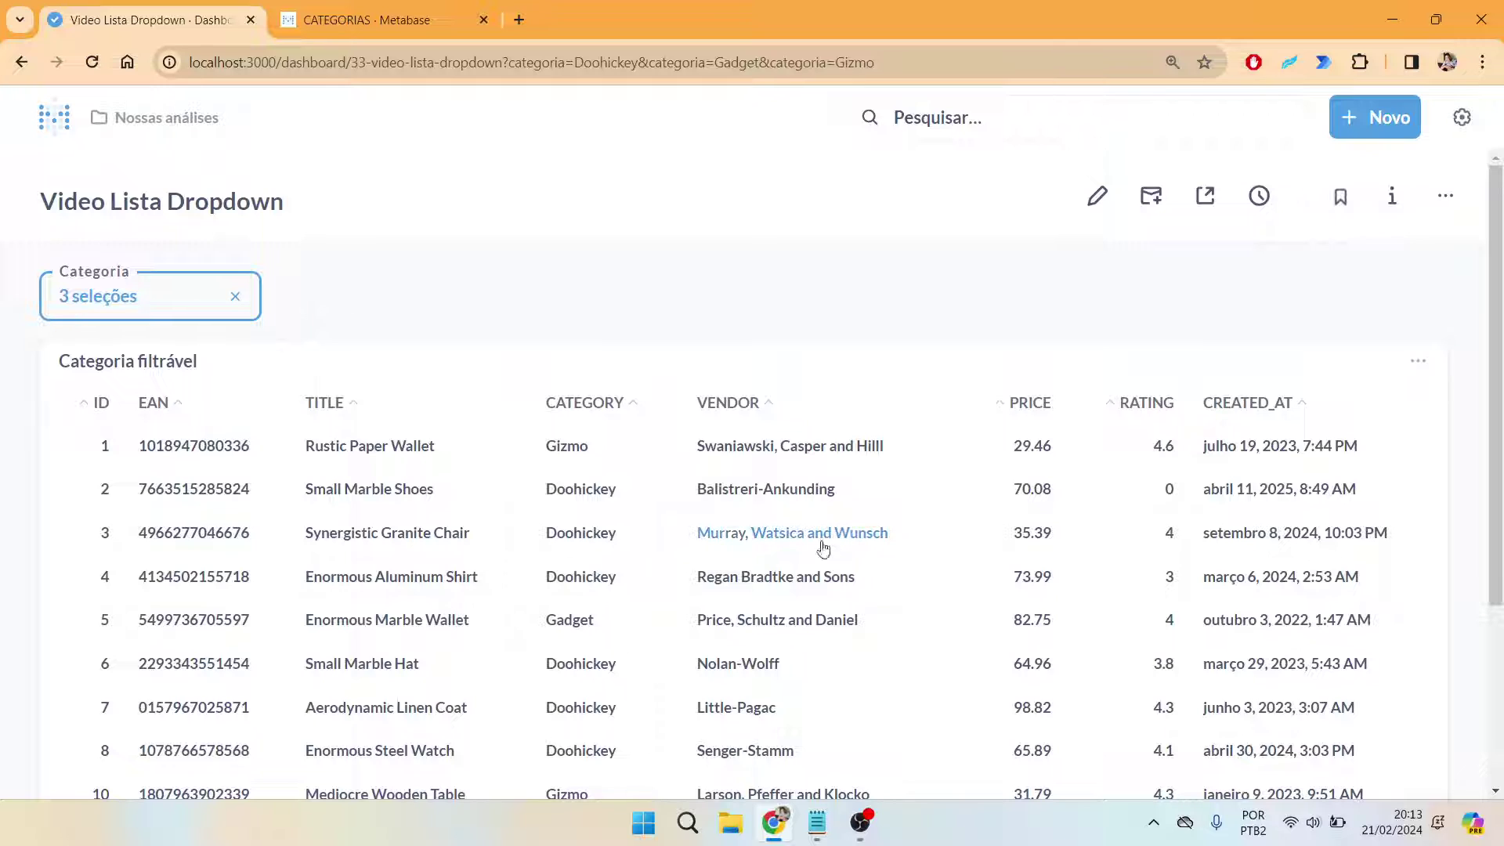
click(235, 297)
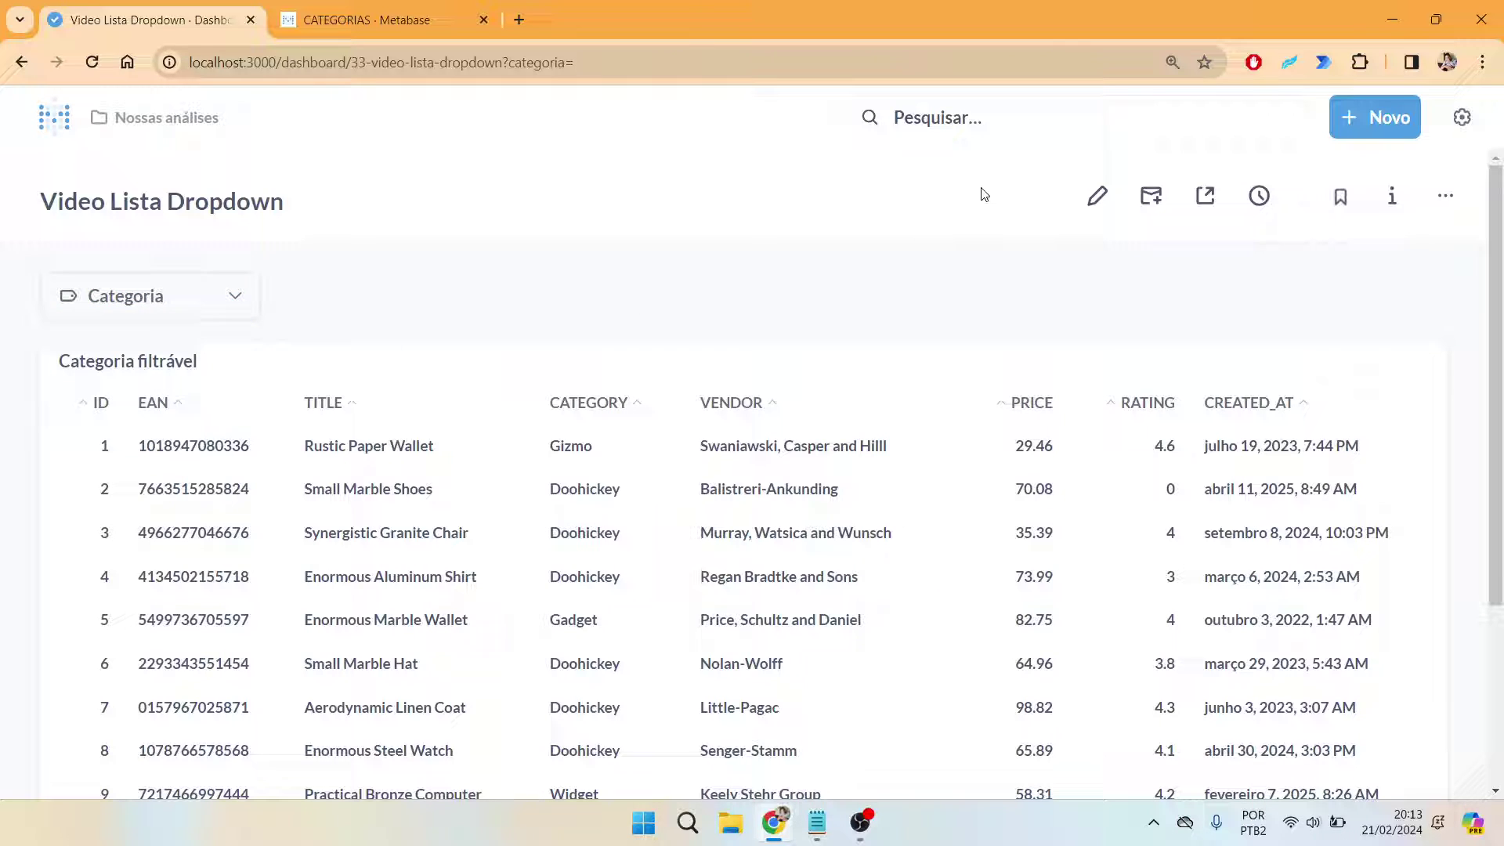
Step: Edit the dashboard's Categoria filter to allow only "Um único valor" and save the dashboard
click(1097, 196)
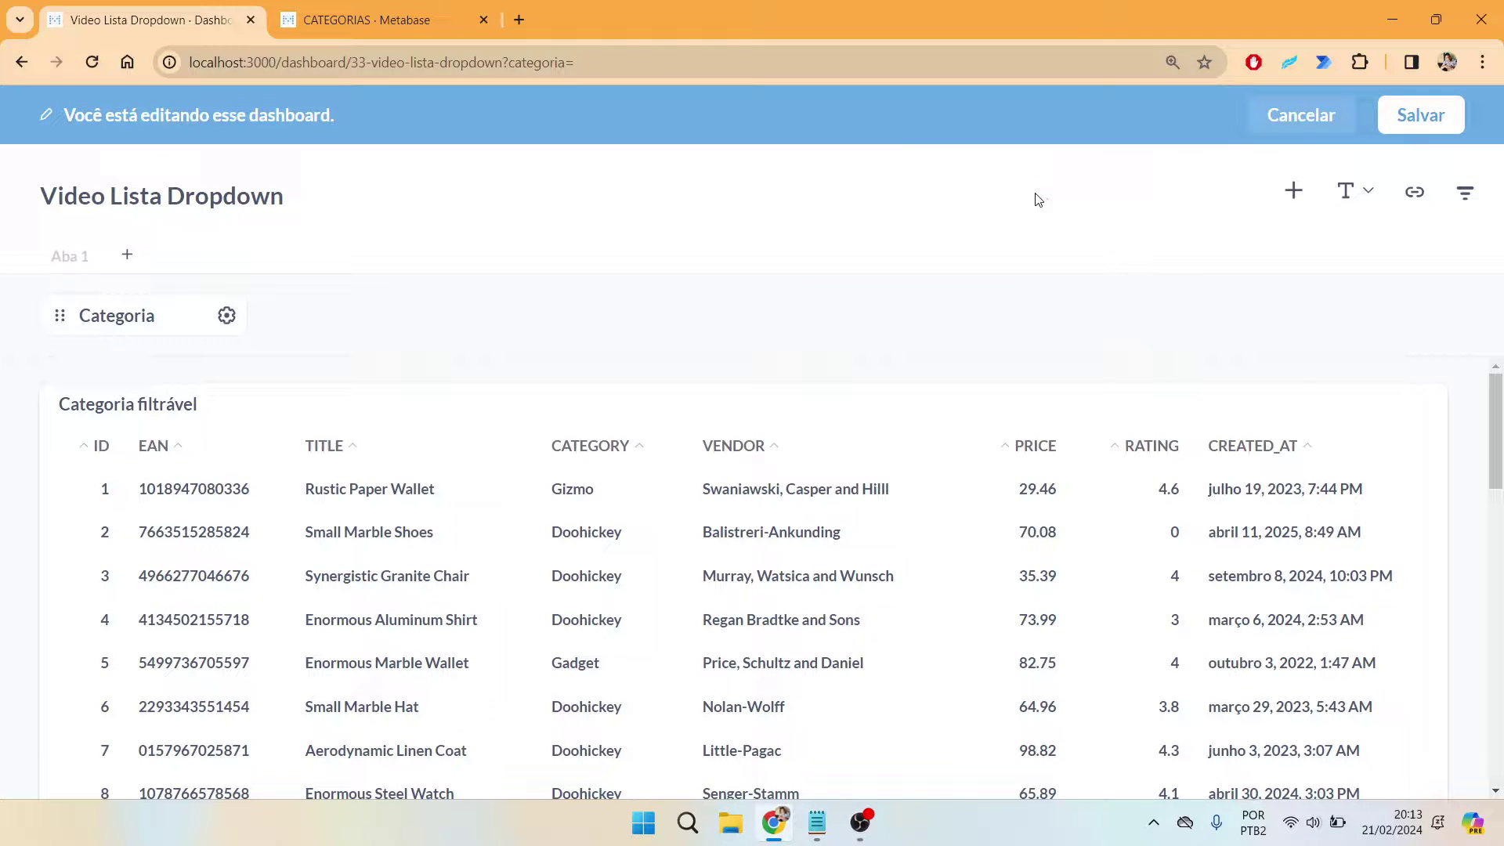
click(137, 327)
scroll(1253, 547, down, 4)
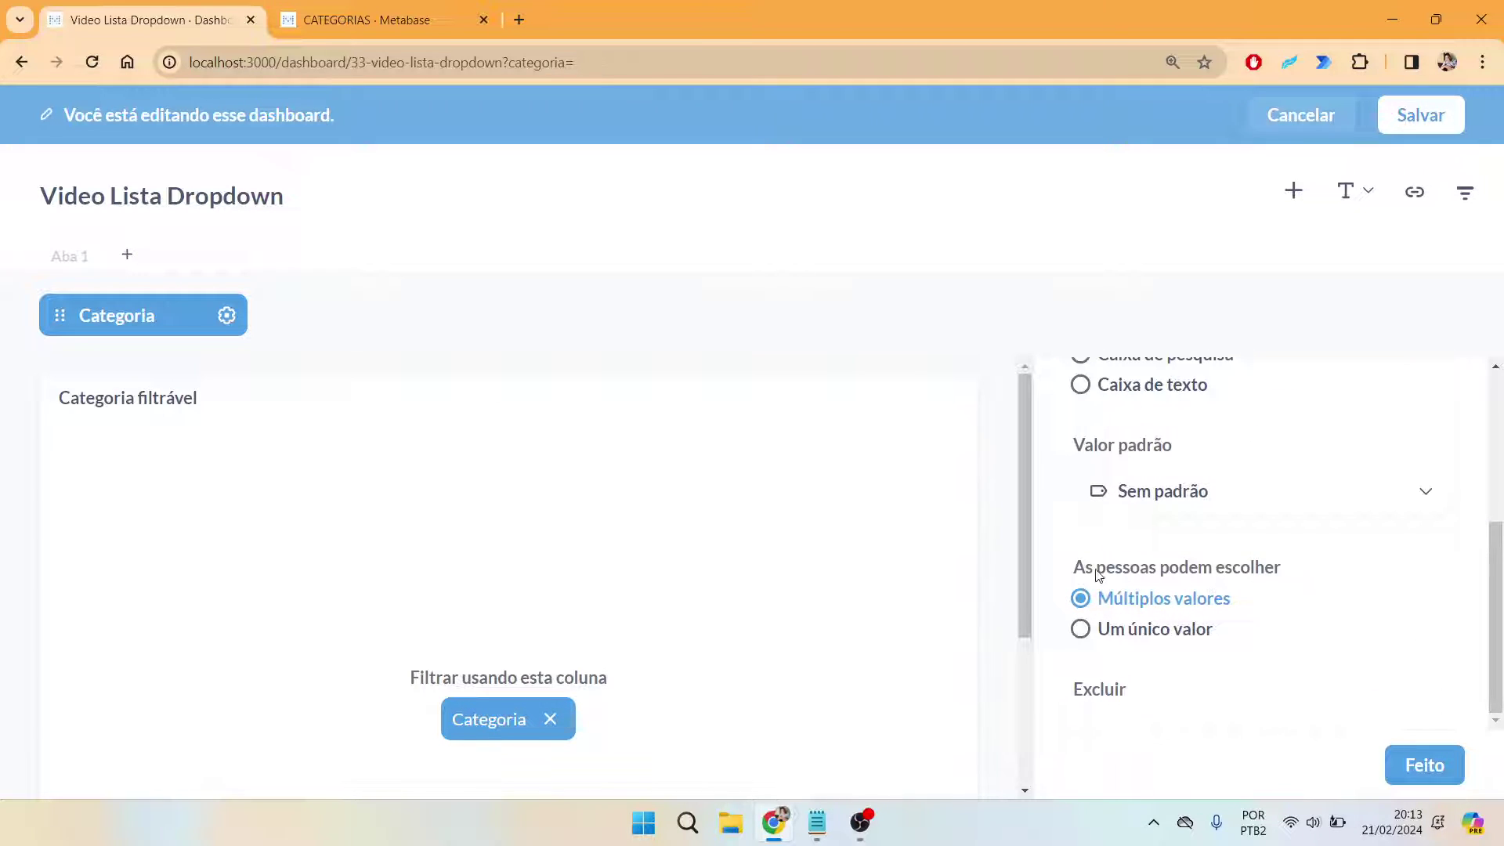
click(1120, 631)
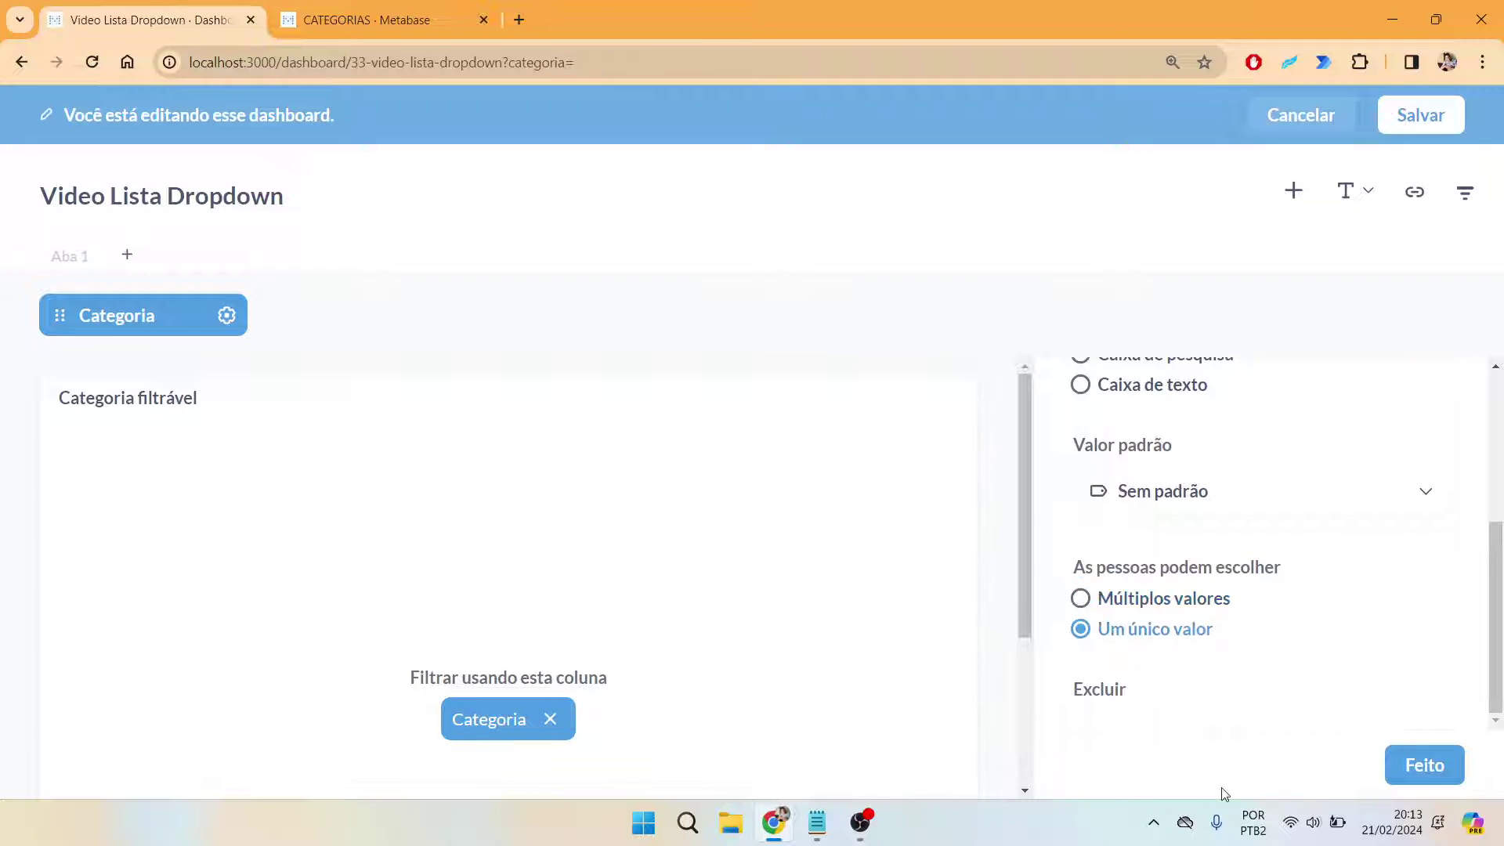
click(1445, 766)
click(1424, 115)
Step: Test single-value selection in the Categoria filter by switching between the categories, ending on Doohickey
click(123, 309)
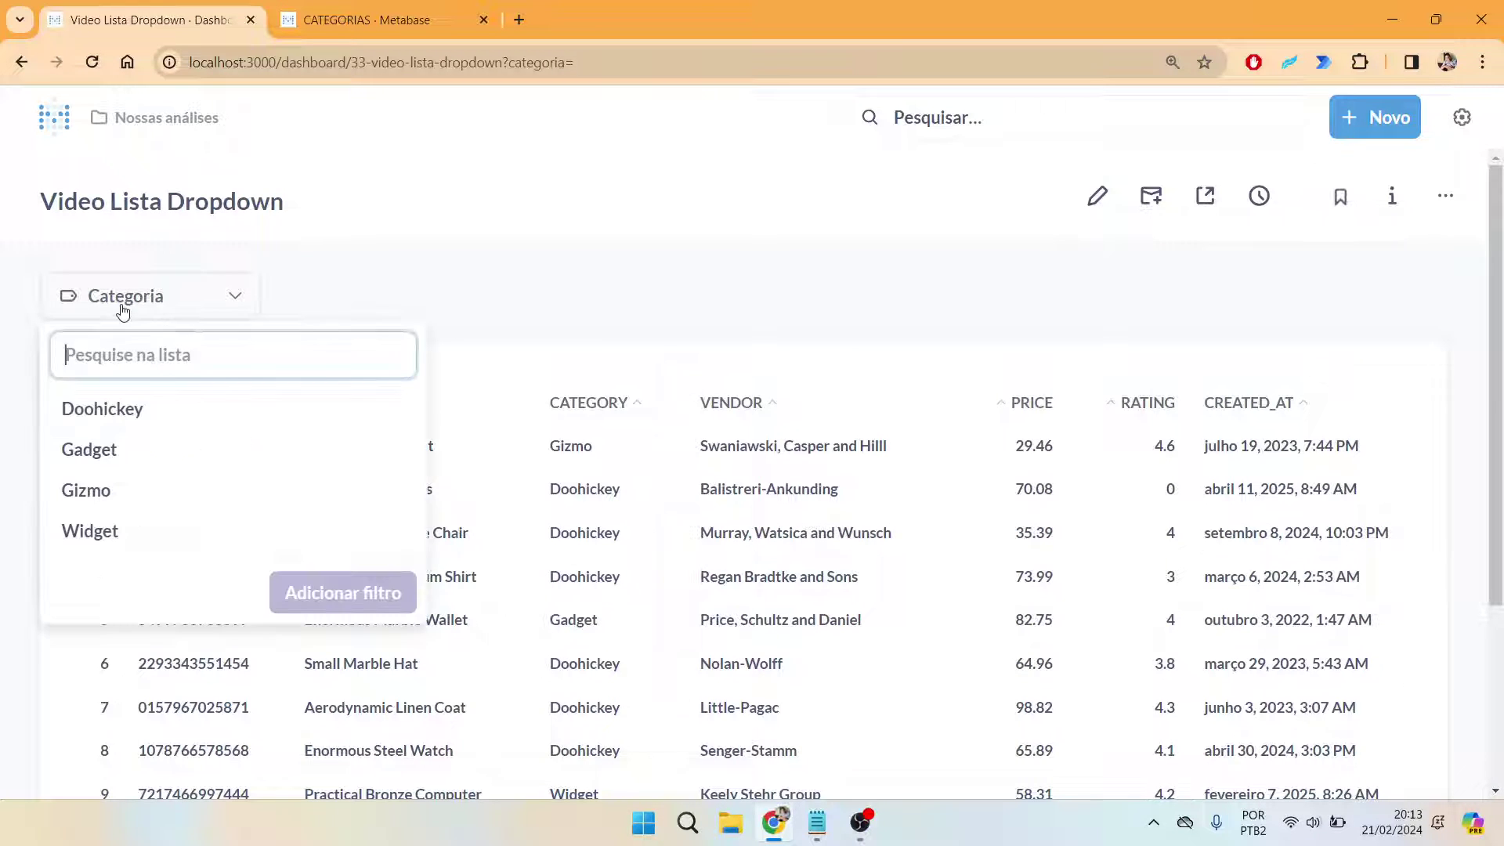
click(117, 449)
click(124, 491)
click(127, 530)
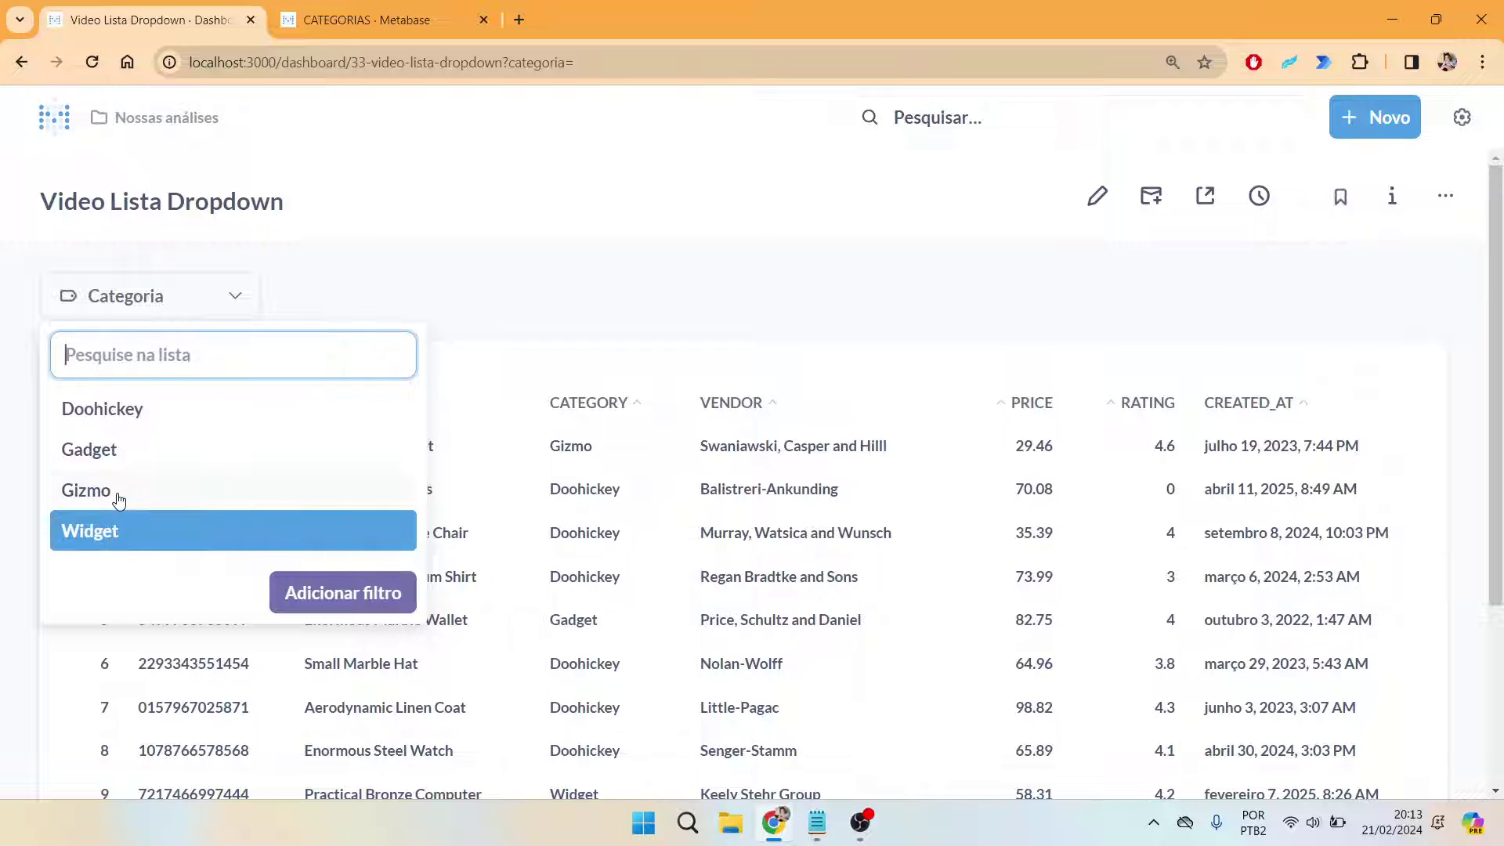
click(114, 451)
click(122, 424)
click(134, 458)
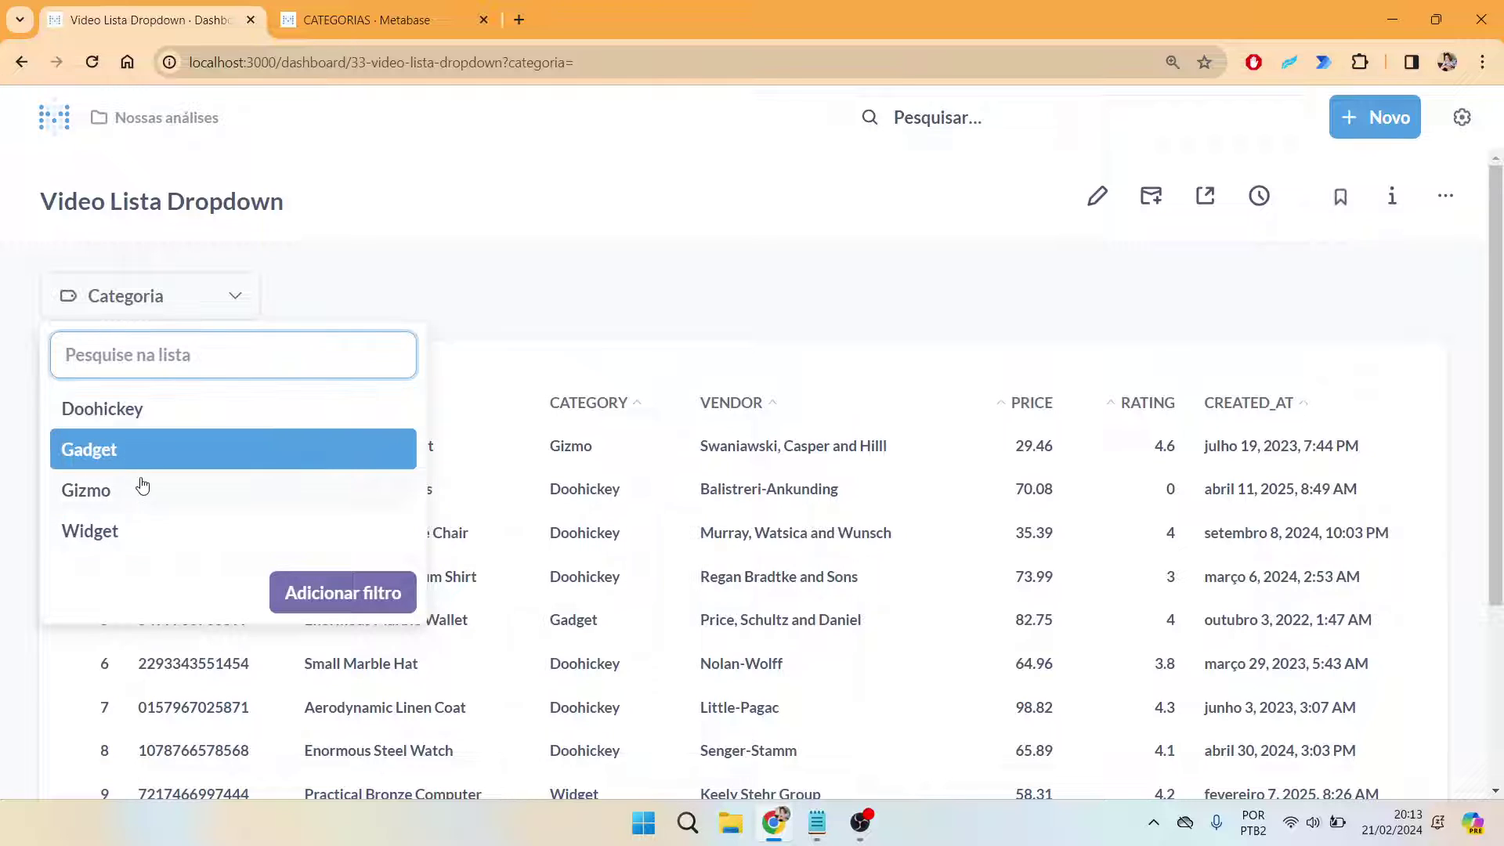
click(141, 490)
click(141, 541)
click(168, 493)
click(94, 446)
click(98, 411)
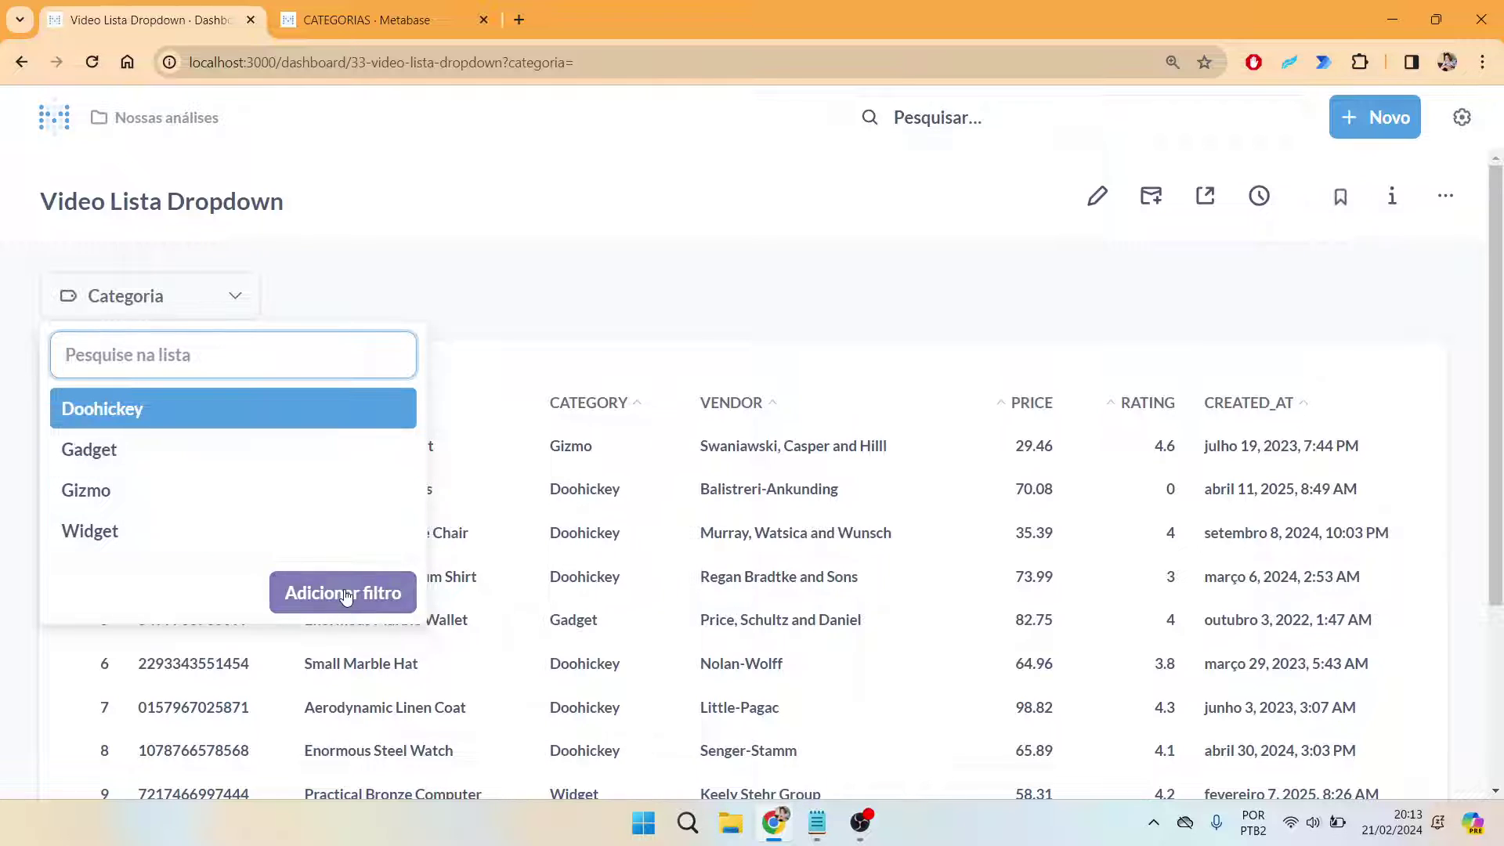
Step: Apply the Doohickey filter, review the filtered table, and clear the filter
click(346, 597)
scroll(712, 436, down, 3)
scroll(564, 409, up, 3)
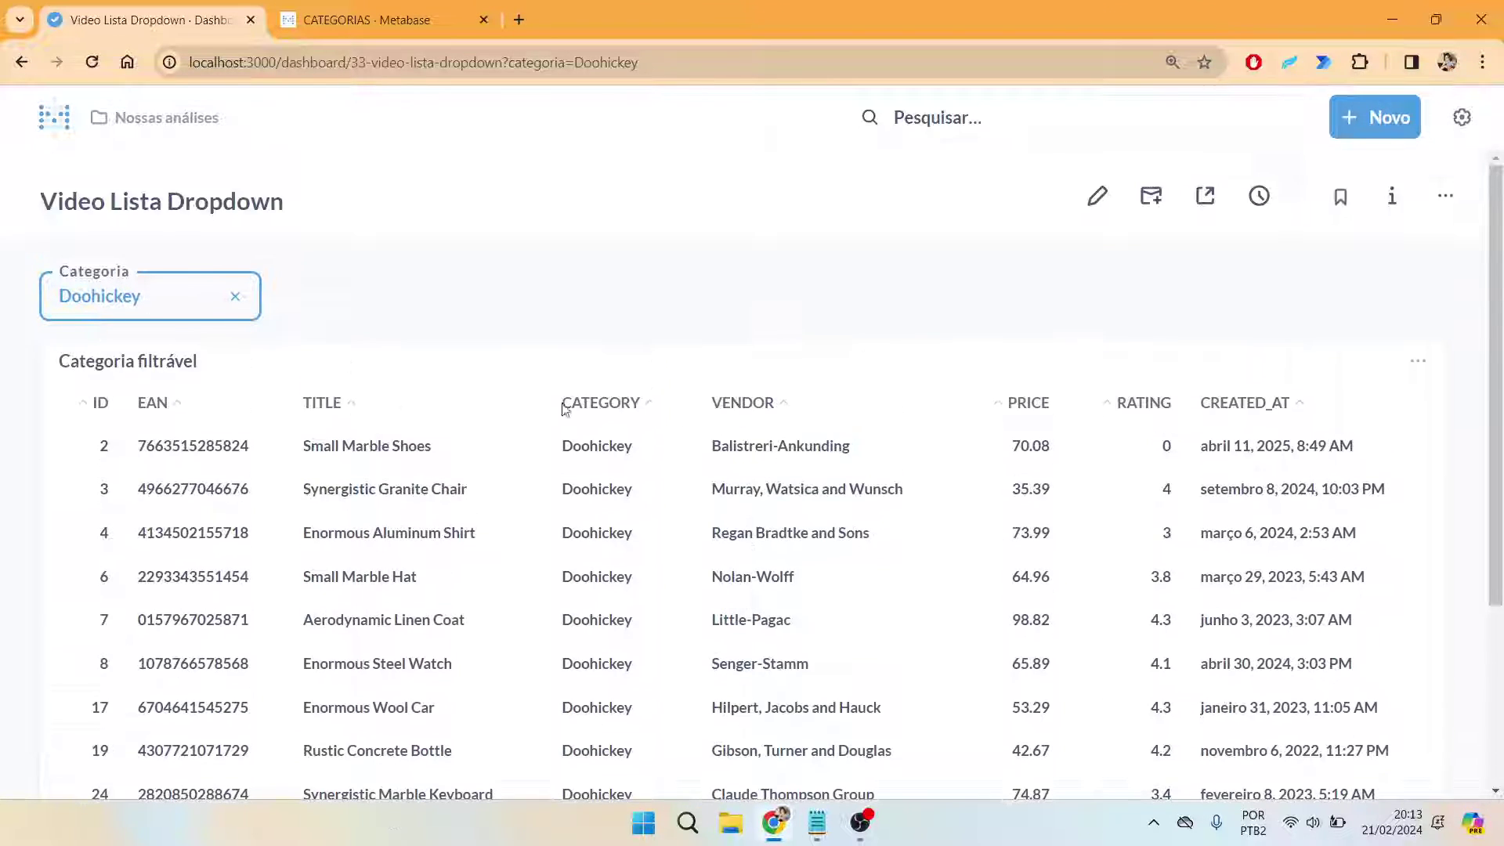
click(158, 310)
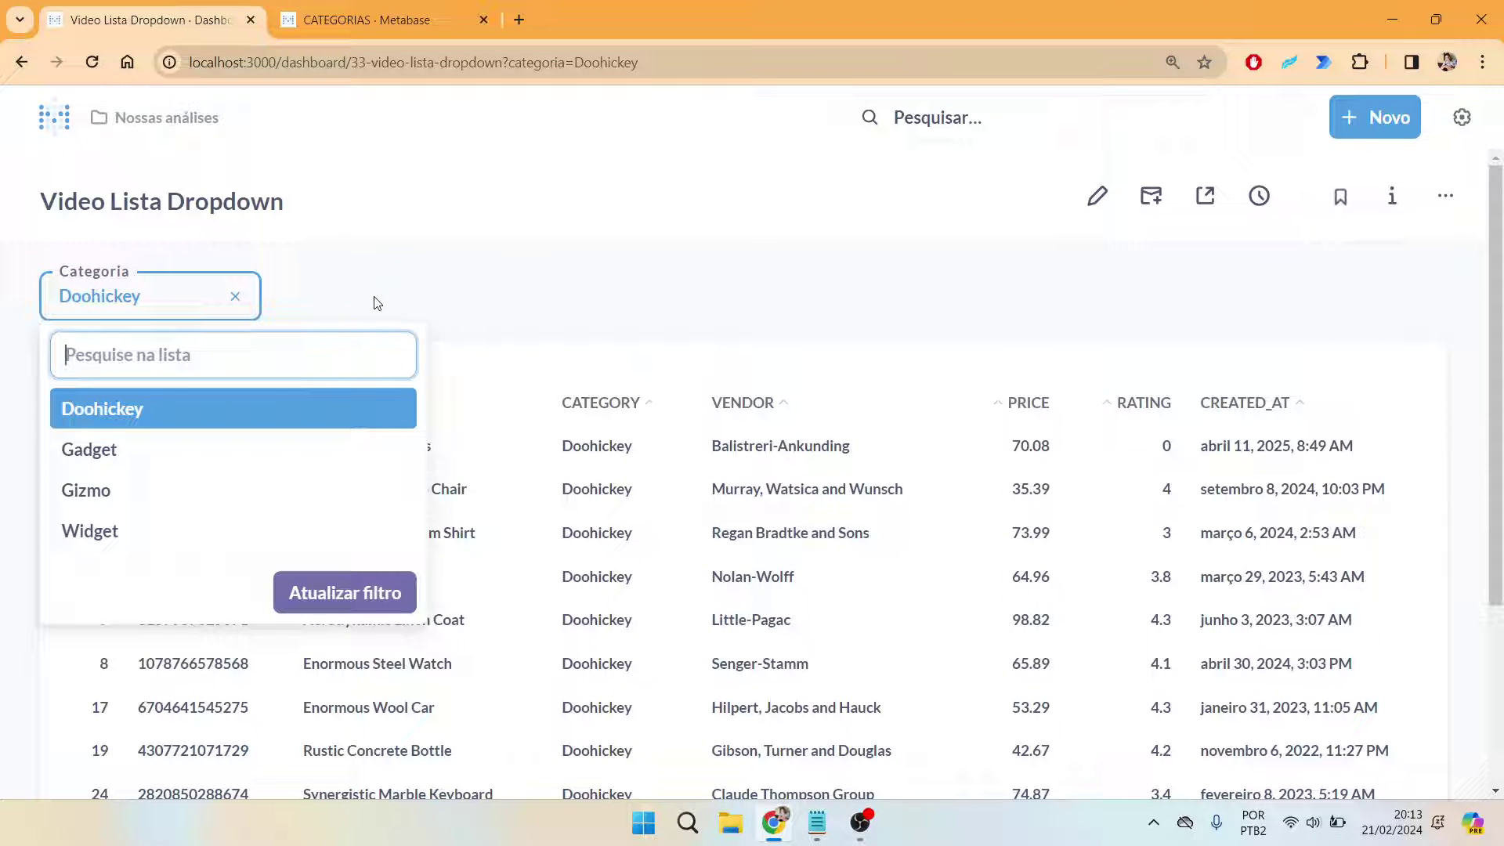
click(235, 297)
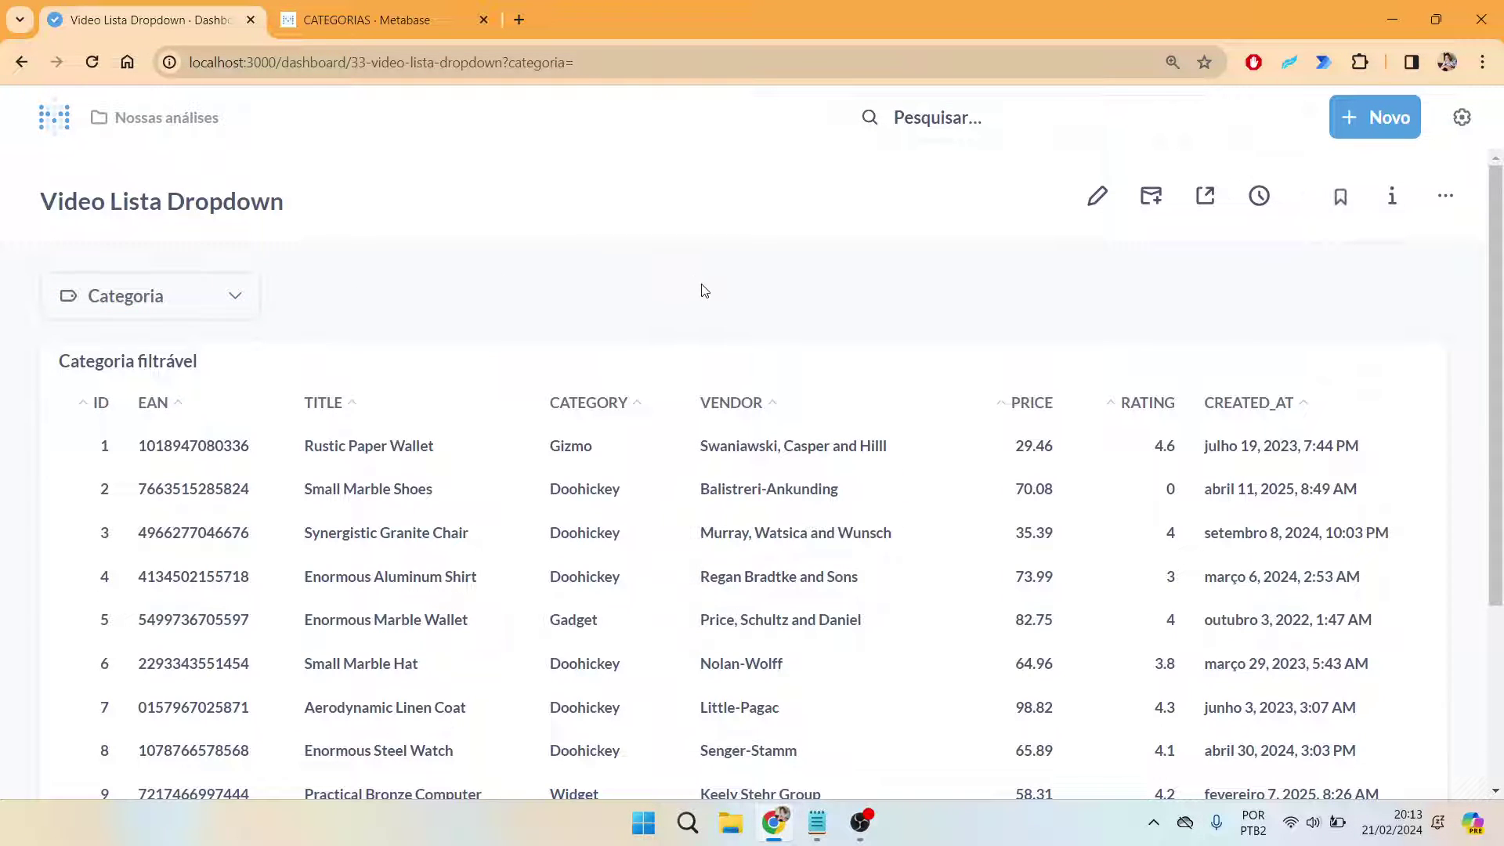